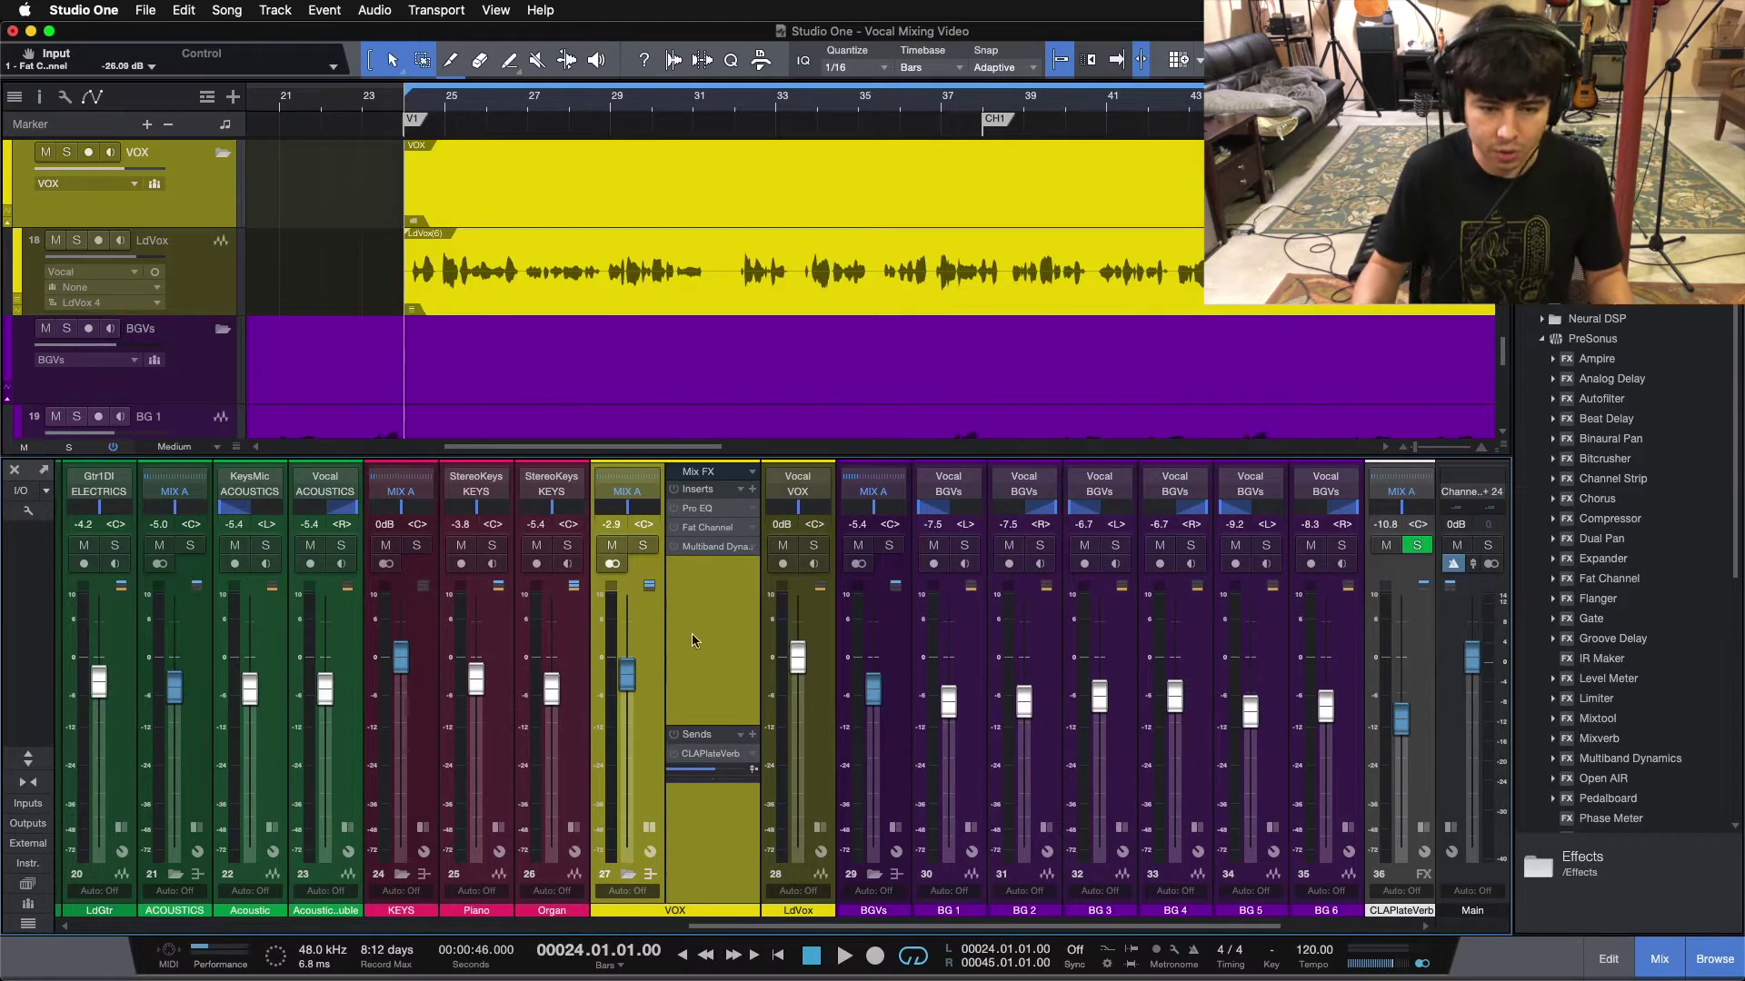
Play the verse from bar 24 to listen to the current mix, and stop playback around bar 38.
key("space")
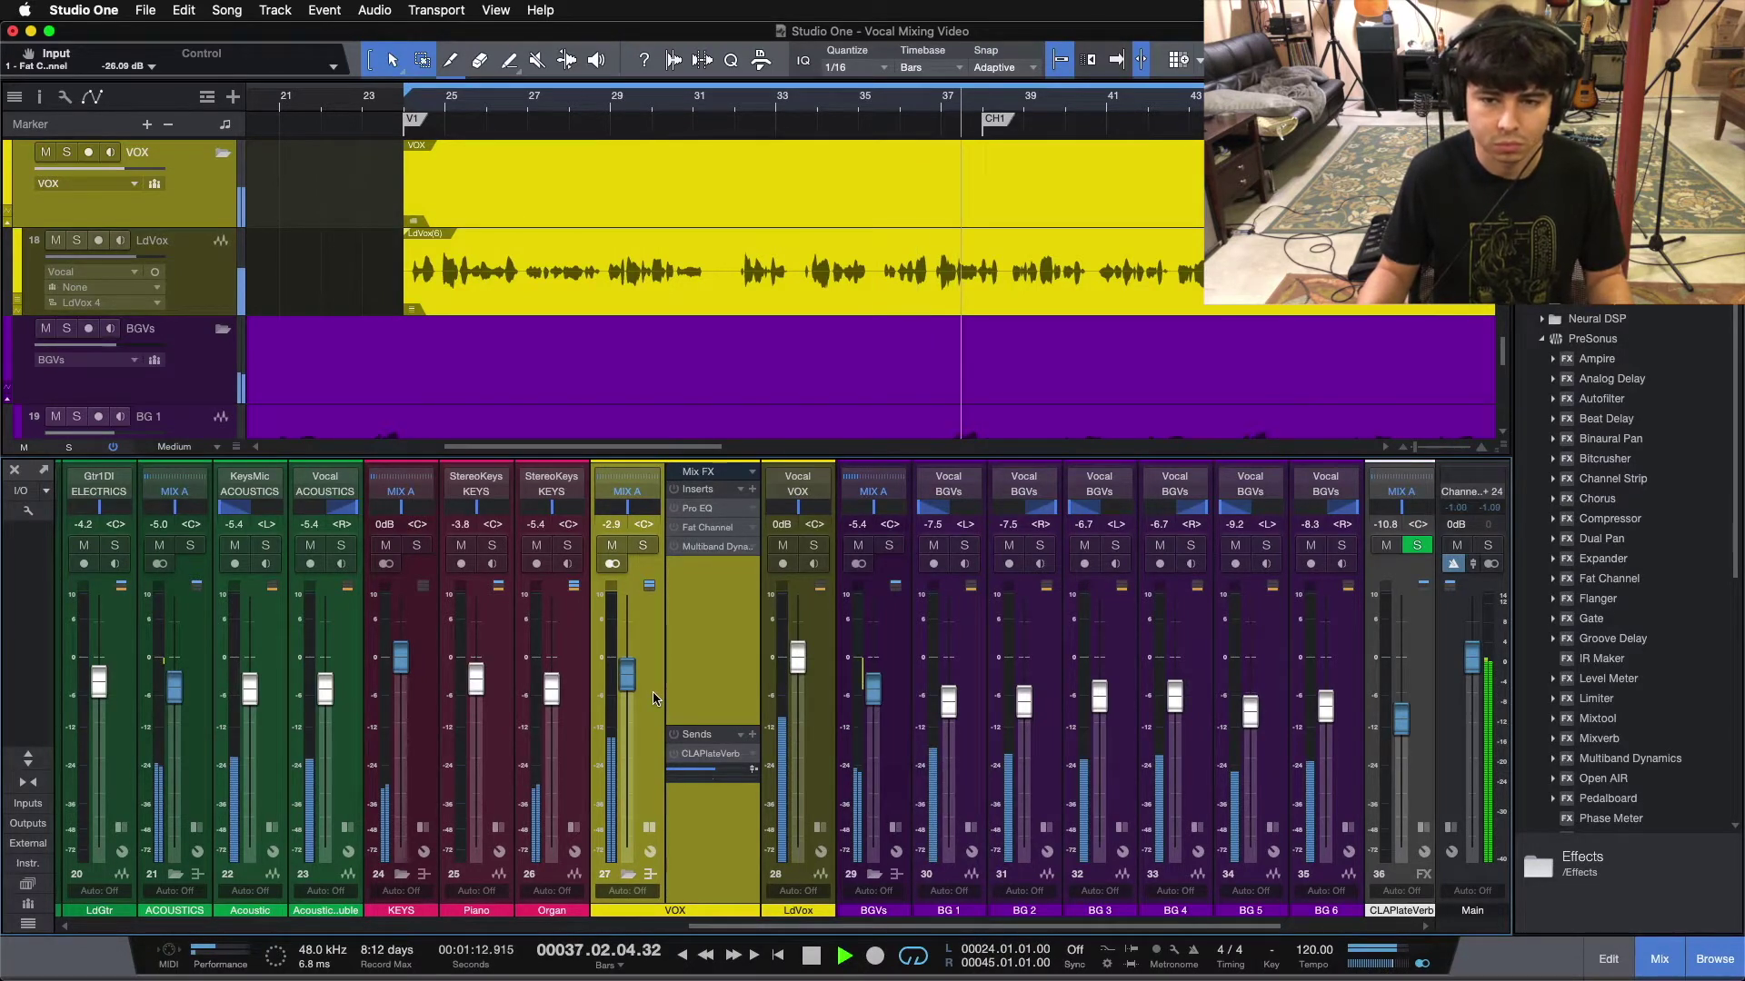
key("space")
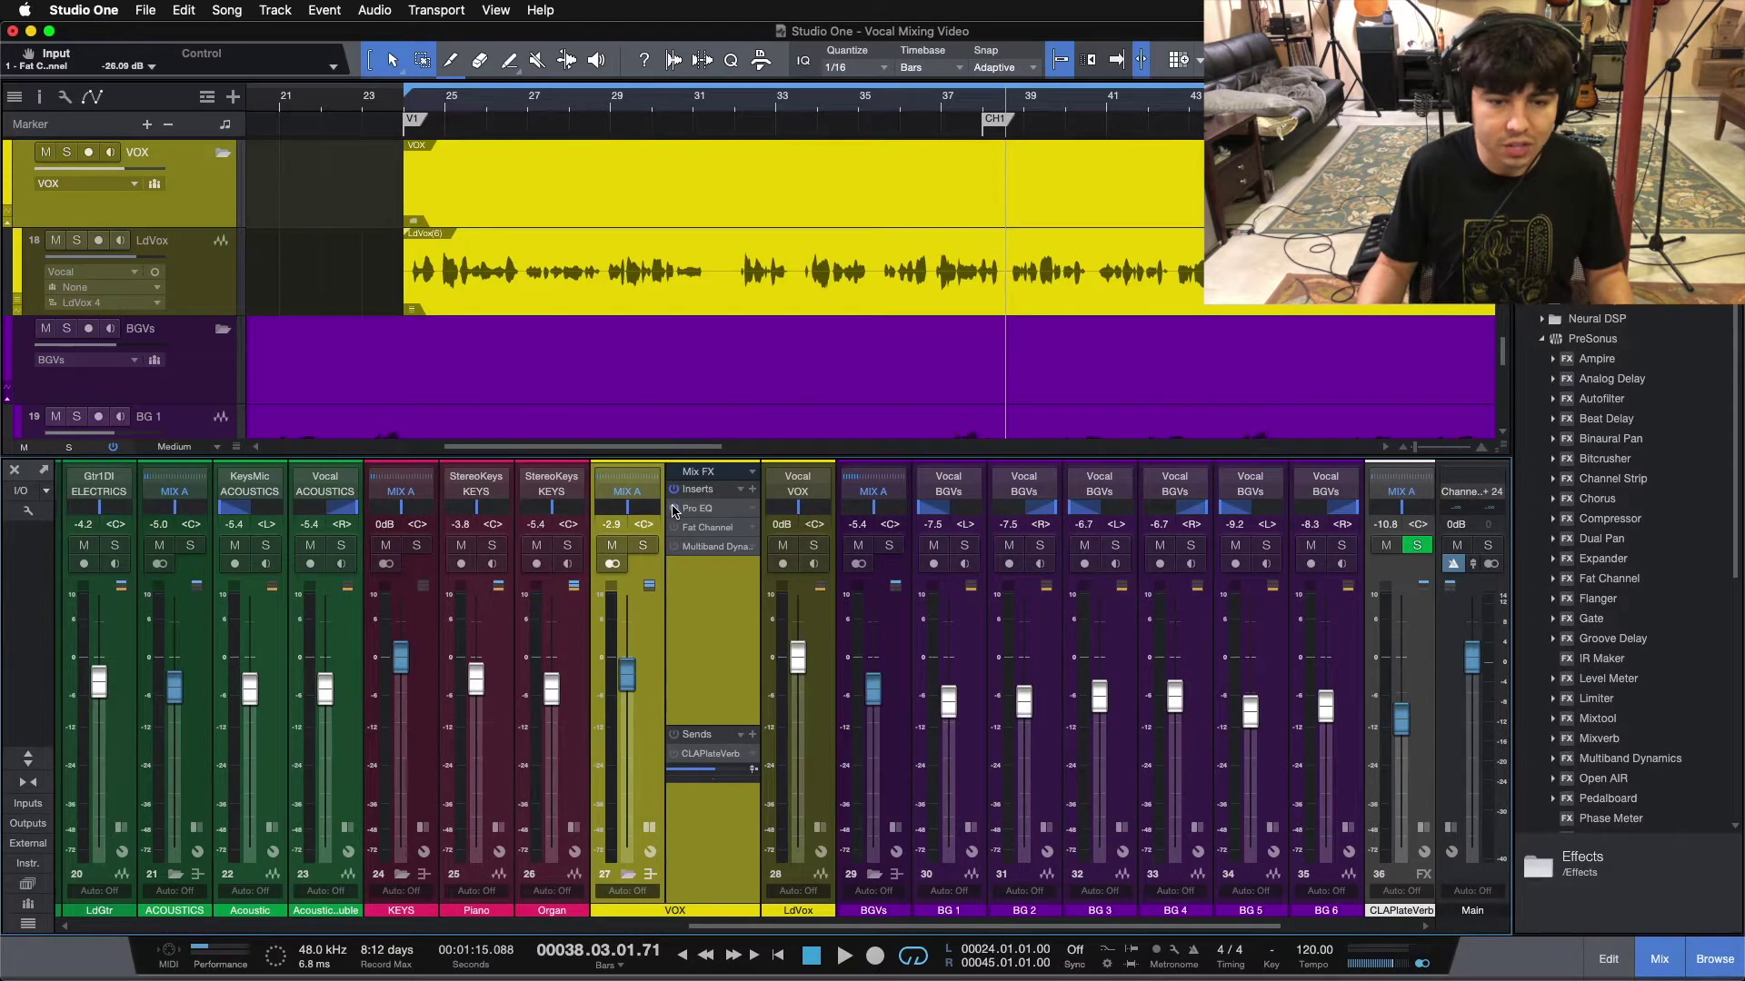
Open the VOX bus's Pro EQ and switch off its LF, LMF, MF and HMF bands, leaving only the low cut active.
left_click(711, 510)
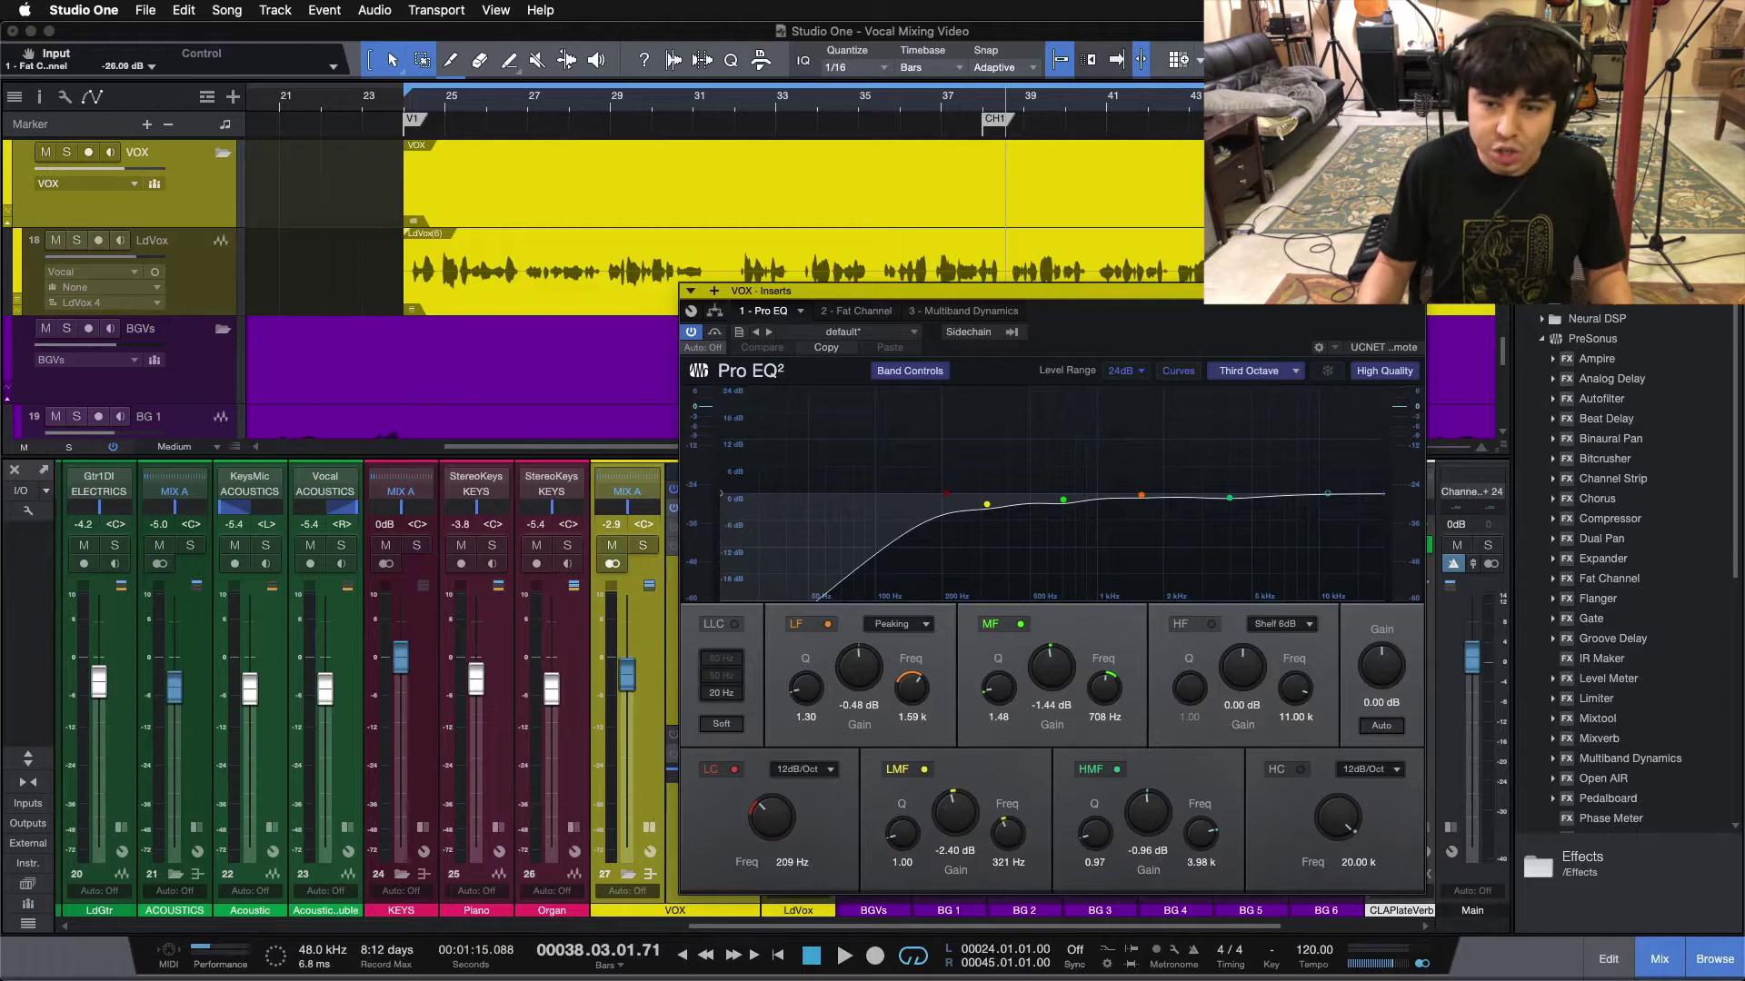
left_click_drag(1166, 339, 949, 239)
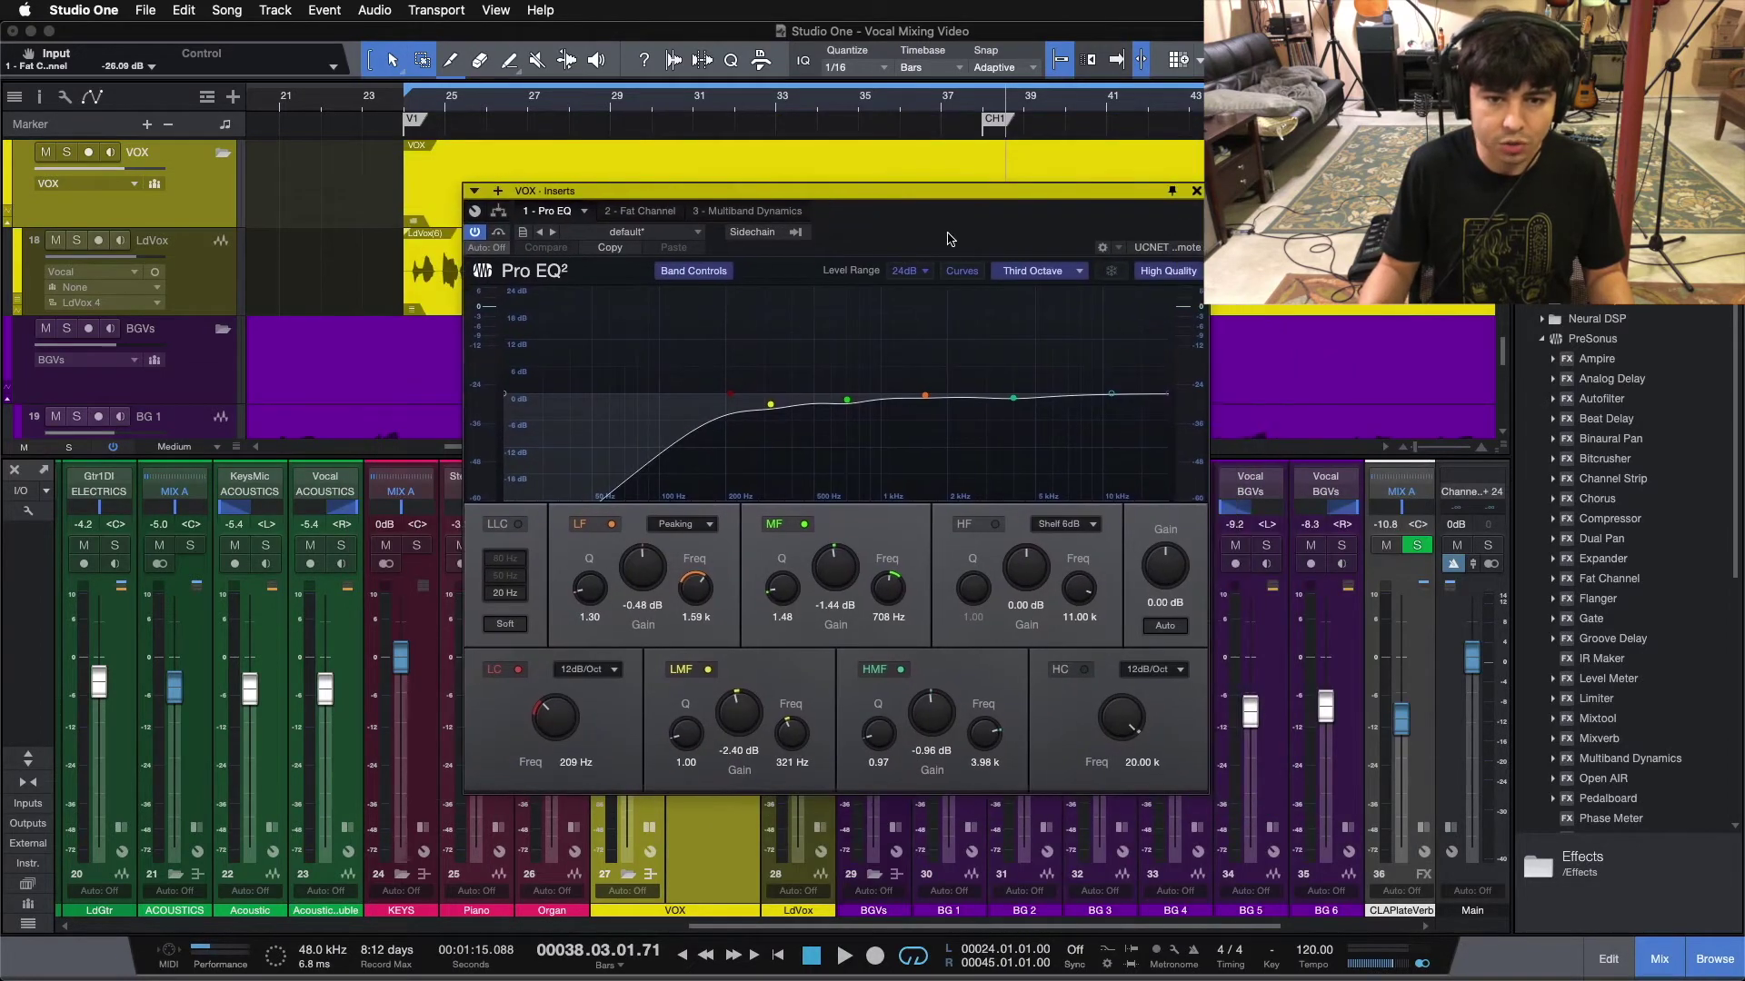
double_click(771, 404)
double_click(845, 402)
double_click(1003, 397)
left_click_drag(947, 264, 922, 295)
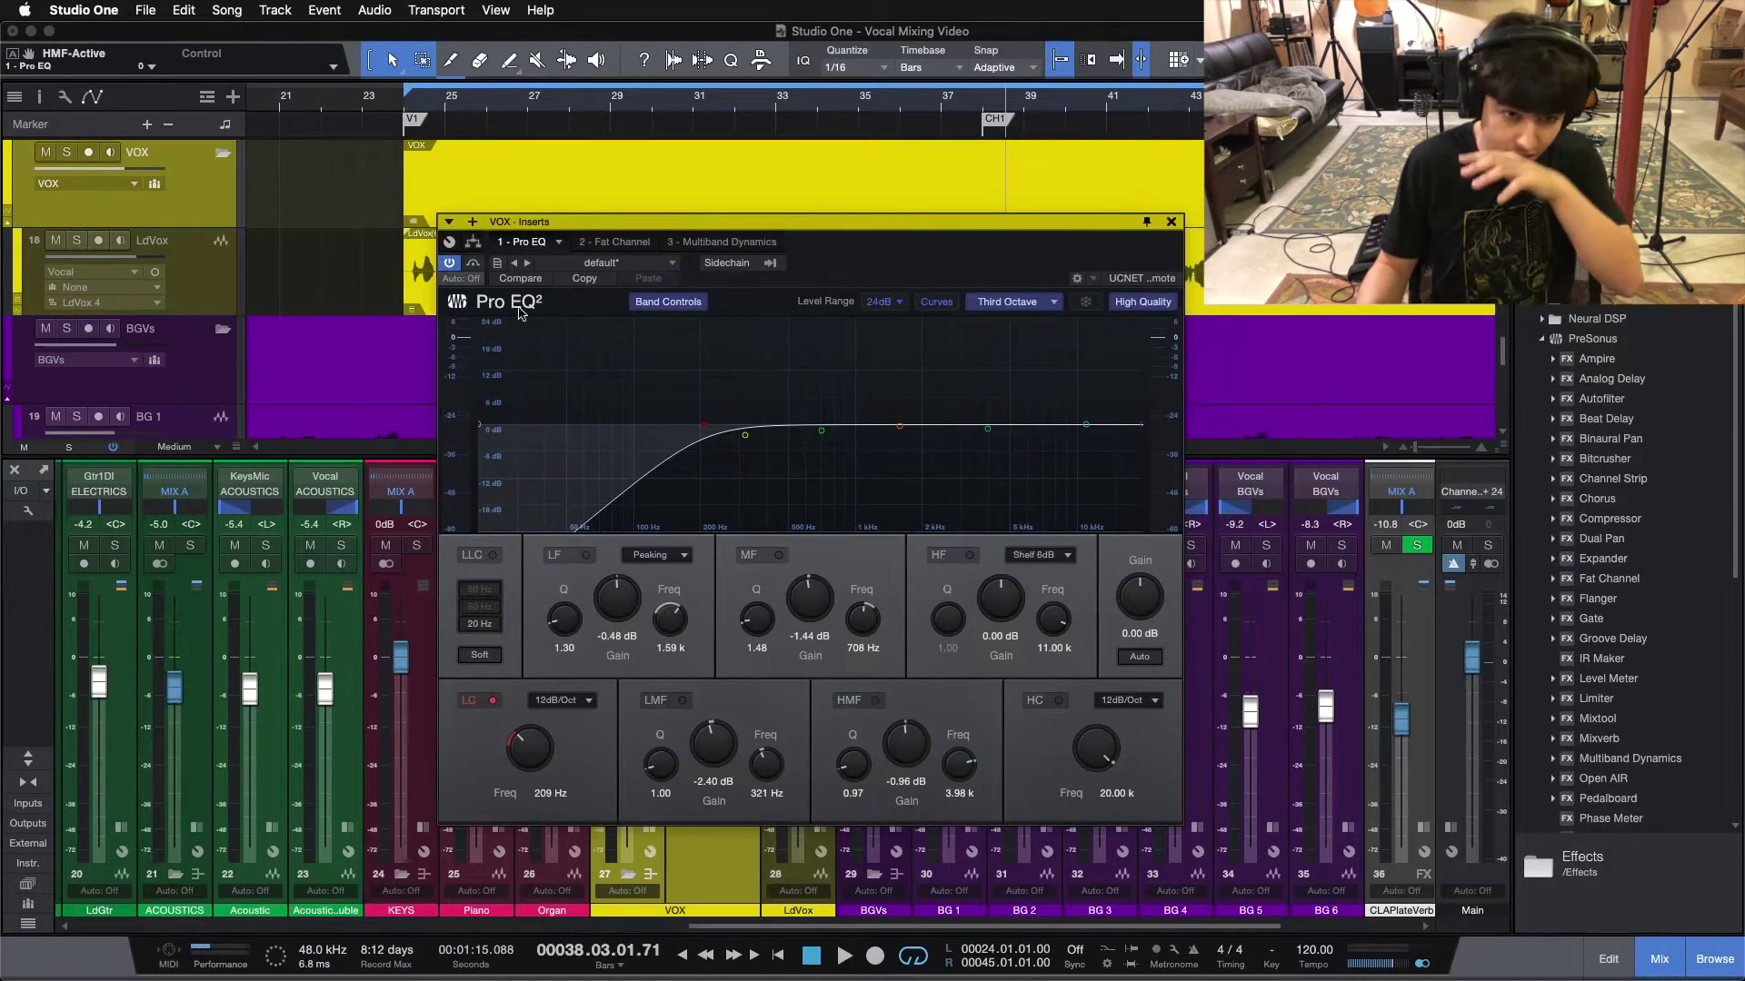
Play the verse from bar 24 to hear the vocals with only the low cut active.
key("comma")
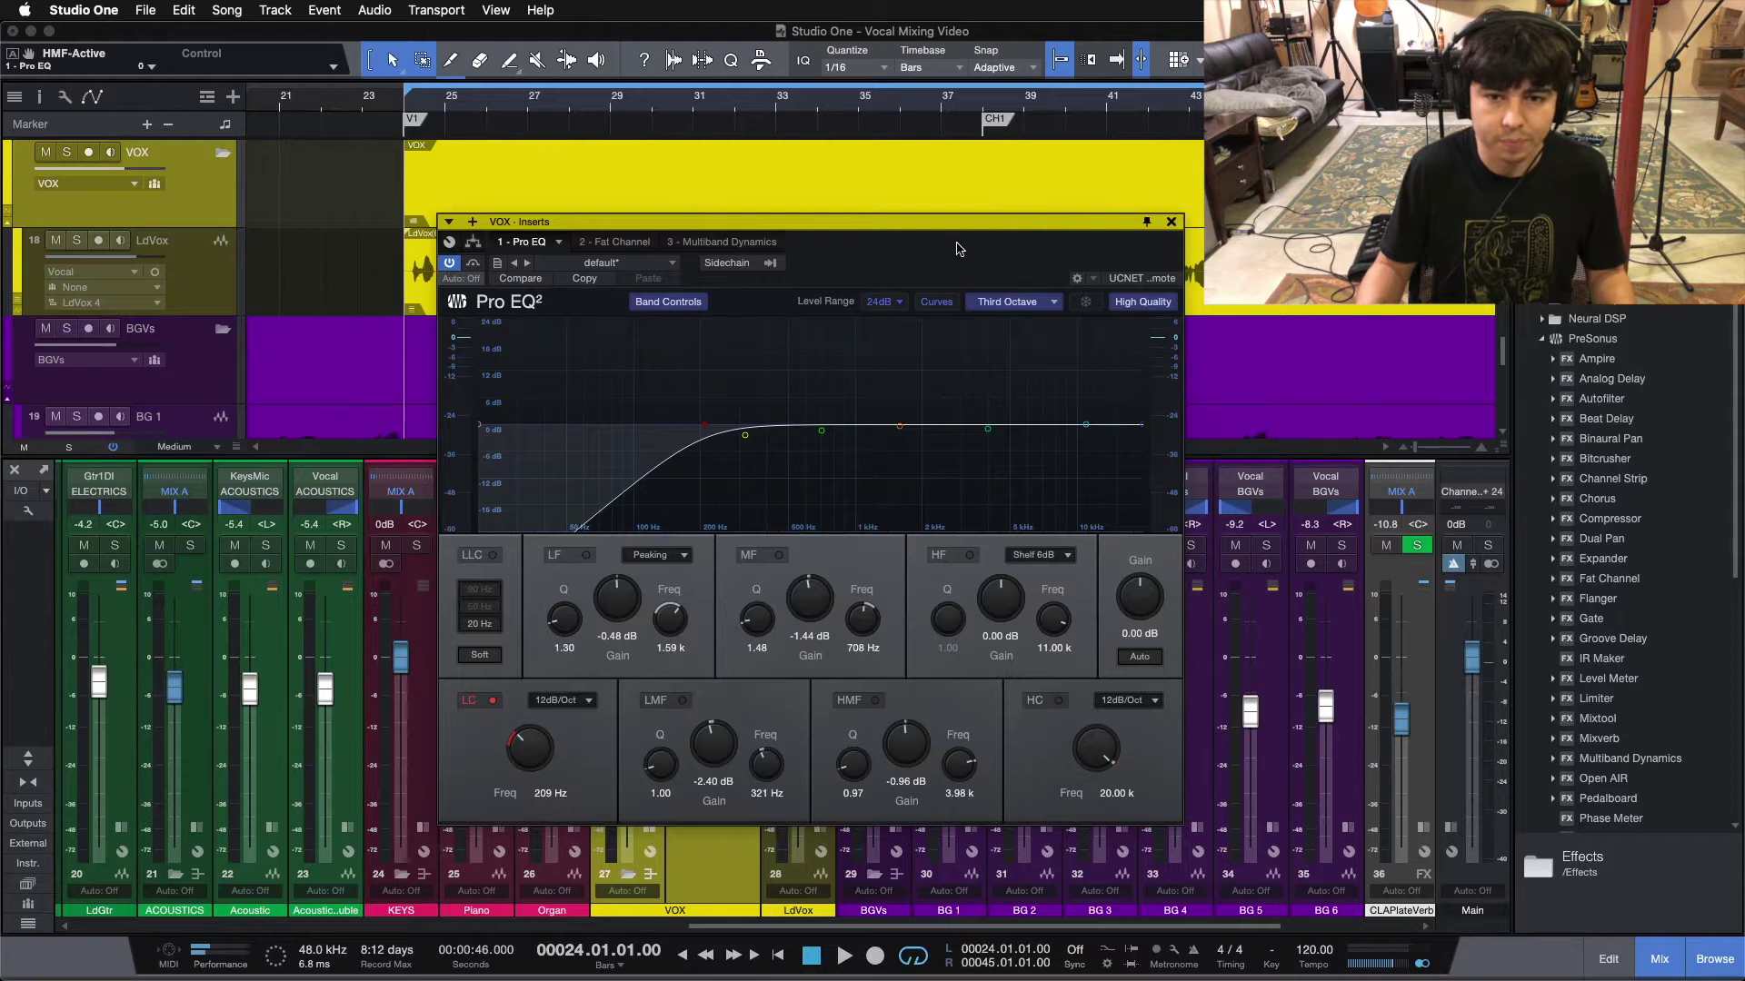
key("space")
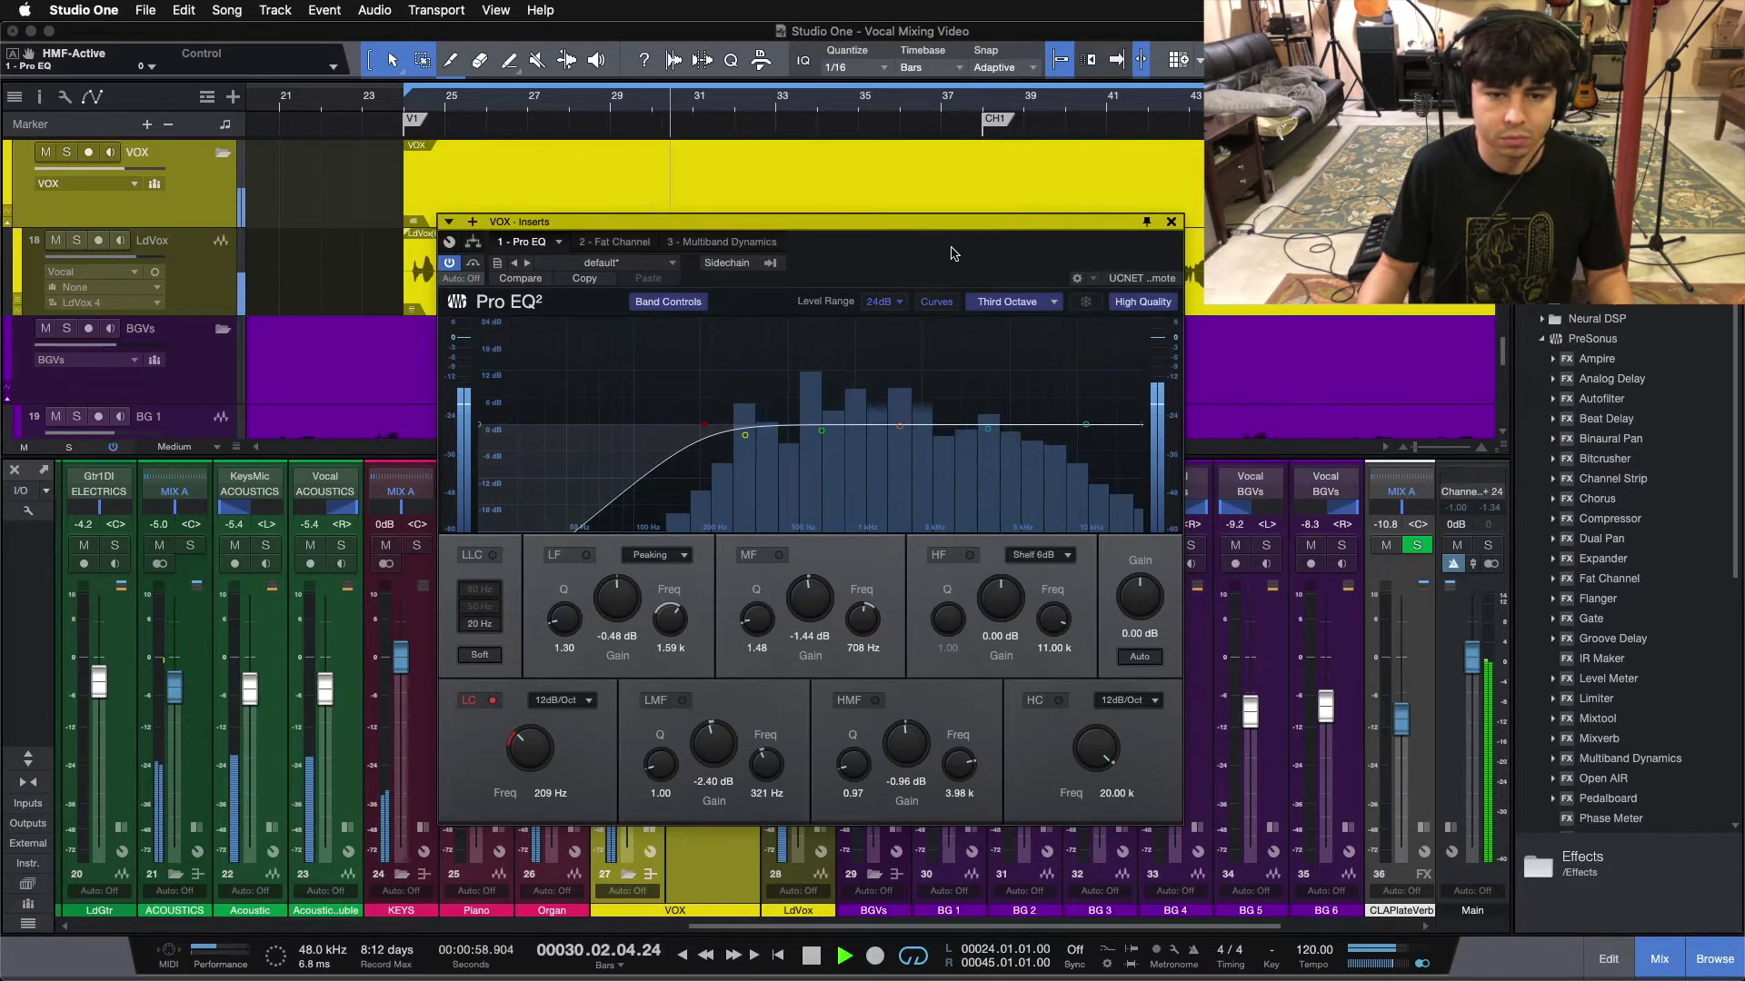
key("space")
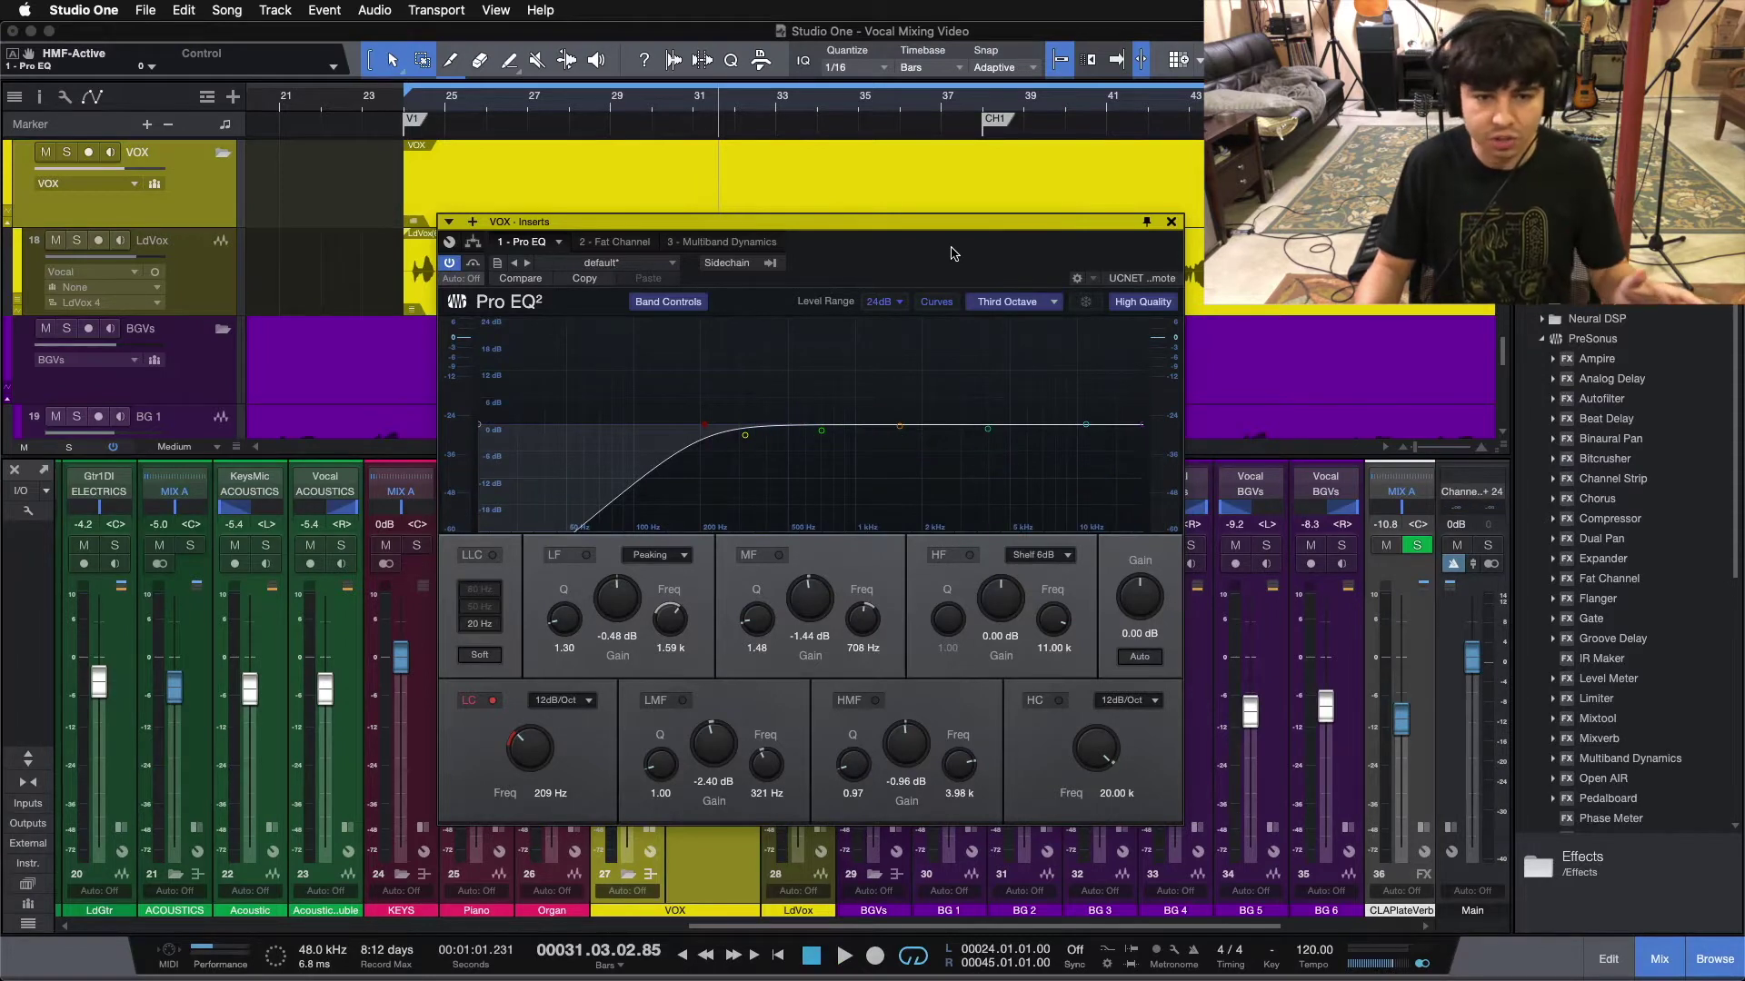
Switch off the low cut to compare the vocals during playback, and switch it back on.
left_click(492, 700)
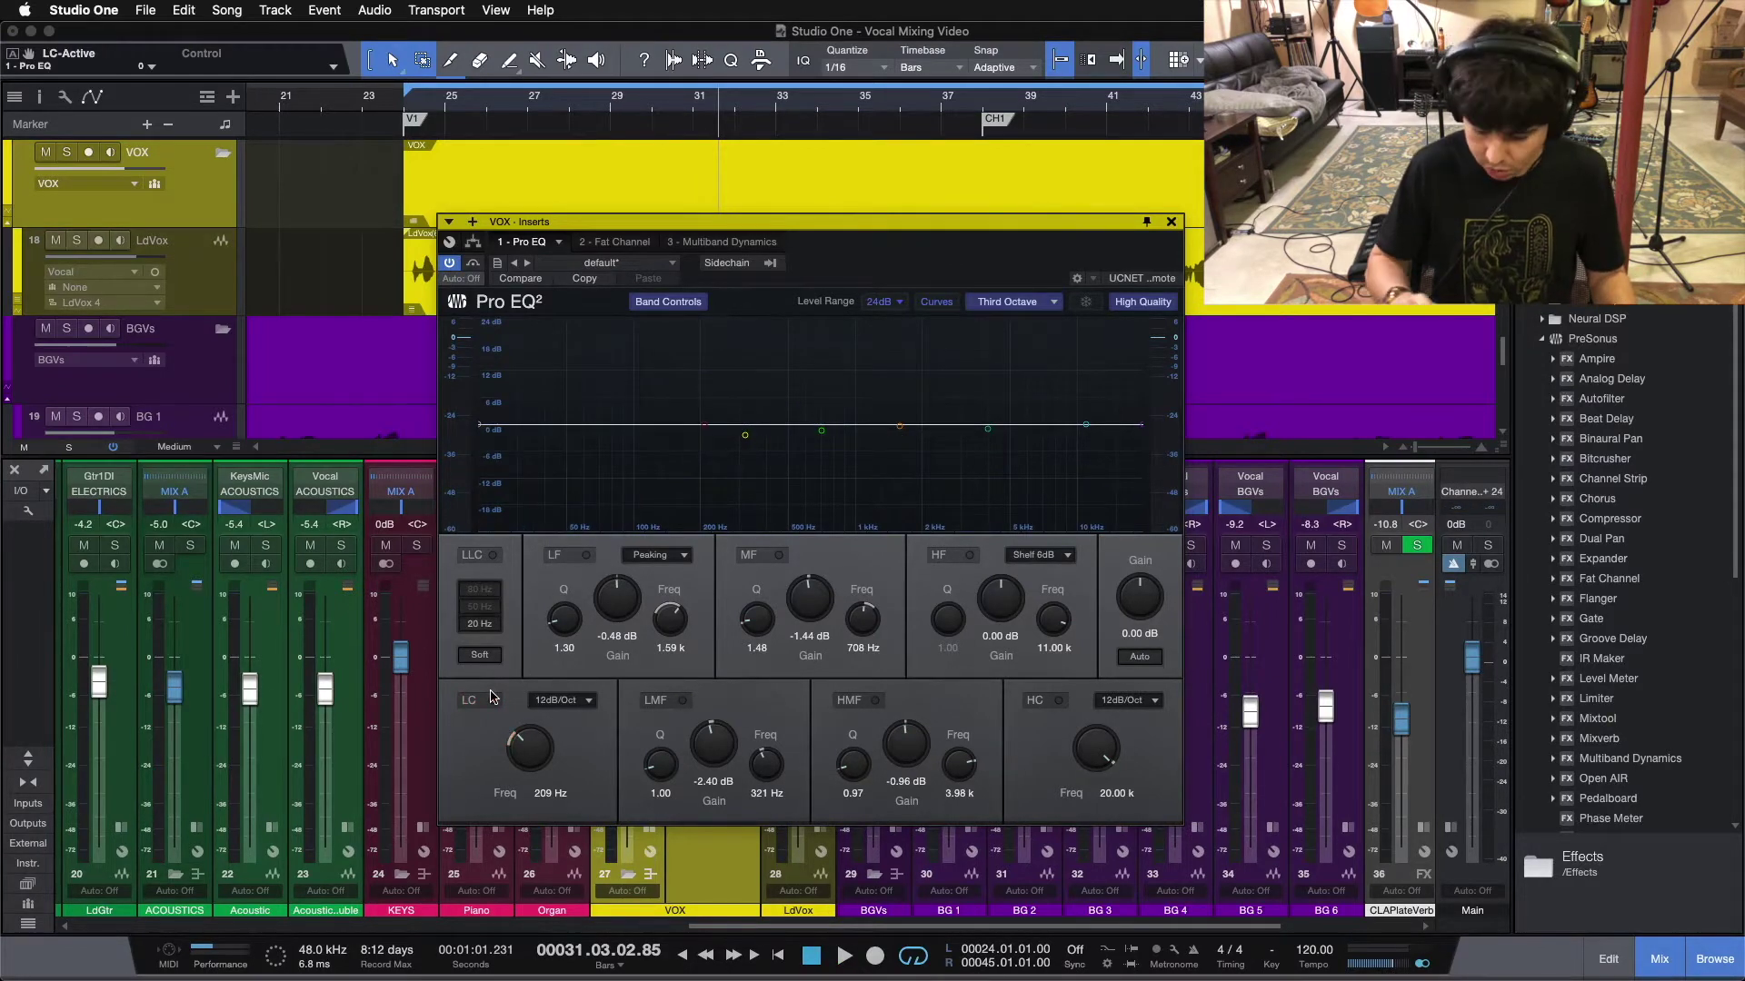
key("space")
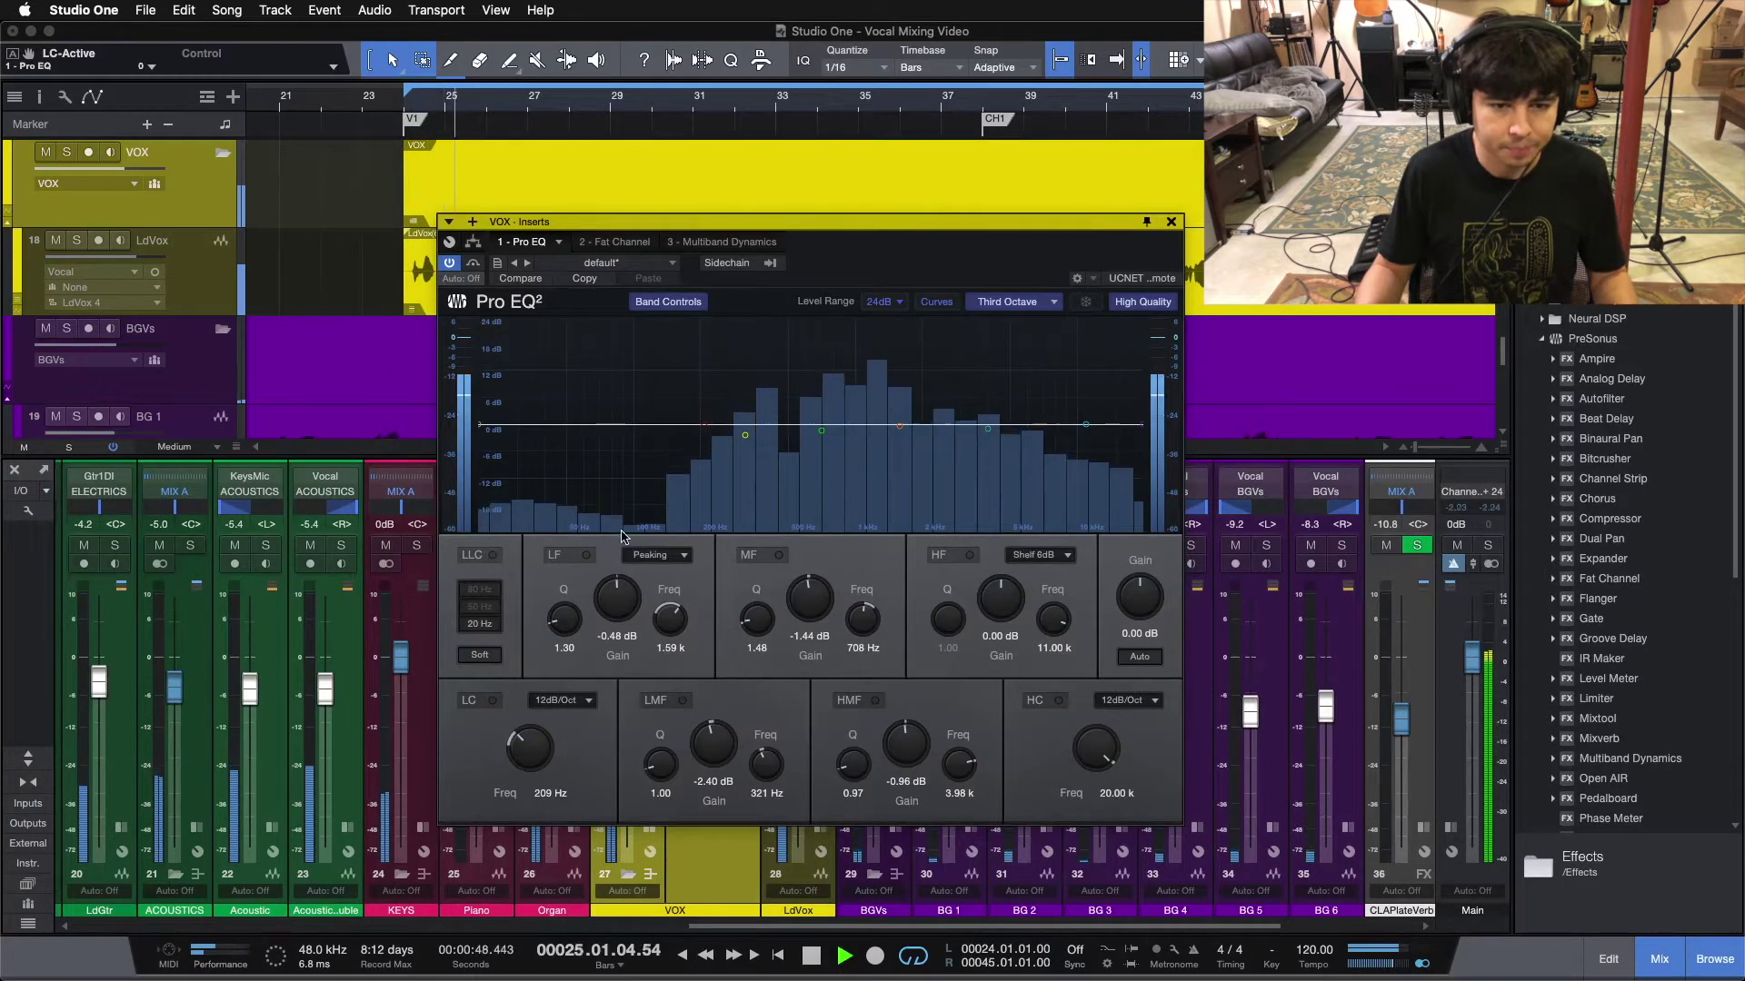
key("space")
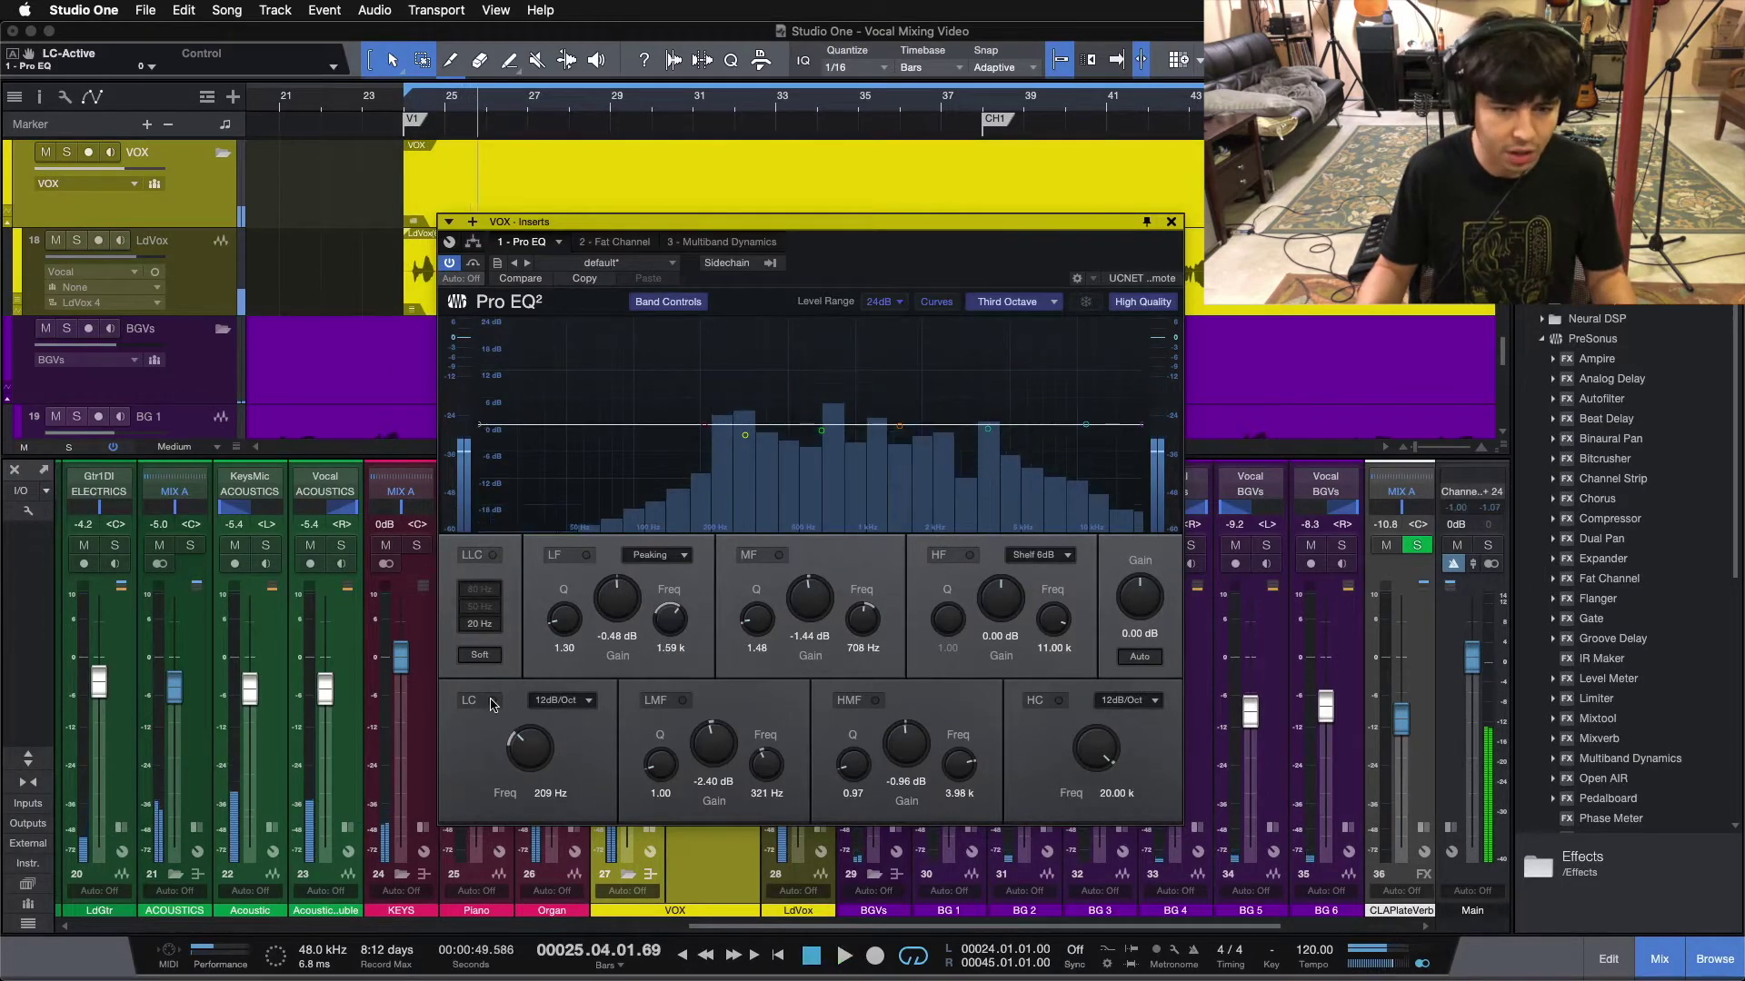
left_click(491, 701)
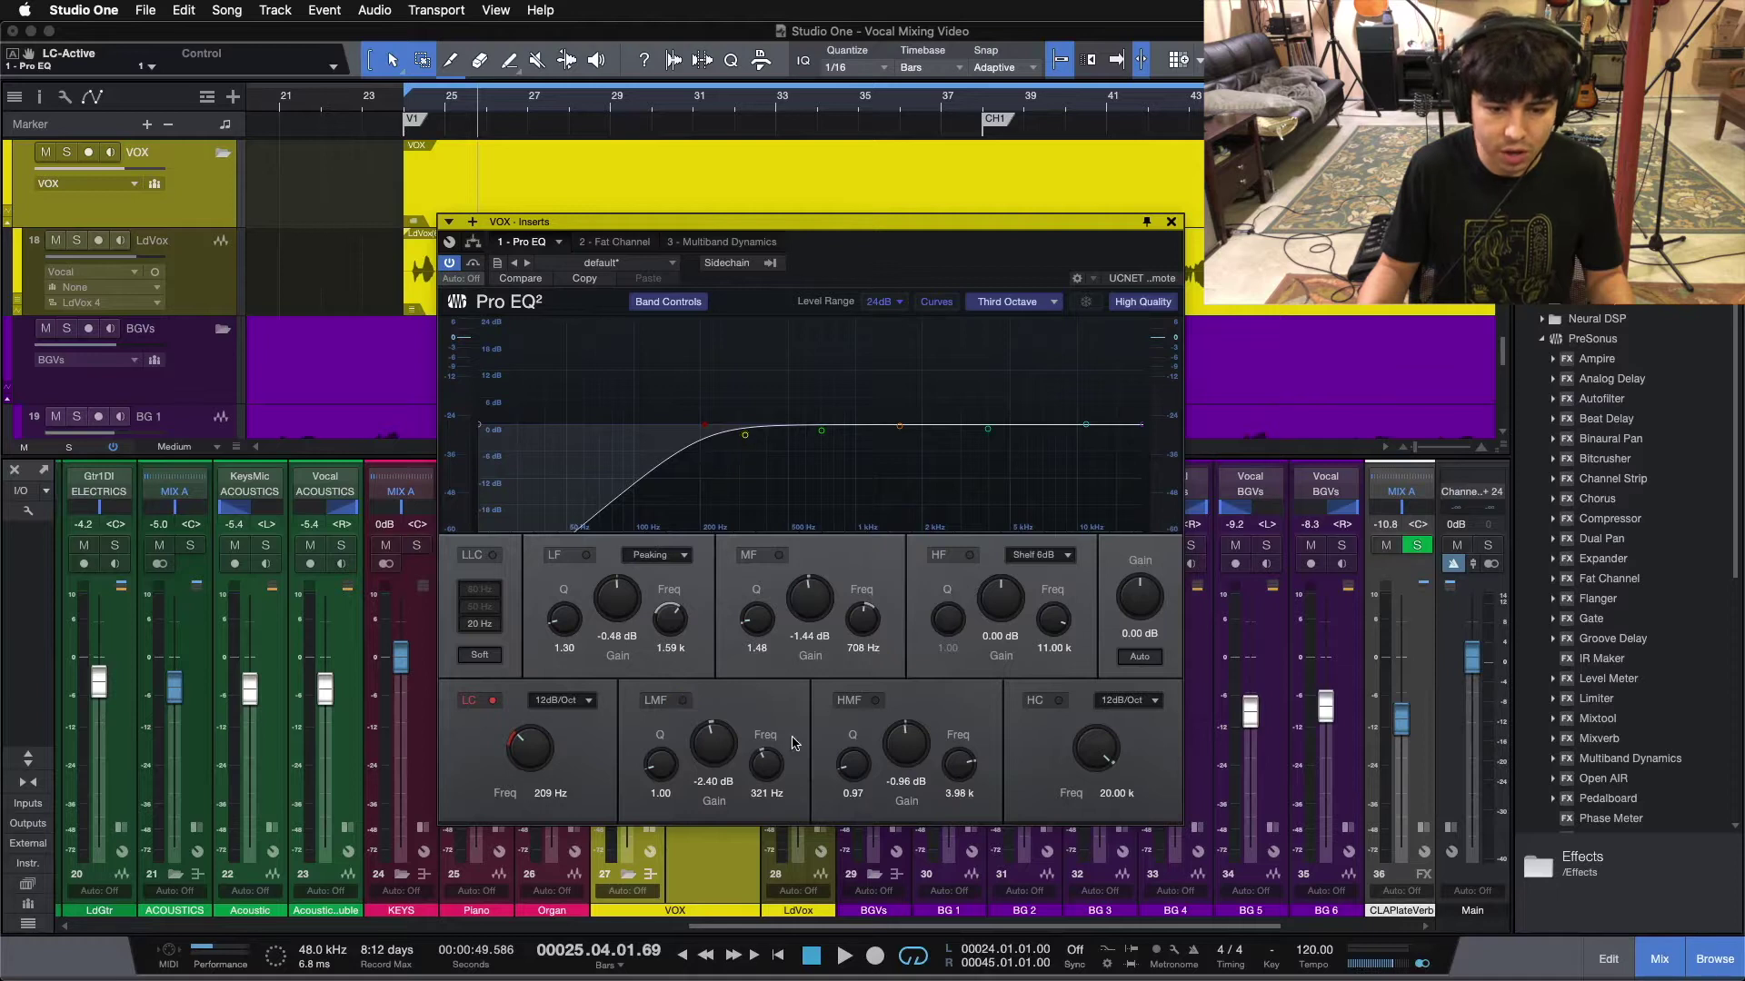
Enable the LMF band at 321 Hz and boost its gain to 12.48 dB while playing the verse from bar 24.
key("KP_1")
key("space")
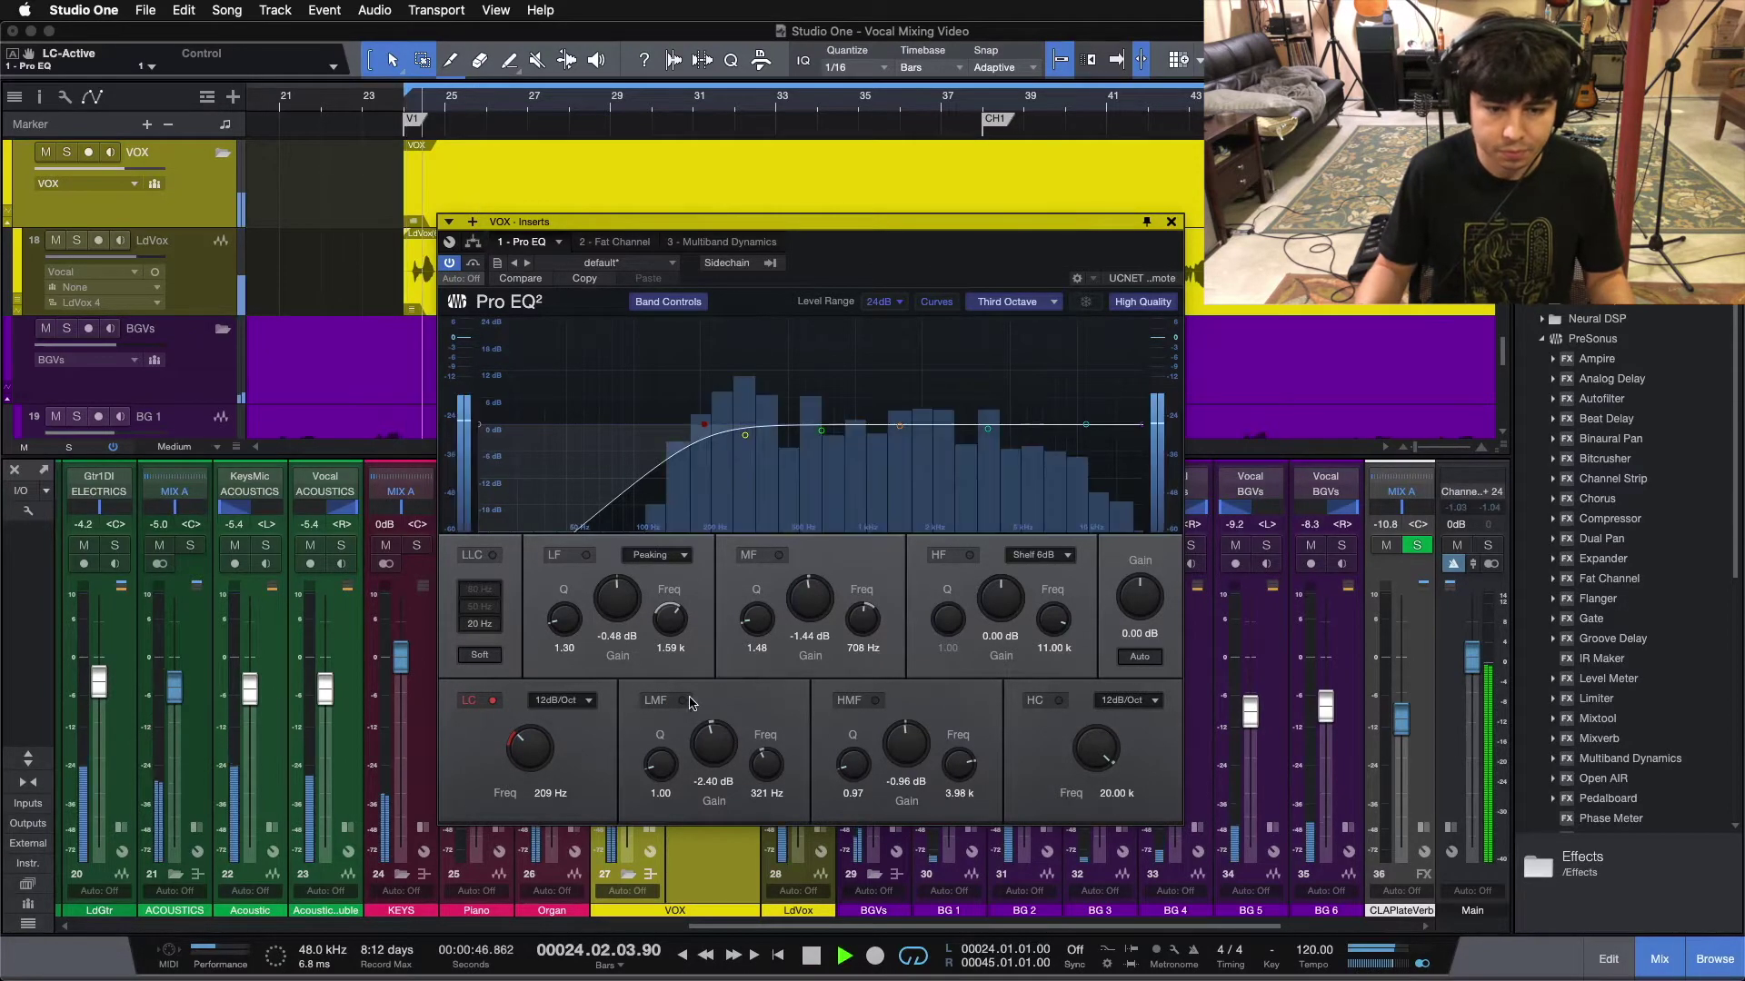
left_click_drag(714, 762, 716, 753)
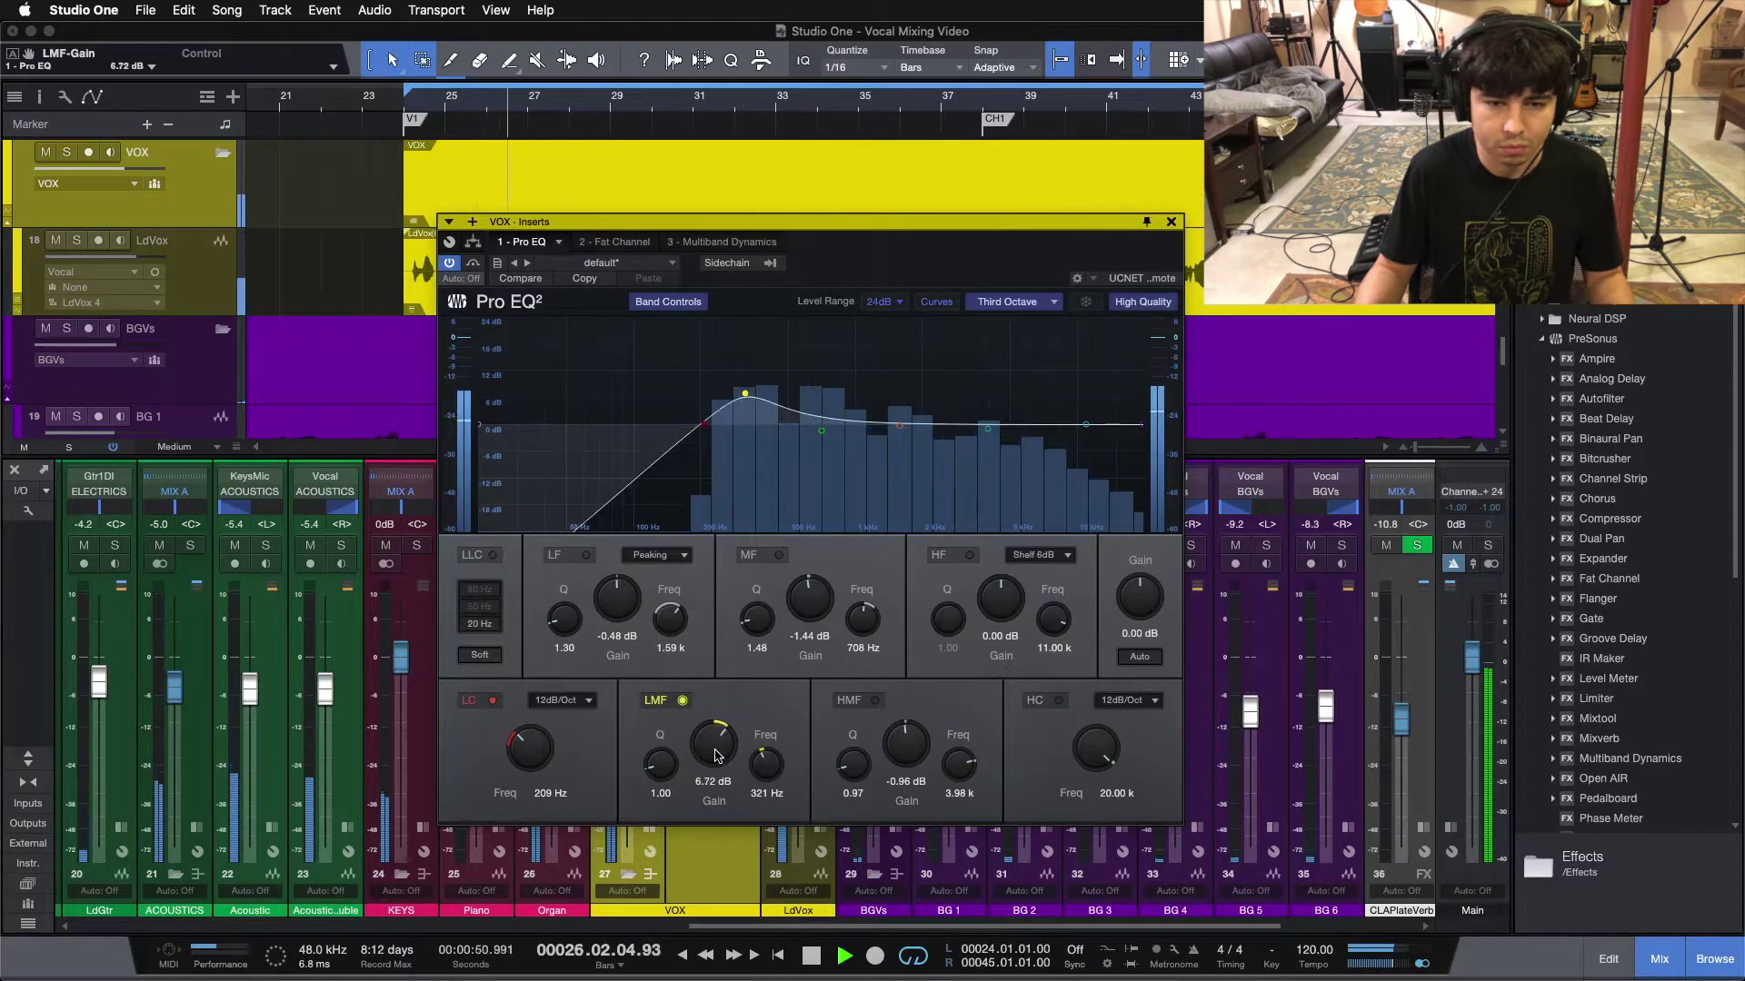
left_click_drag(717, 755, 717, 753)
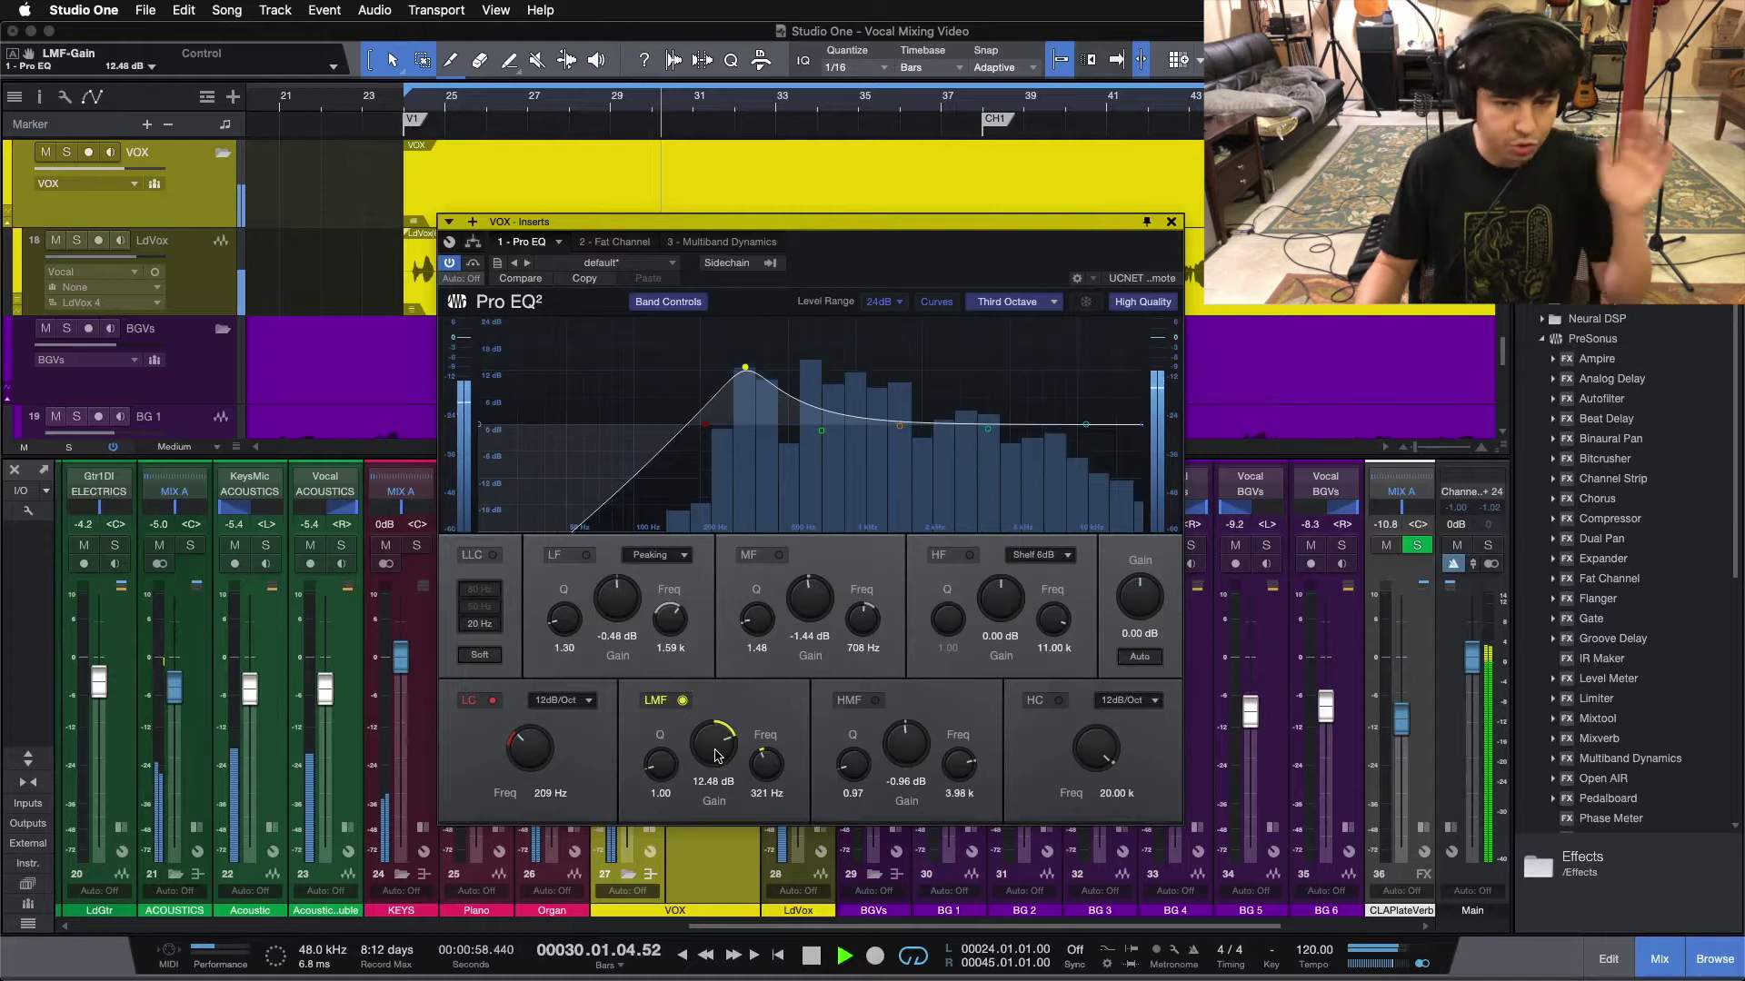
key("space")
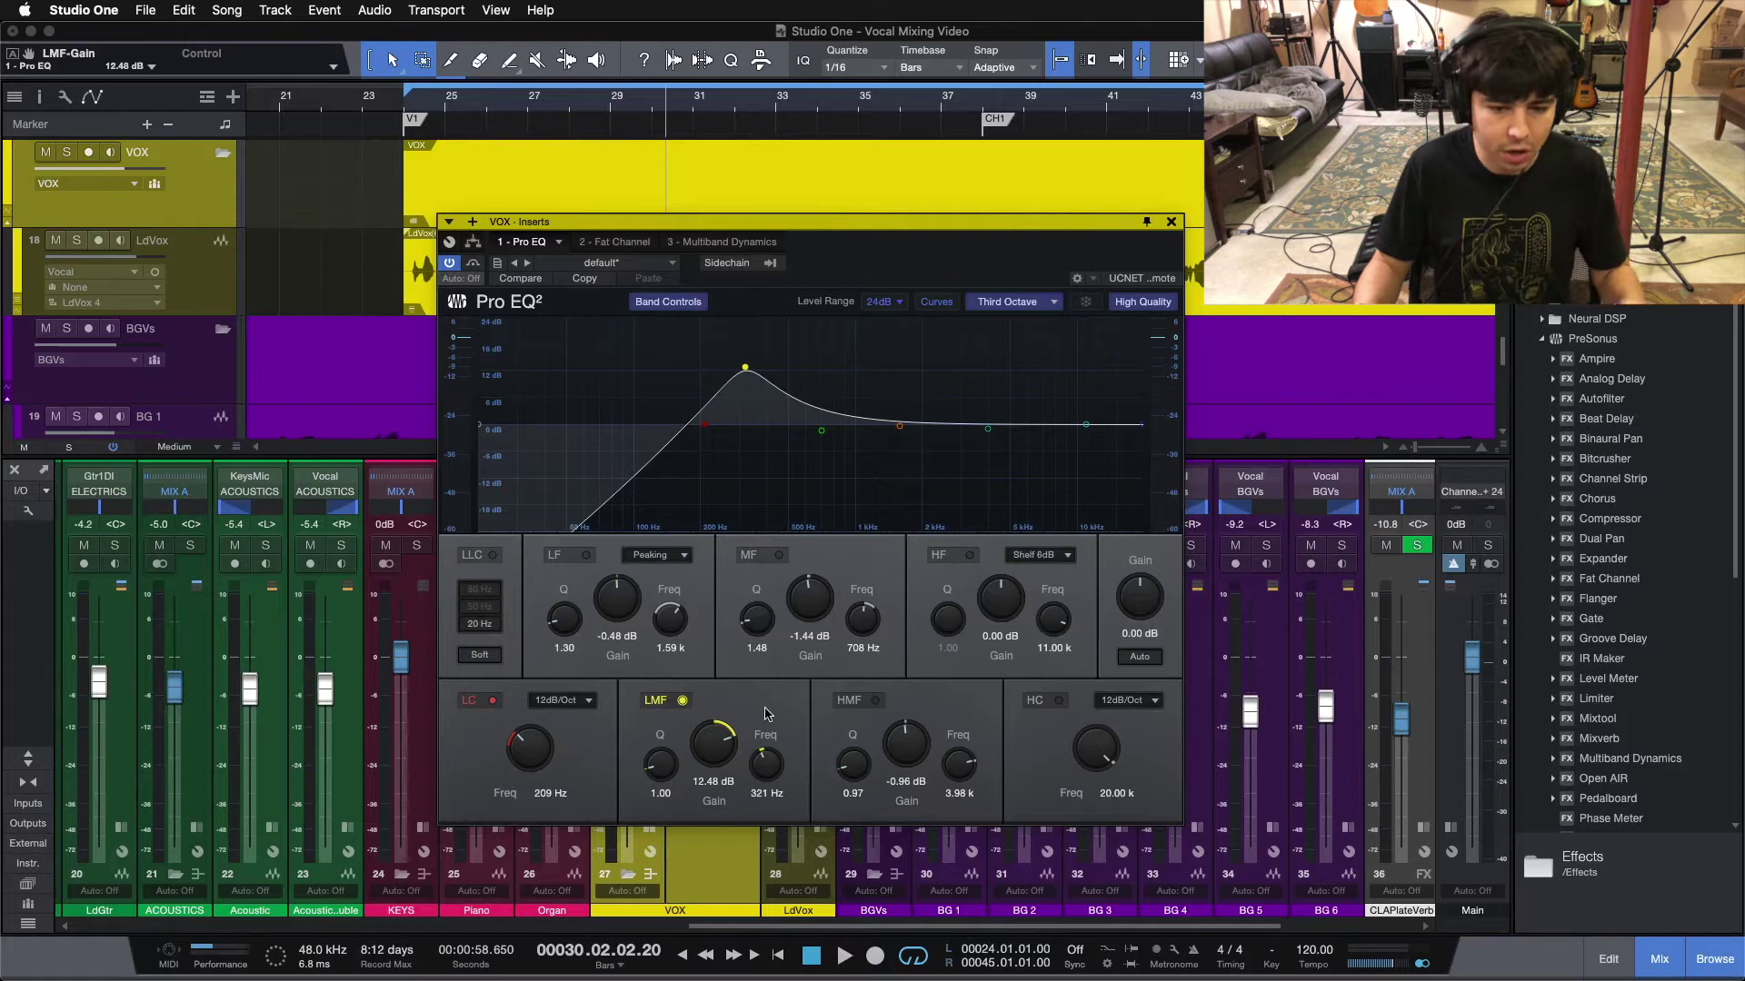
Set the LMF band's gain to -2.40 dB and play the verse from bar 24 to check the cut.
left_click_drag(696, 750, 700, 775)
key("KP_1")
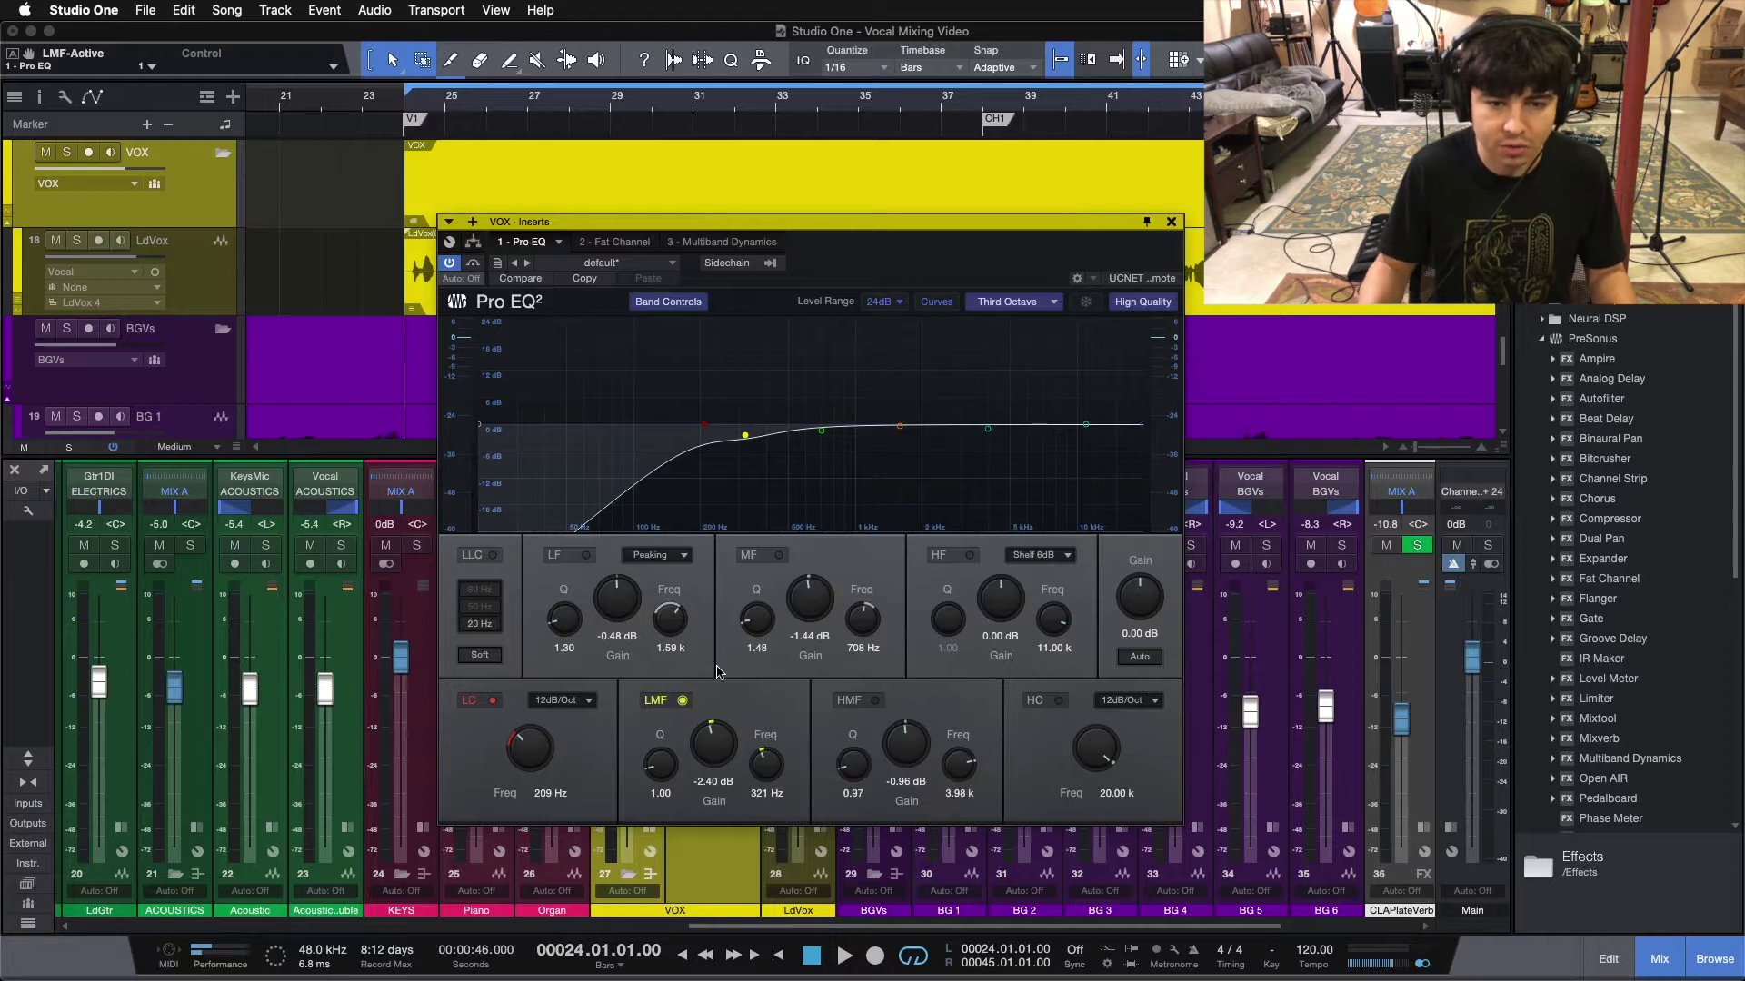
key("space")
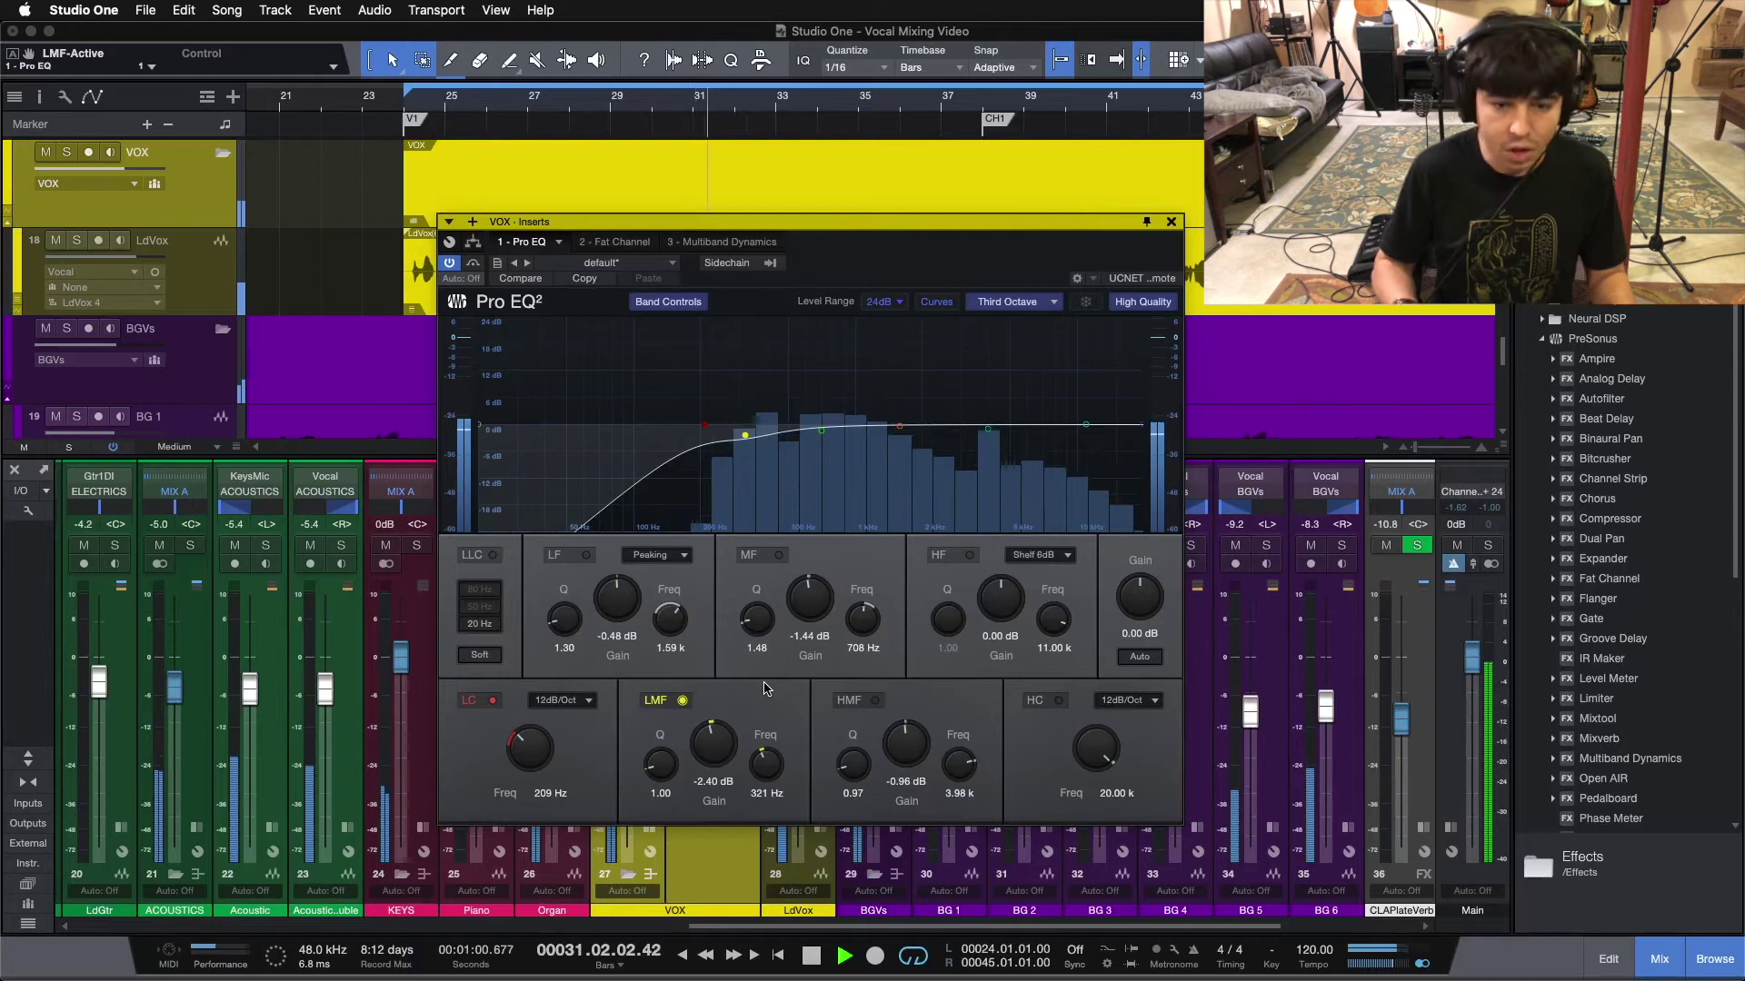
key("space")
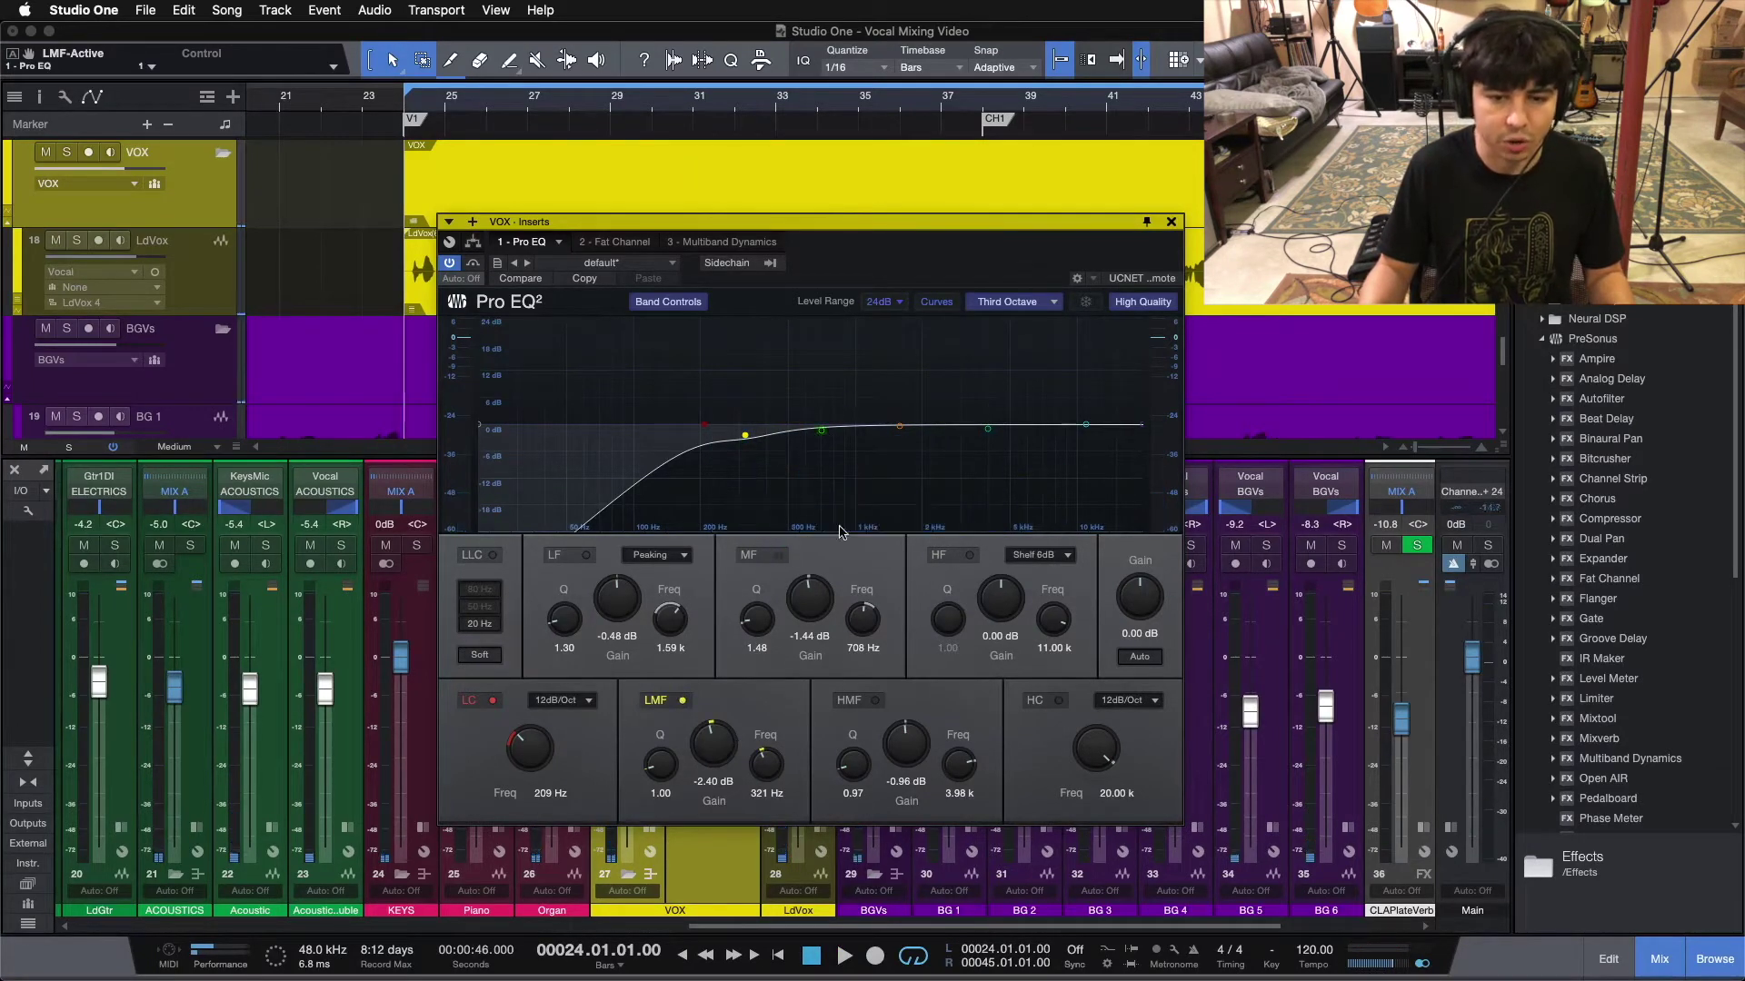
Enable the MF band at 708 Hz and boost its gain to 15.36 dB while playing the verse.
left_click(757, 555)
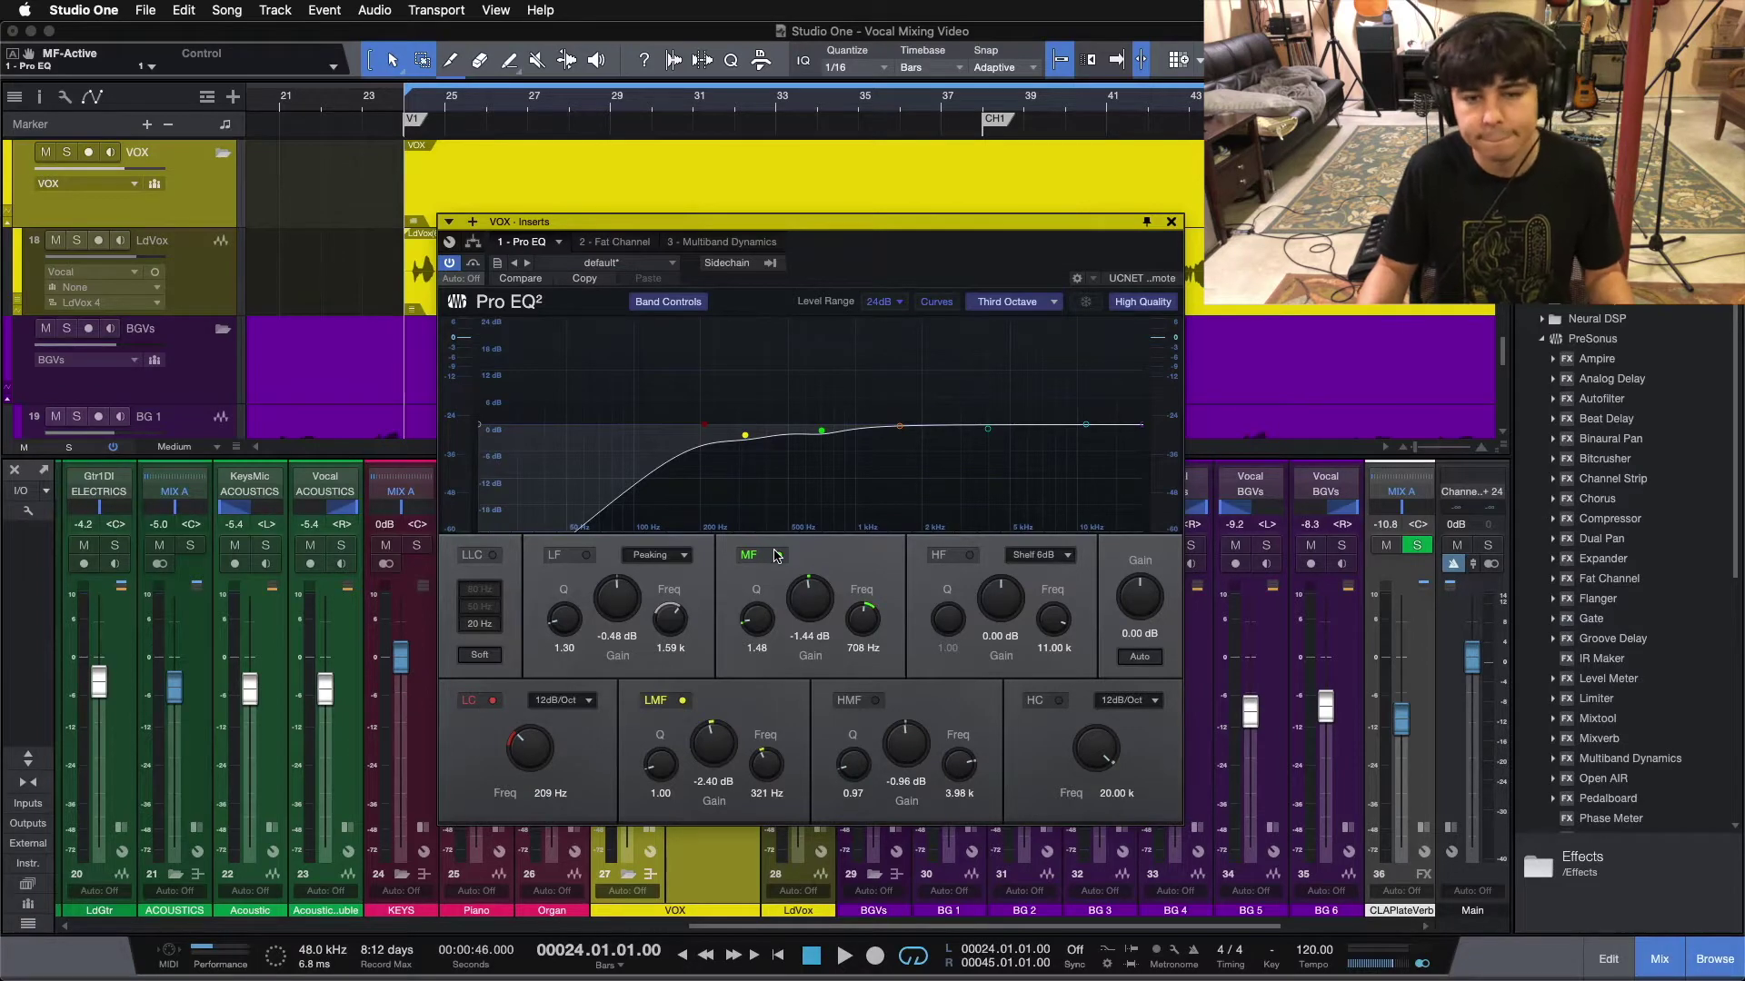
key("space")
left_click_drag(810, 597, 810, 537)
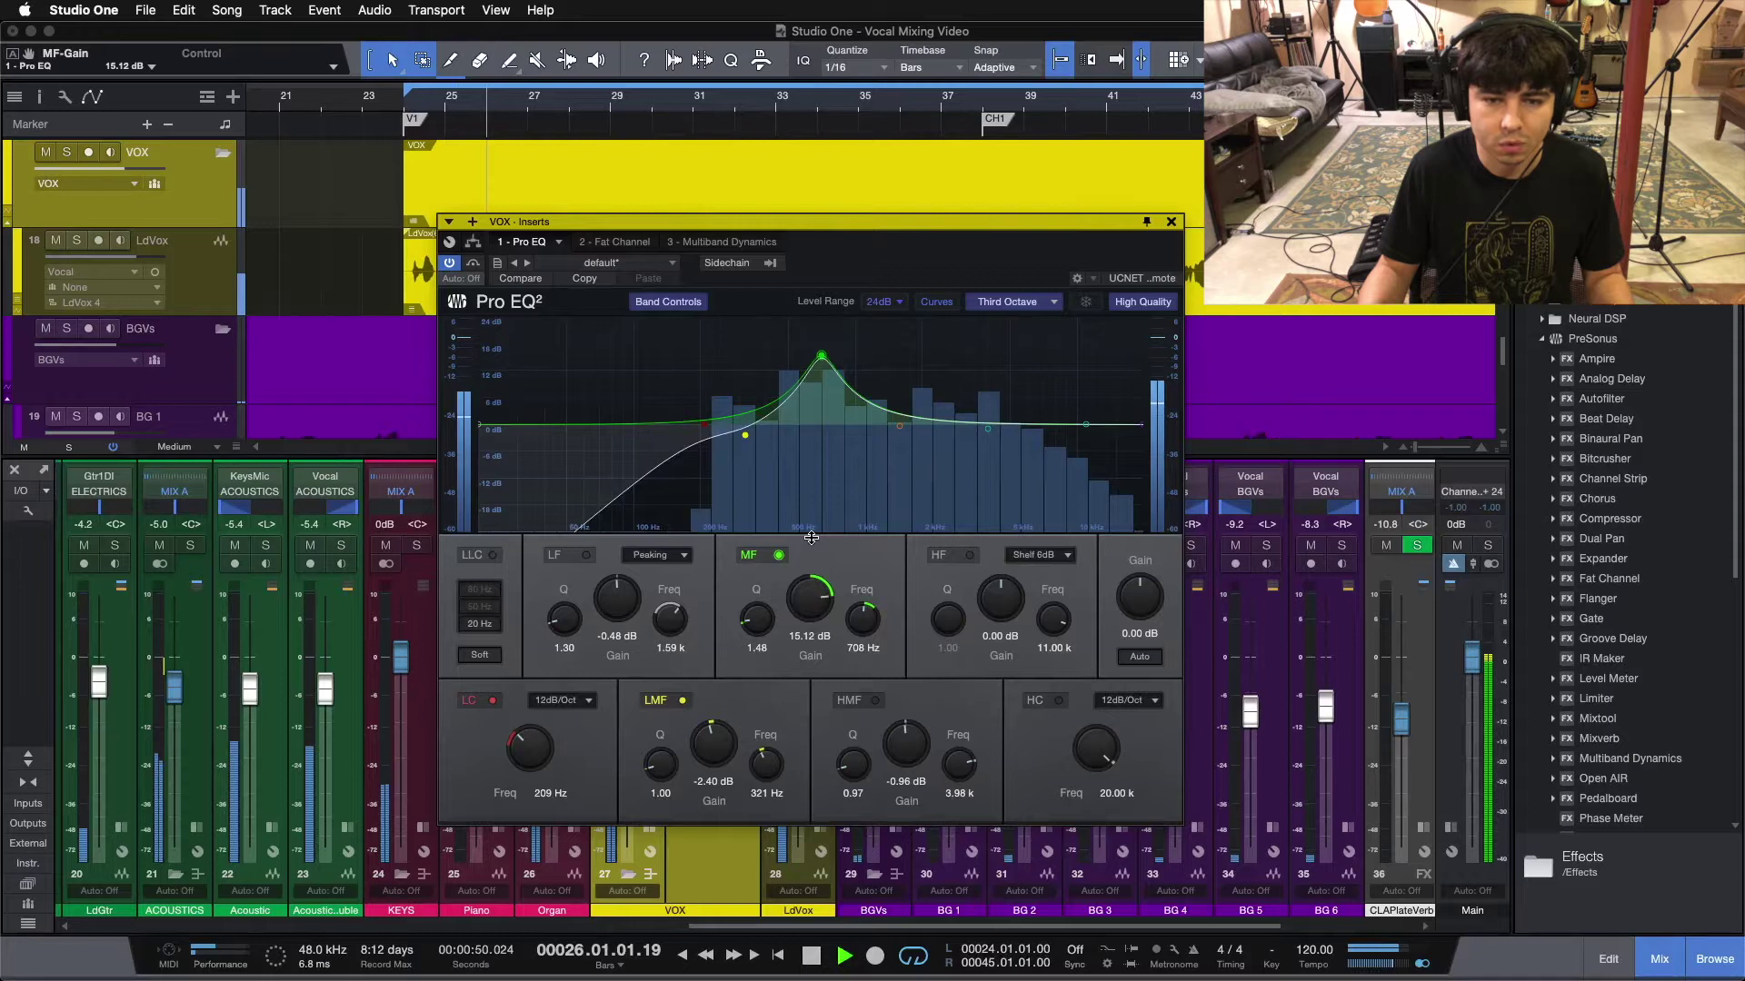
left_click_drag(811, 537, 810, 535)
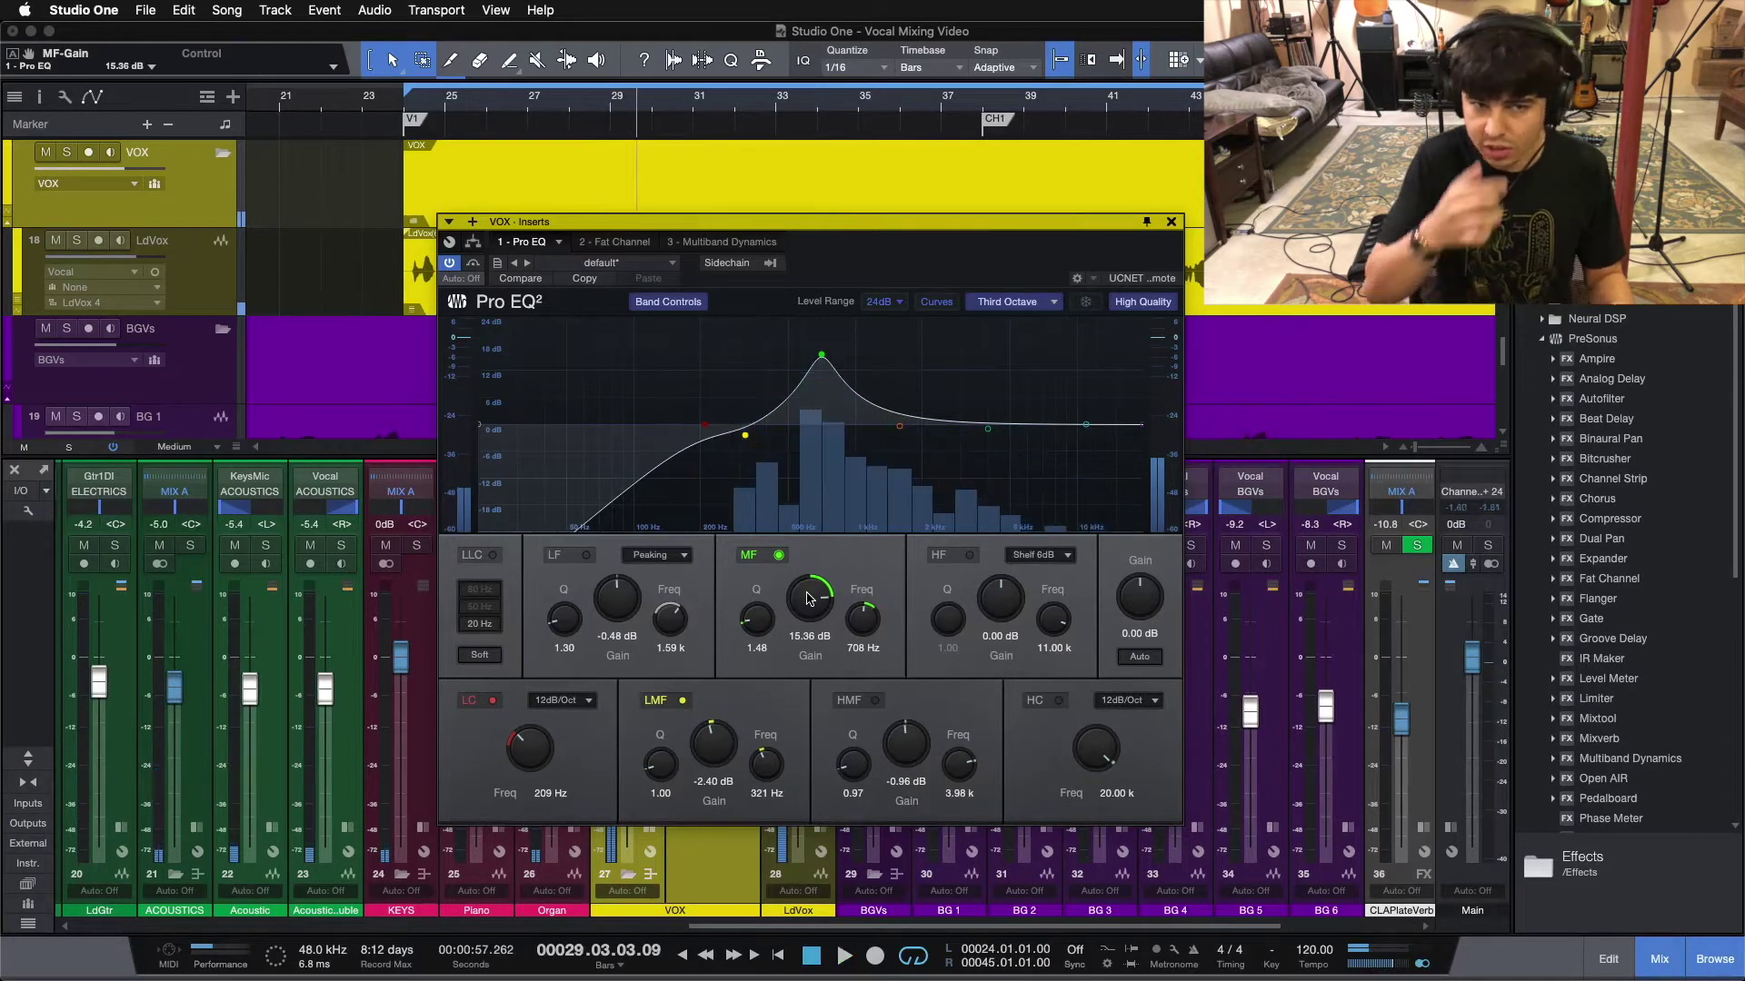
key("space")
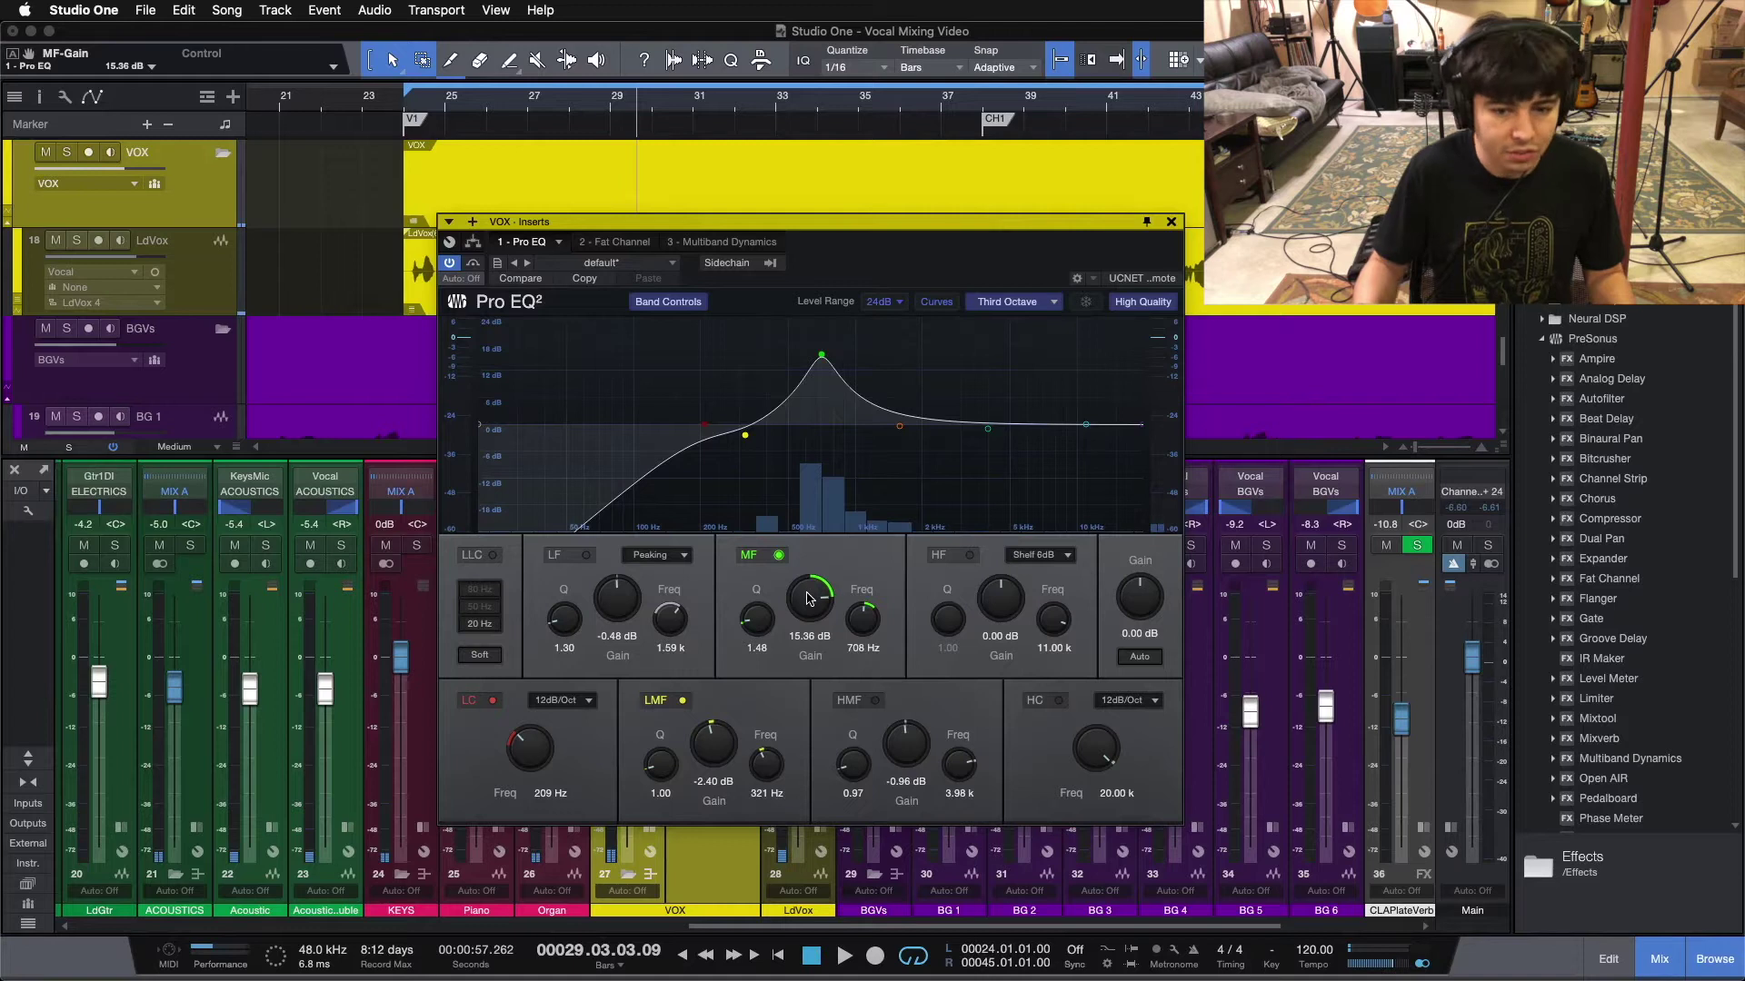
Set the MF band's gain to -1.44 dB and play the verse from bar 24 to check the cut.
scroll(810, 598, "down", 3)
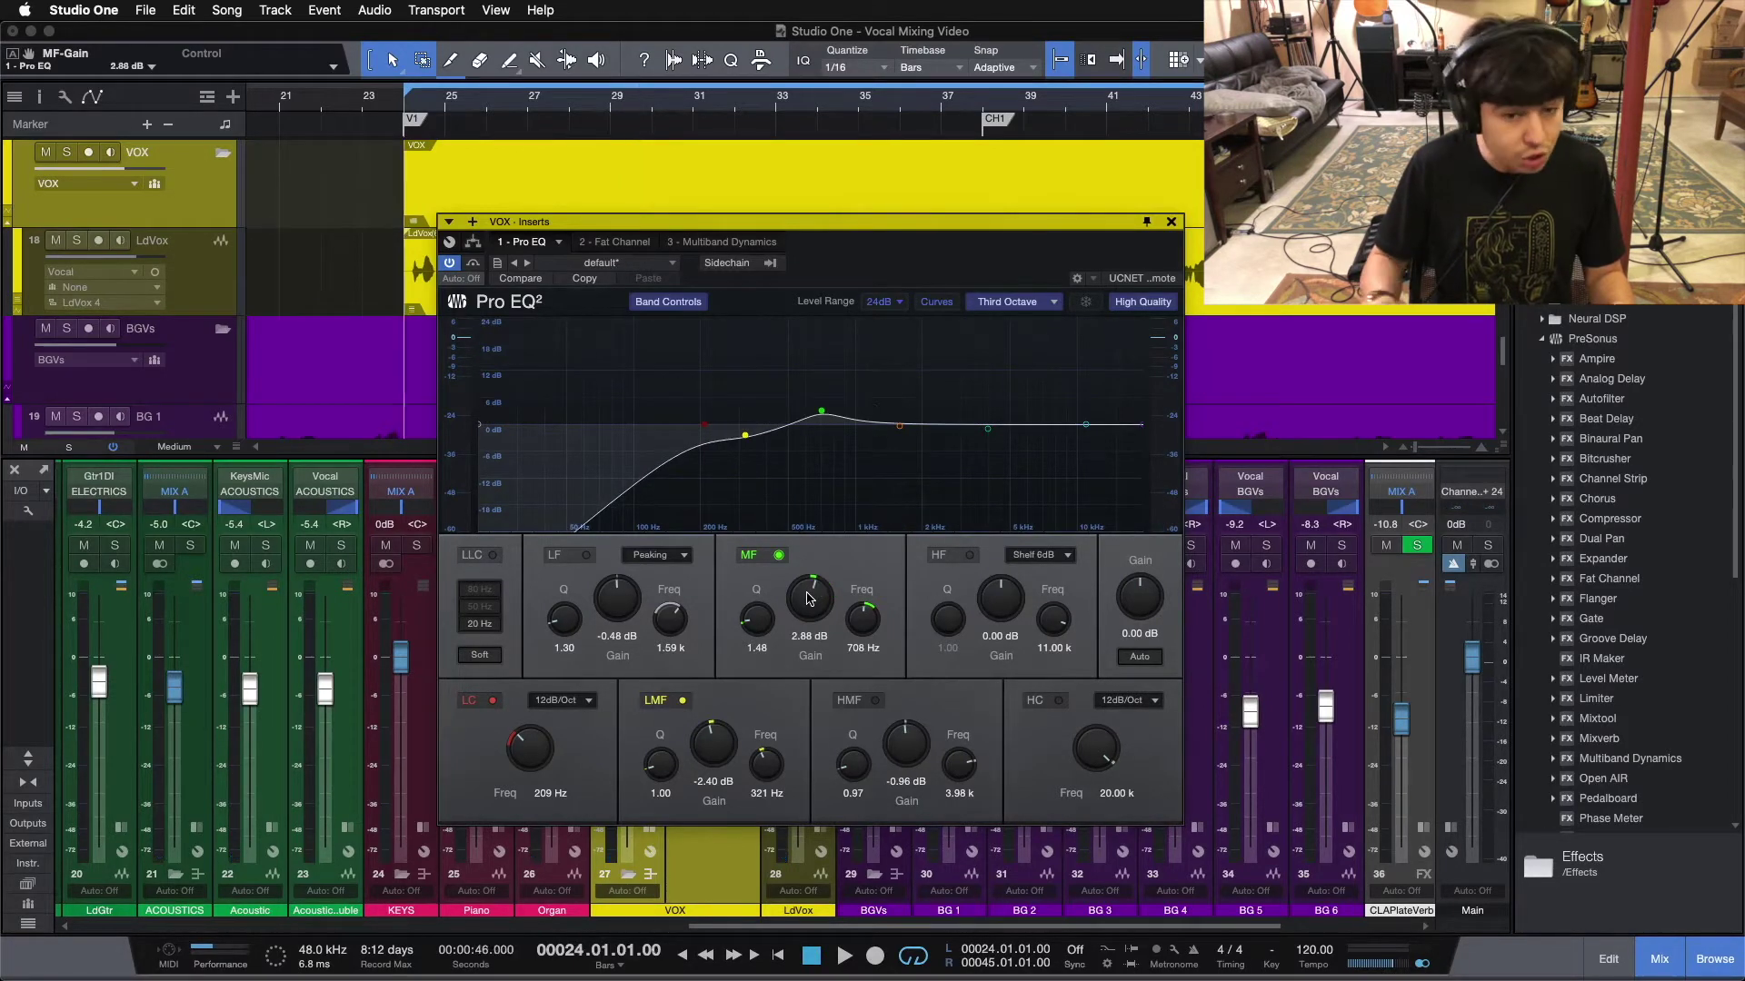
scroll(809, 598, "down", 3)
scroll(809, 598, "down", 4)
key("space")
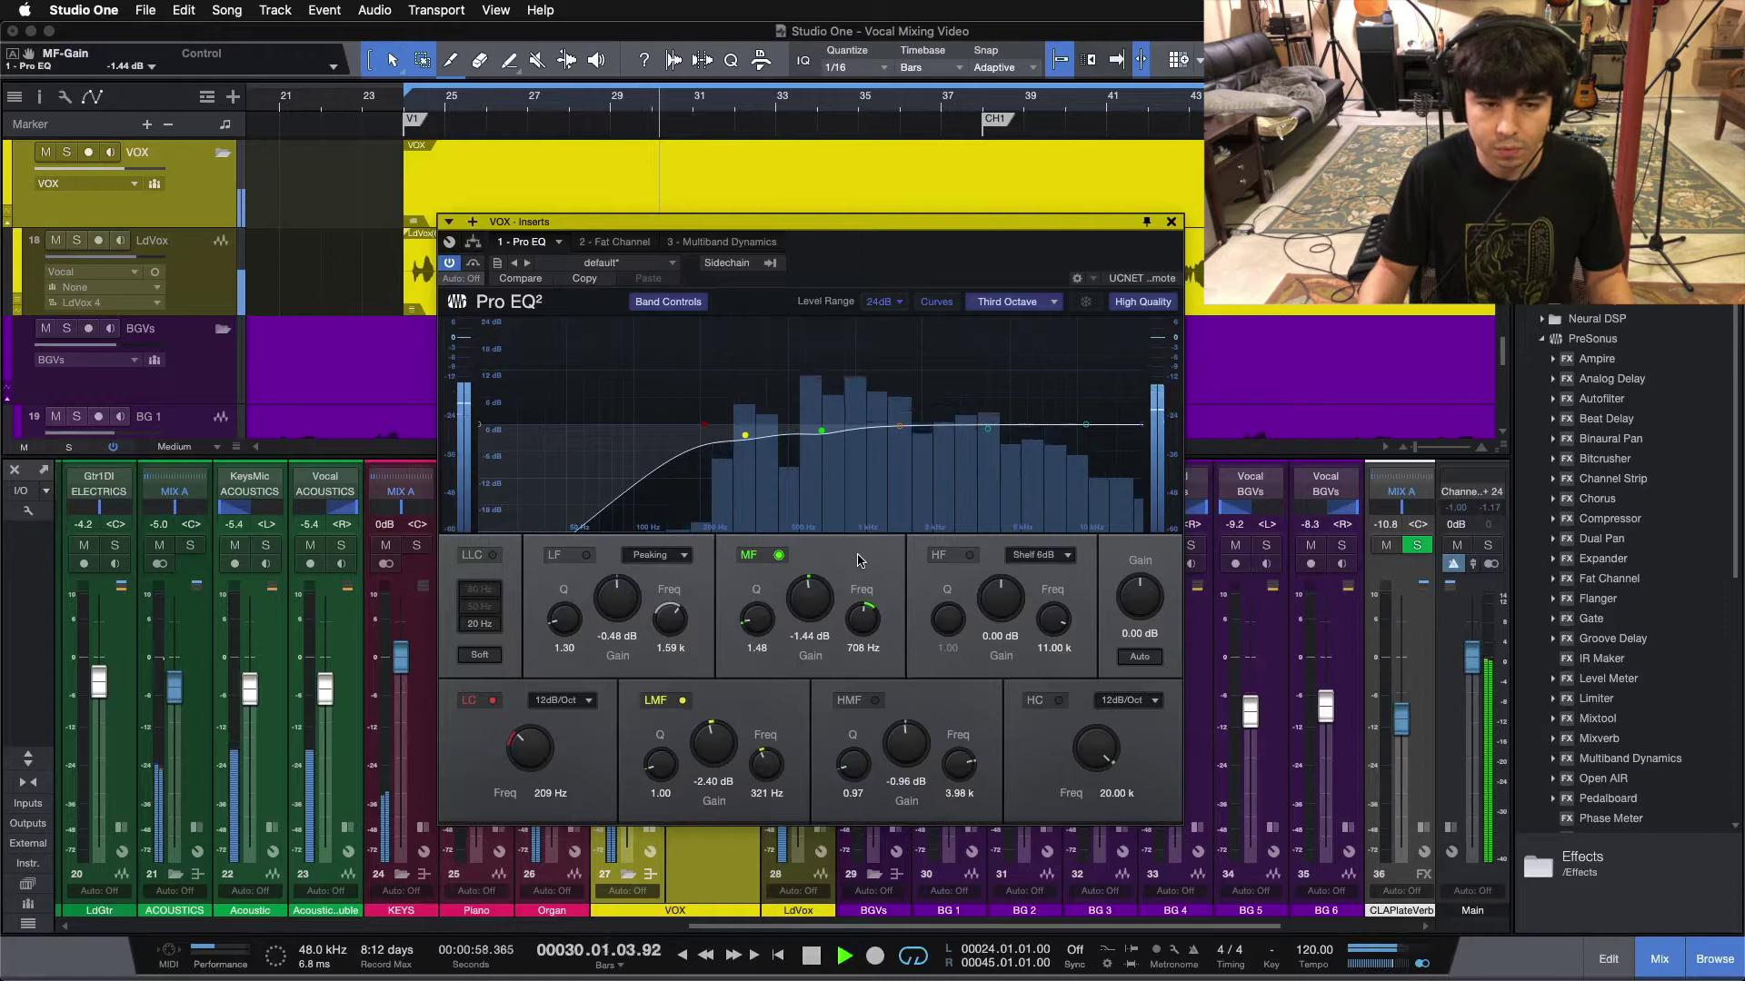
key("space")
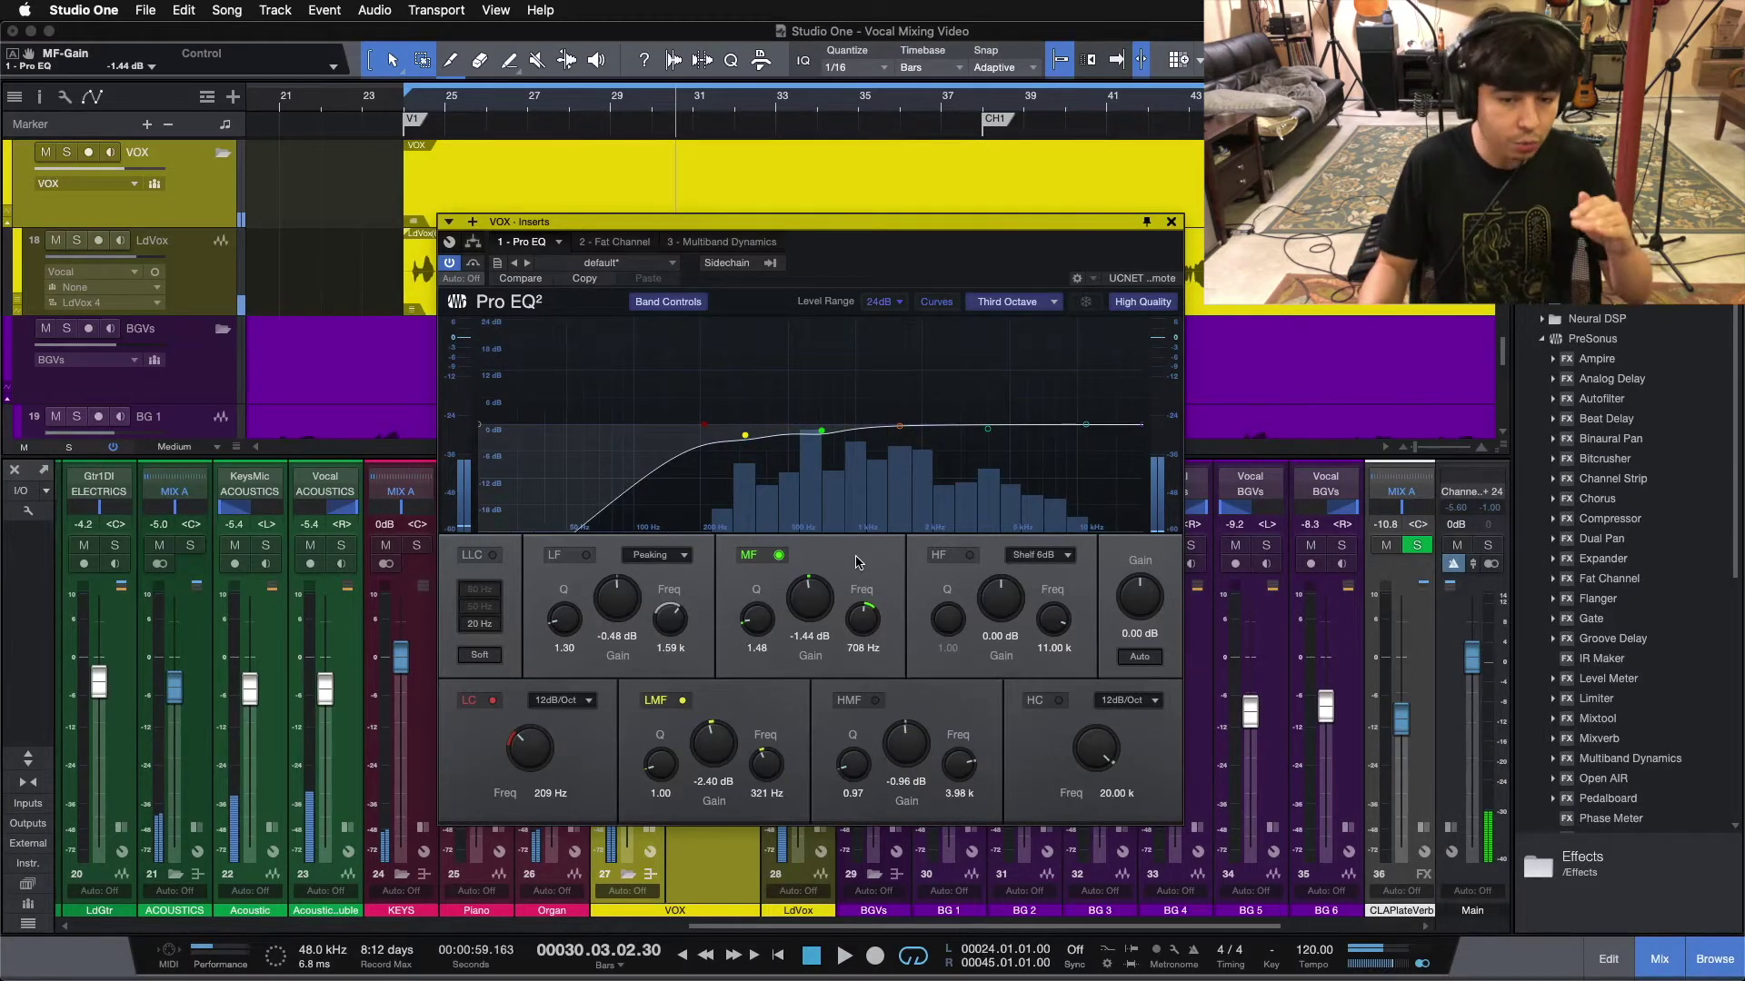
left_click_drag(805, 595, 802, 611)
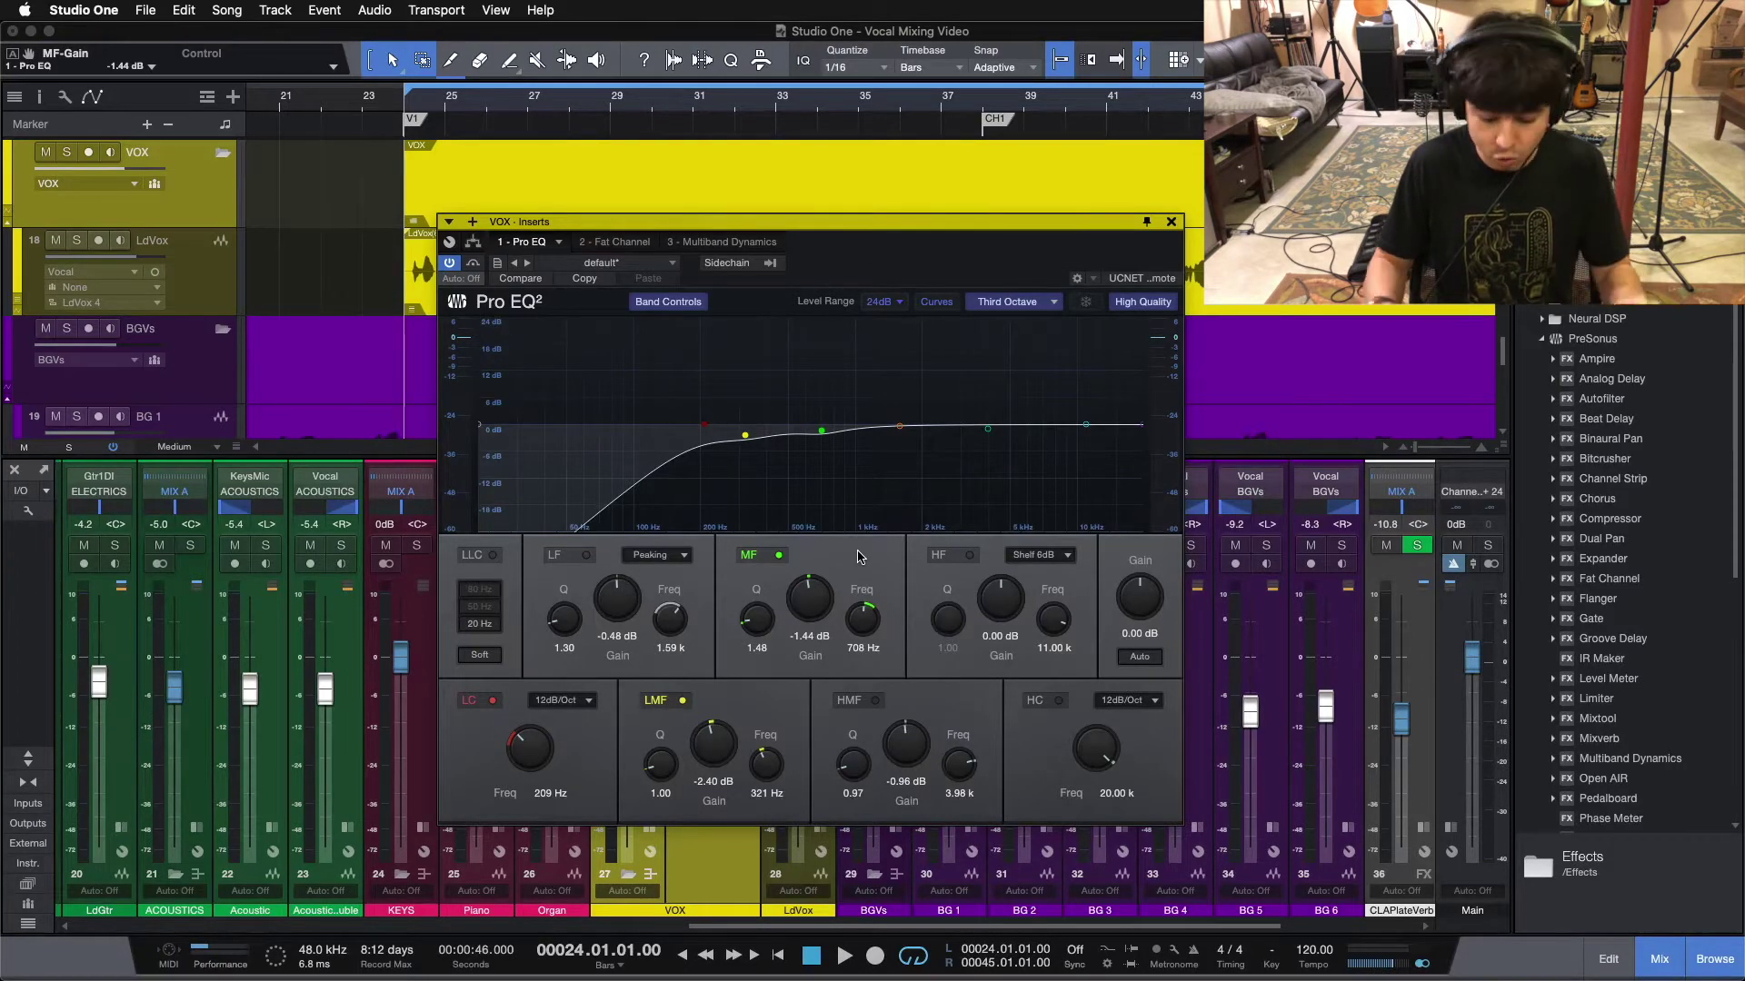
key("space")
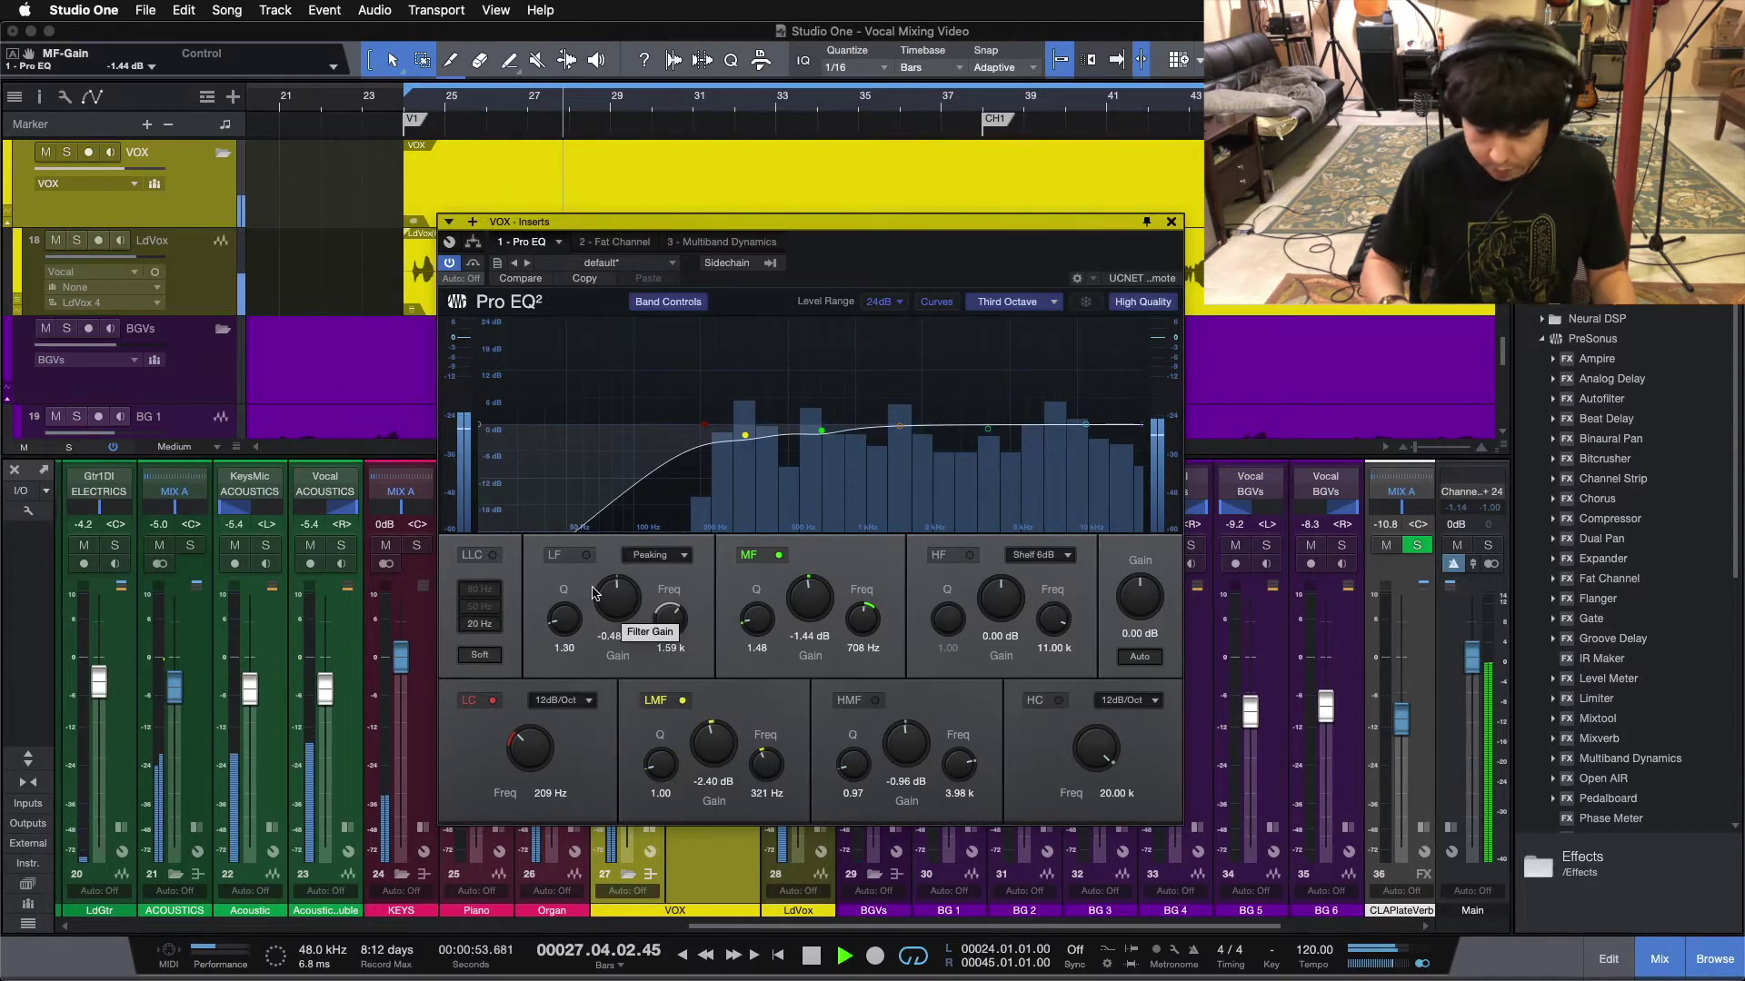
key("space")
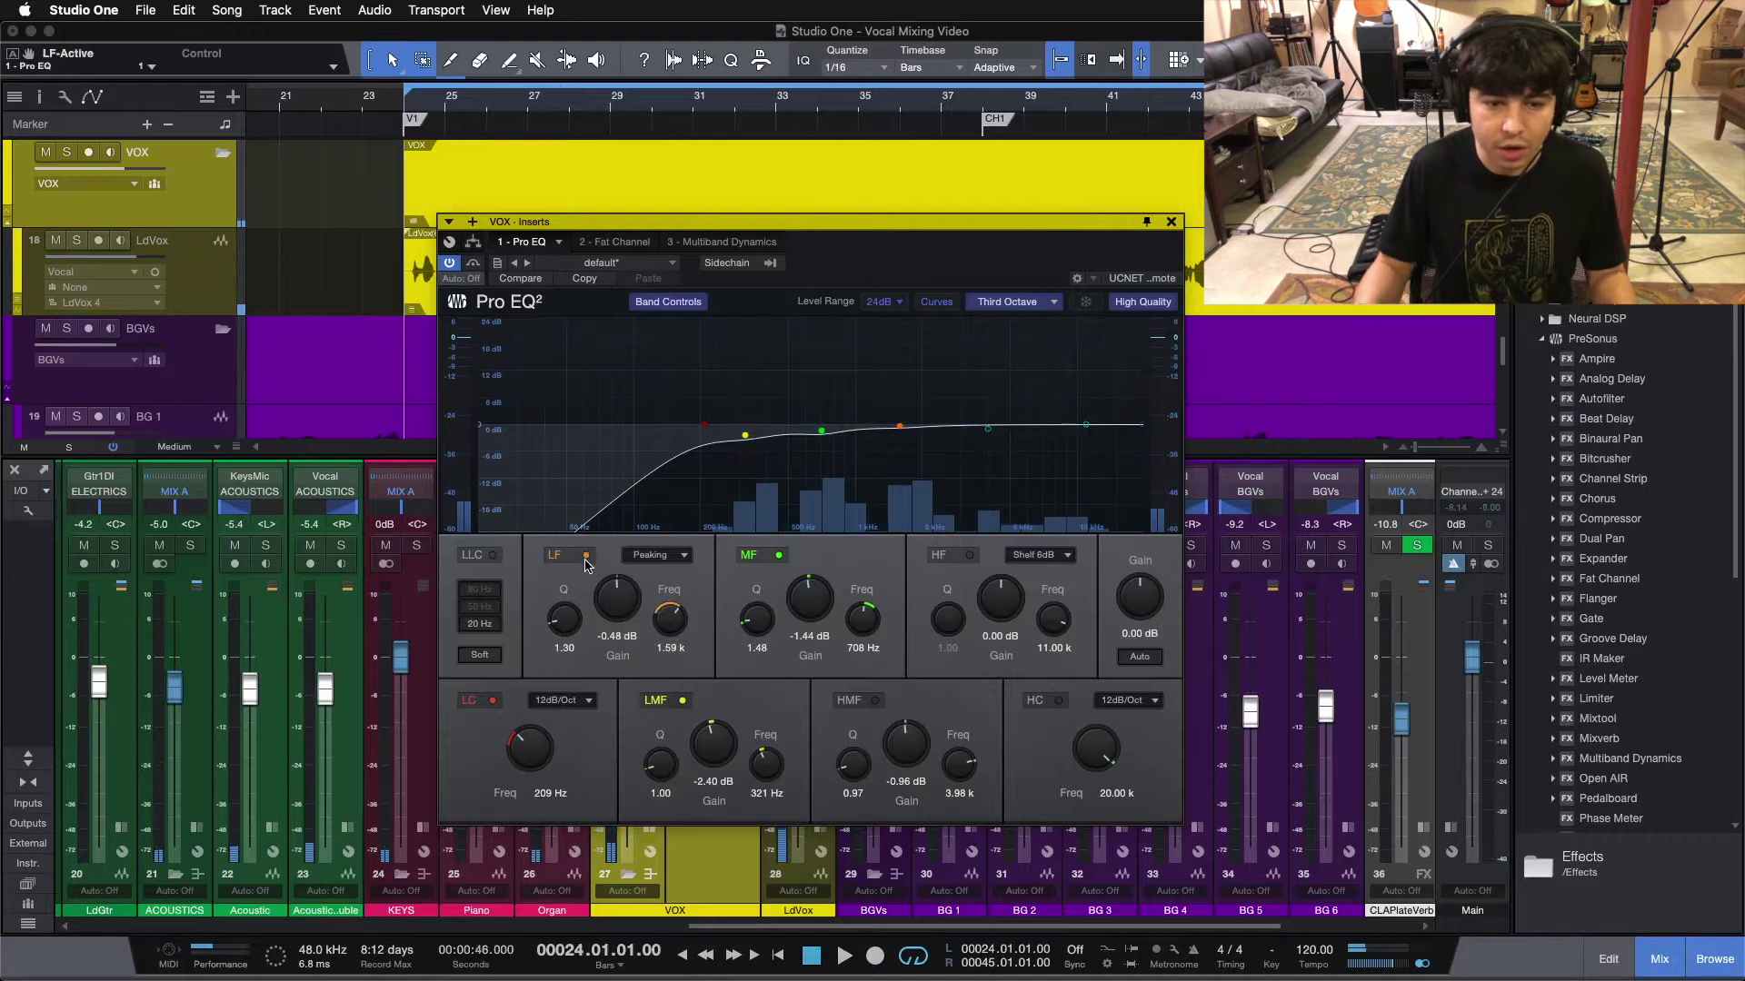
With the LF band enabled at 1.59 kHz, boost its gain to 9.60 dB while playing the verse from bar 24.
left_click(610, 607)
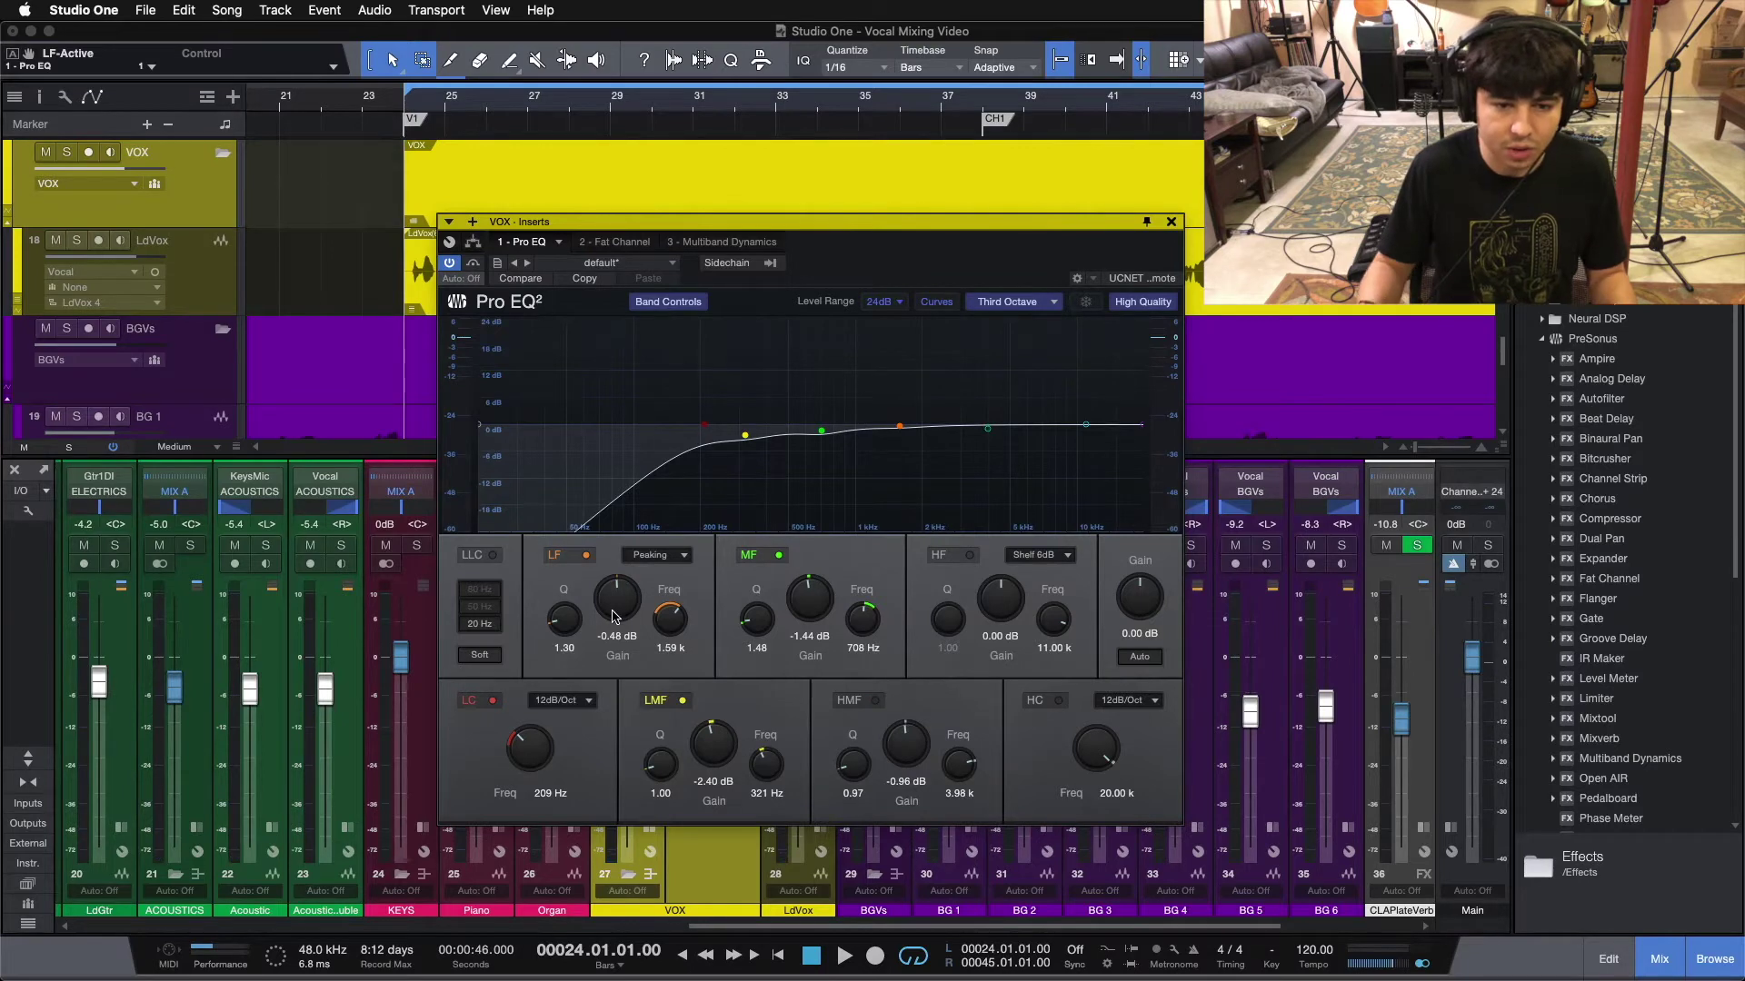
scroll(609, 611, "up", 5)
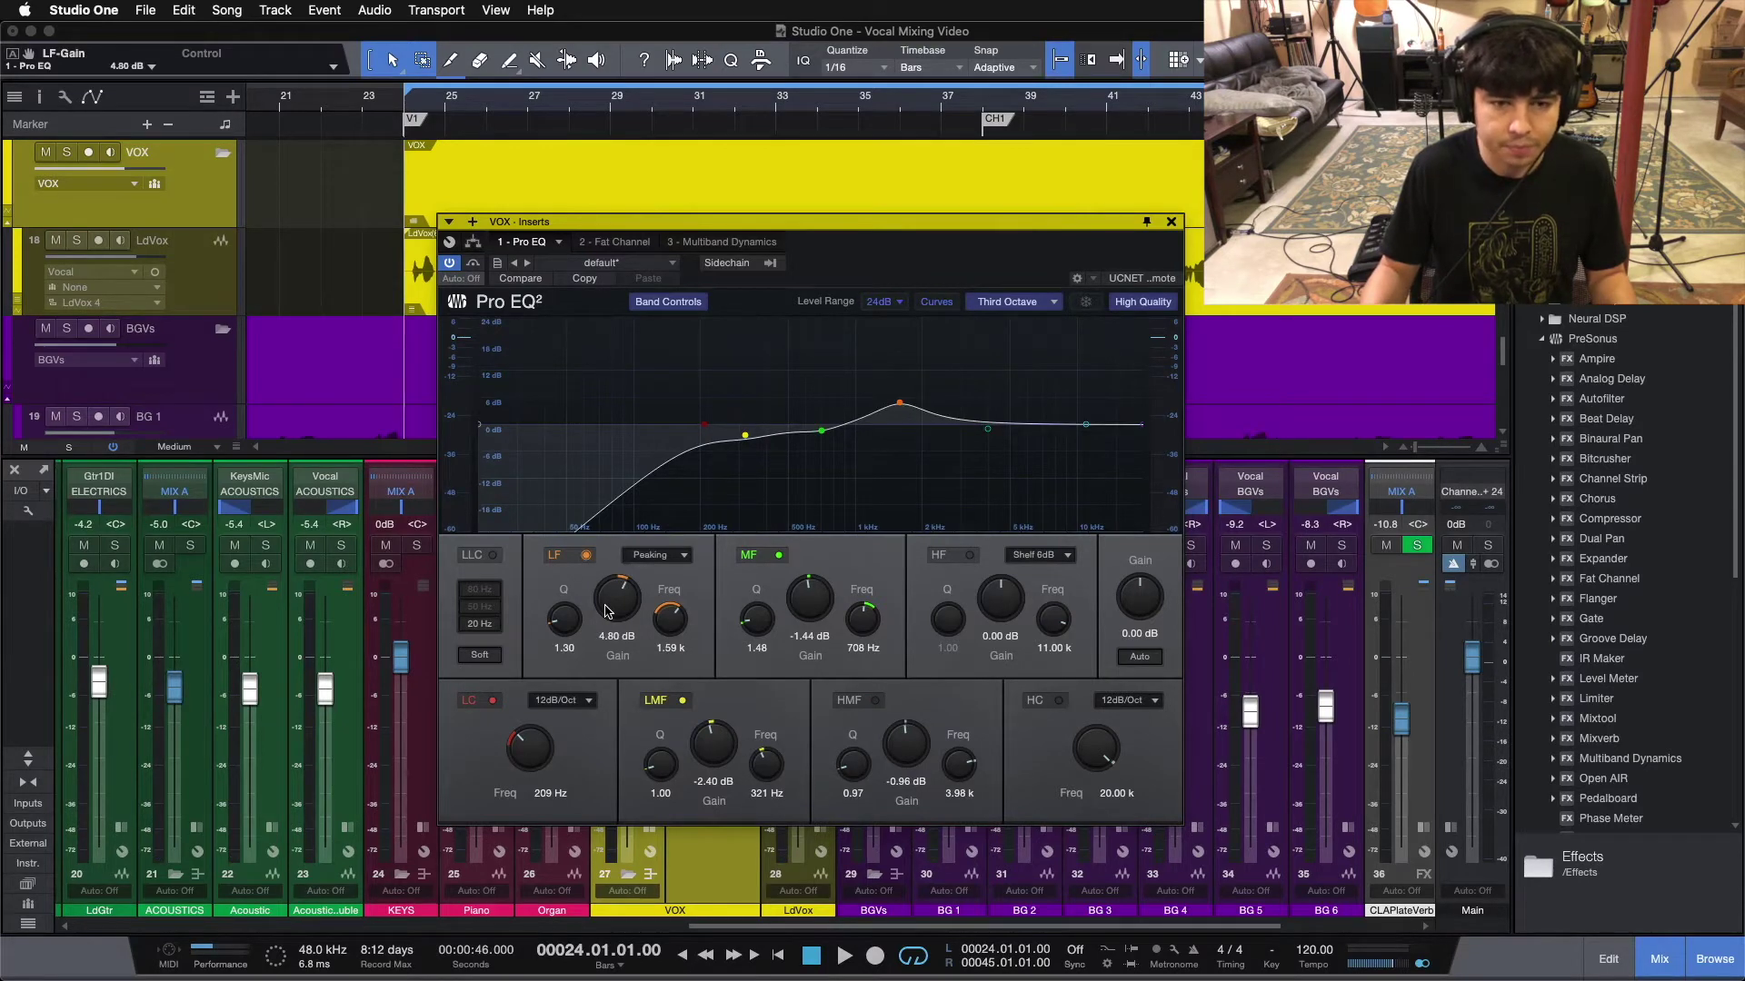
scroll(609, 611, "up", 3)
key("space")
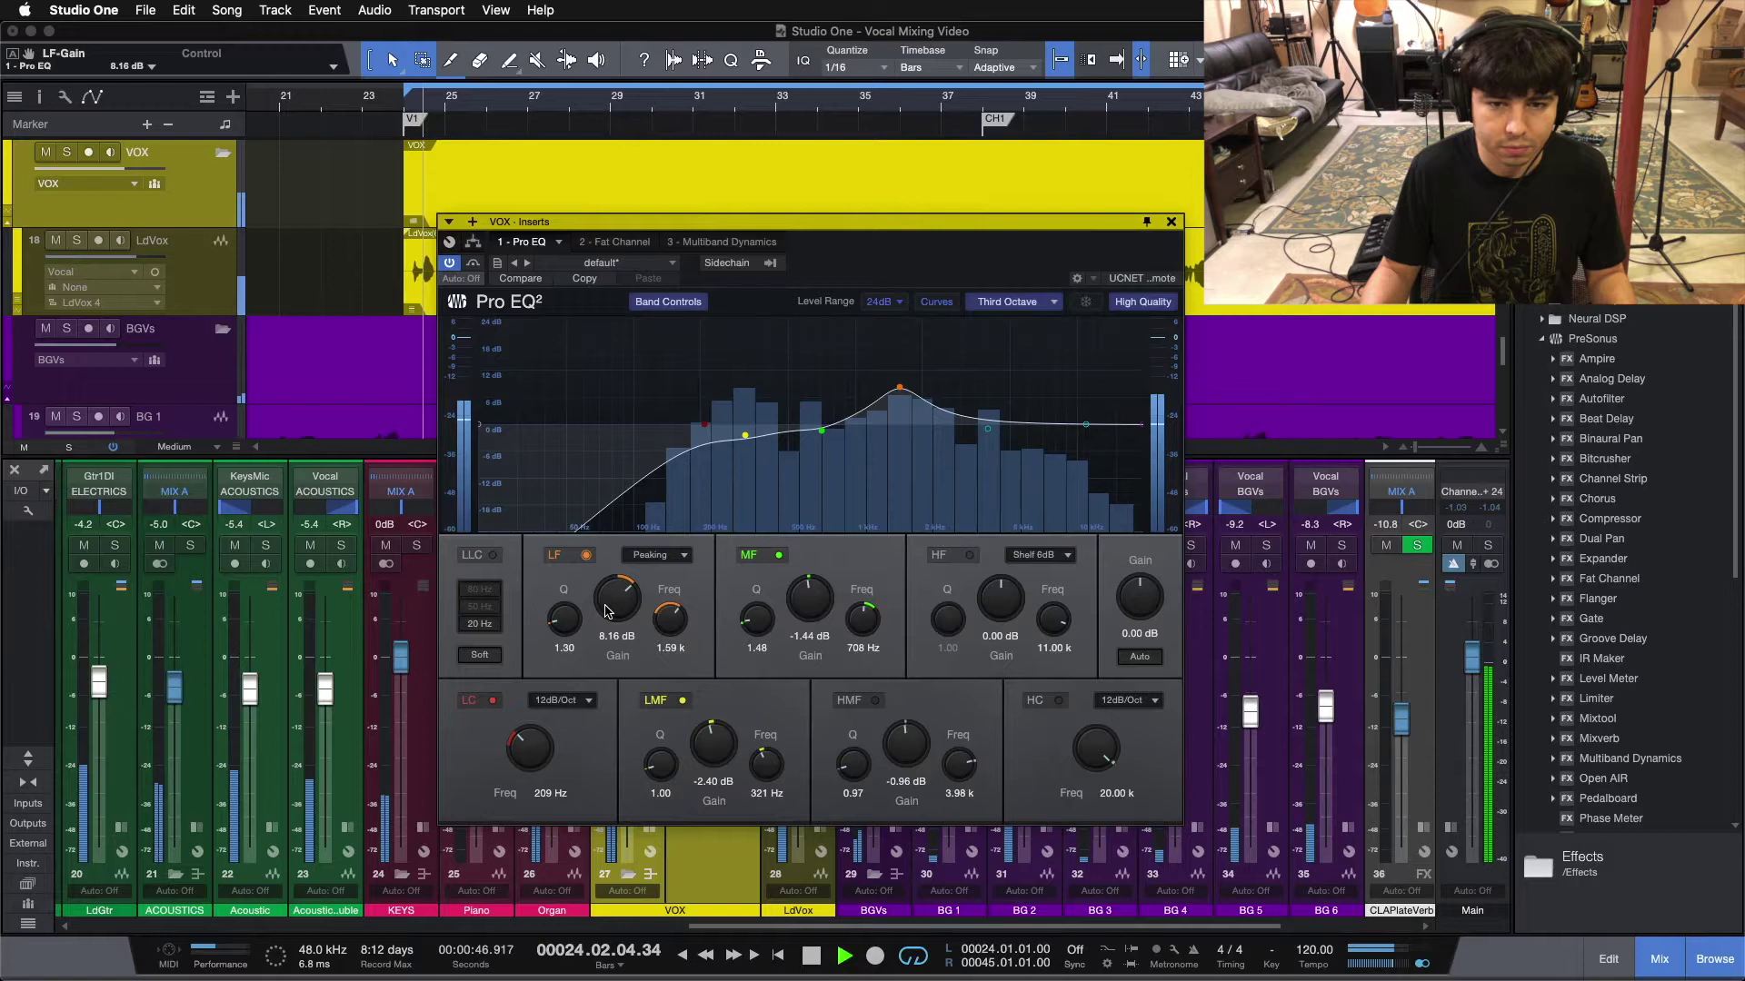
scroll(609, 611, "up", 1)
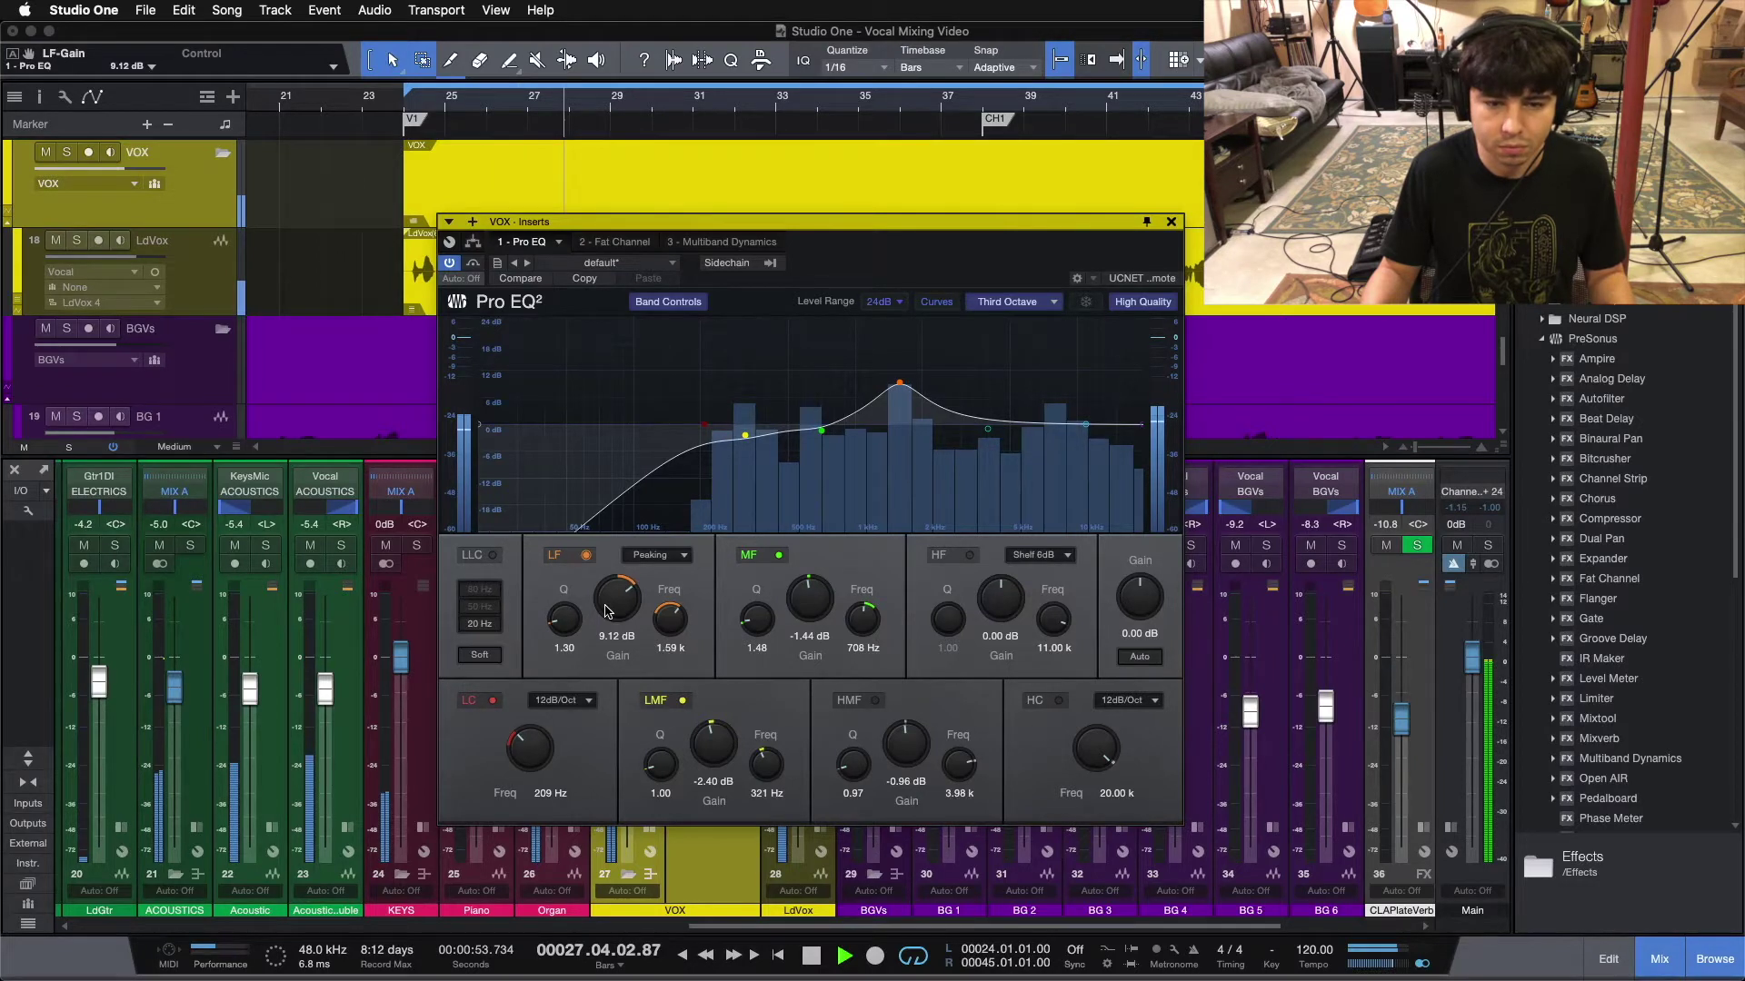
scroll(608, 612, "up", 1)
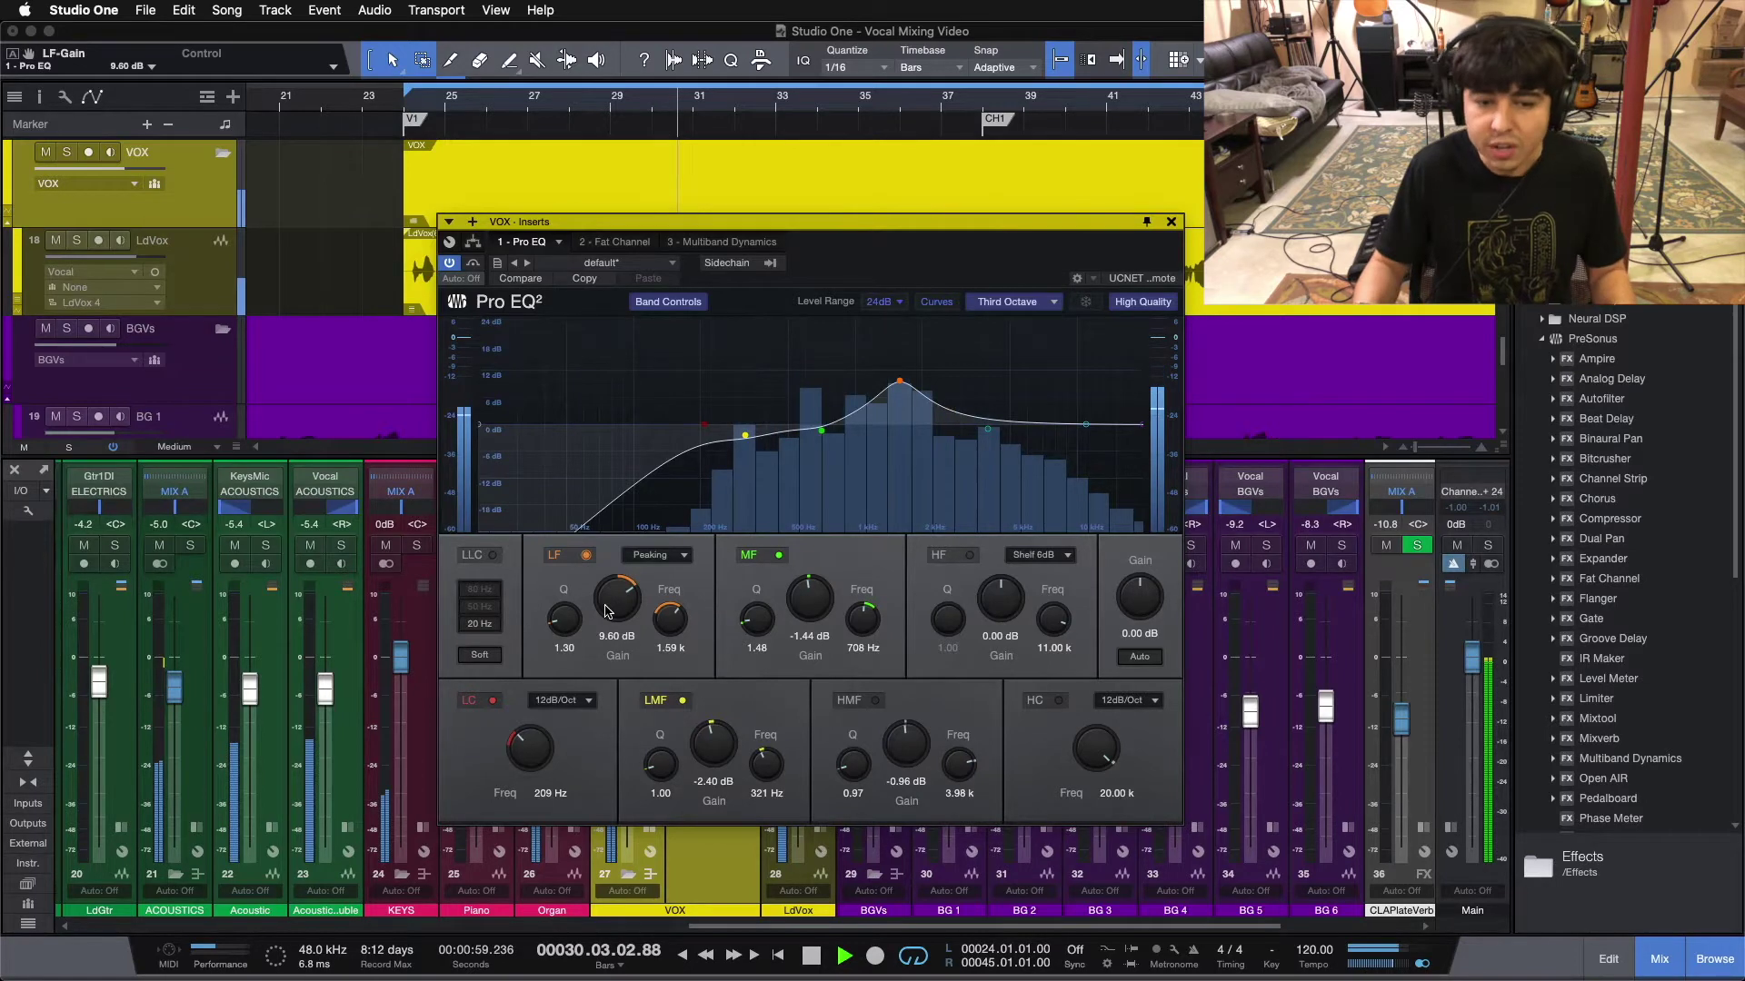
key("space")
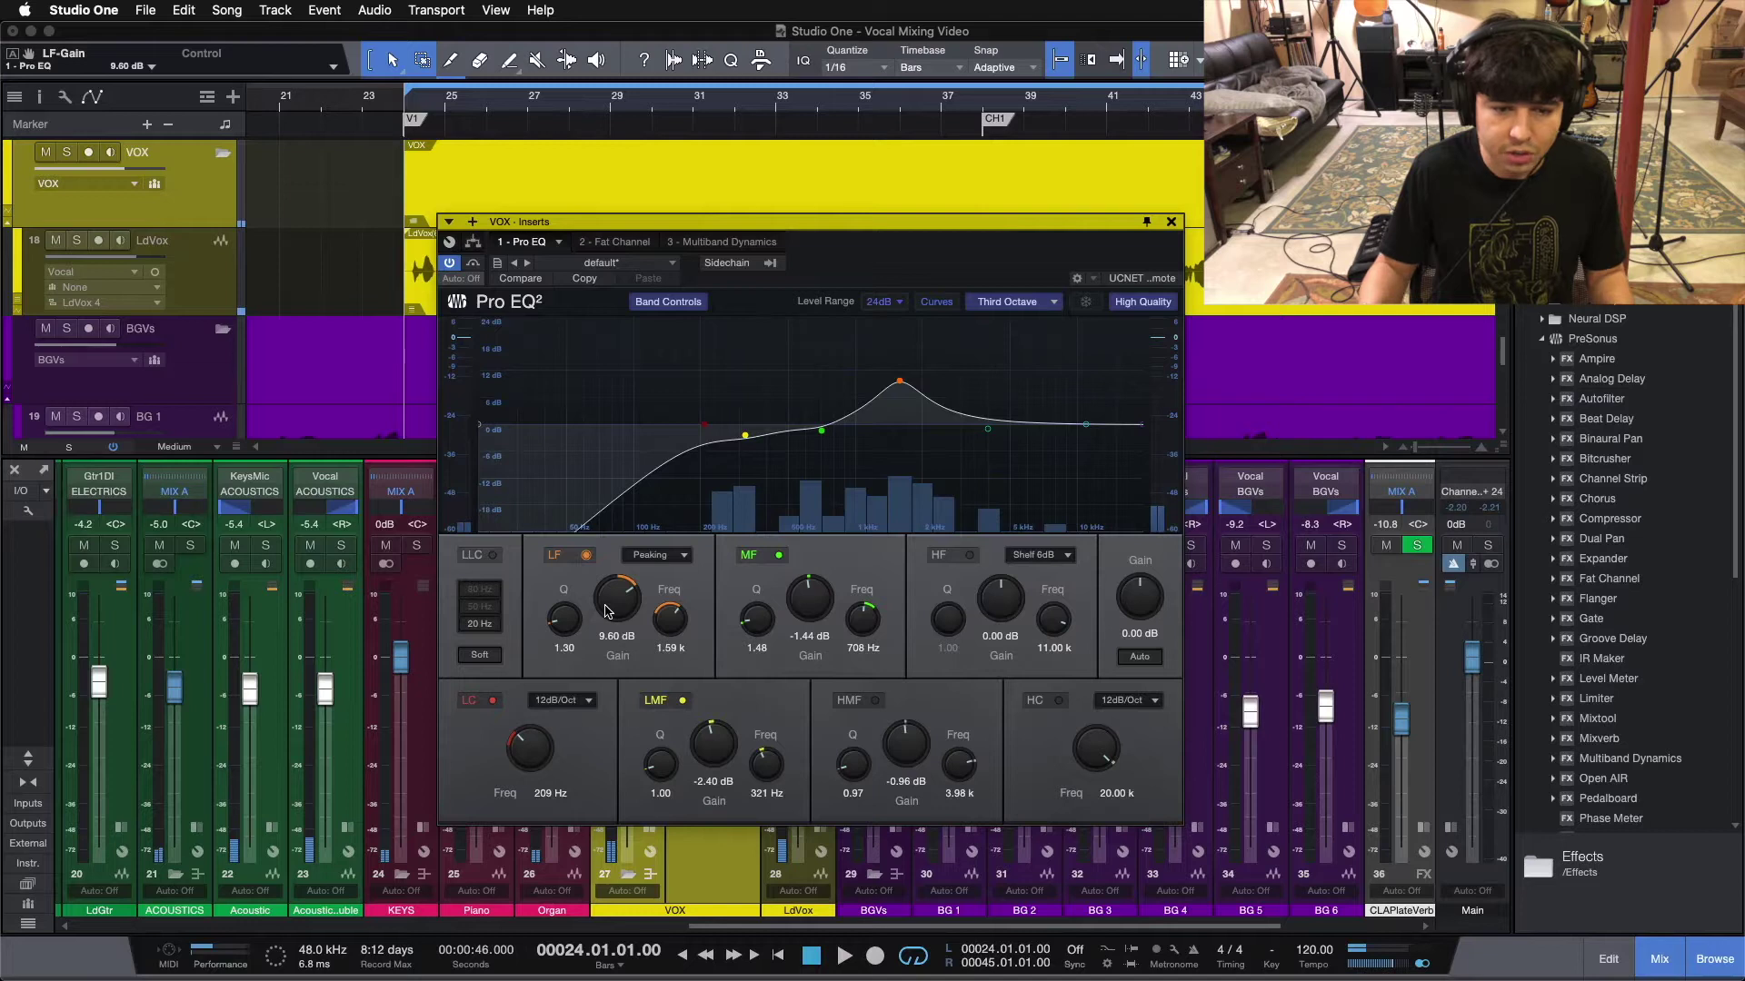
Set the LF band's gain to -0.48 dB and play the verse from bar 24, comparing the band bypassed and enabled.
scroll(618, 600, "down", 3)
scroll(618, 600, "down", 18)
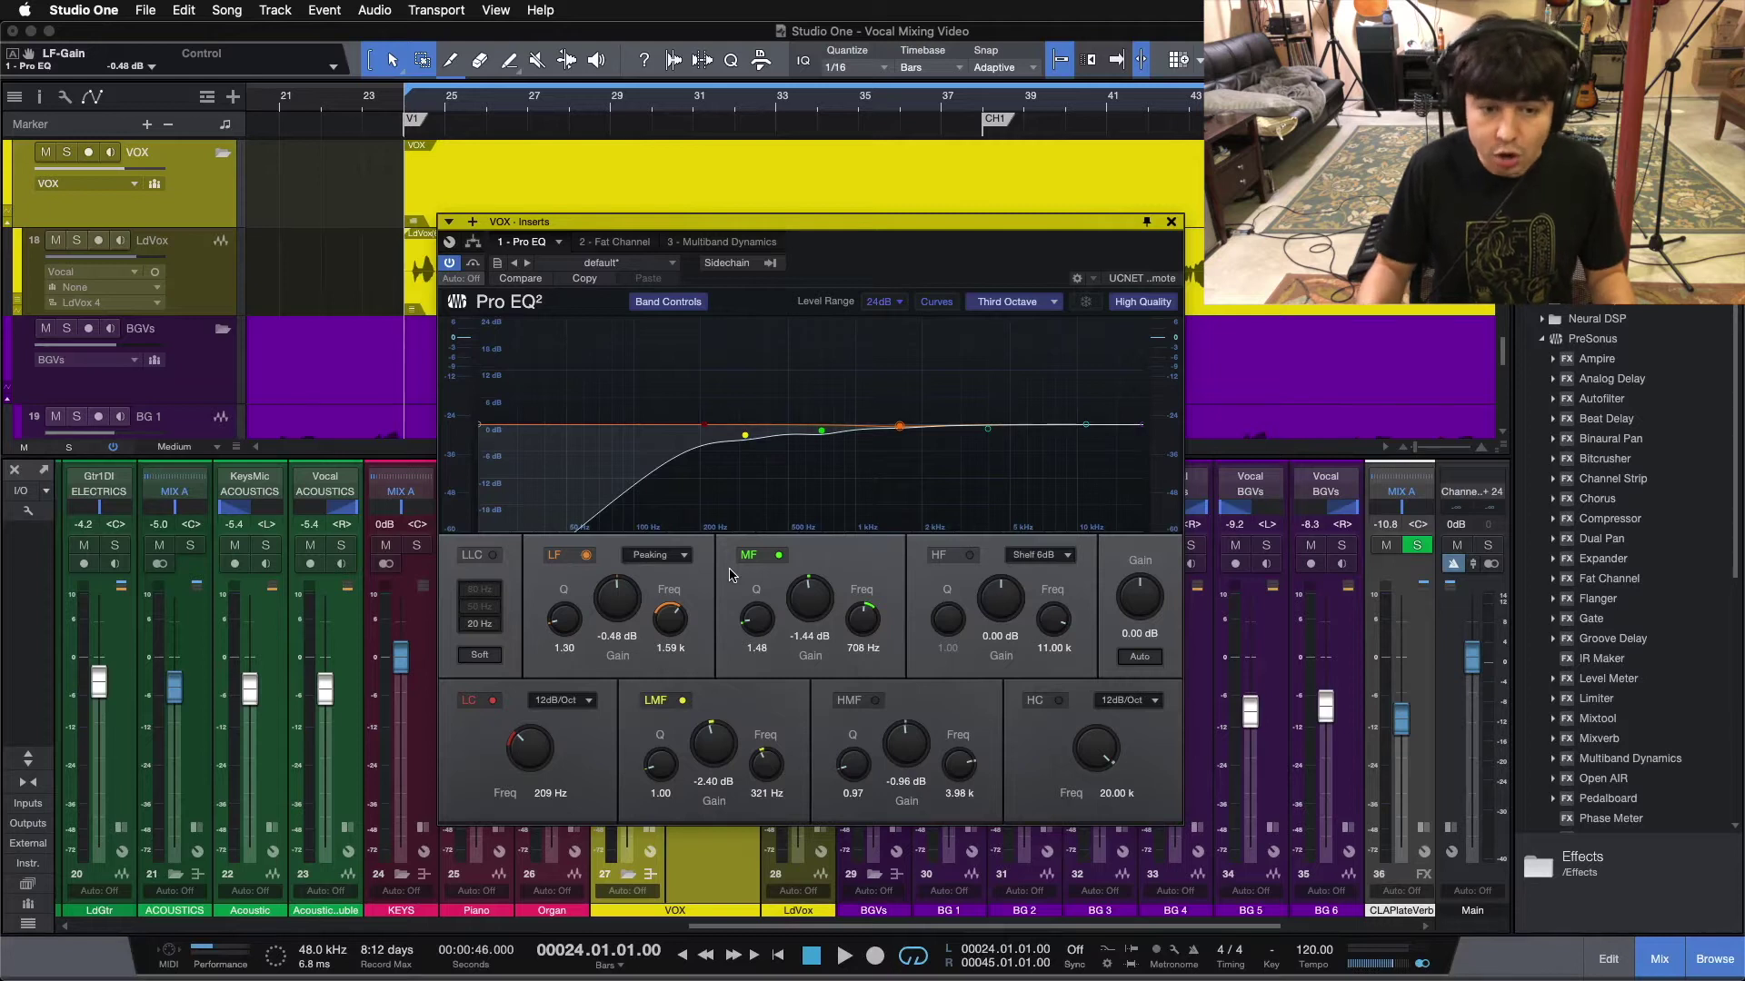
left_click(554, 555)
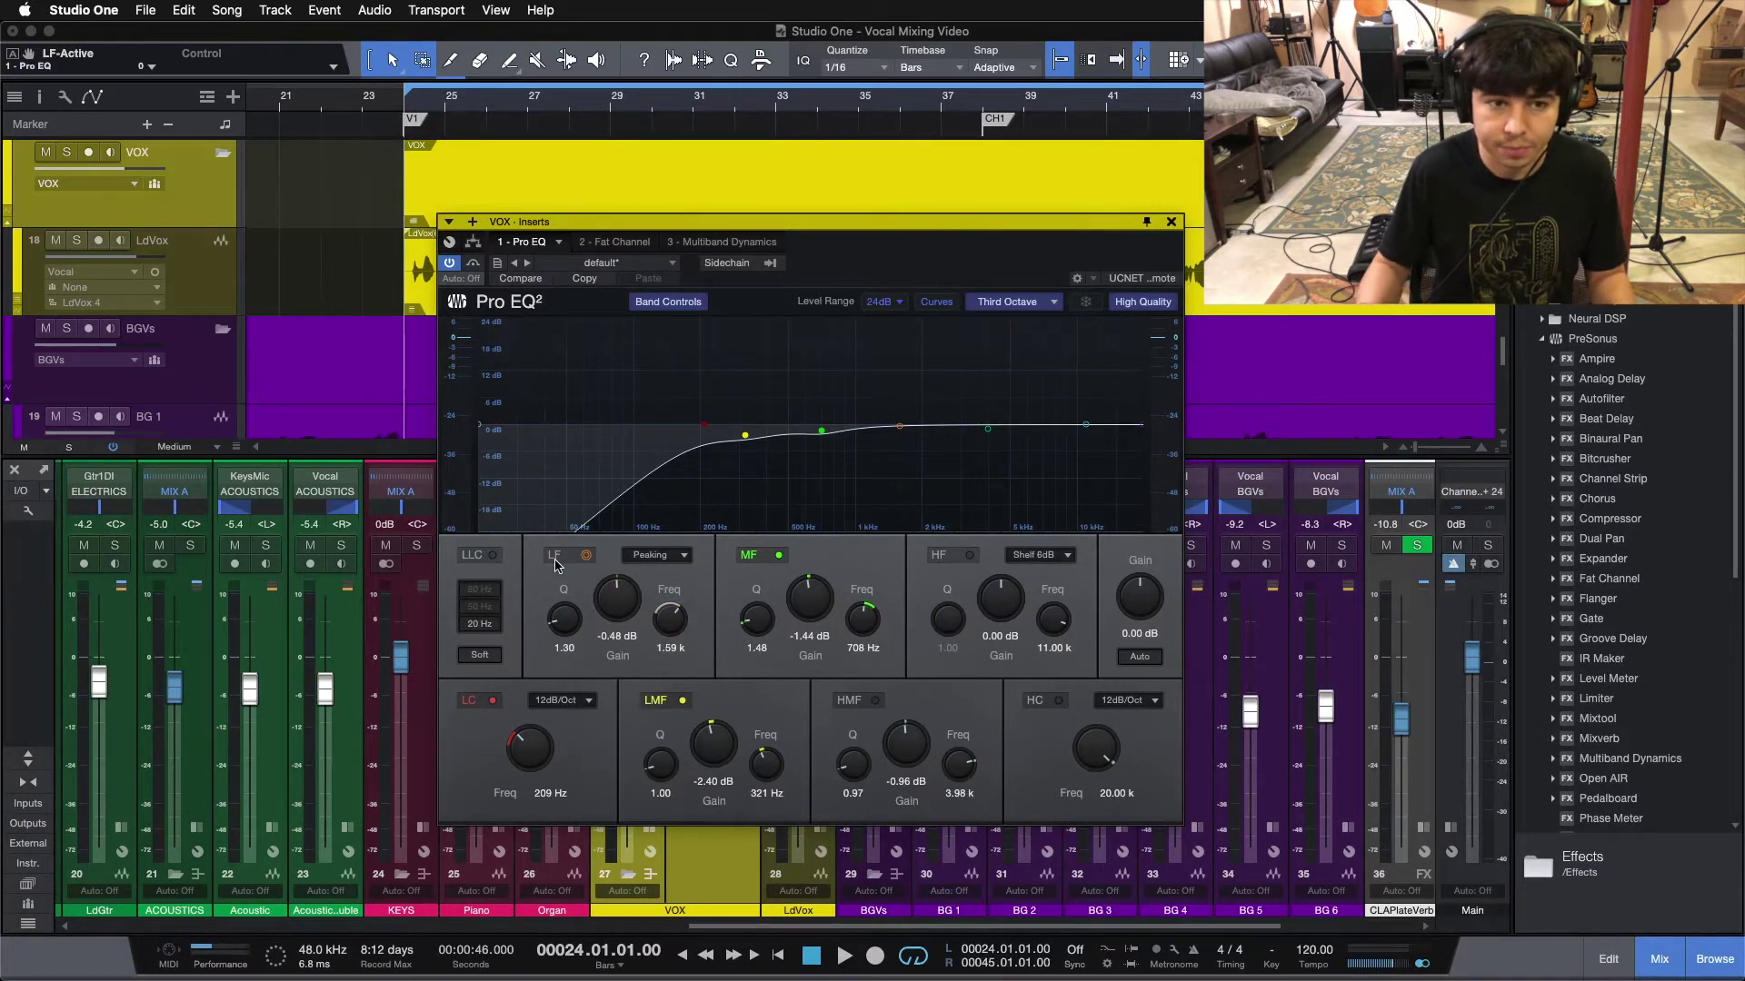
key("space")
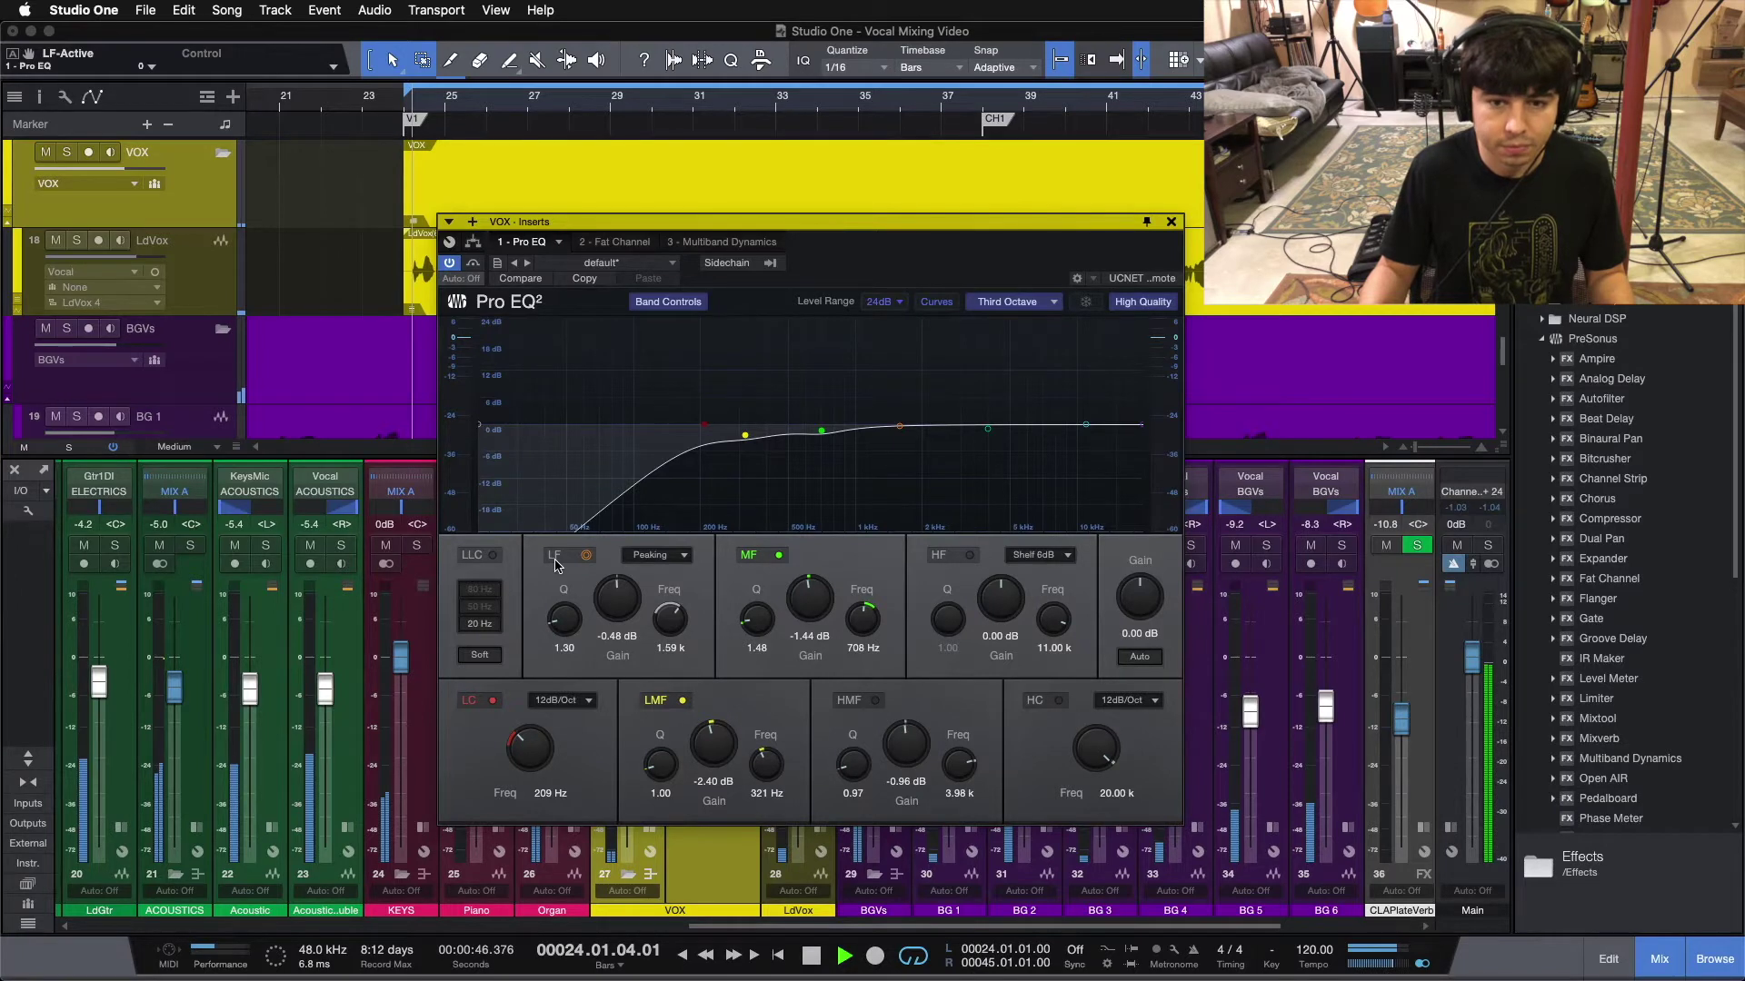
left_click(556, 564)
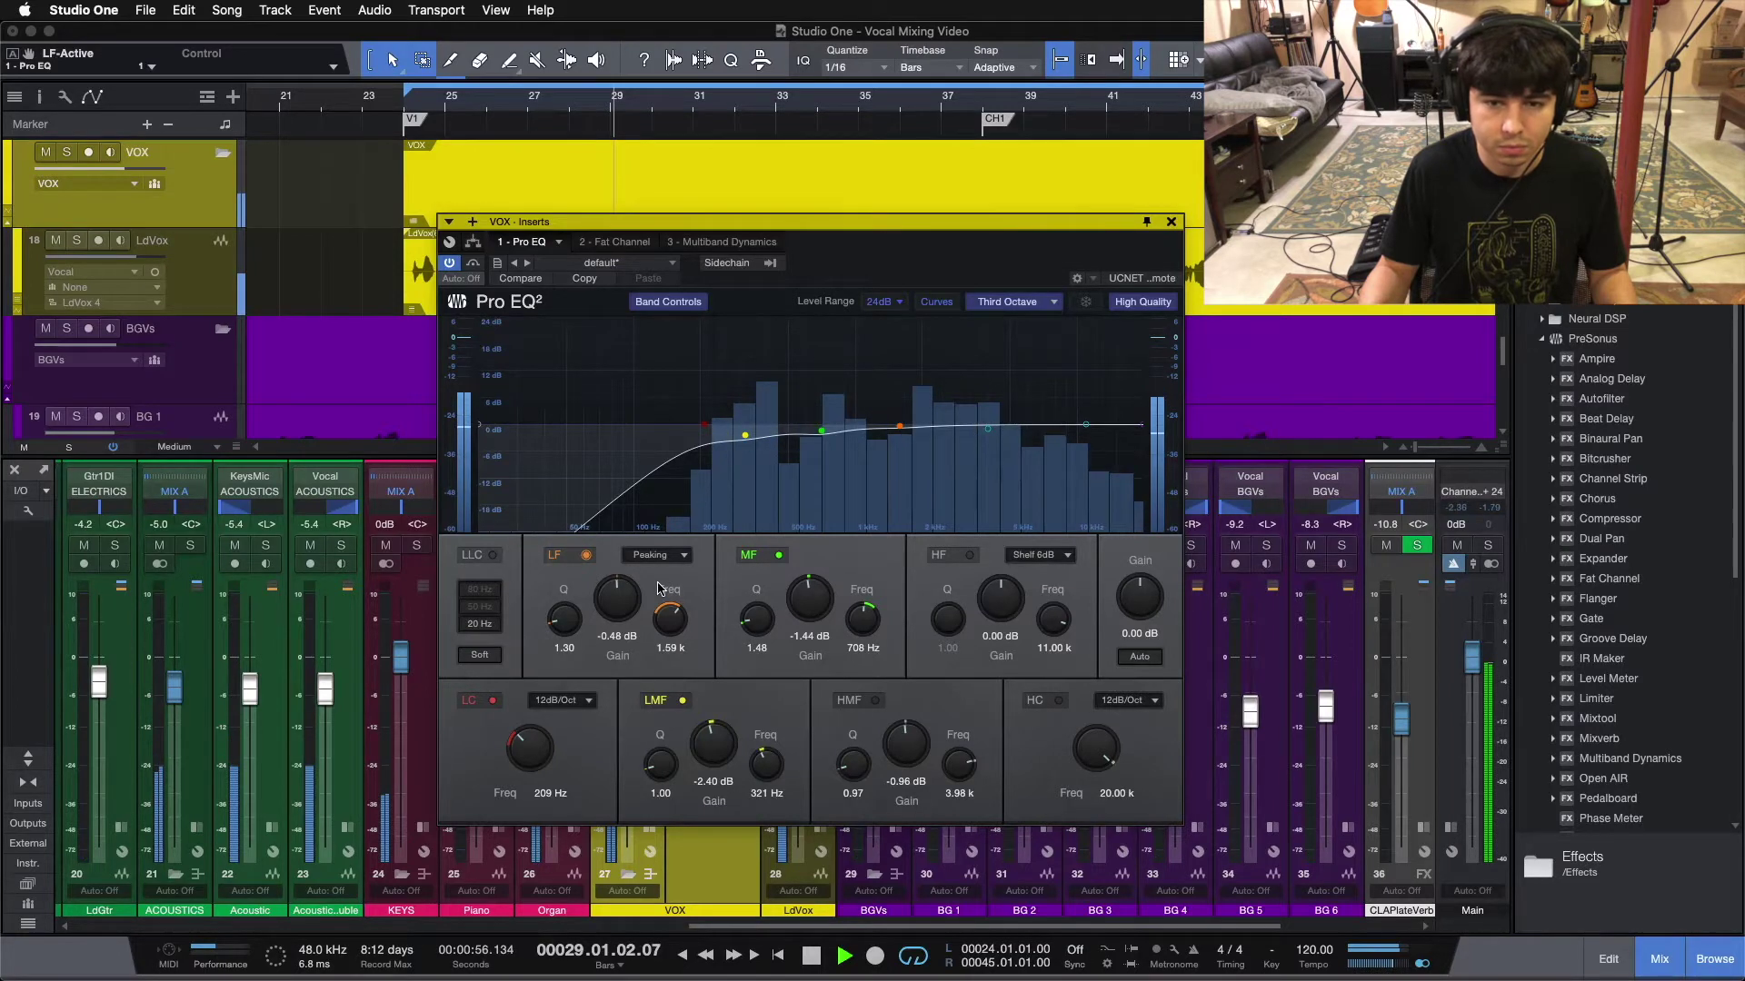
key("space")
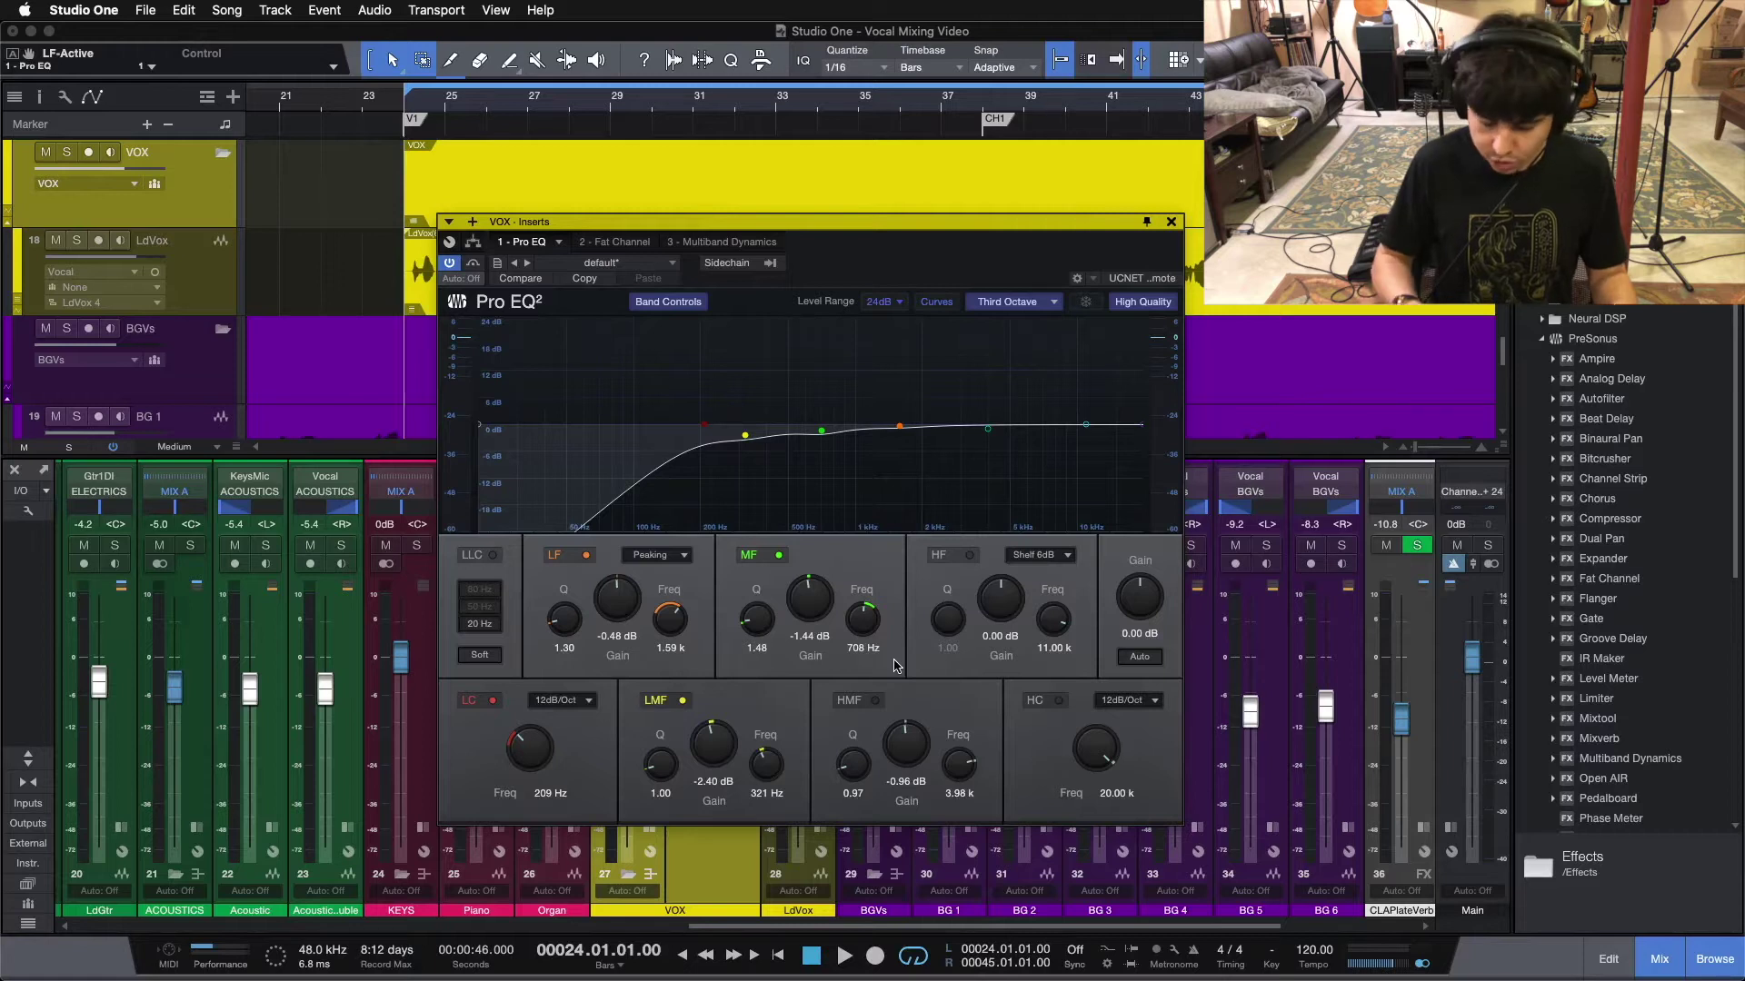
Enable the HMF band at 3.98 kHz and boost its gain to 9.12 dB while playing the verse from bar 24.
left_click(877, 700)
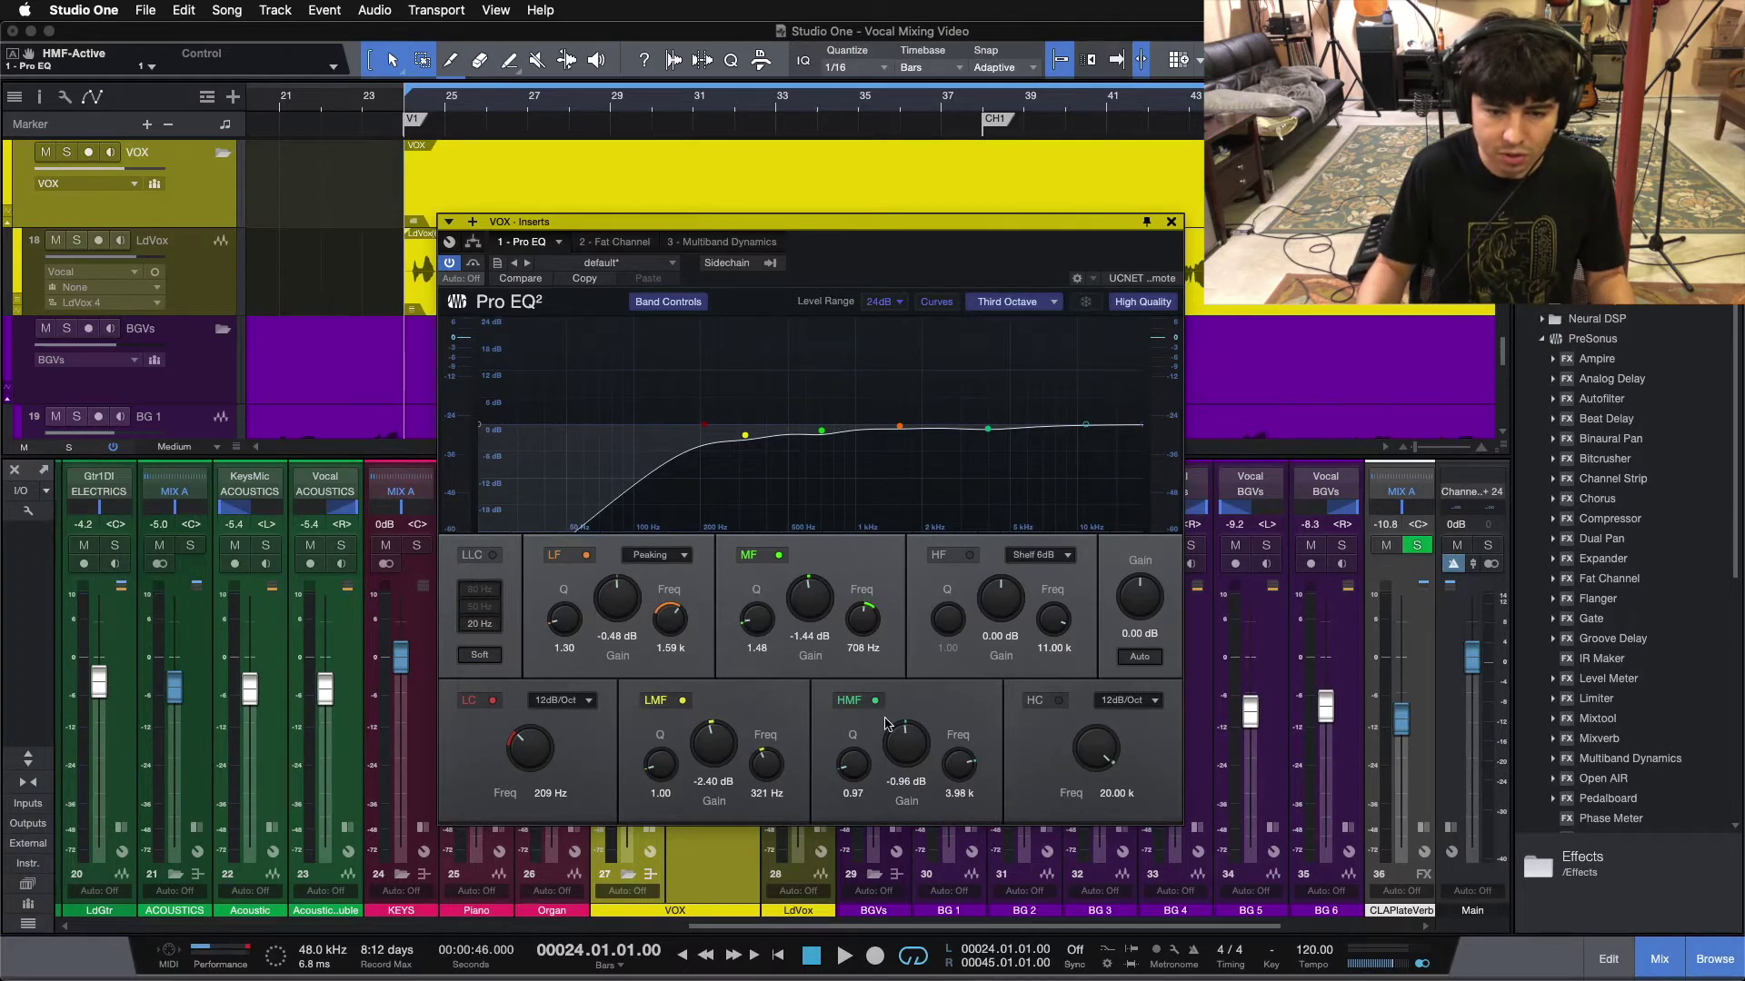
left_click(834, 700)
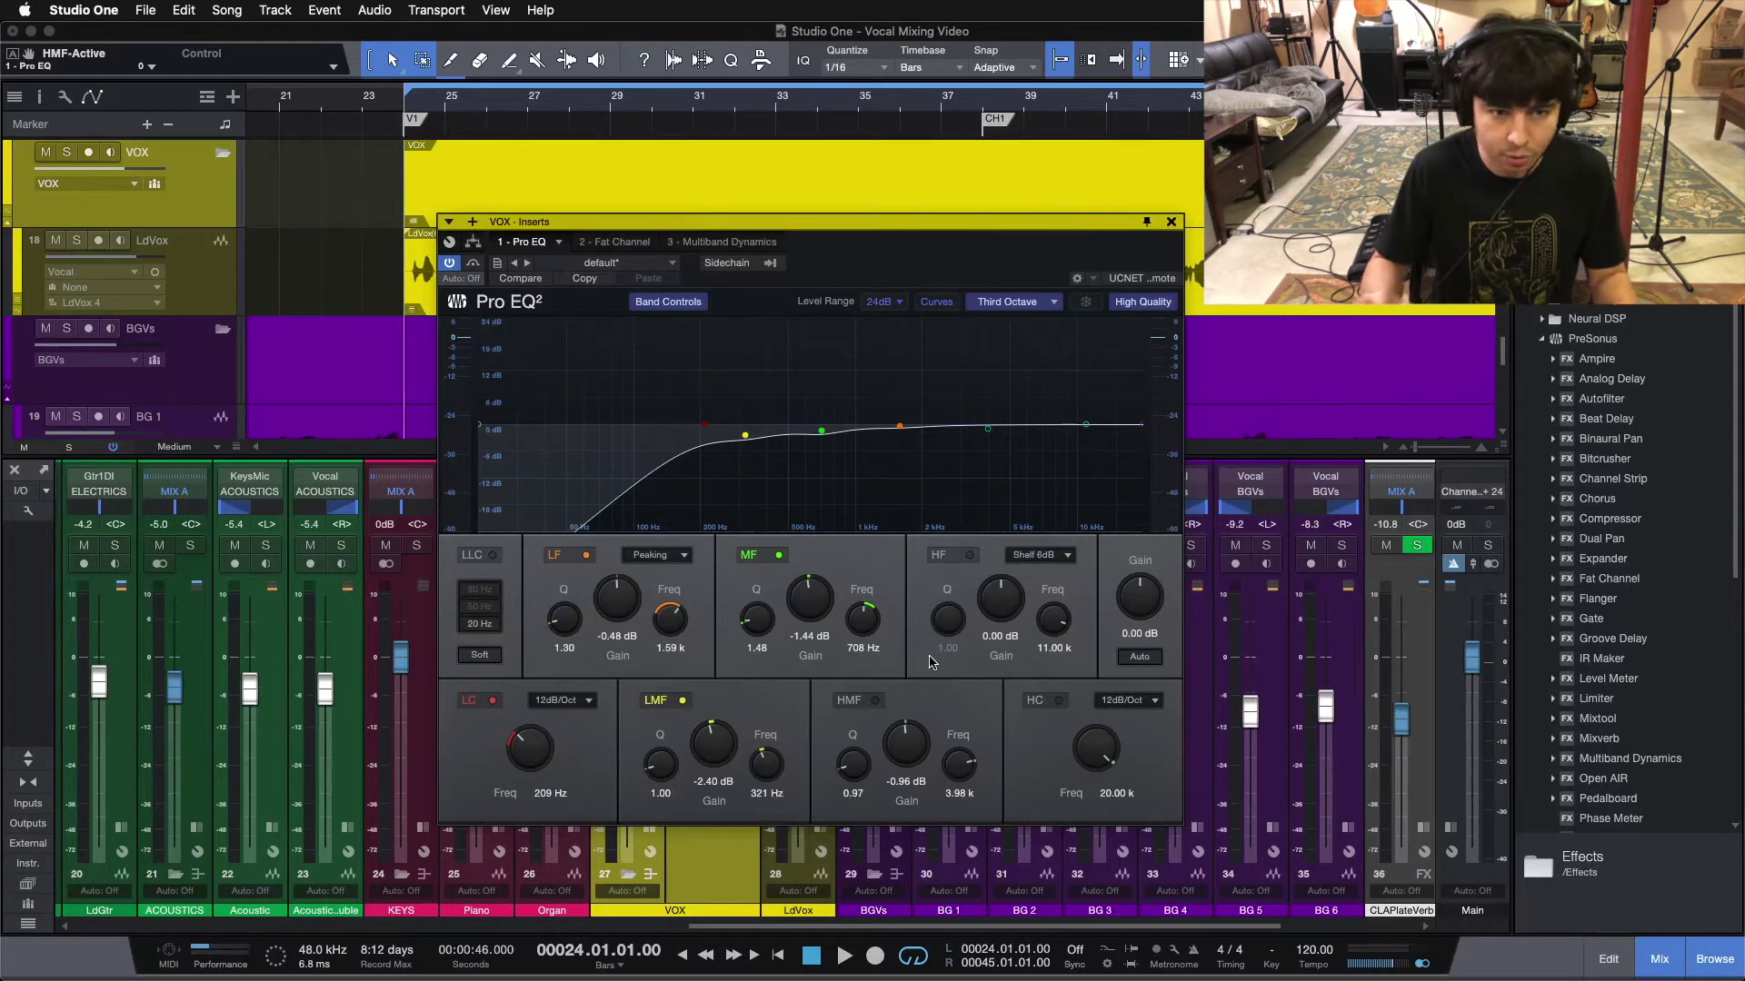
key("space")
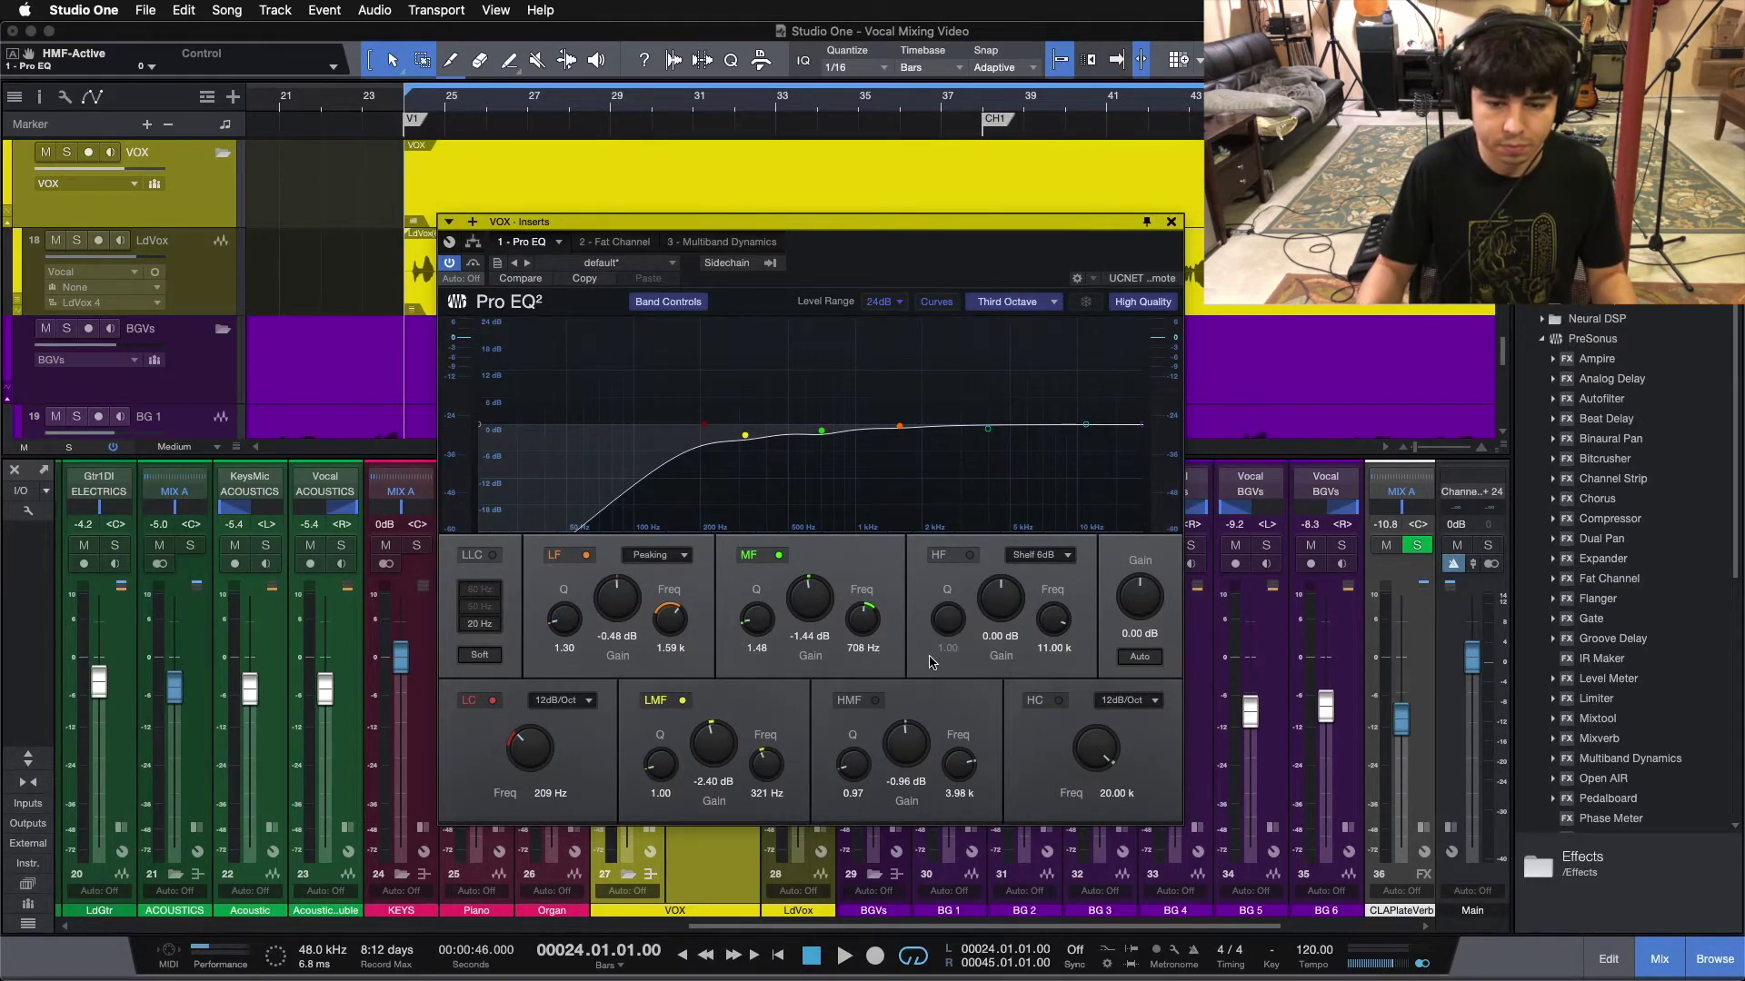
left_click_drag(906, 752, 905, 743)
scroll(906, 744, "up", 5)
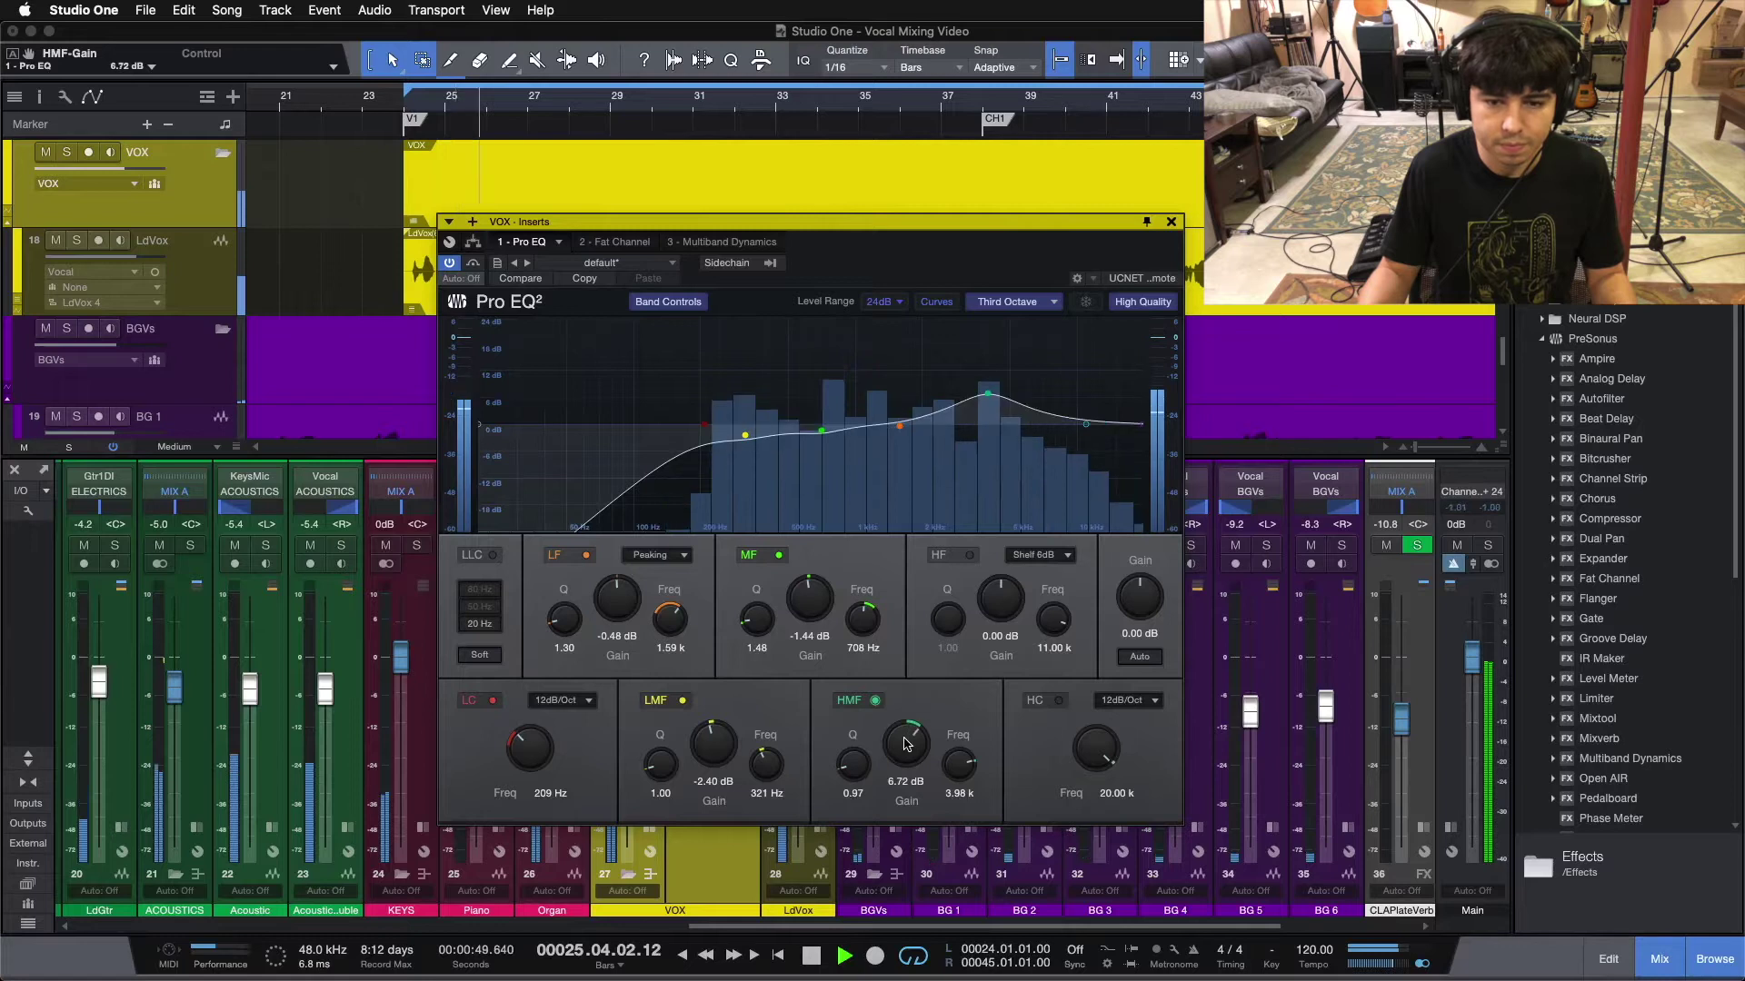
scroll(906, 744, "up", 5)
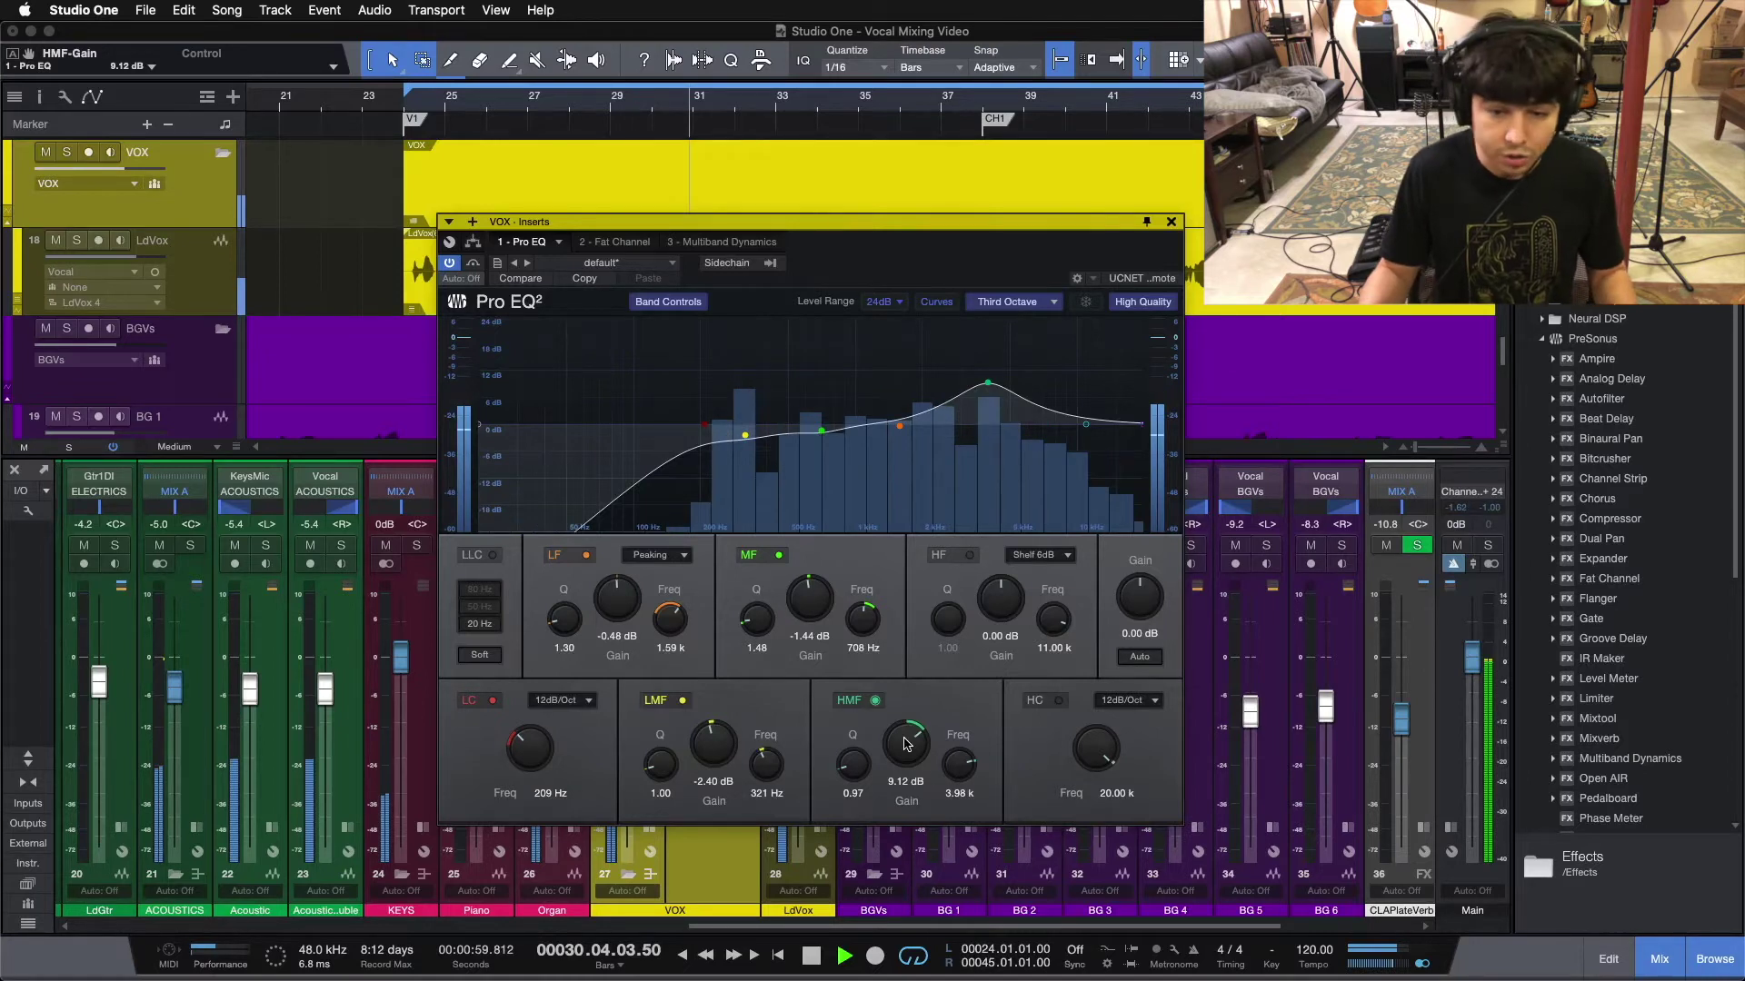
key("space")
Set the HMF band's gain to -0.96 dB and shift the Pro EQ window slightly upward.
left_click_drag(906, 744, 905, 744)
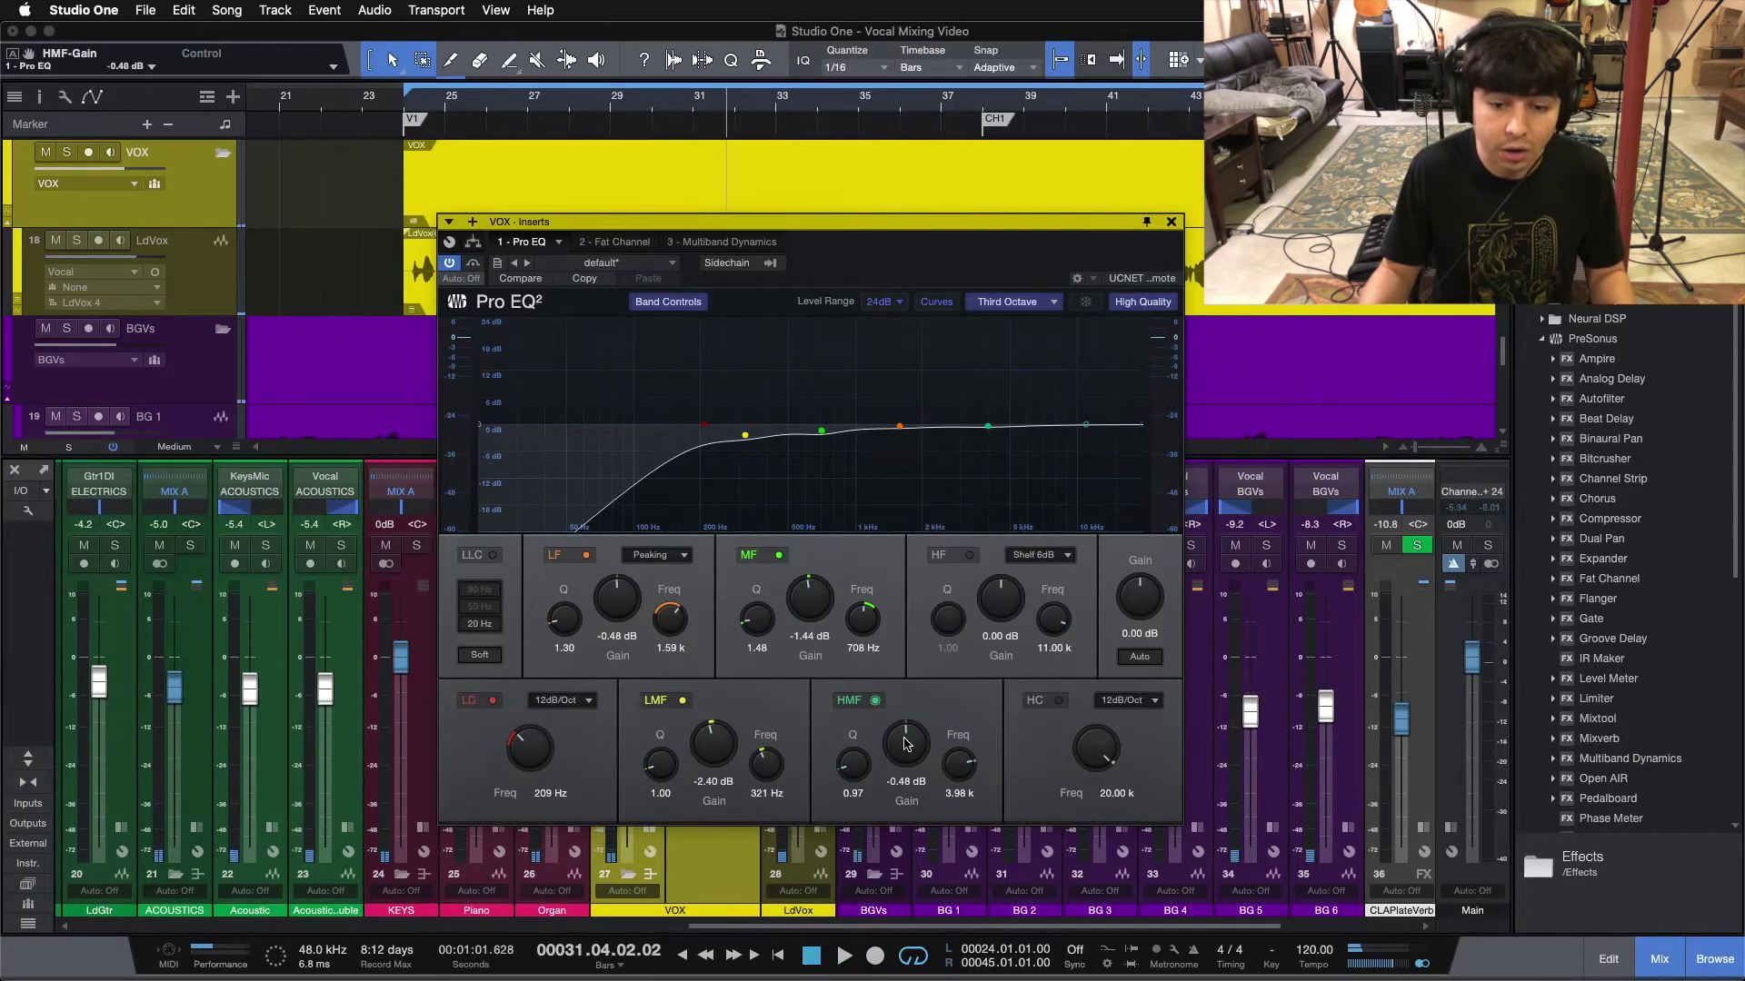
scroll(905, 743, "down", 1)
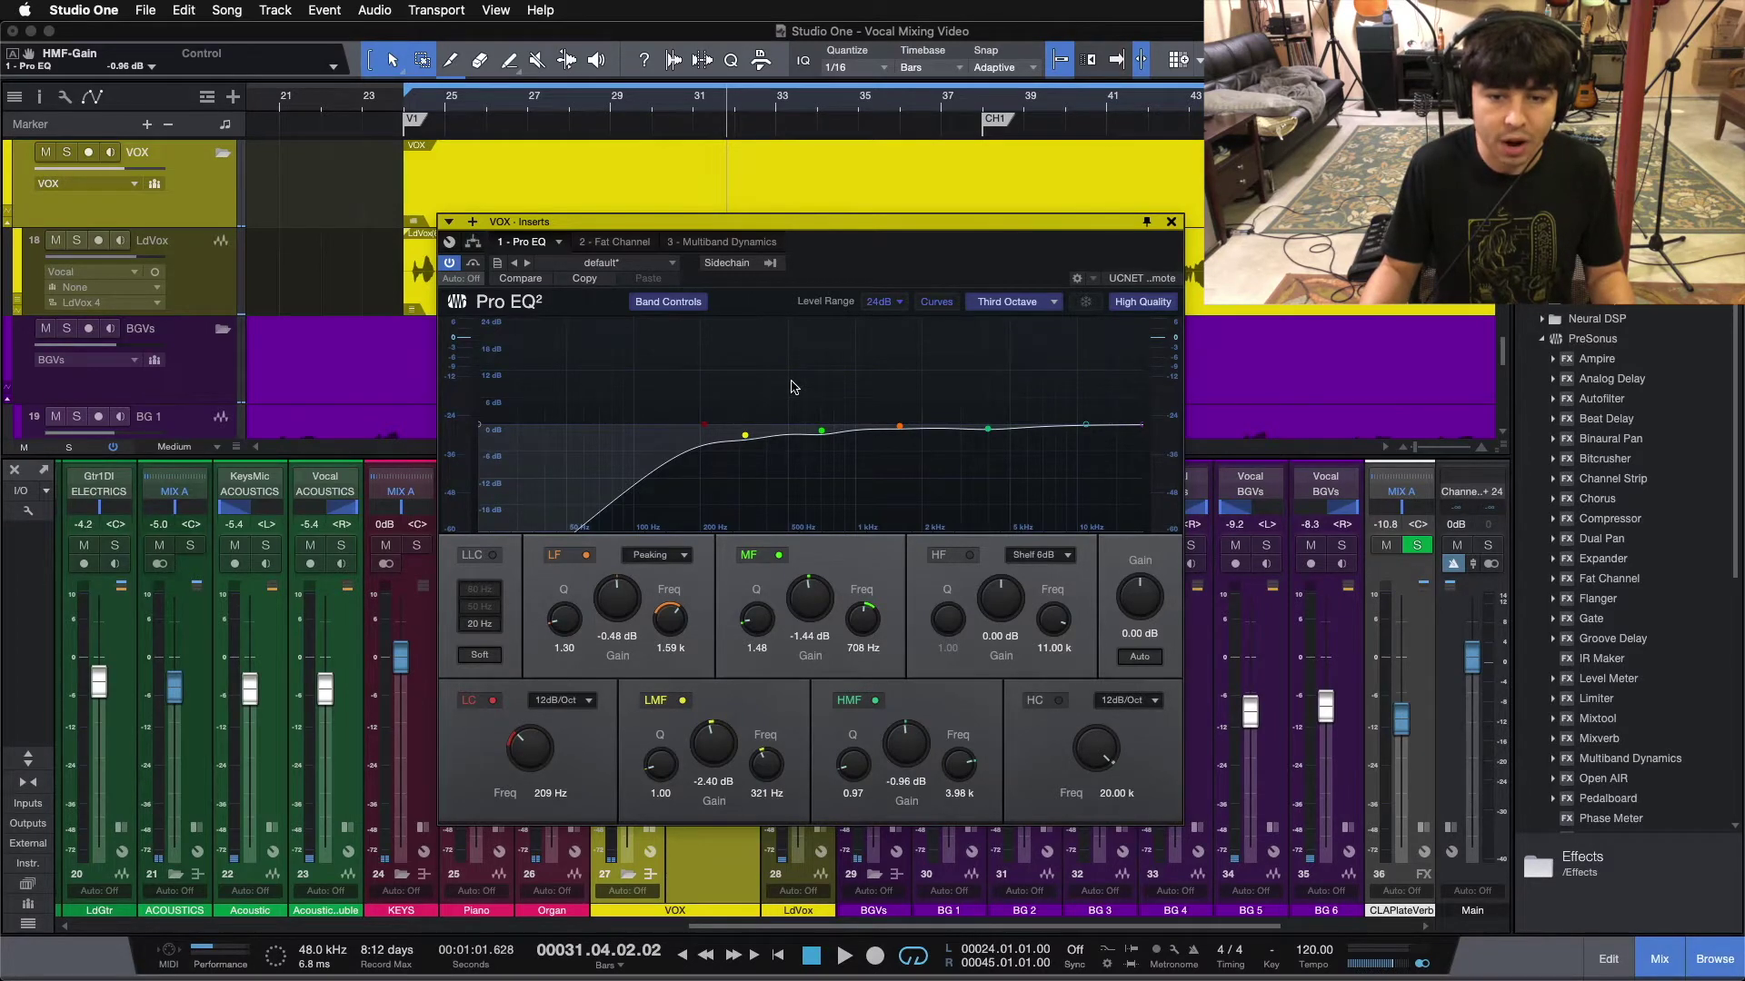
left_click_drag(990, 263, 978, 245)
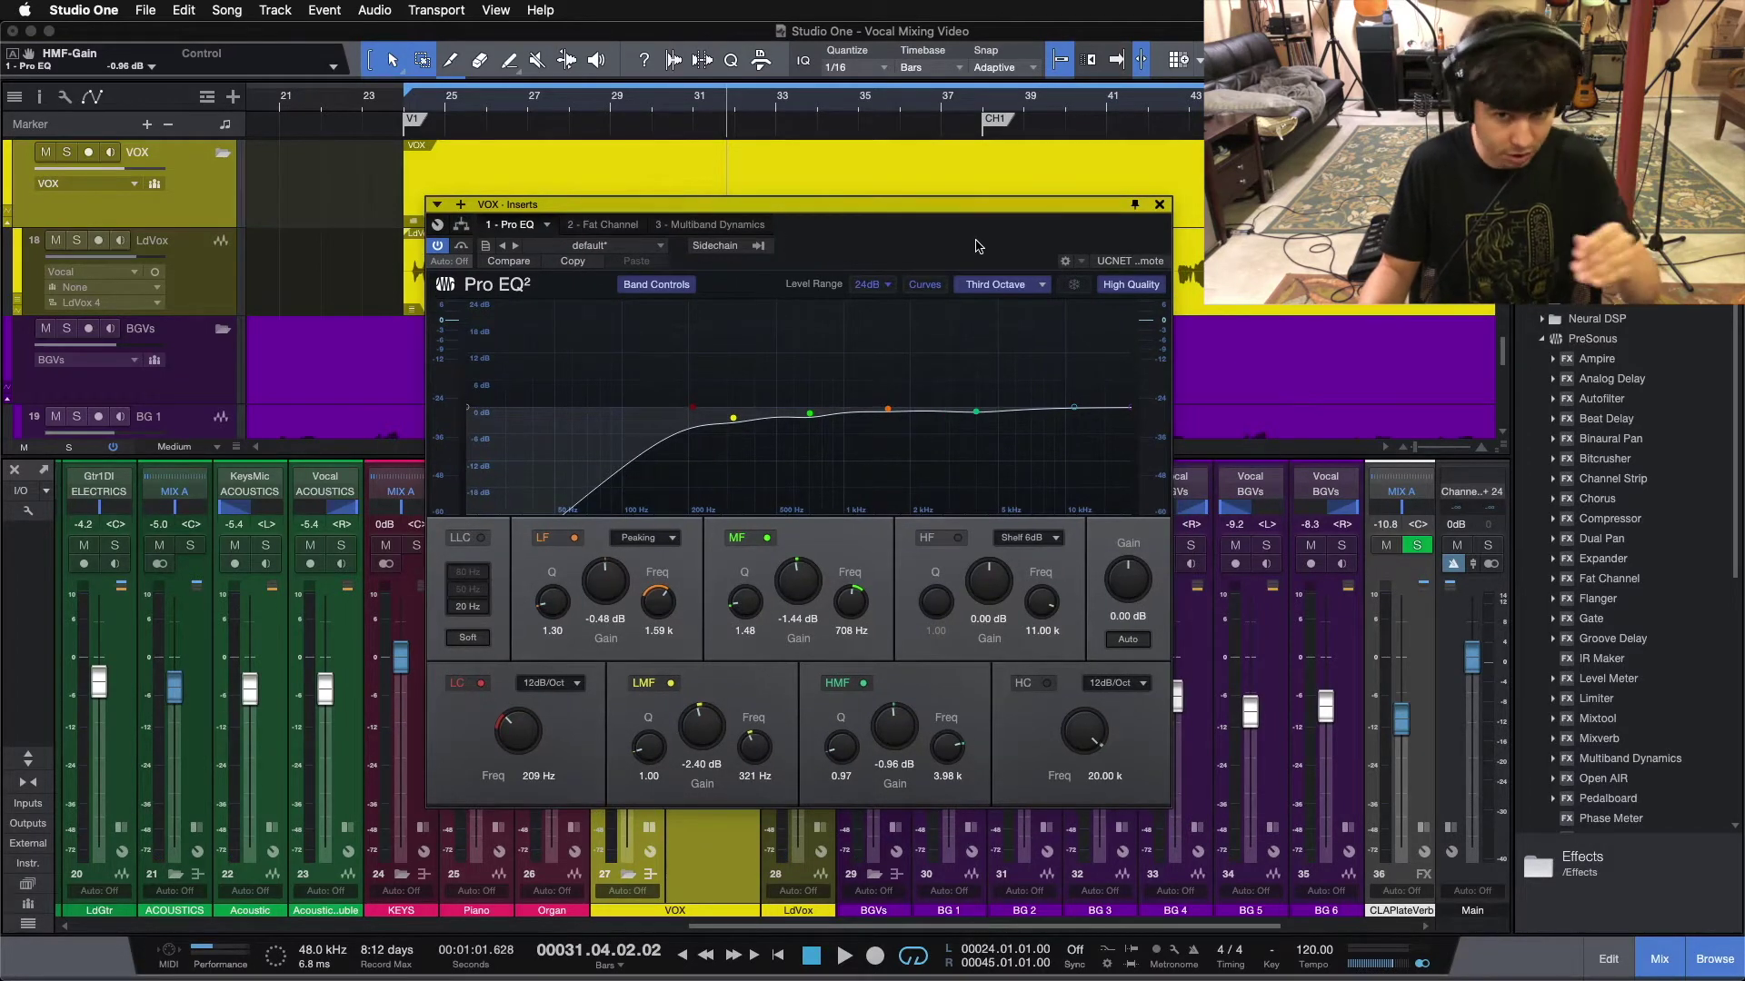
left_click_drag(957, 240, 958, 240)
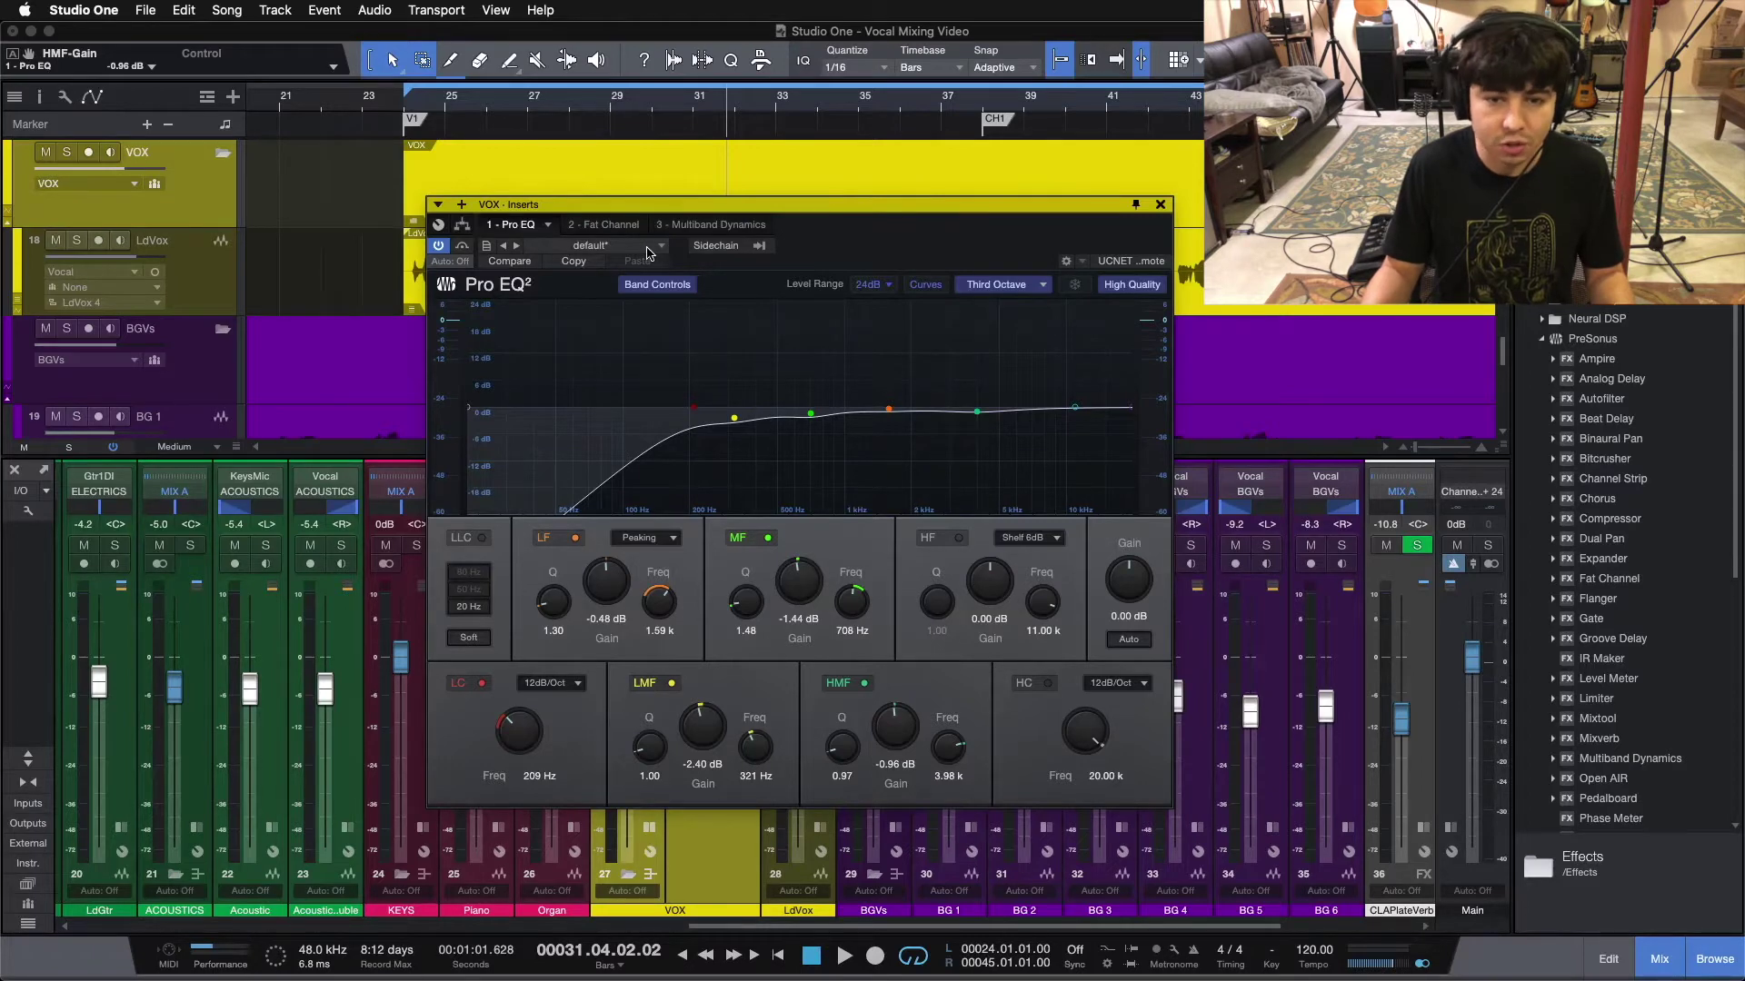
Show the Fat Channel's compressor on the VOX bus and play the verse from bar 24 with the plug-in bypassed.
left_click(604, 224)
left_click_drag(973, 511, 1023, 285)
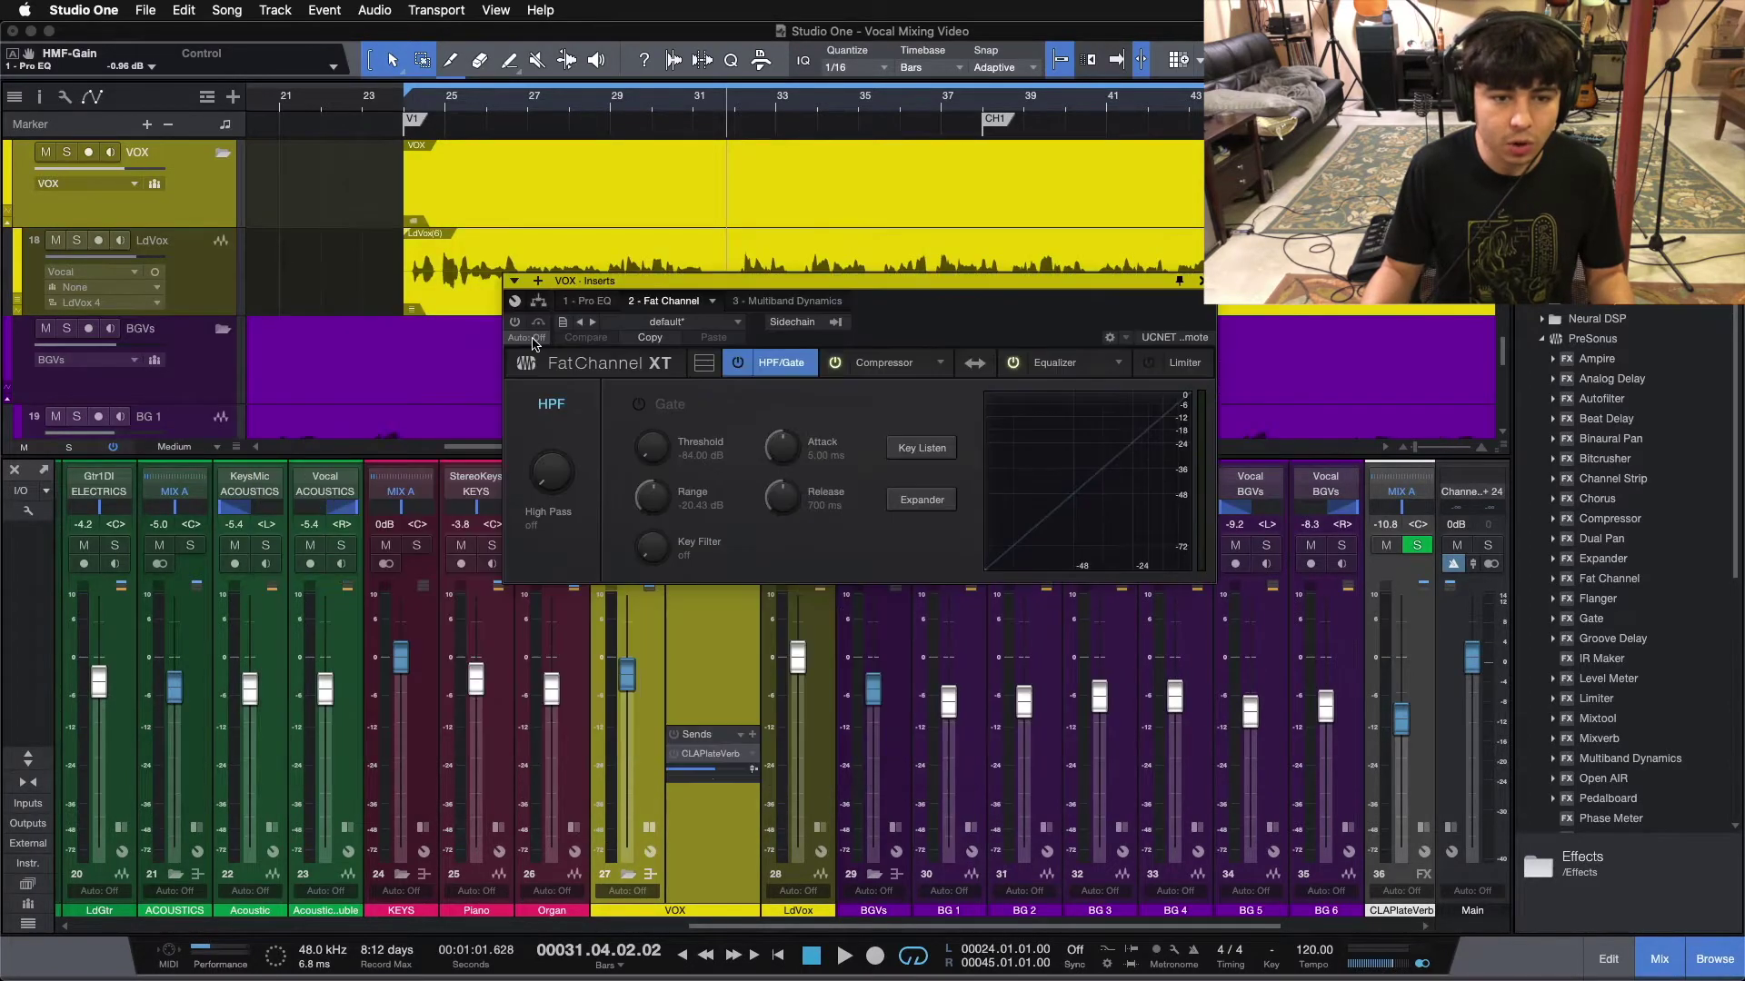
left_click(872, 356)
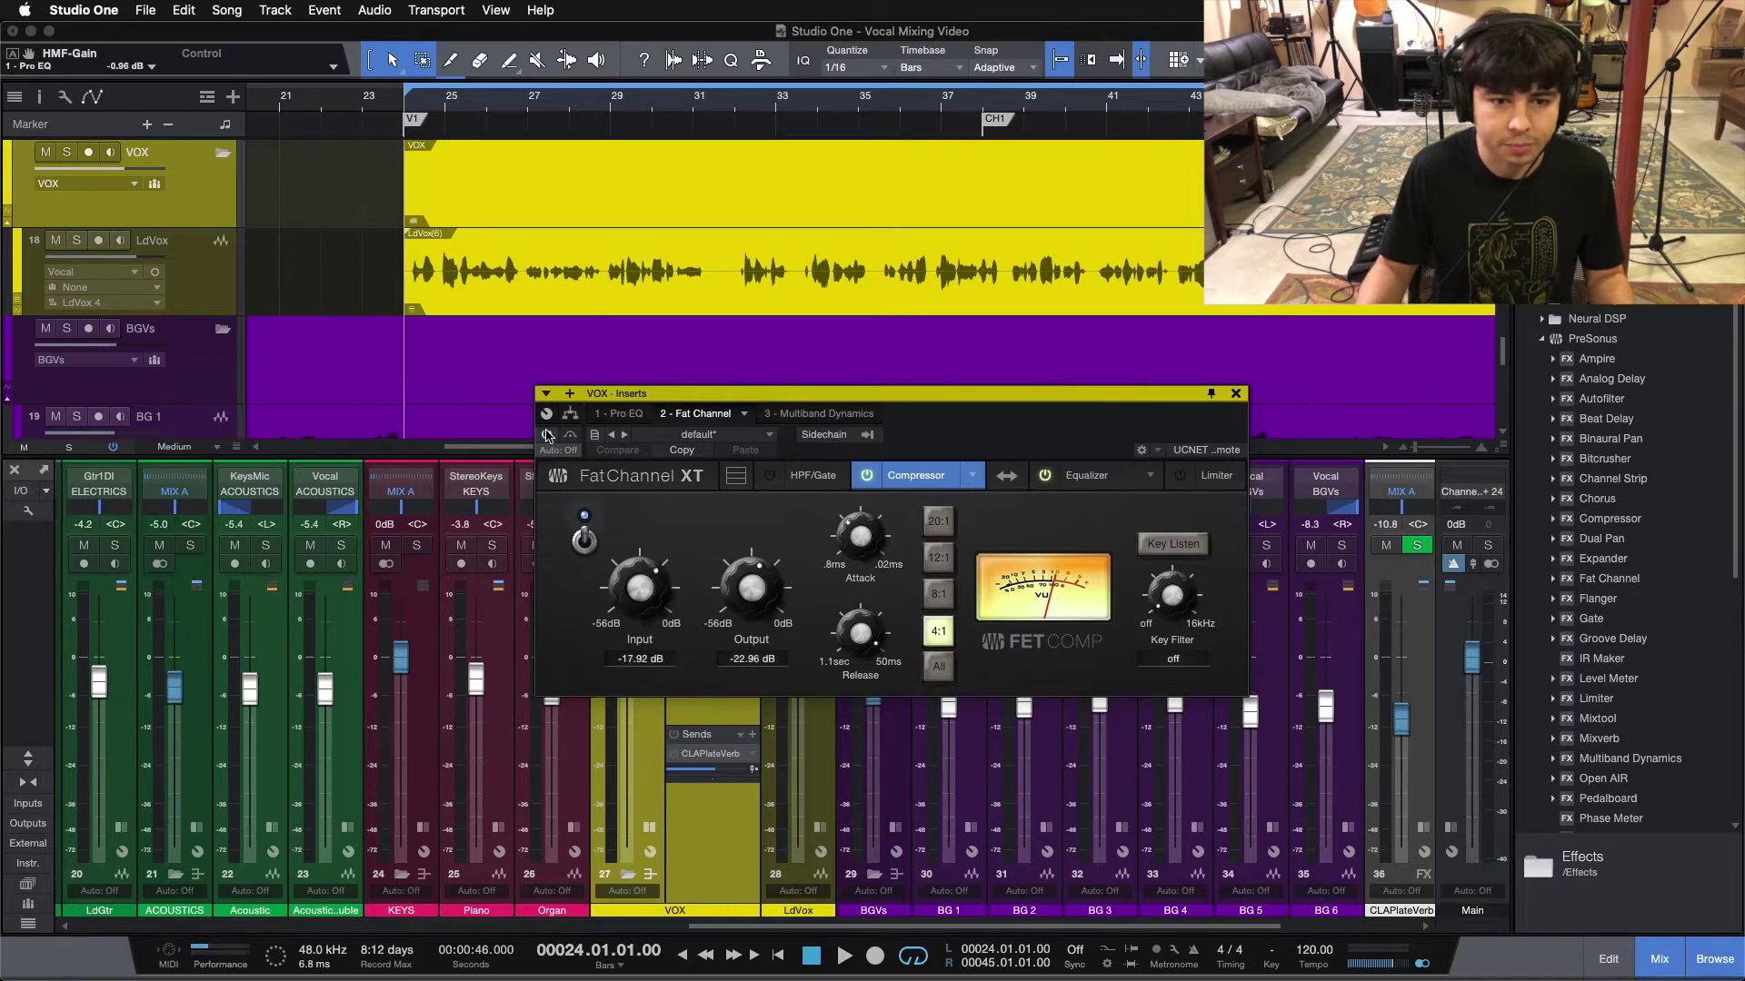
key("space")
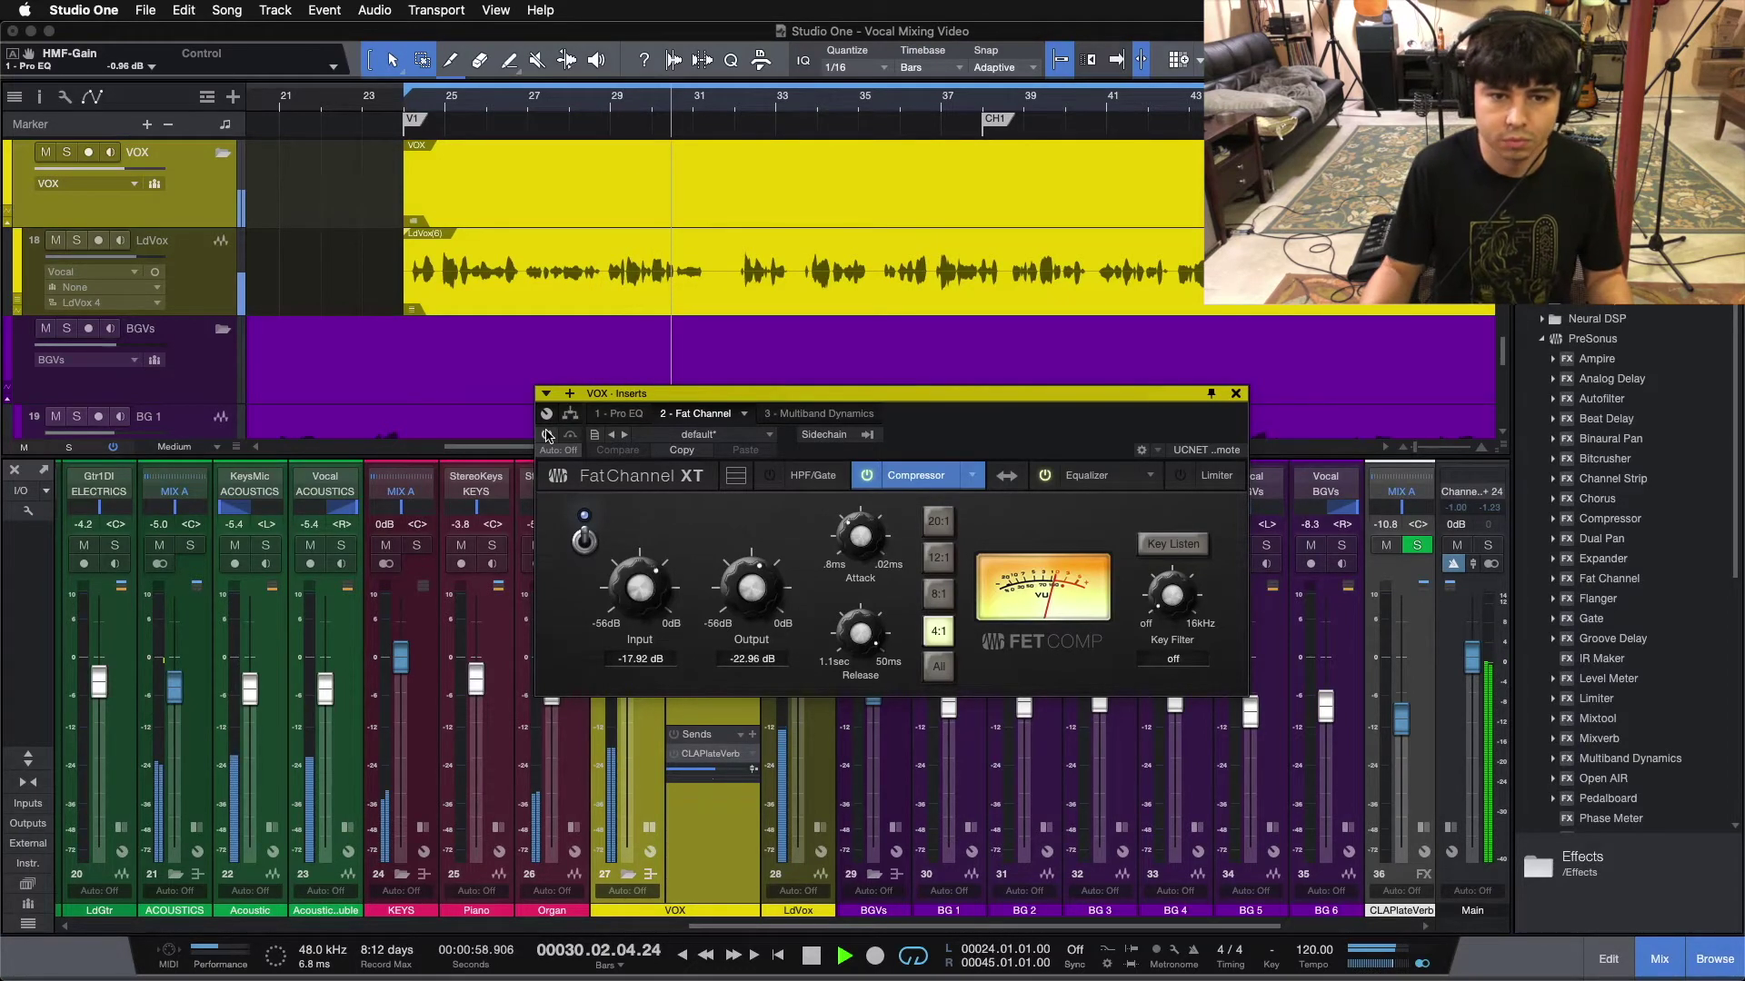
key("space")
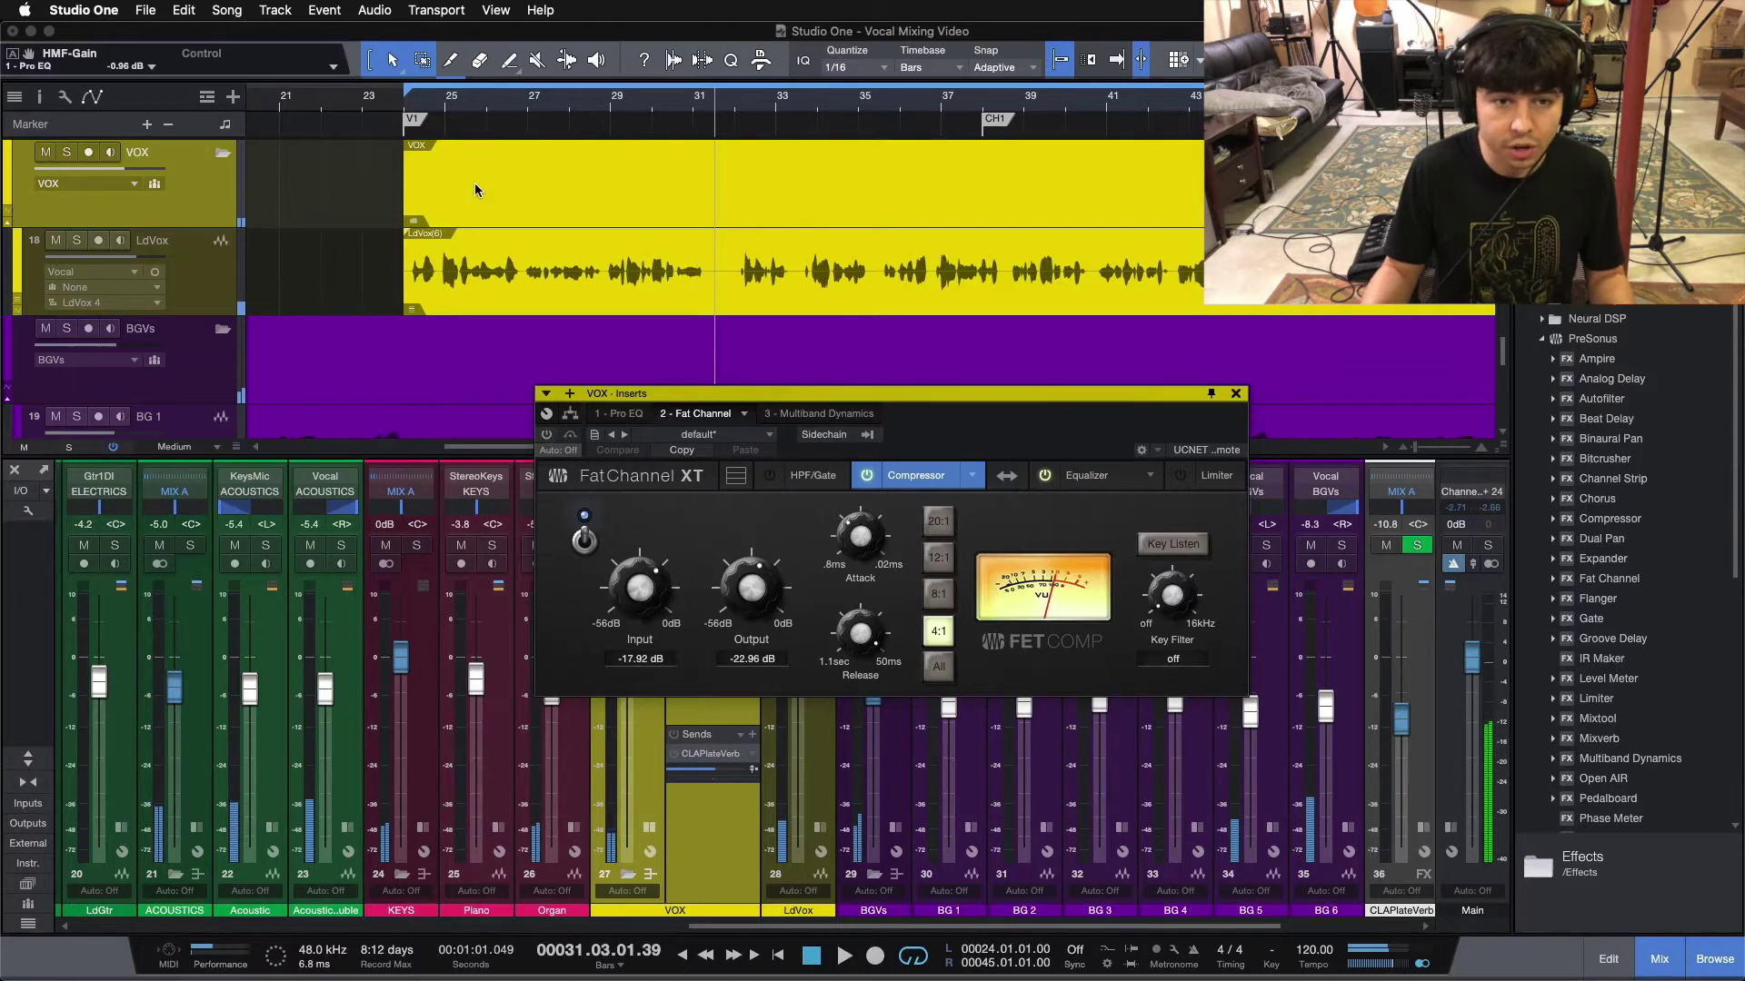
Zoom in on the lead vocal waveform and select the quiet phrase between bars 30 and 32 on the LdVox track.
left_click_drag(514, 121, 620, 247)
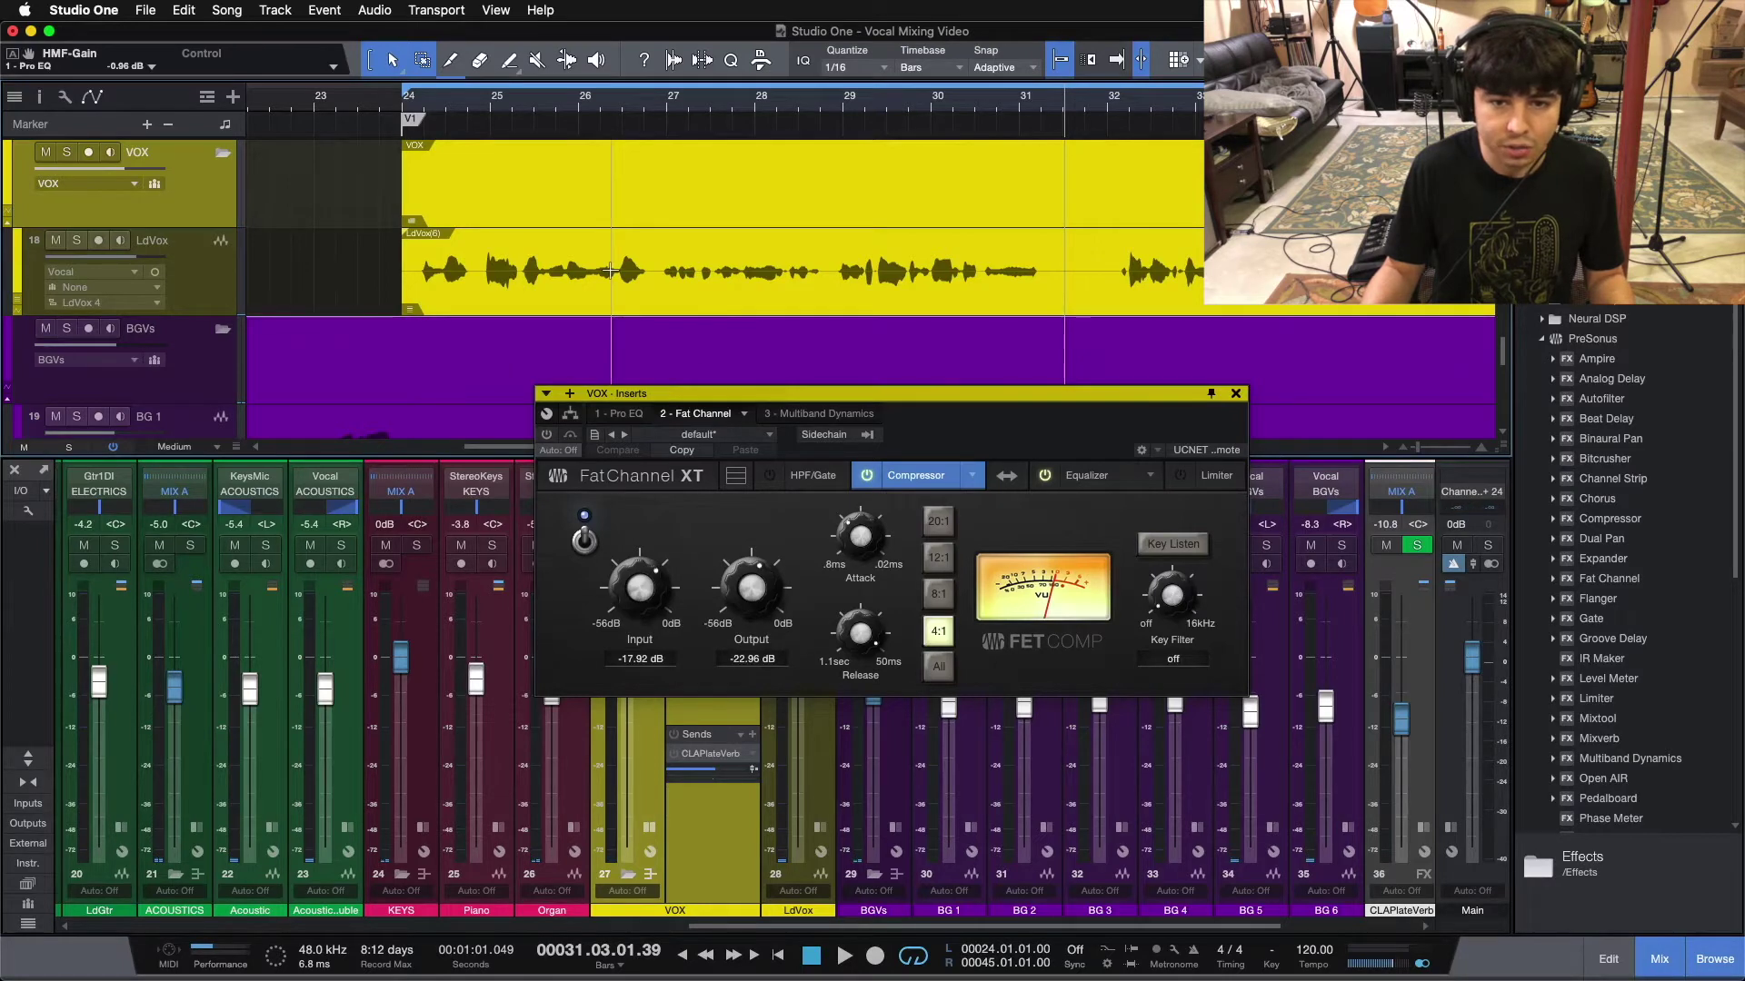
left_click_drag(660, 262, 825, 263)
left_click_drag(981, 264, 1045, 261)
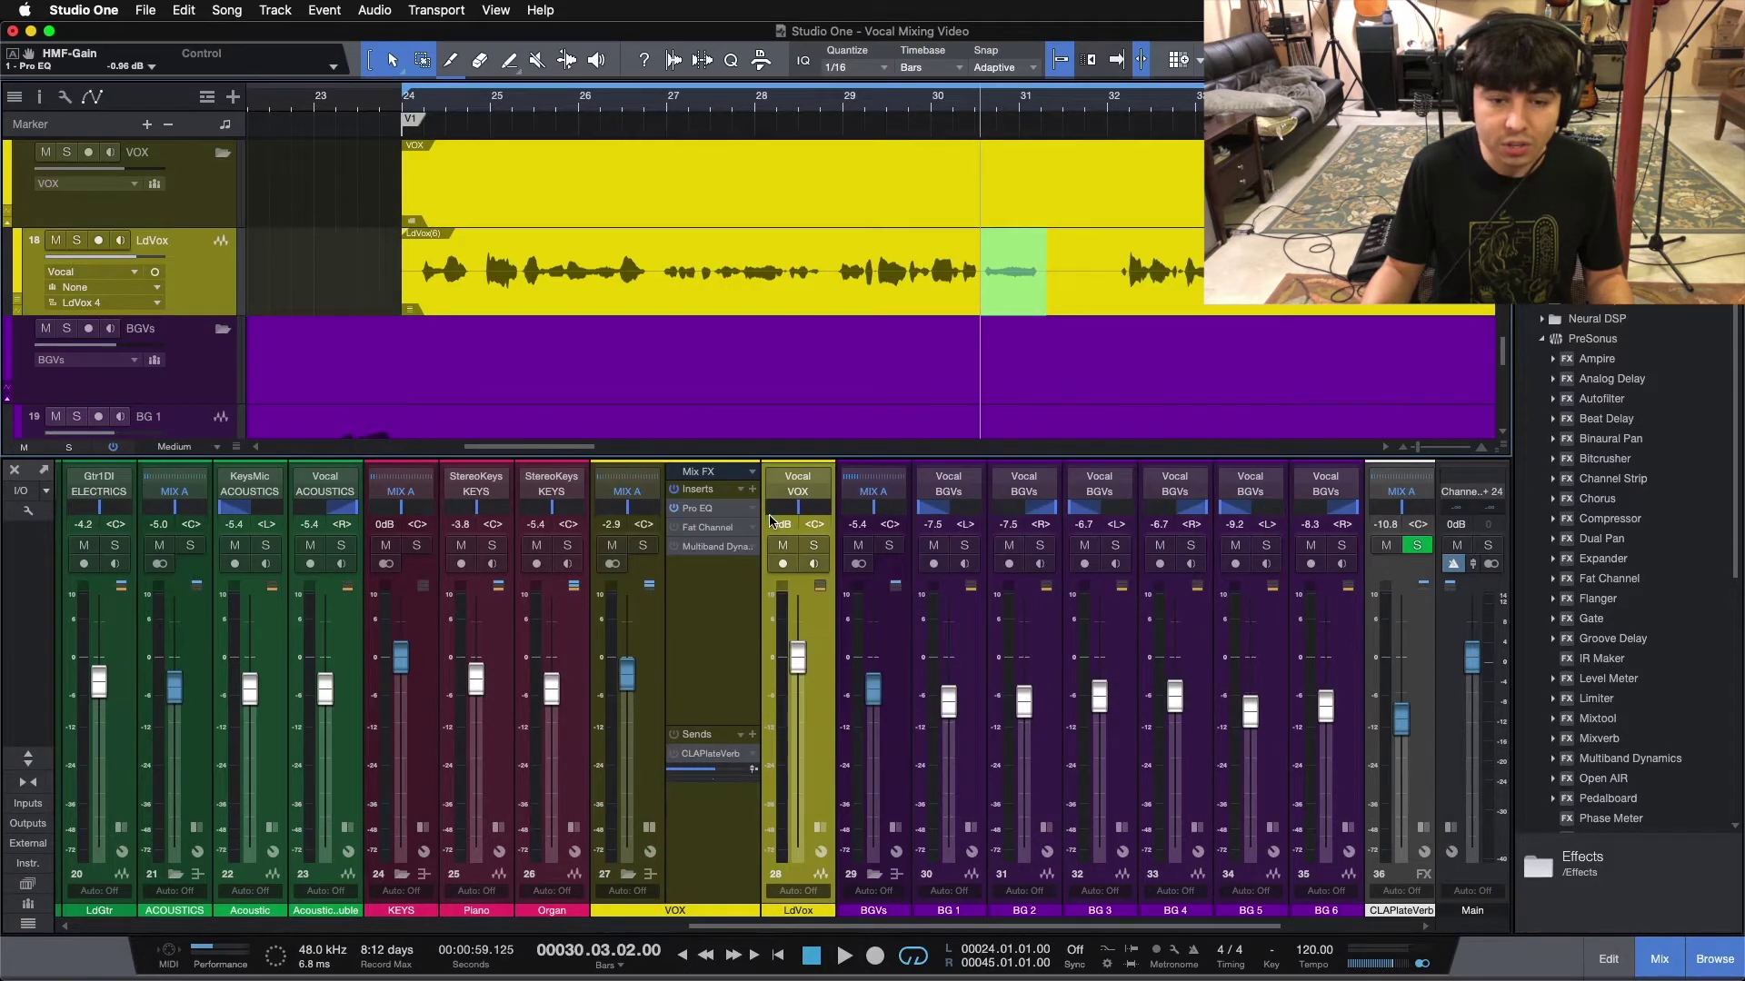
Enable Fat Channel on the VOX bus and play the verse from bar 24 through its 4:1 FET compressor.
left_click(677, 528)
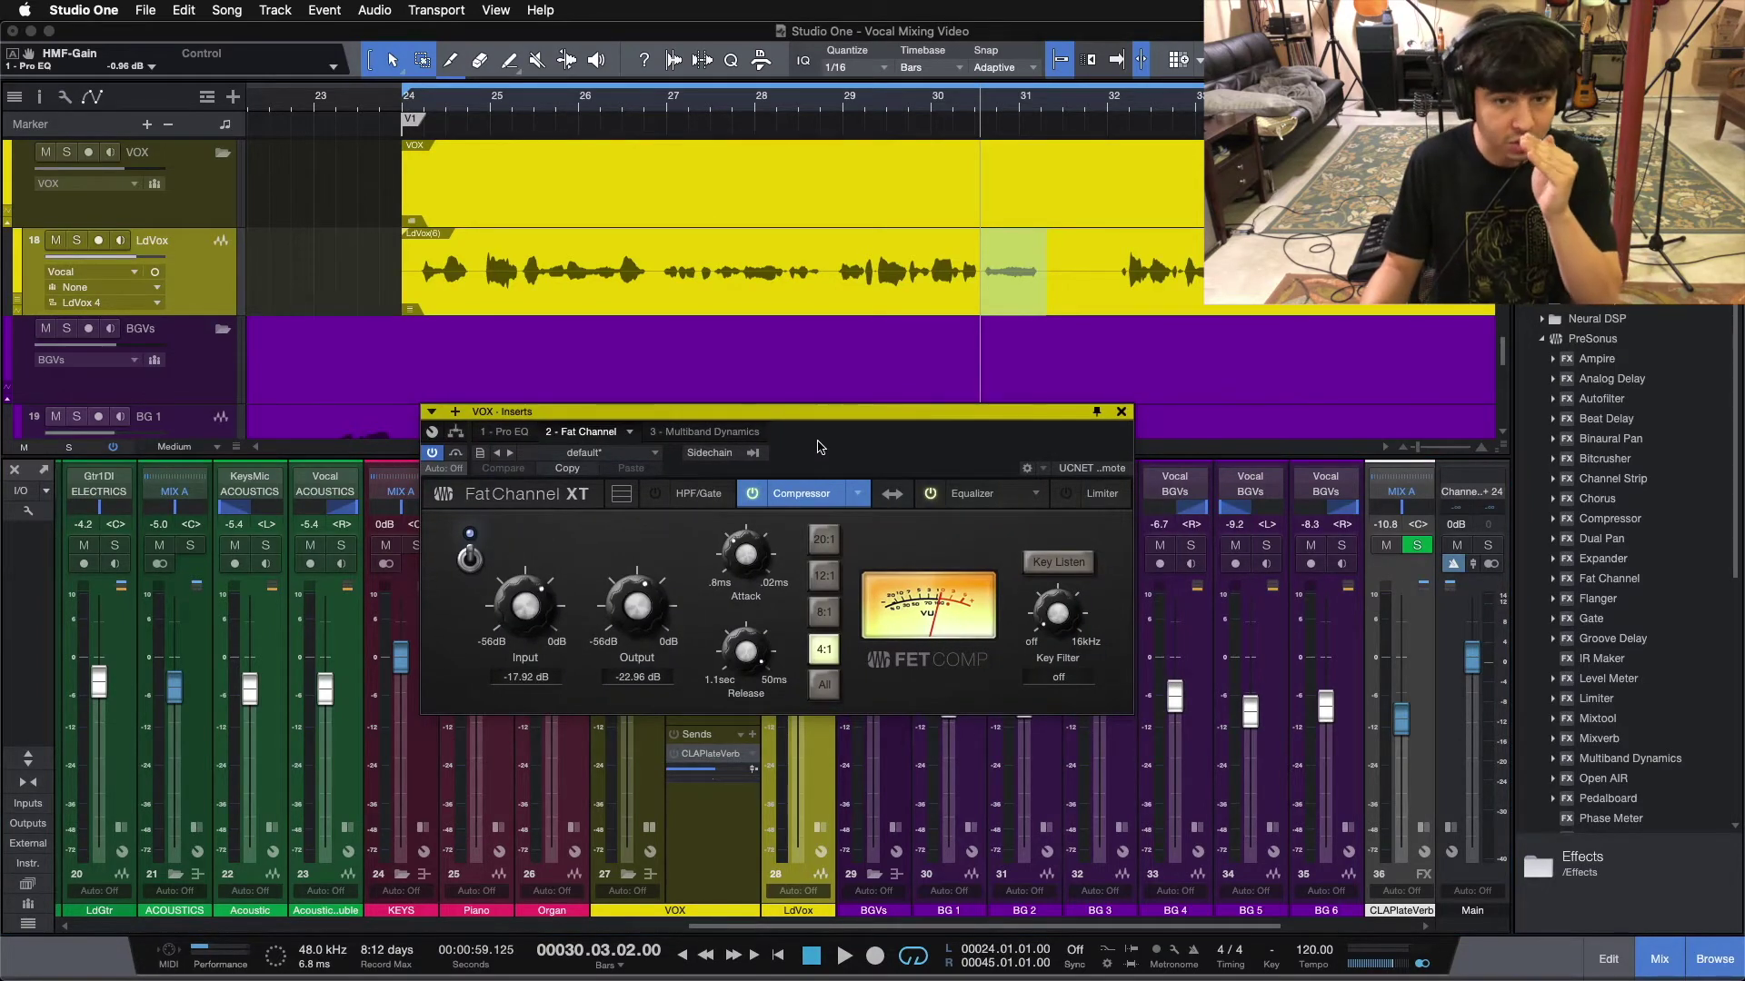
key("KP_1")
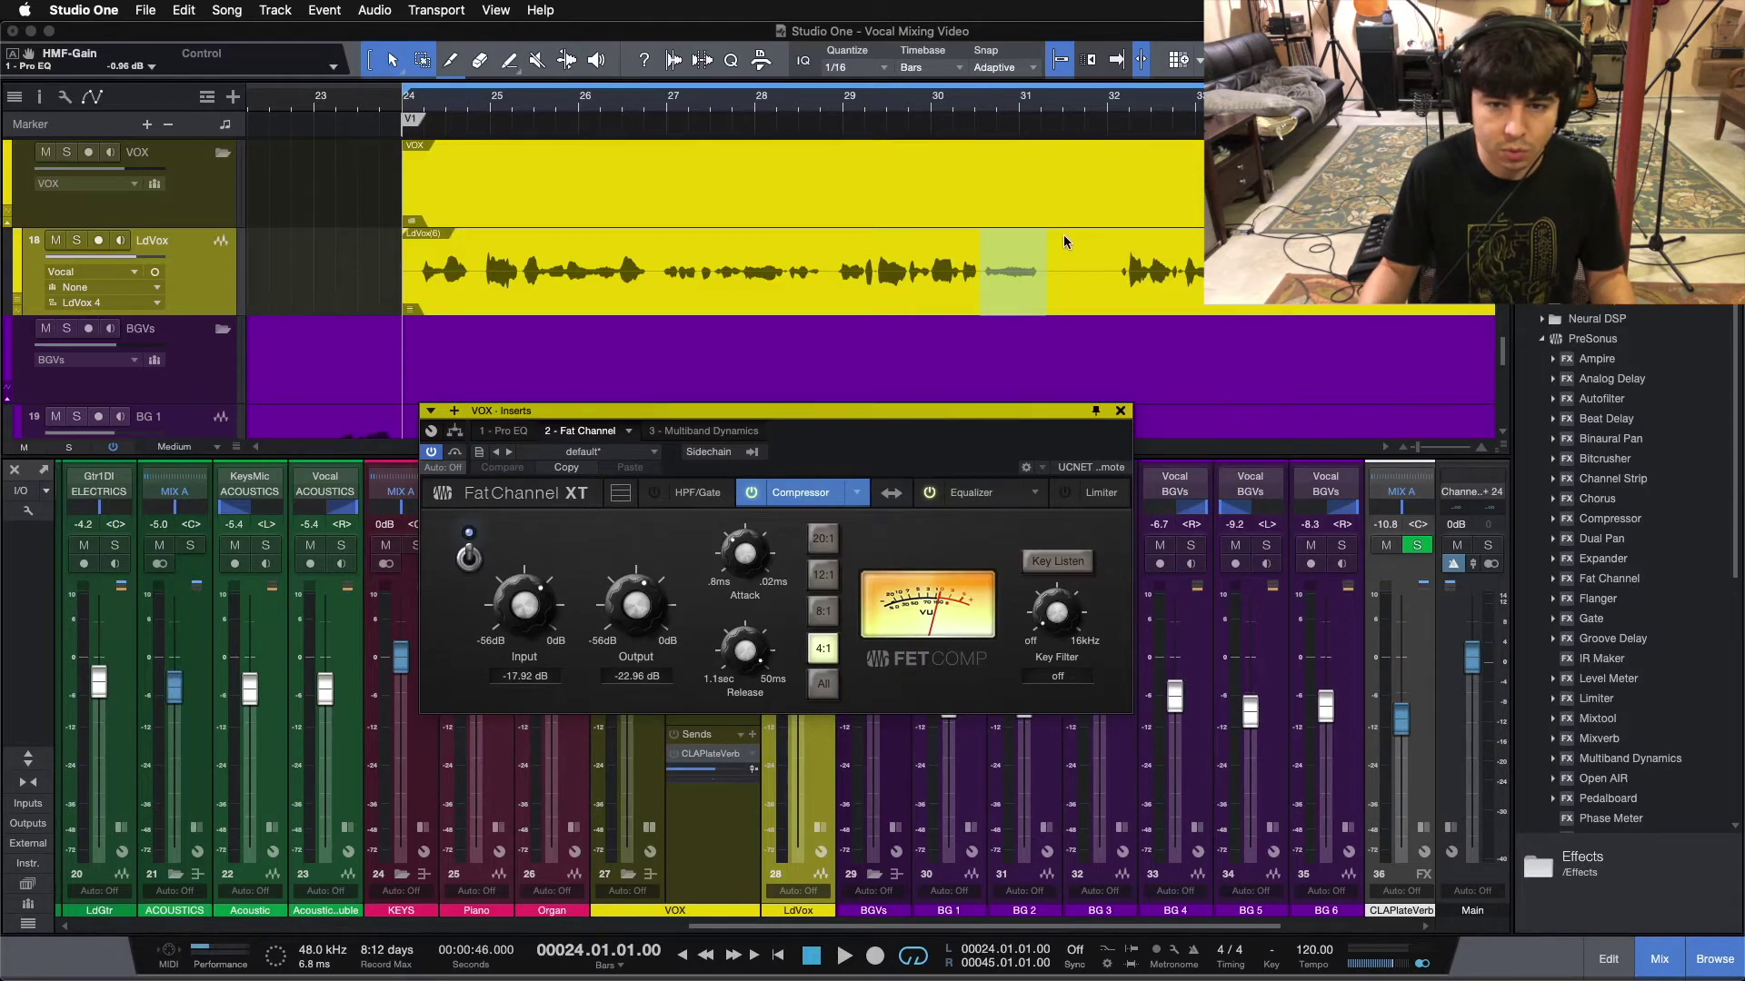
key("space")
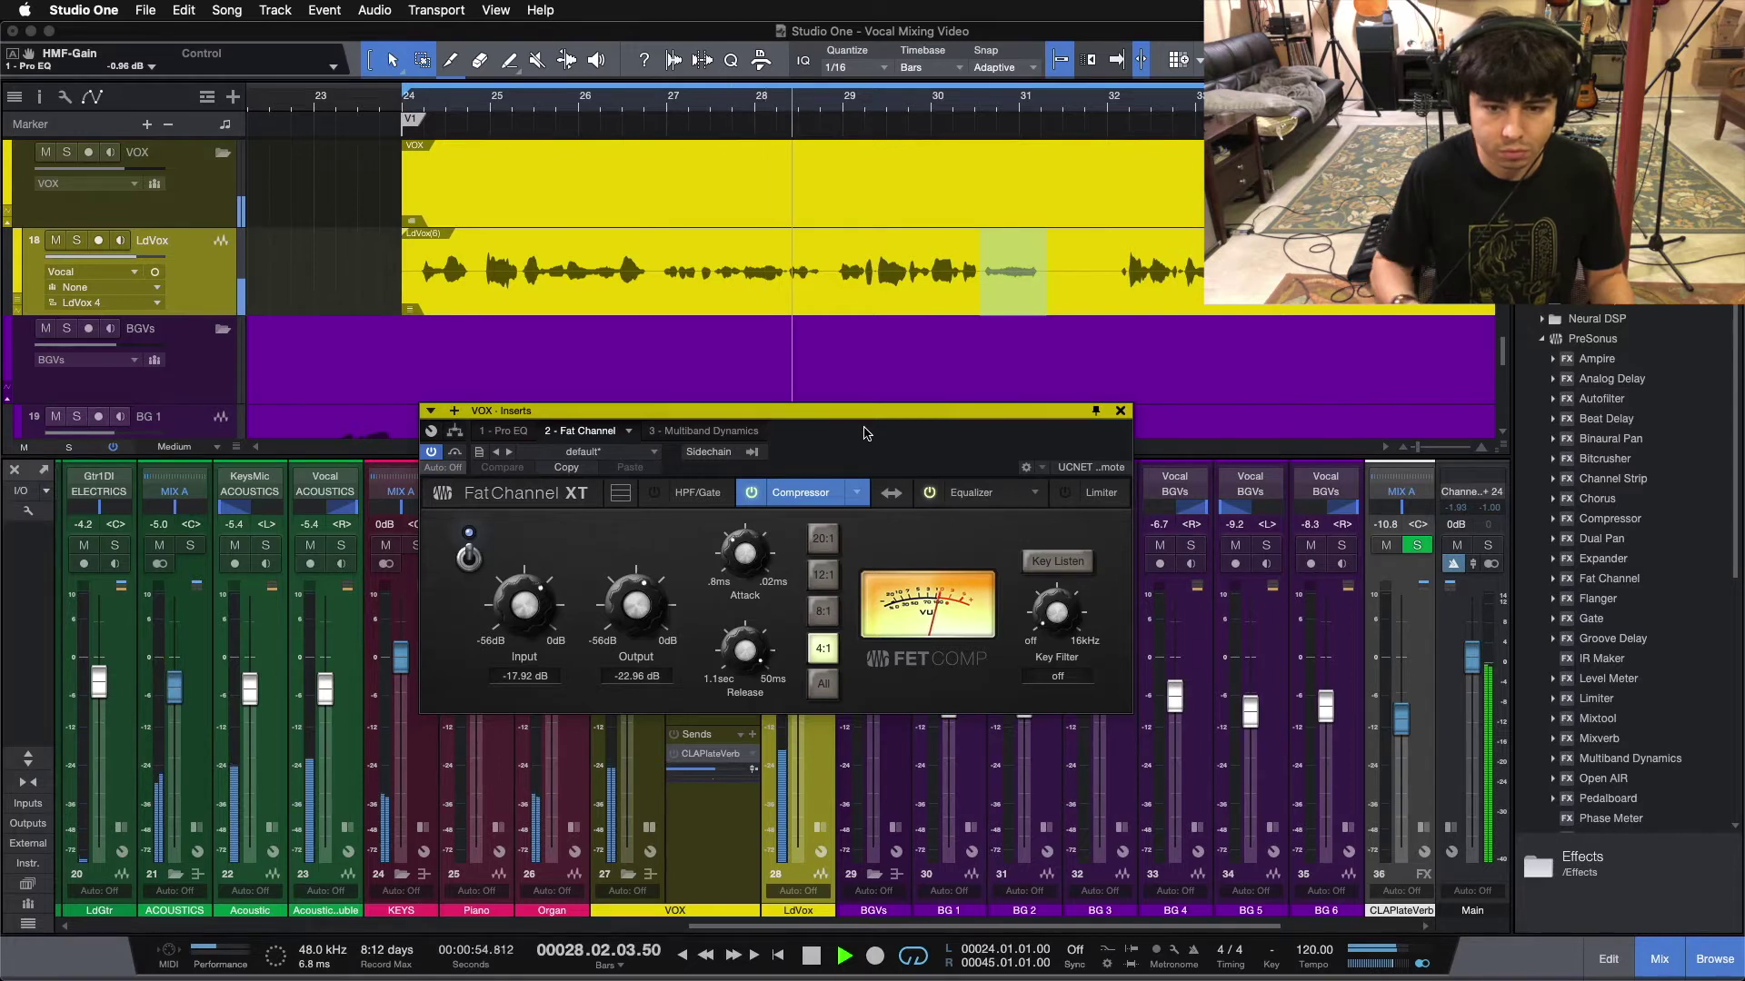
key("space")
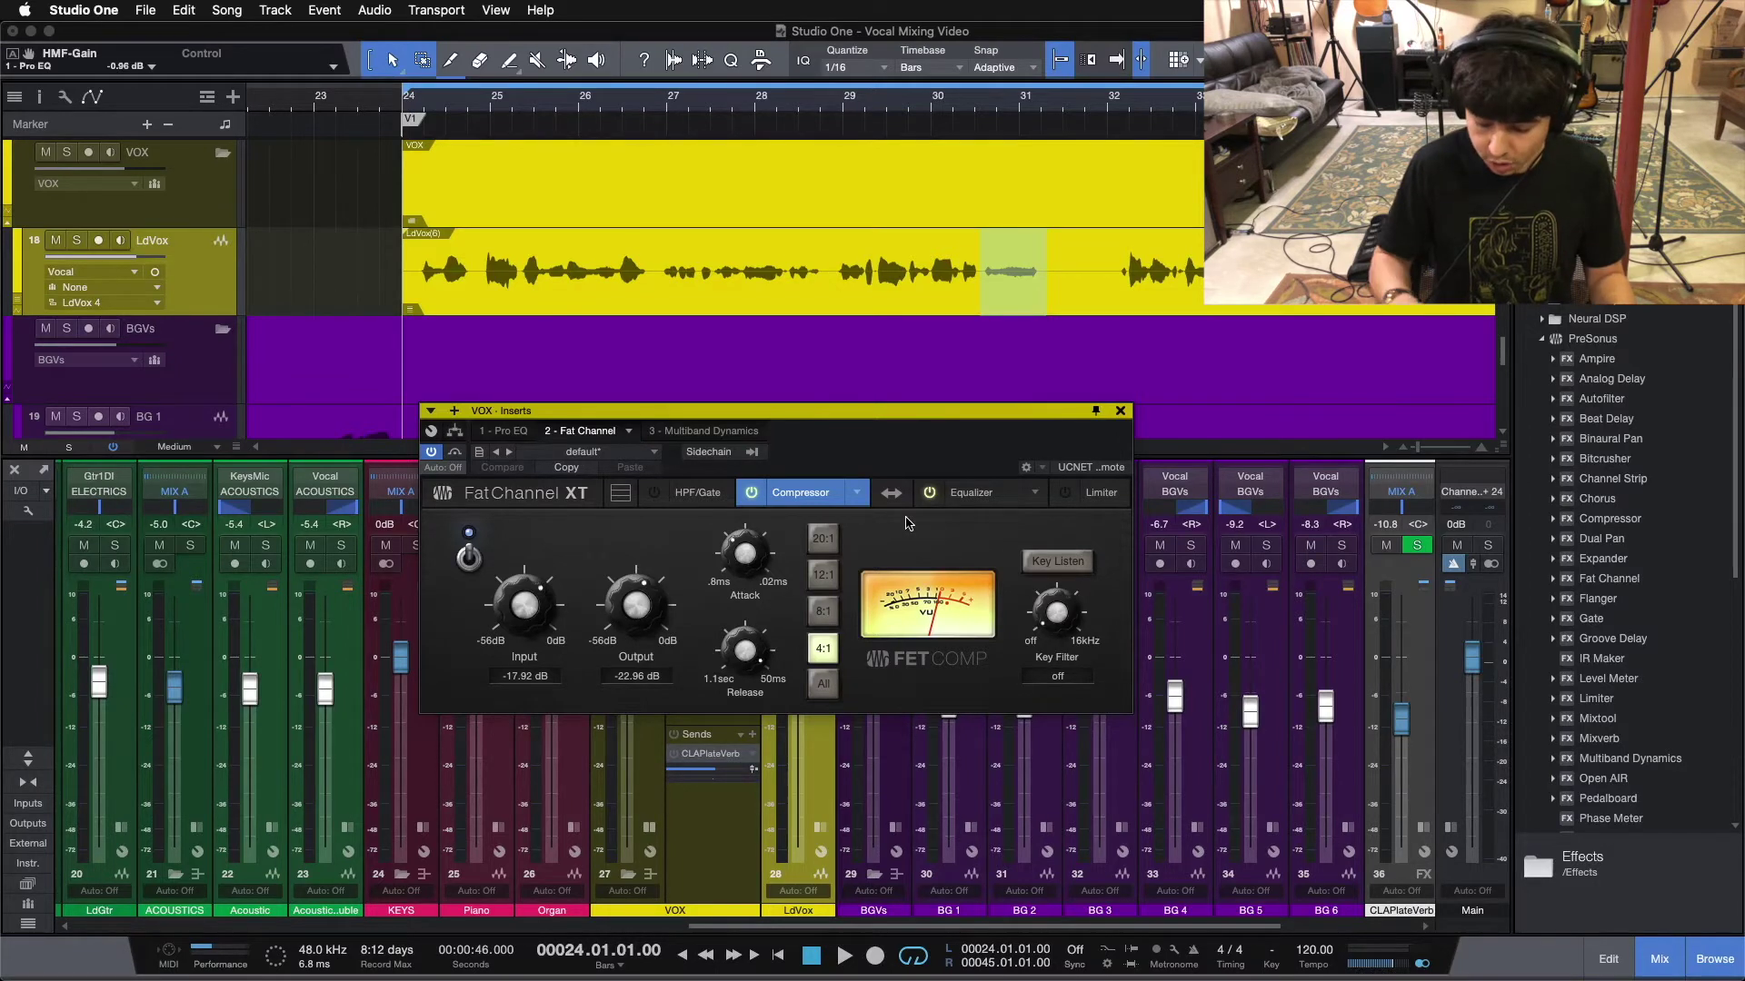
key("space")
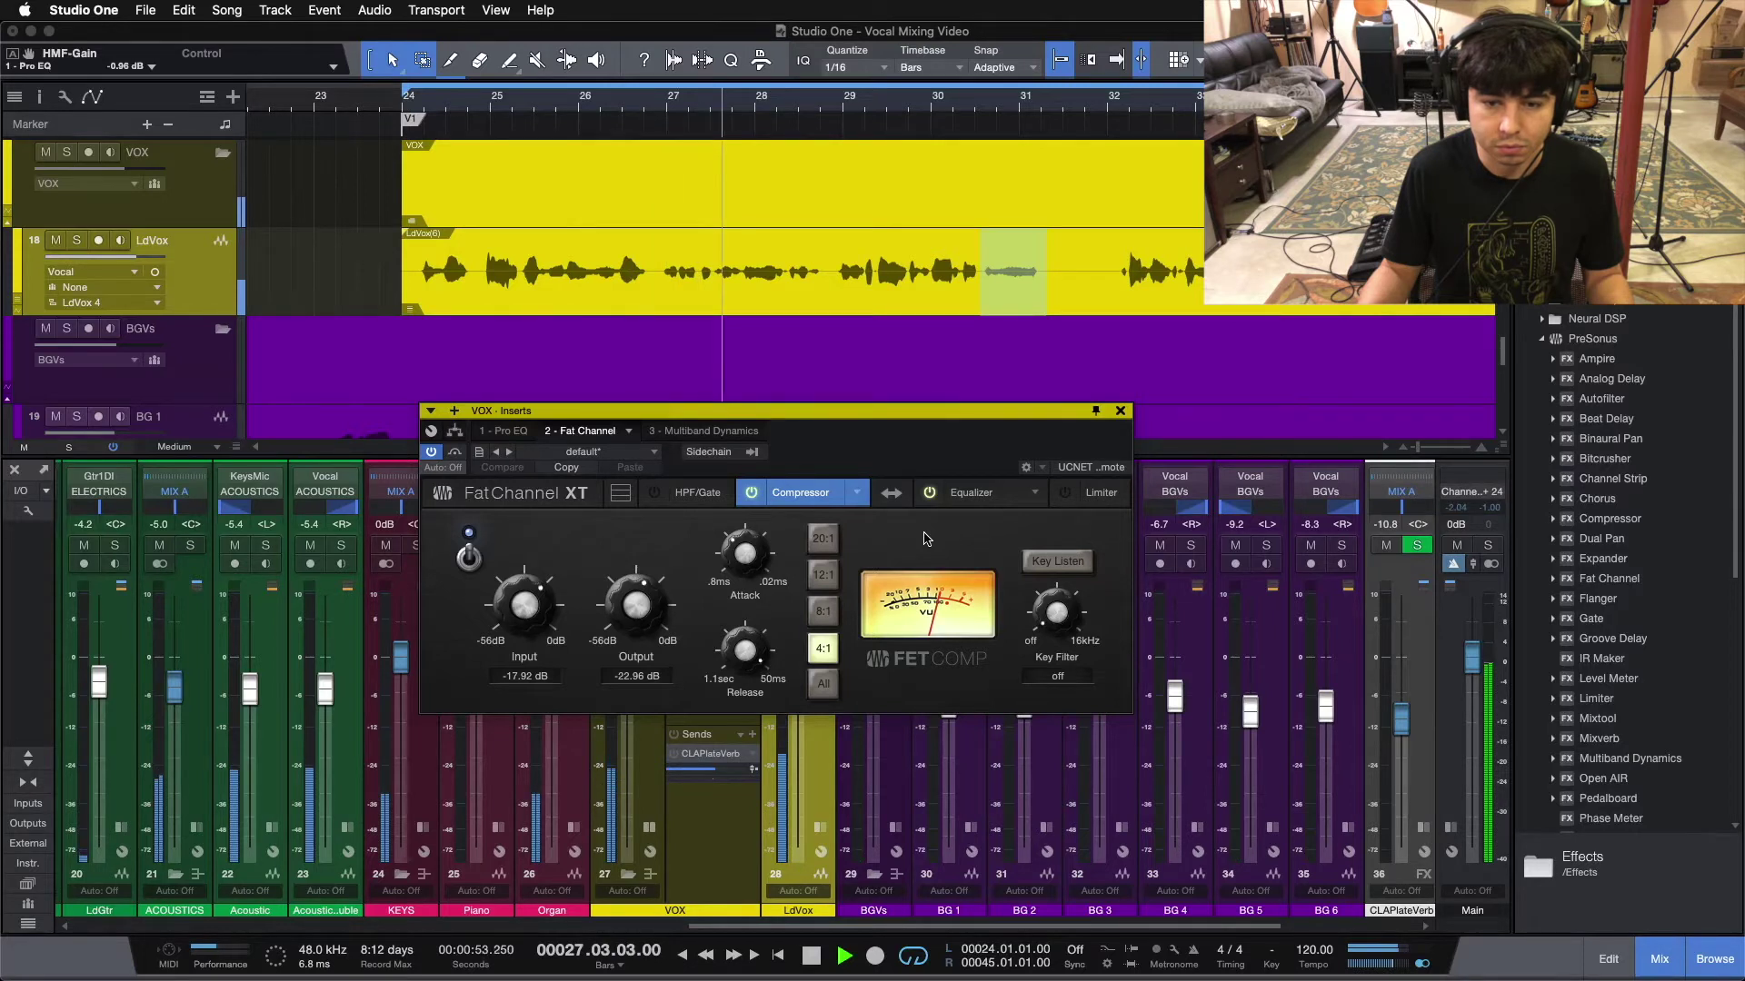
key("space")
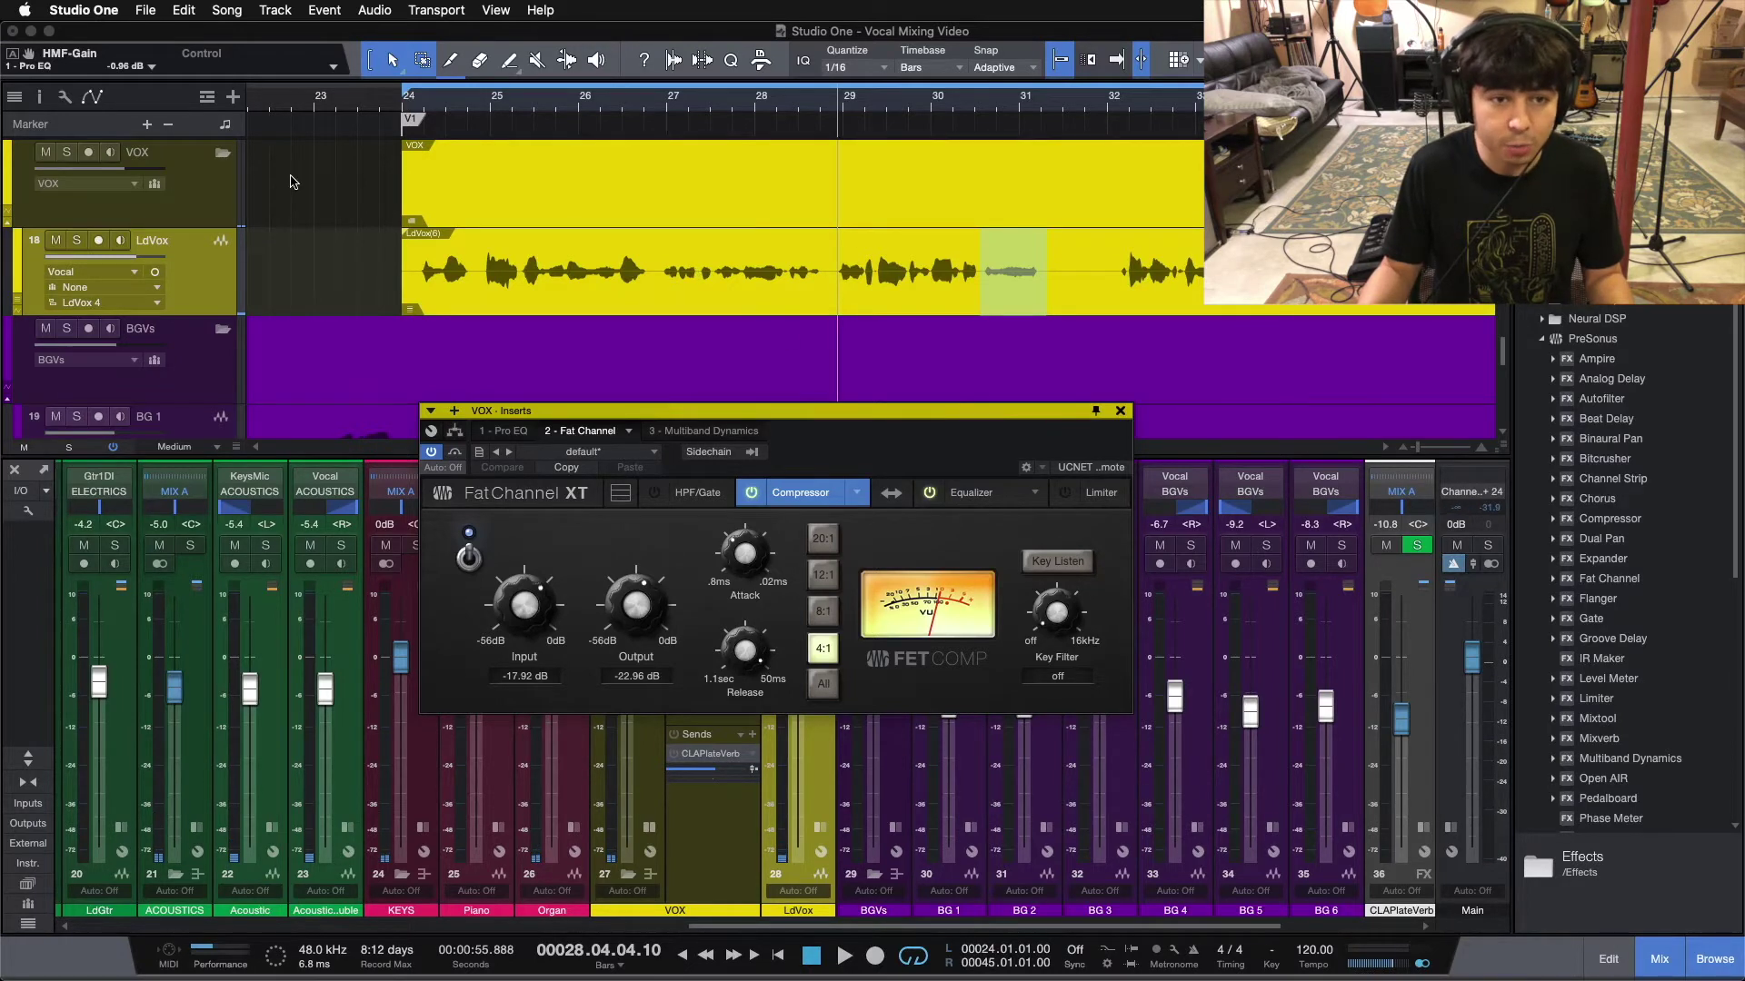
Replay the verse from bar 24 with the Fat Channel window moved aside to examine the VOX bus level meter, and move the window back.
left_click(404, 121)
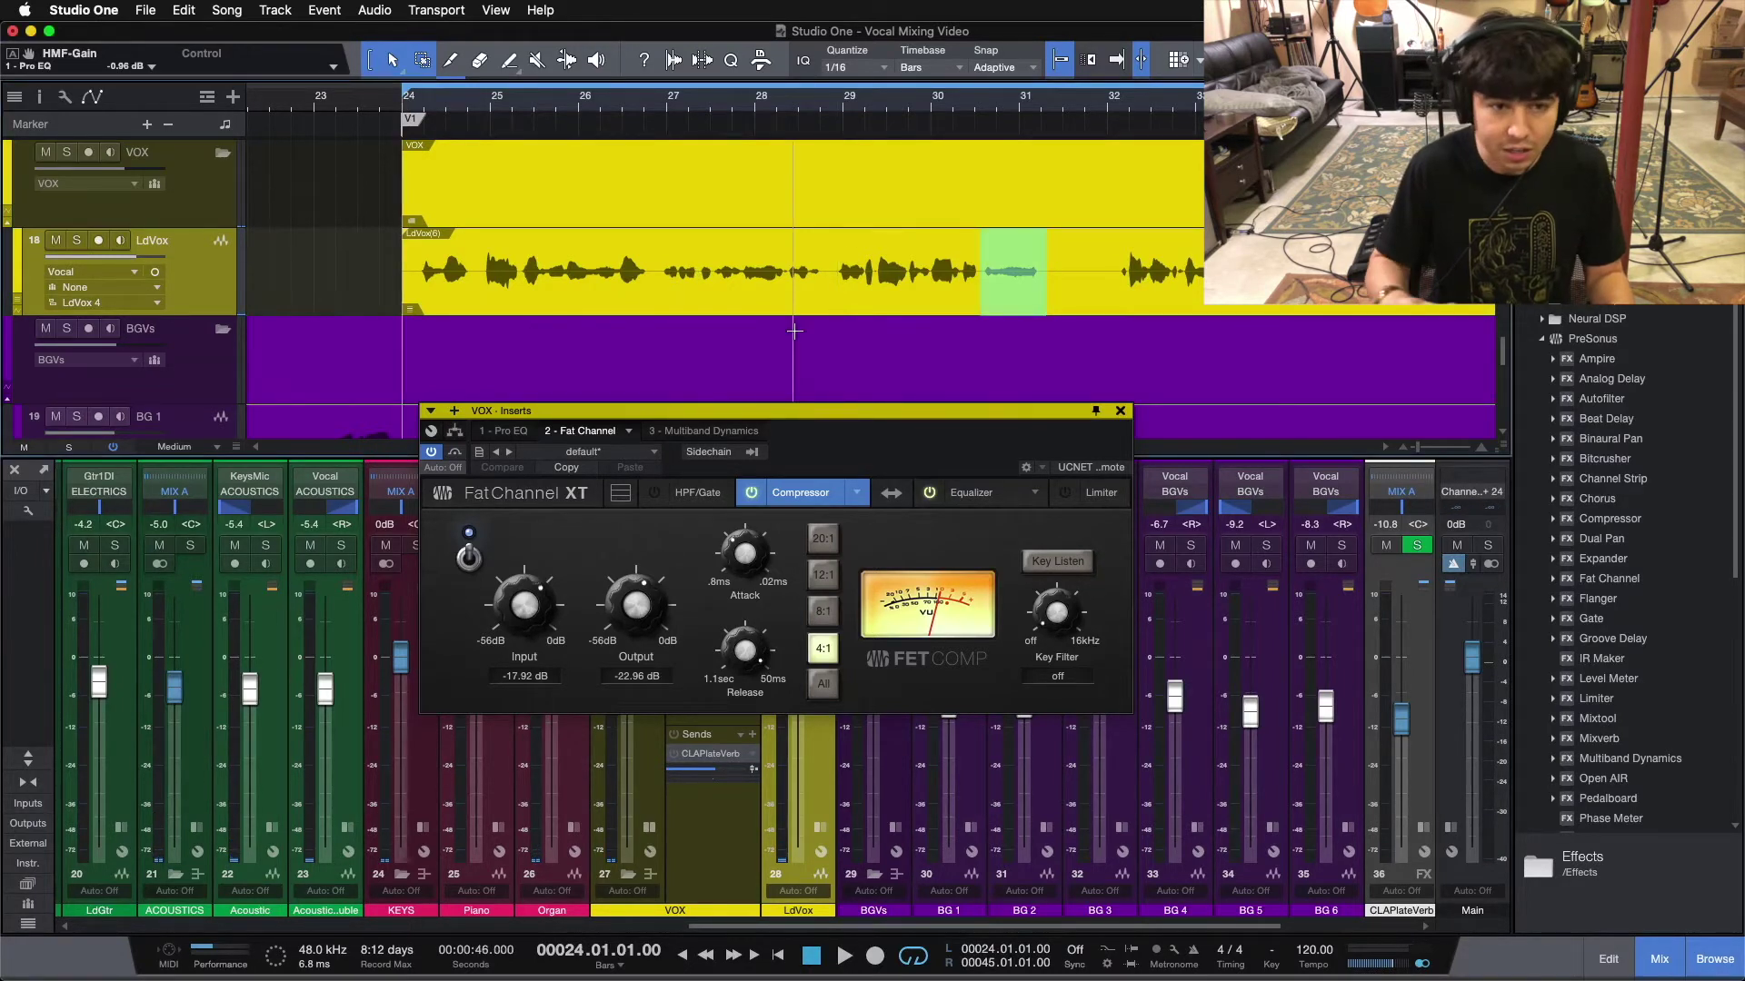
key("space")
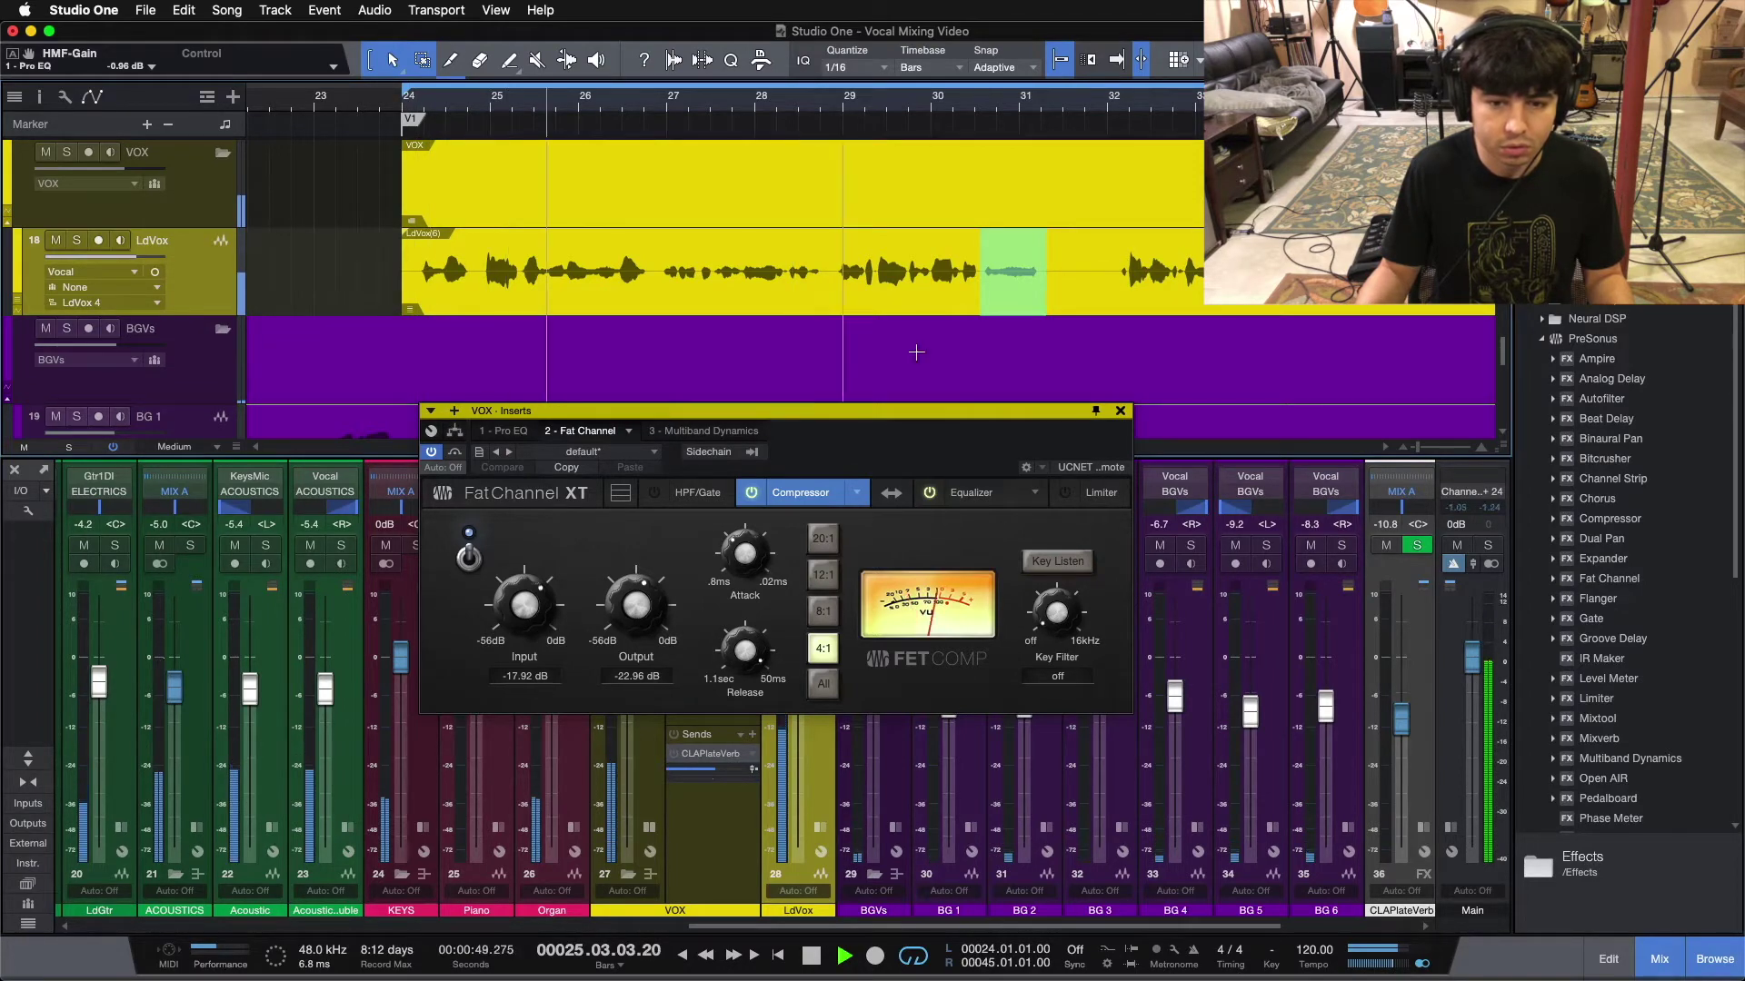
left_click_drag(889, 483, 1249, 458)
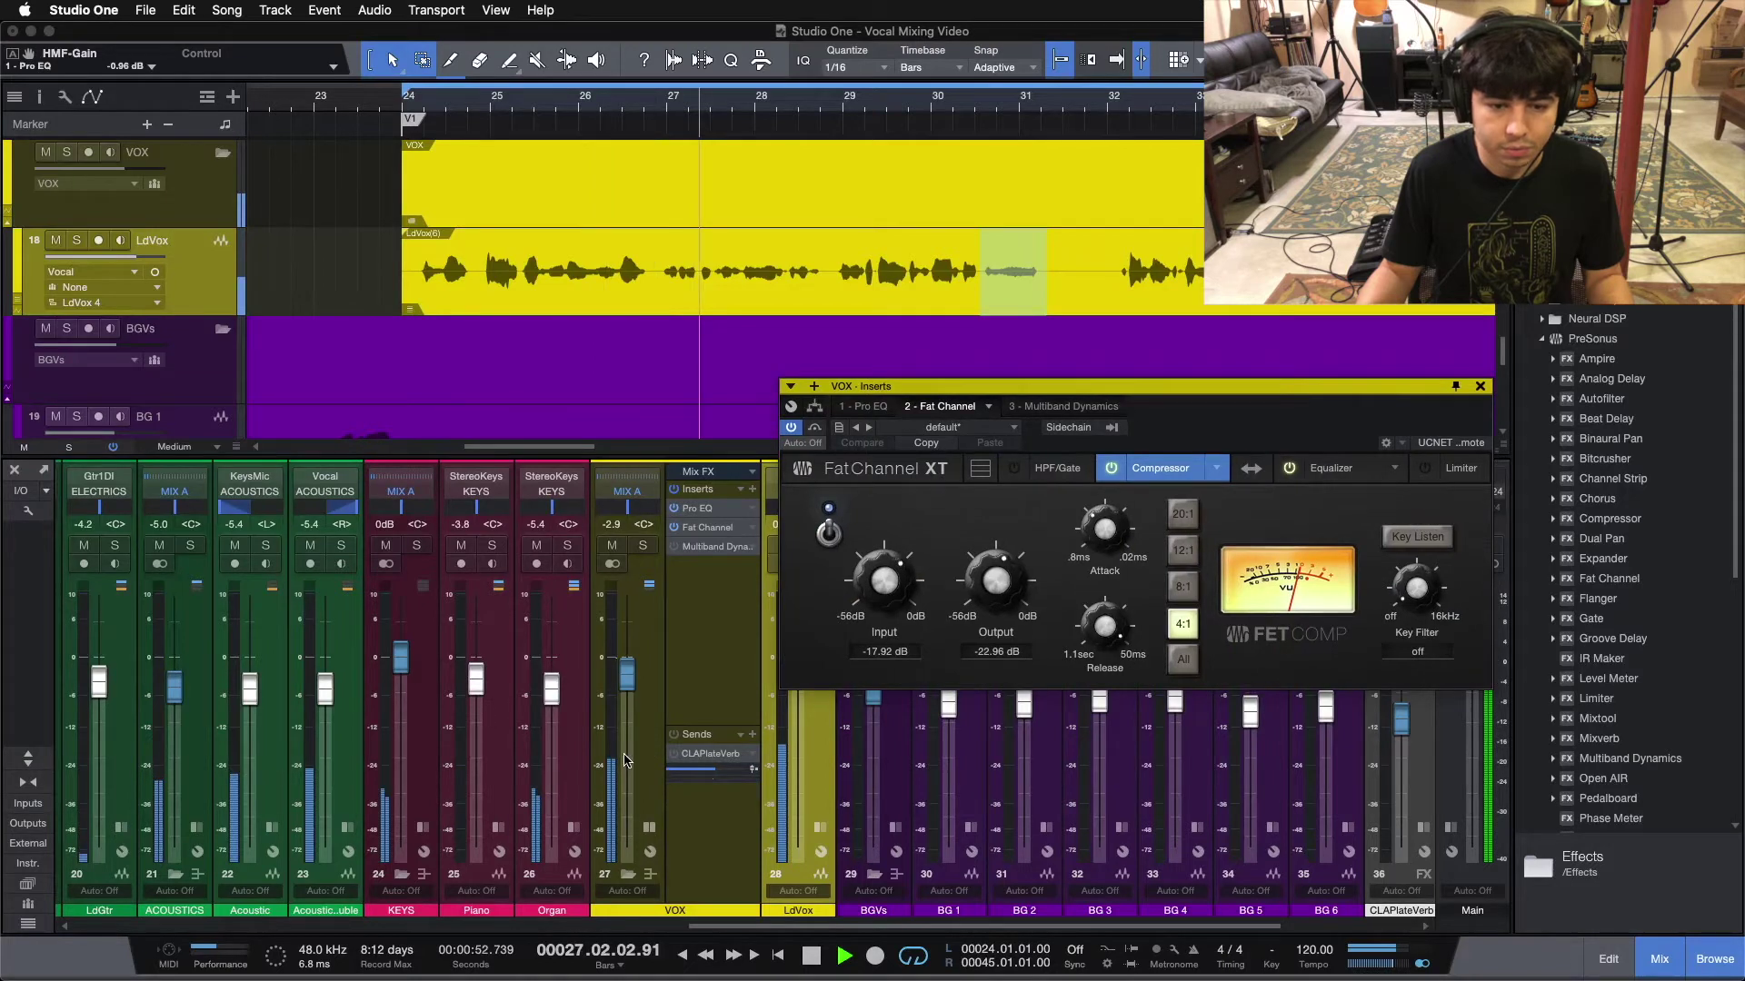
key("space")
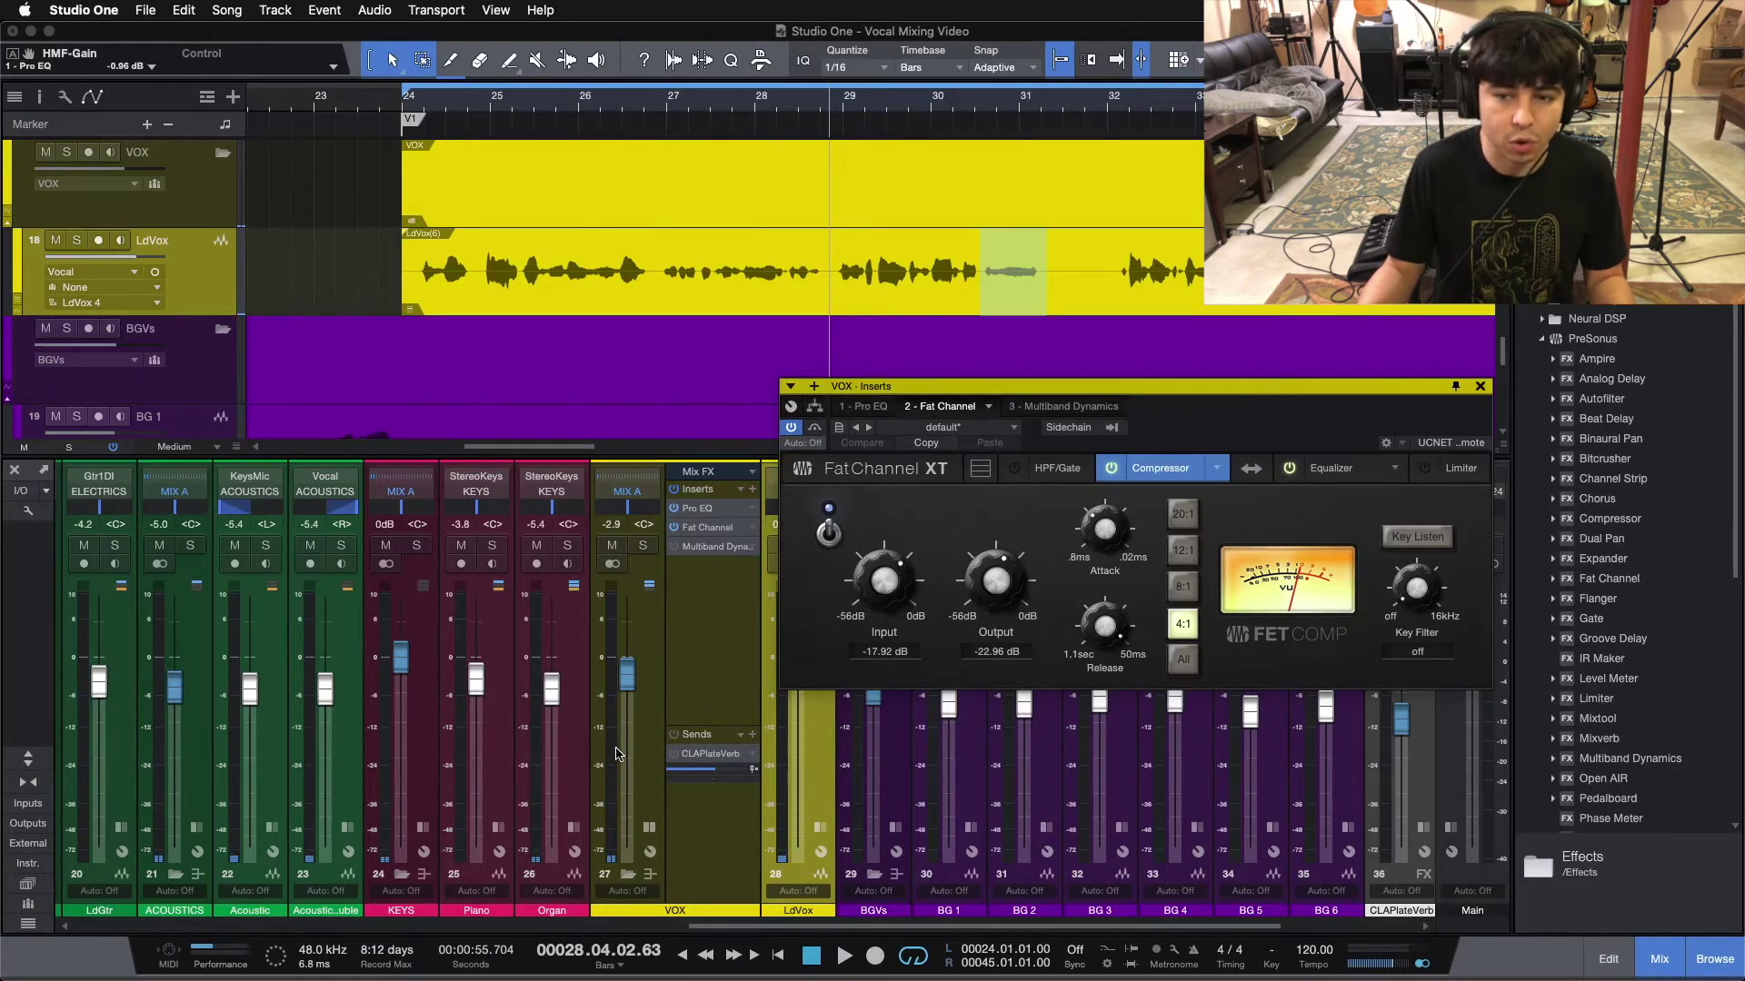
left_click_drag(1221, 432, 837, 446)
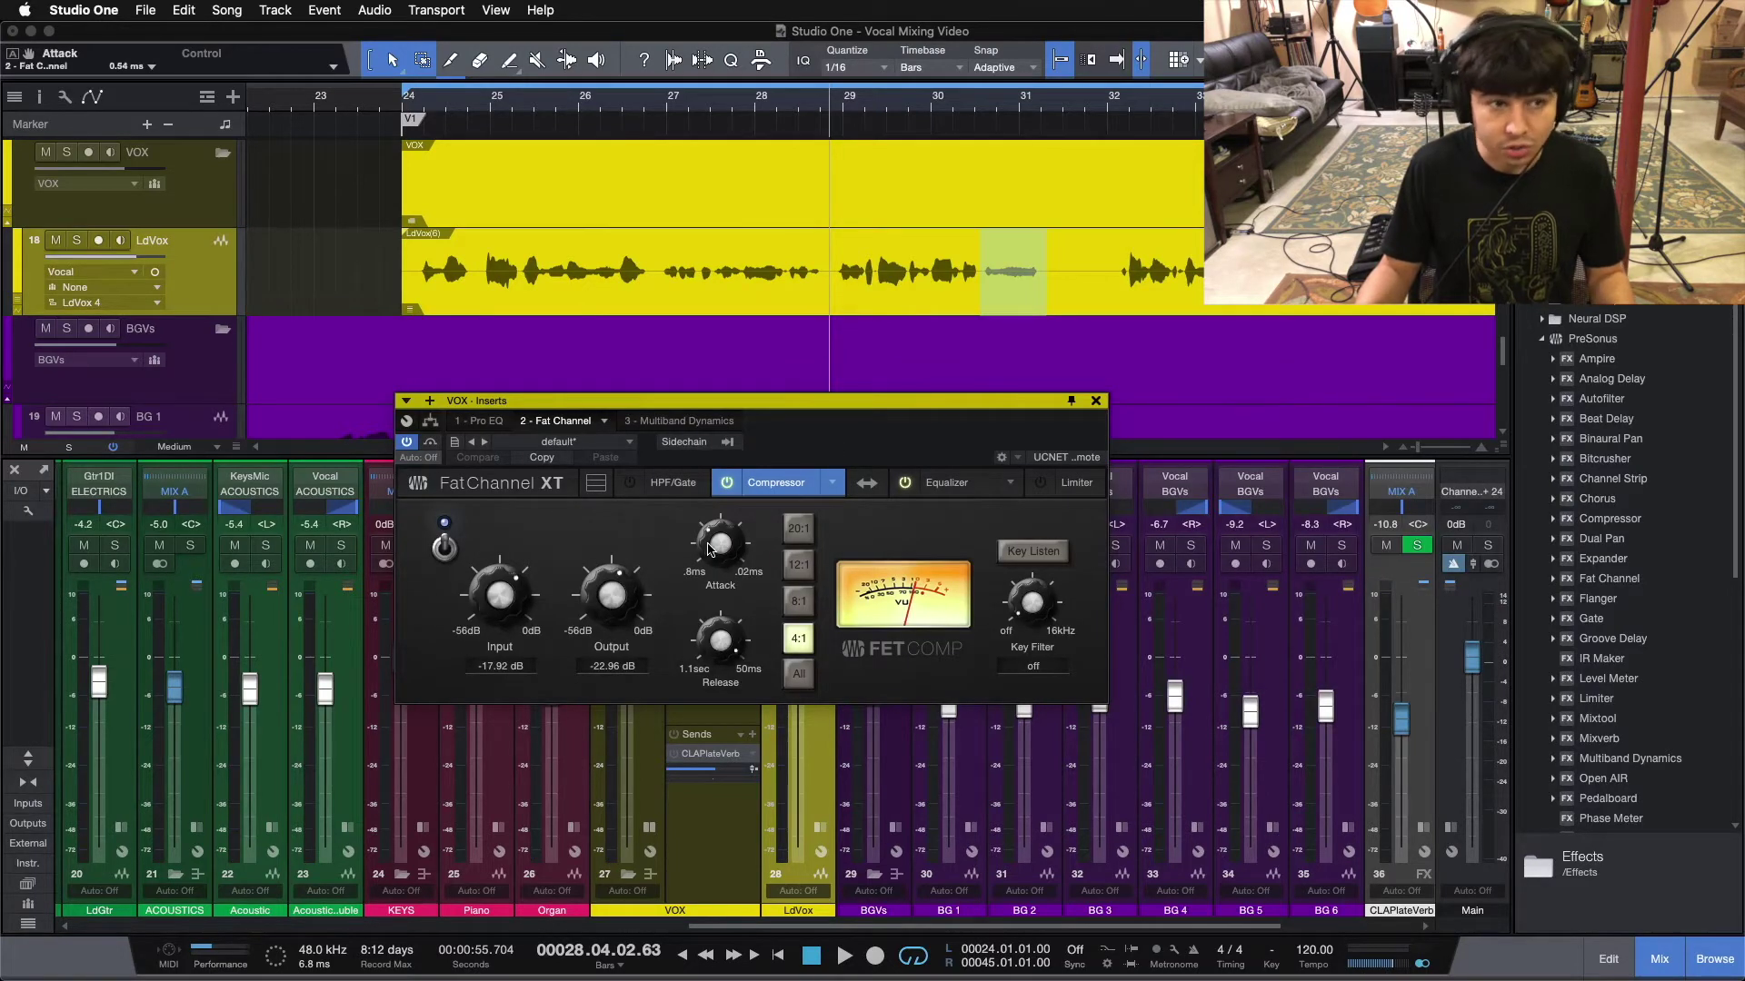
Set the FET compressor's attack to 0.55 ms and play the verse from bar 24 to check the compression.
scroll(710, 549, "up", 1)
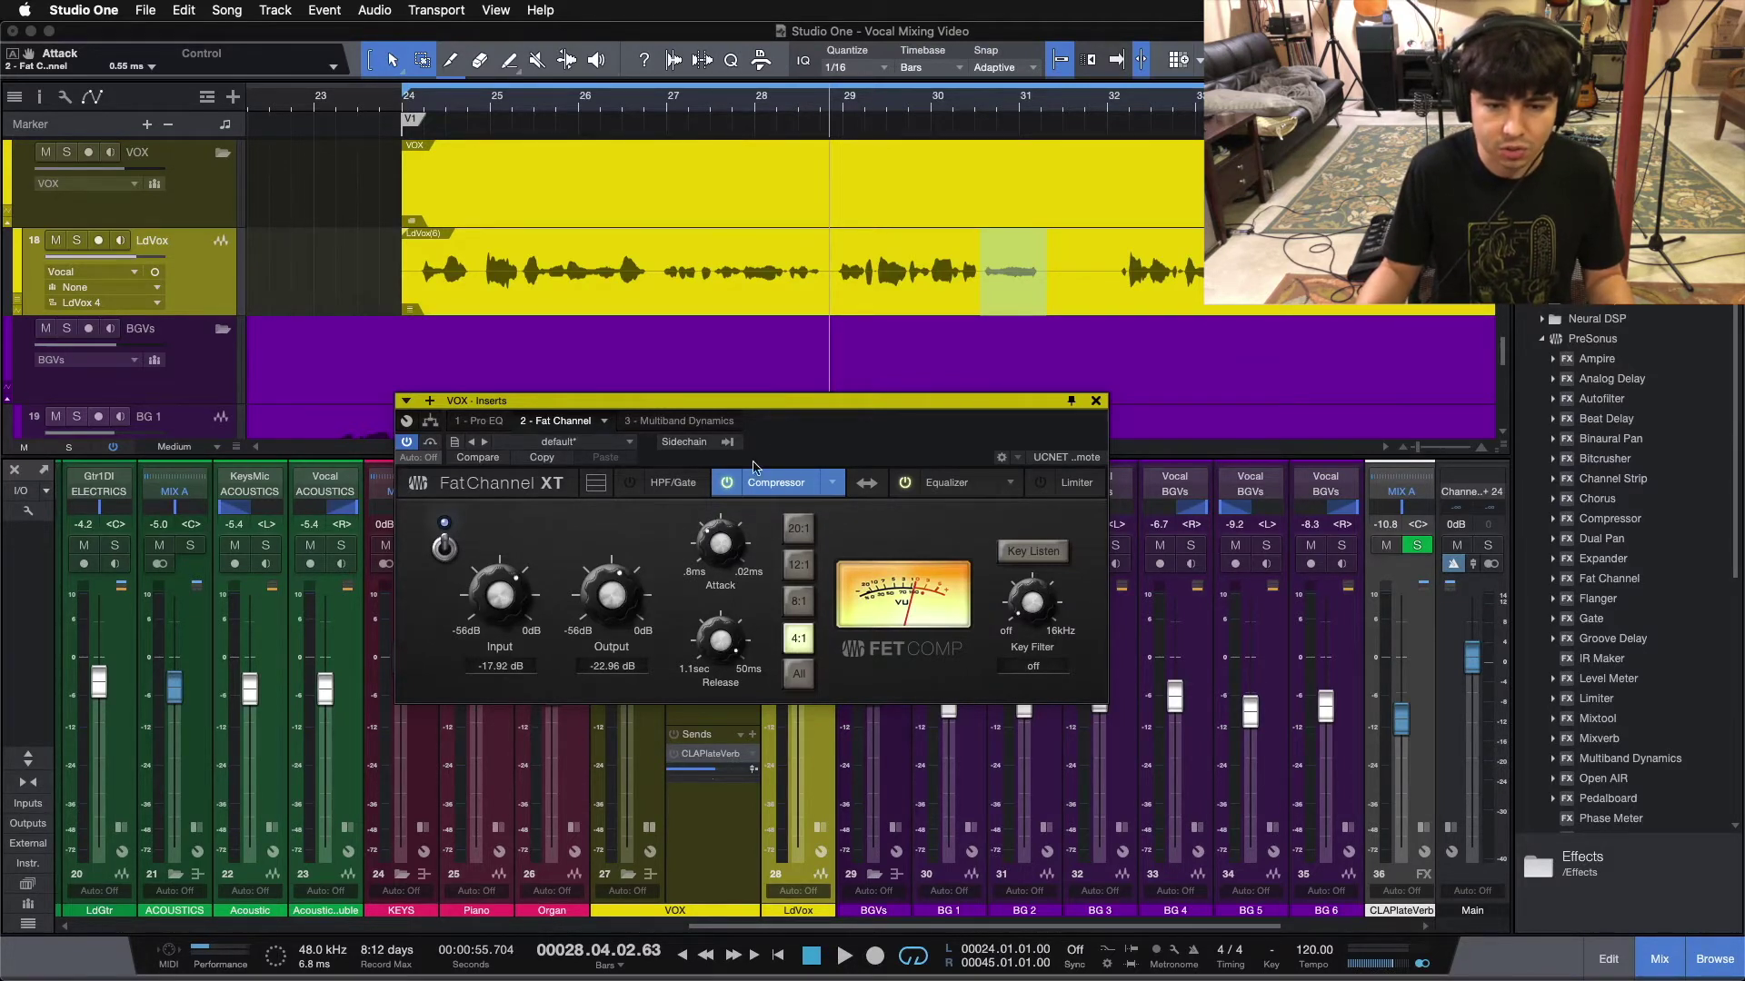
key("comma")
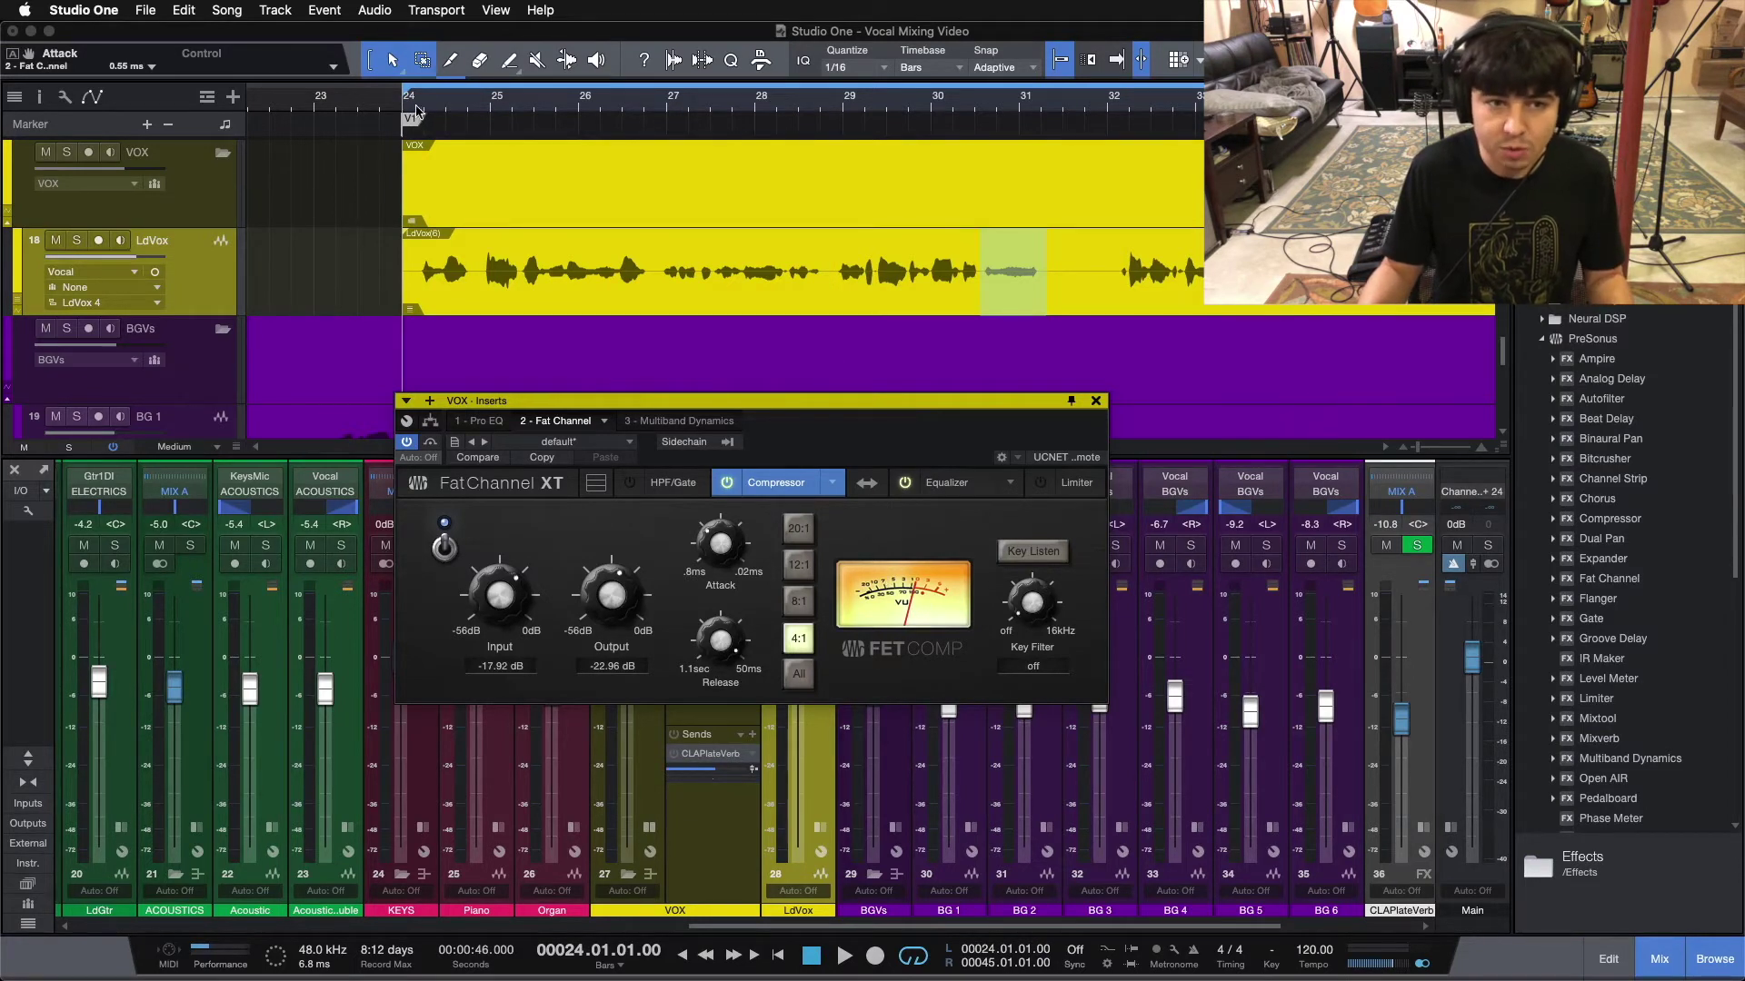
key("space")
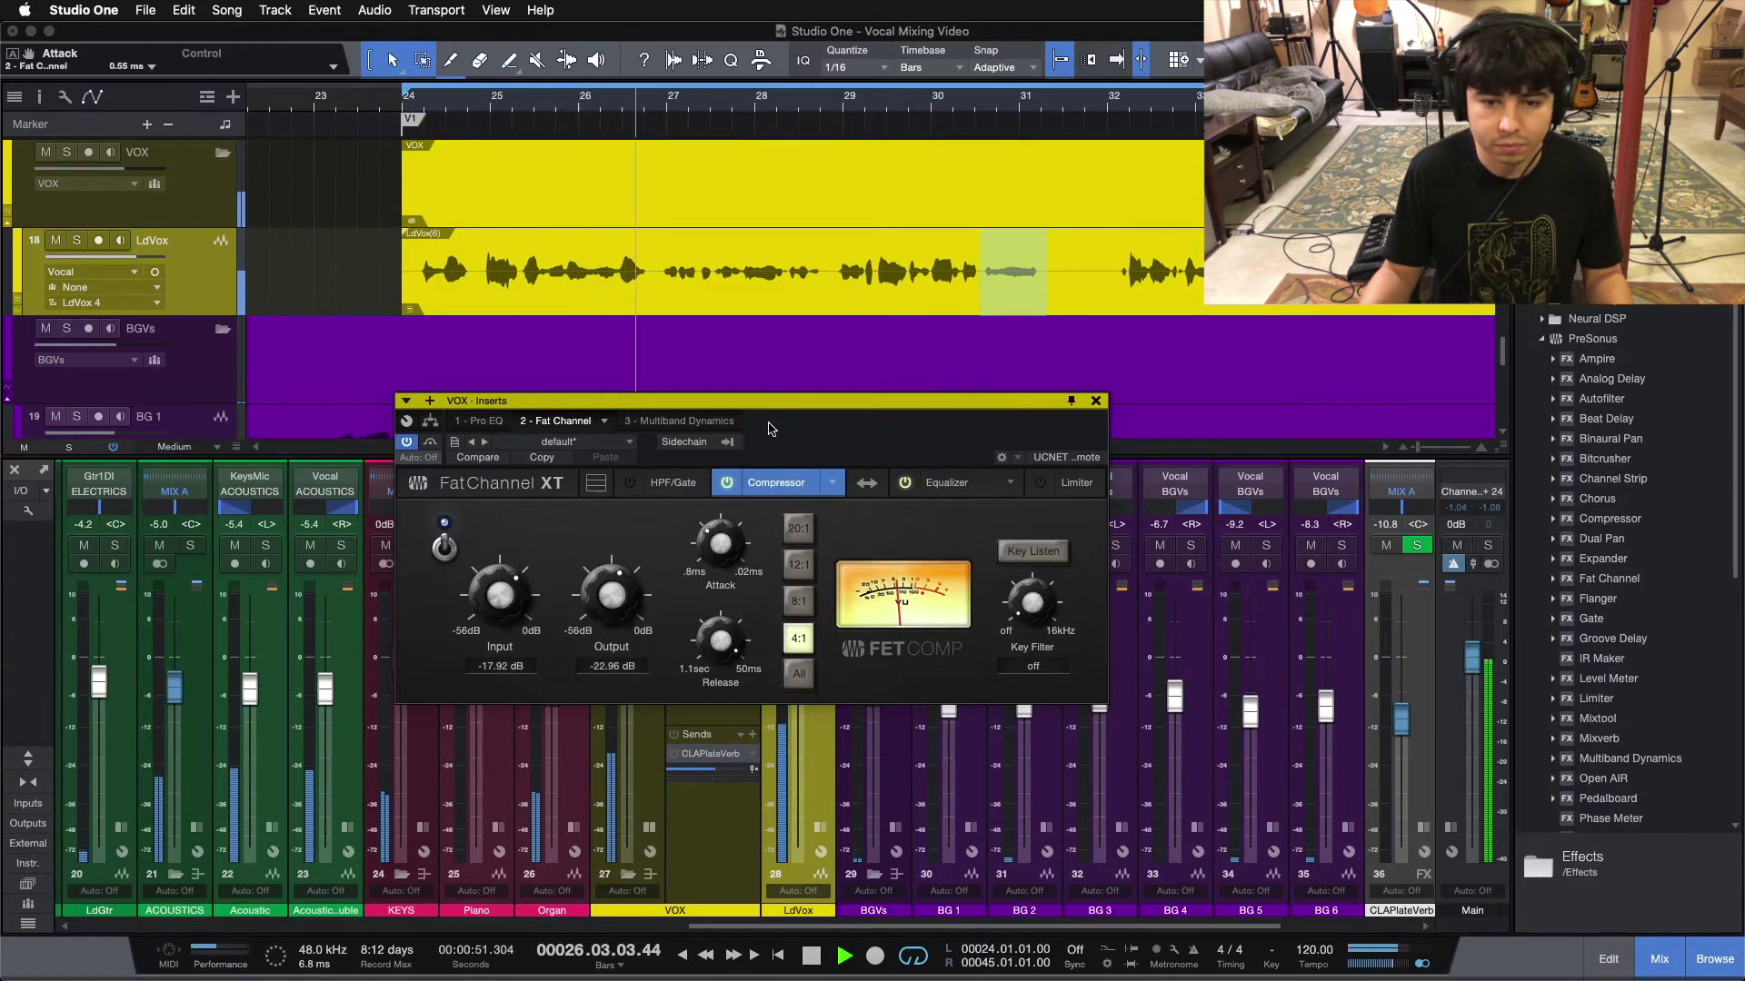
key("space")
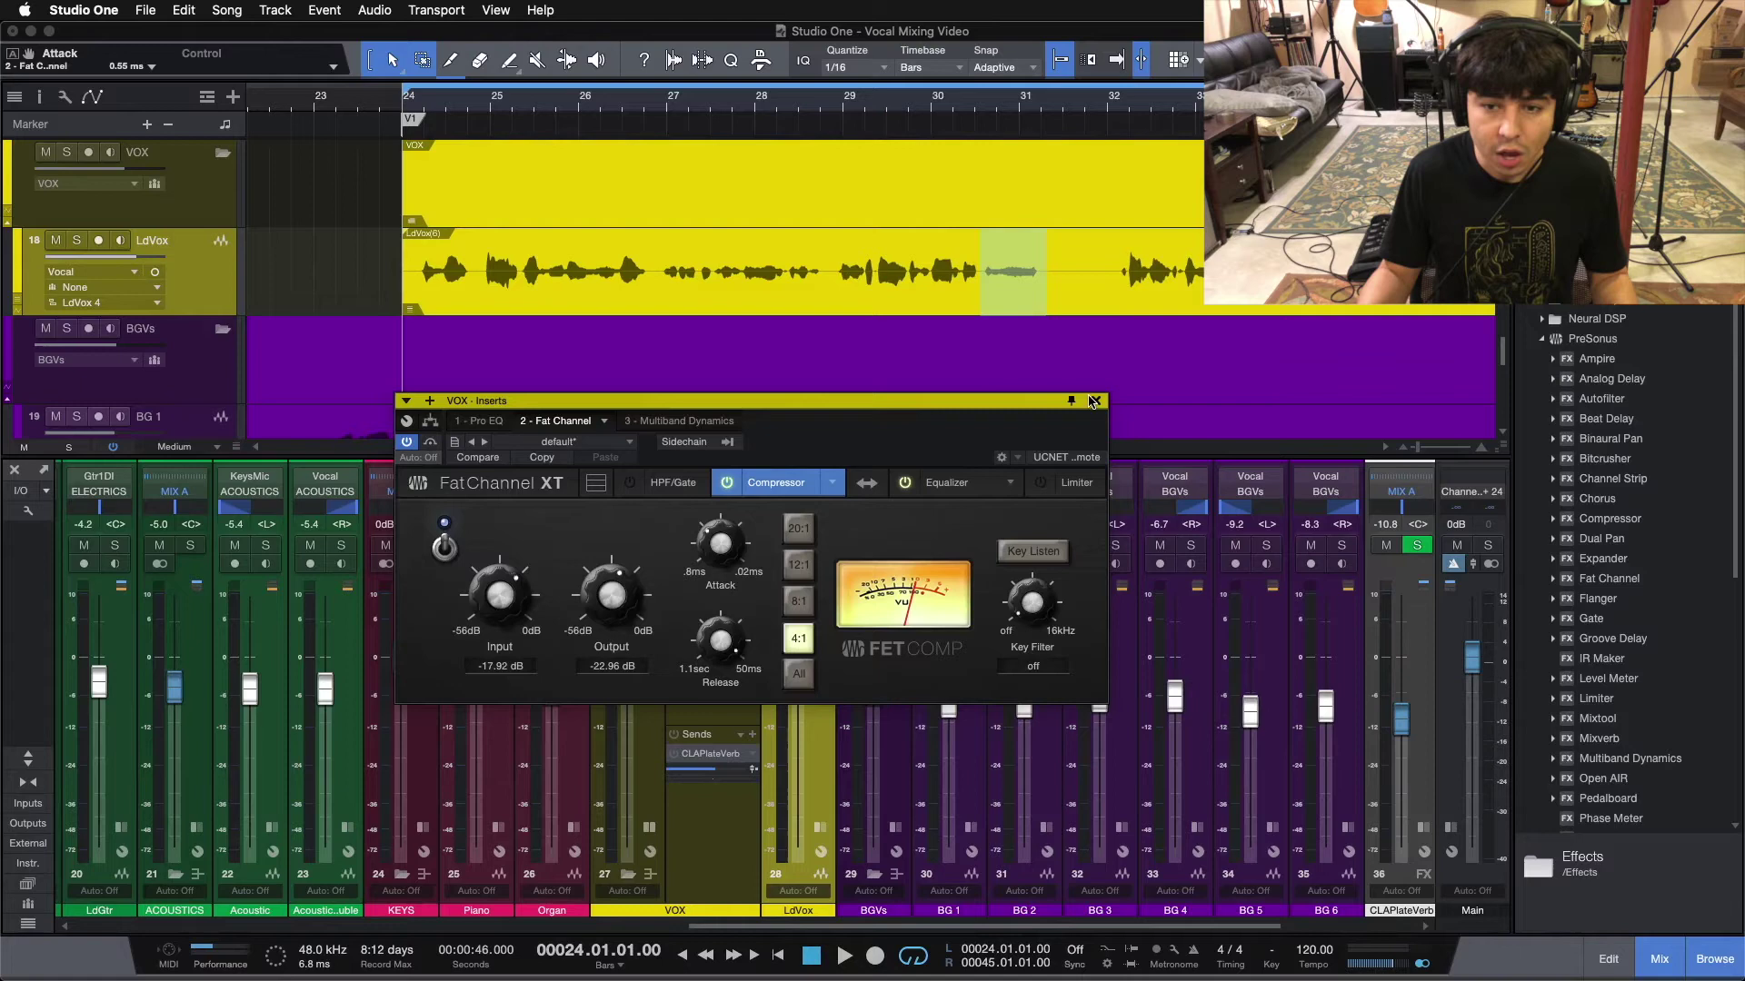
Reopen Fat Channel on the VOX bus to review the FET compressor settings, and close its window.
left_click(1095, 401)
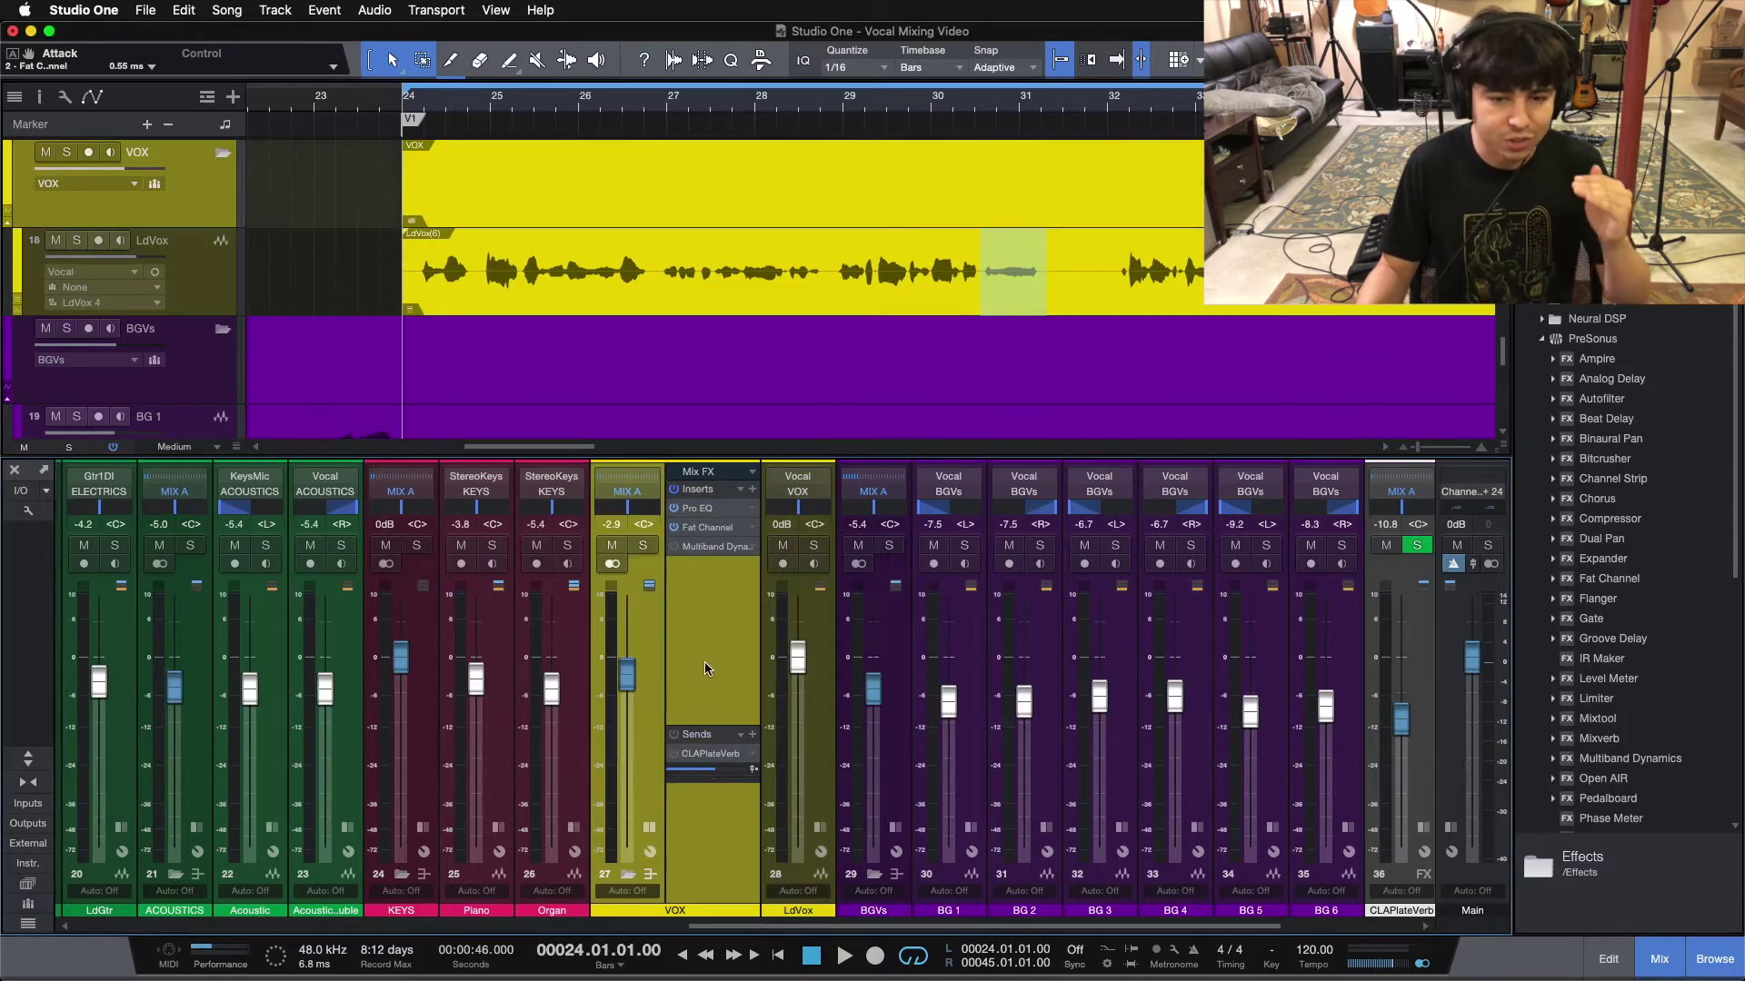
left_click(701, 531)
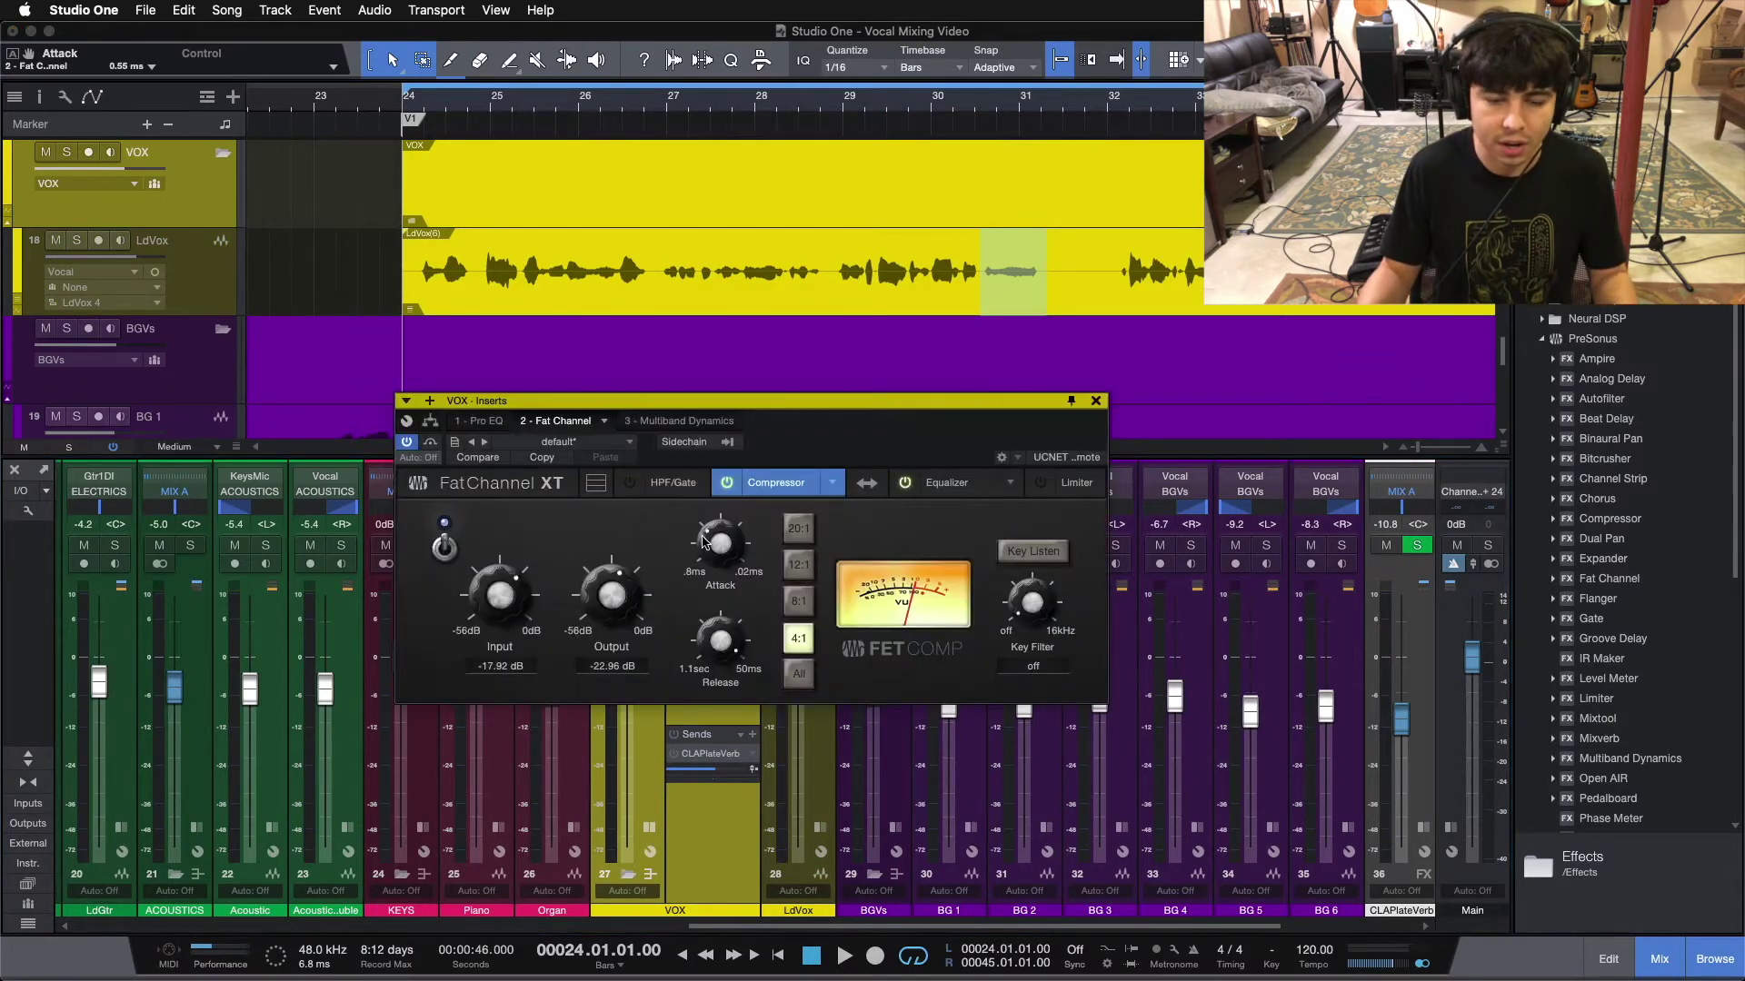
left_click_drag(814, 456, 916, 544)
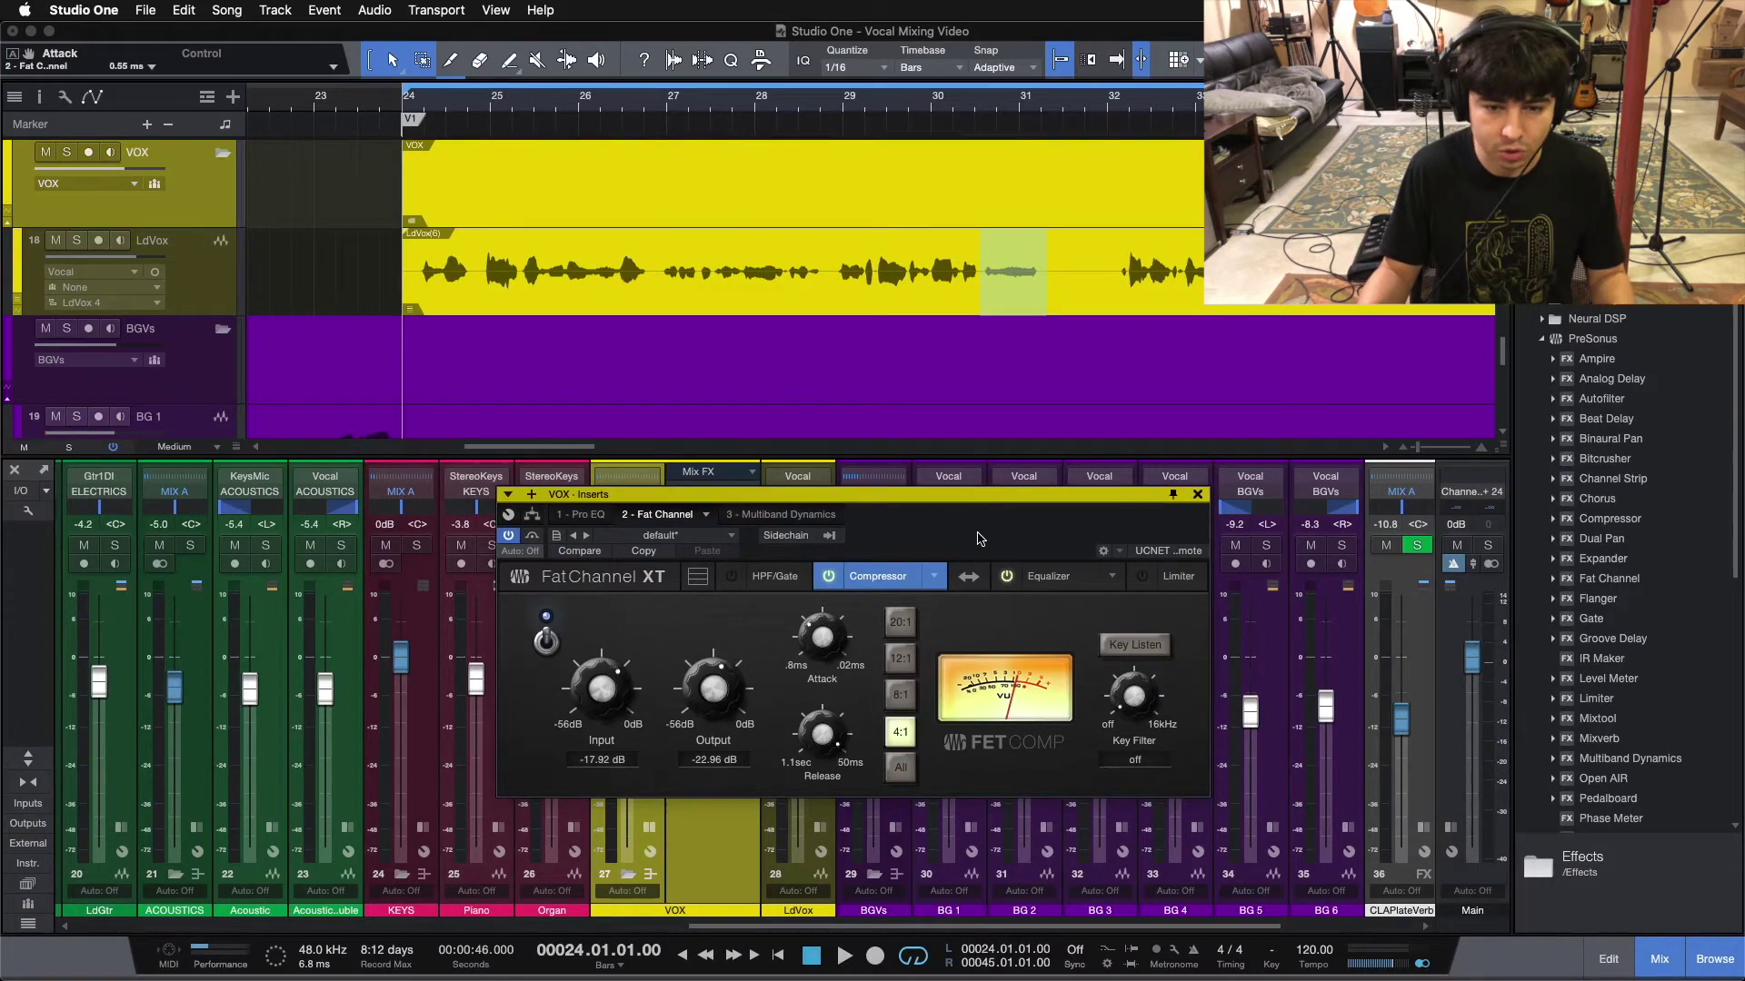
left_click_drag(978, 533, 974, 555)
left_click(1194, 517)
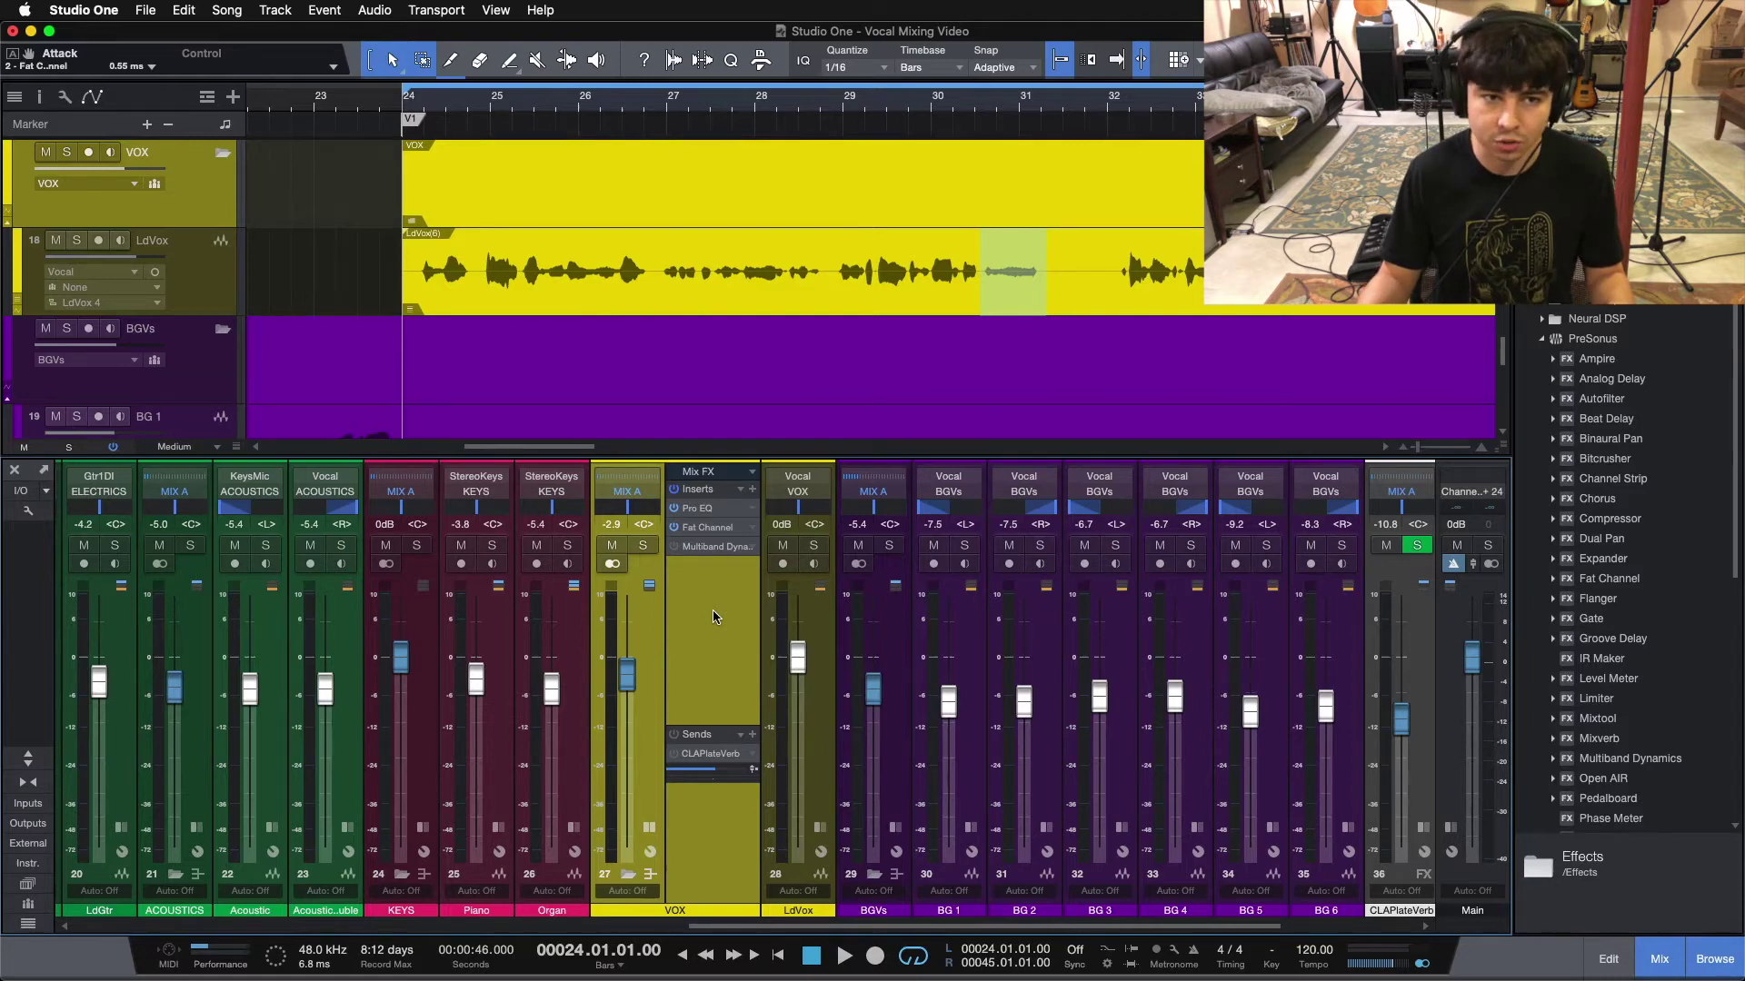
Open the VOX bus's Multiband Dynamics de-esser, bypass it and play the verse from bar 24 to hear the untreated sibilance.
left_click(718, 546)
left_click_drag(854, 433, 947, 313)
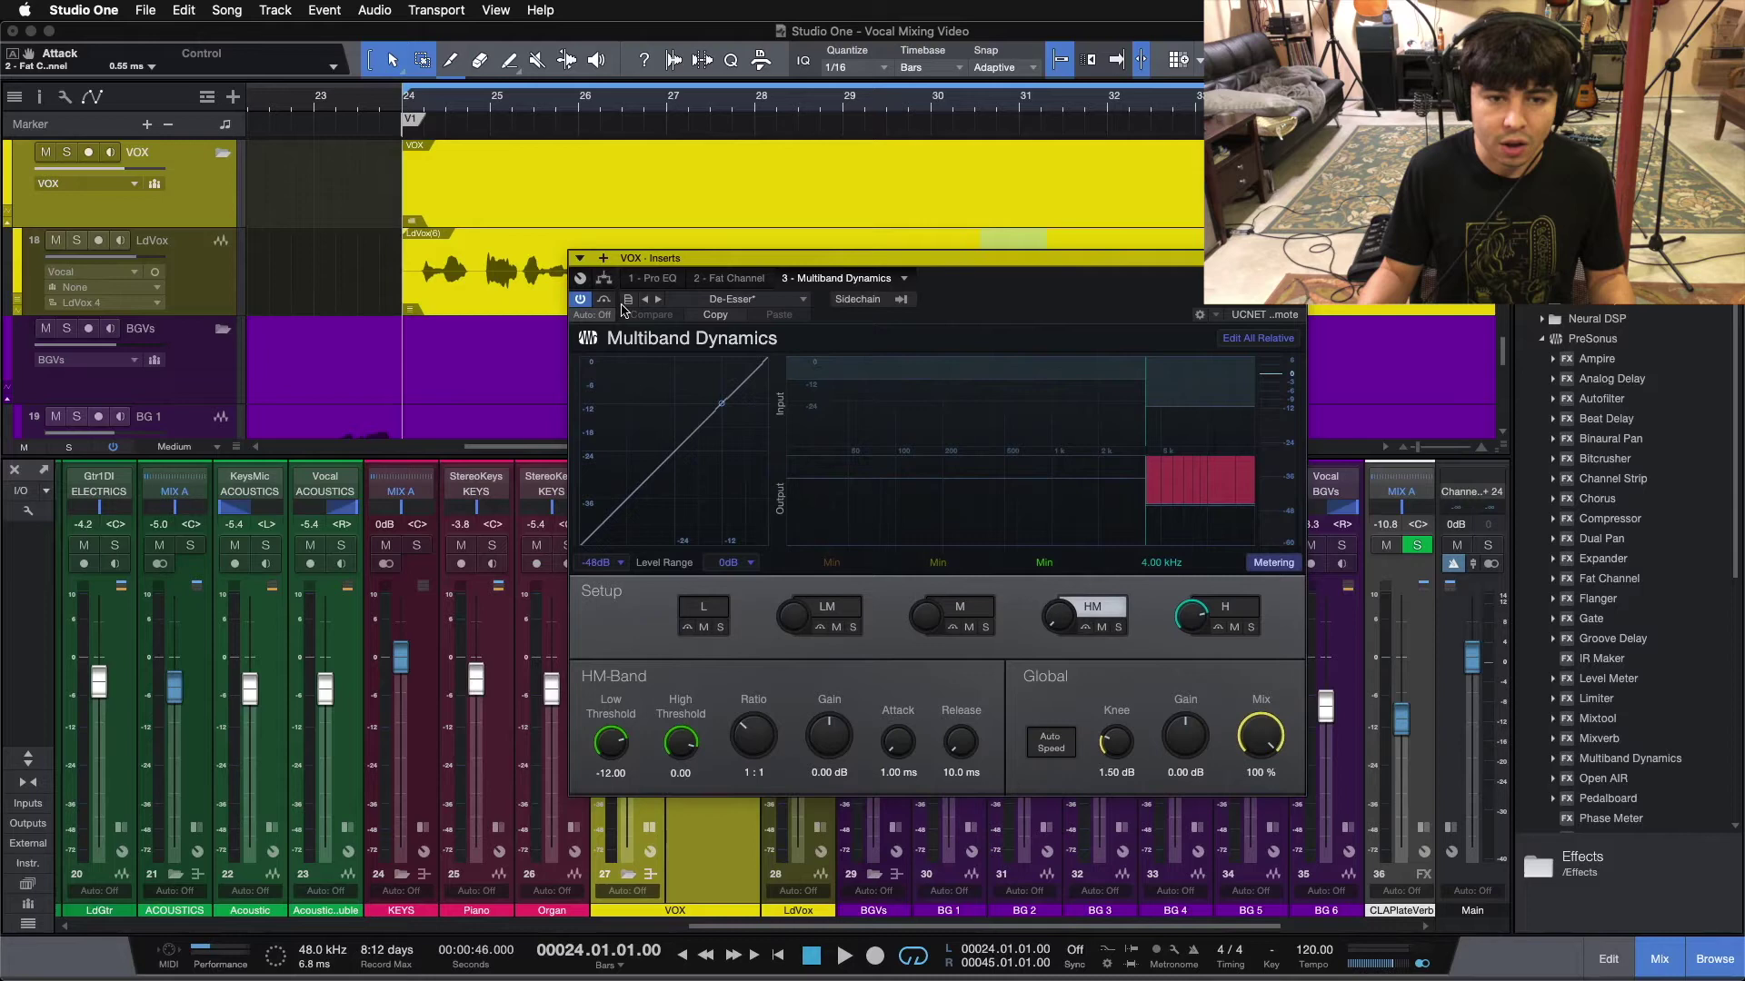
left_click_drag(1089, 322, 1040, 464)
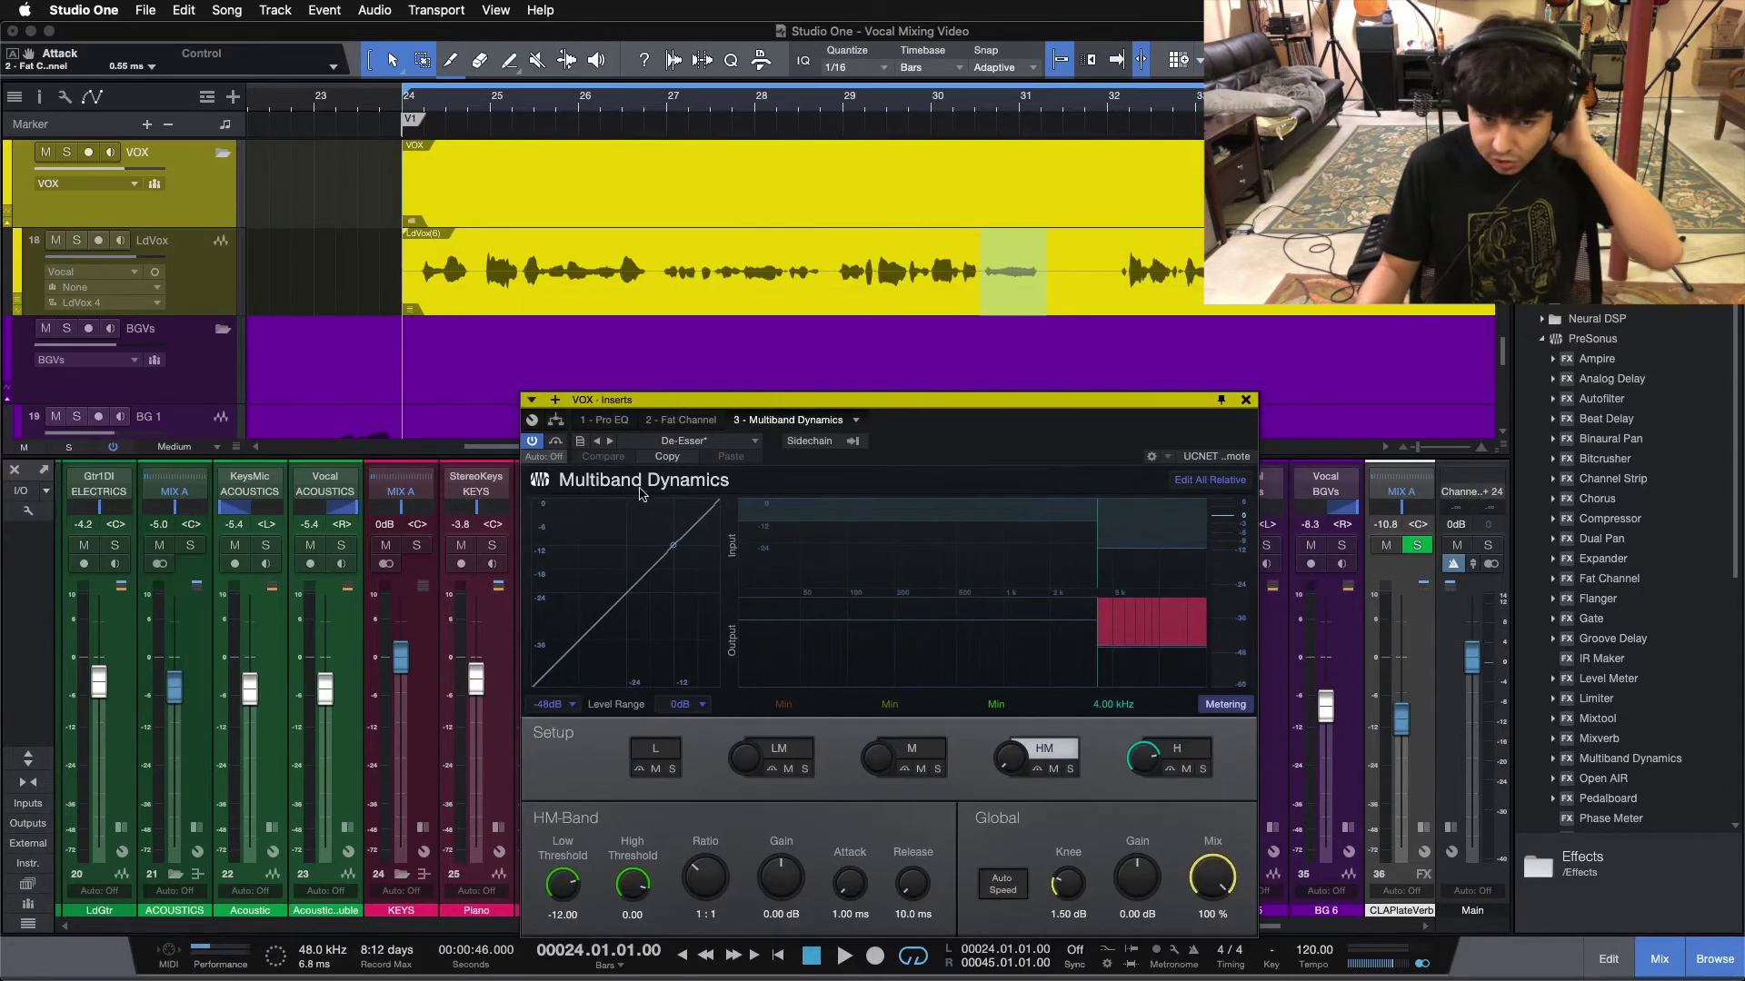
left_click(533, 441)
left_click(533, 442)
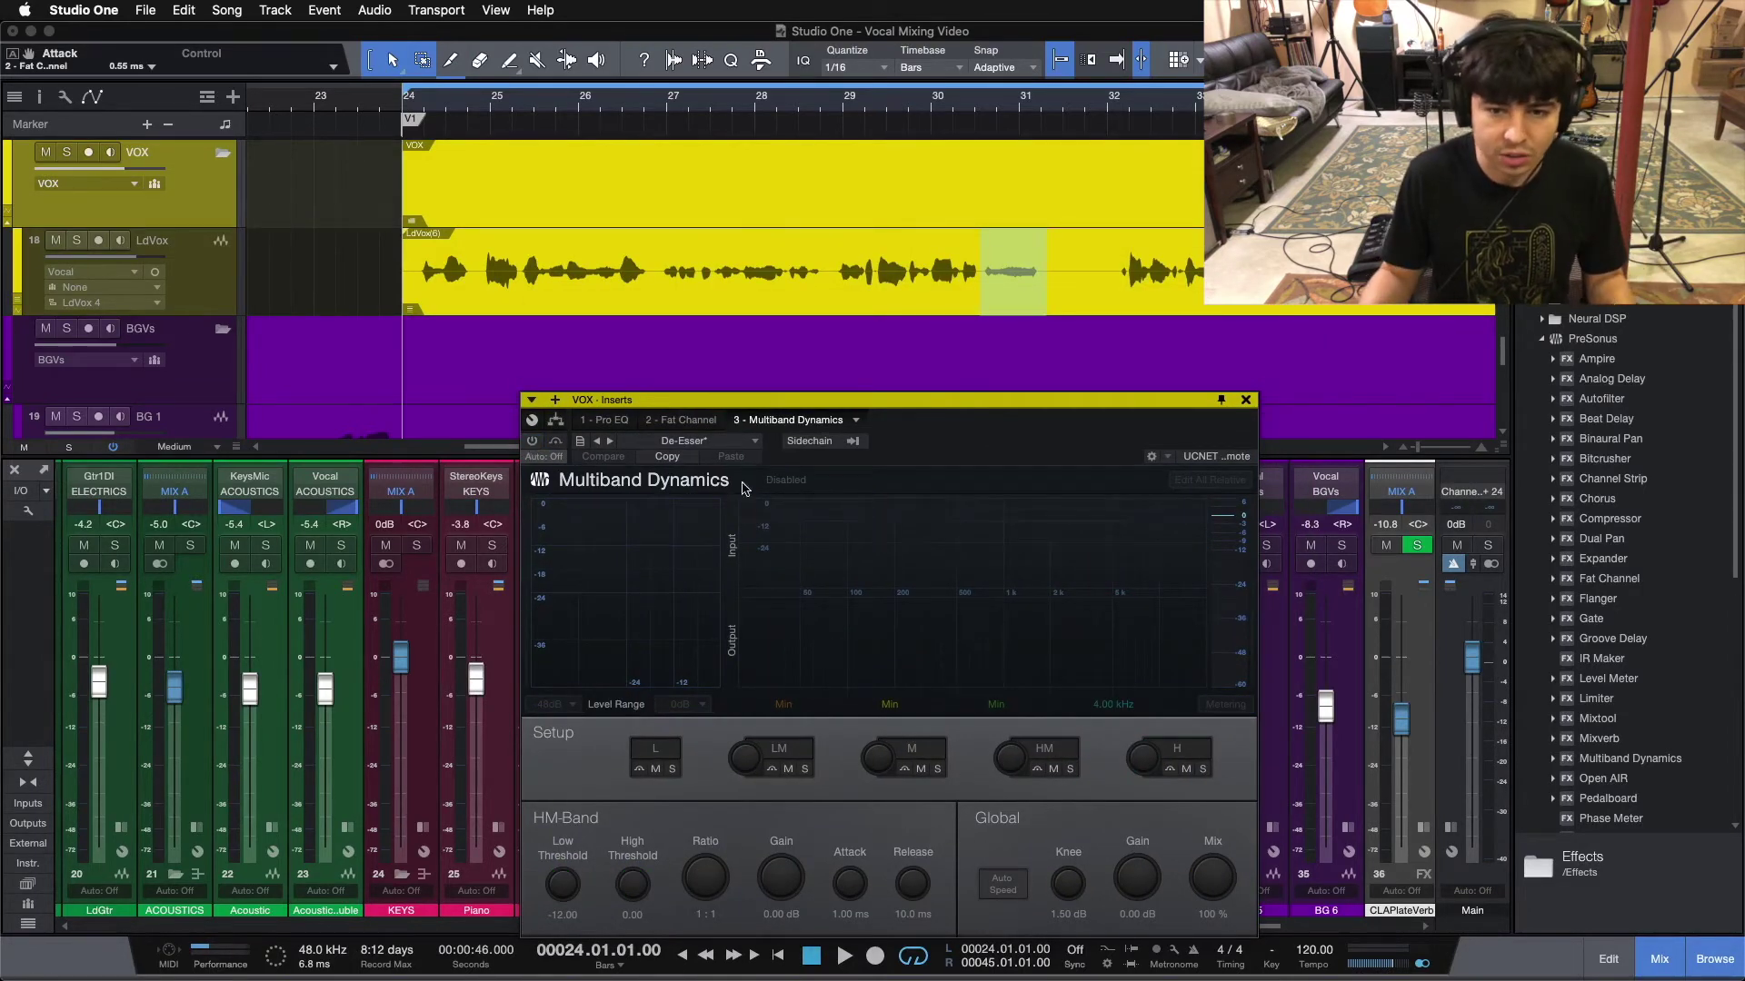
left_click_drag(986, 430, 918, 366)
key("space")
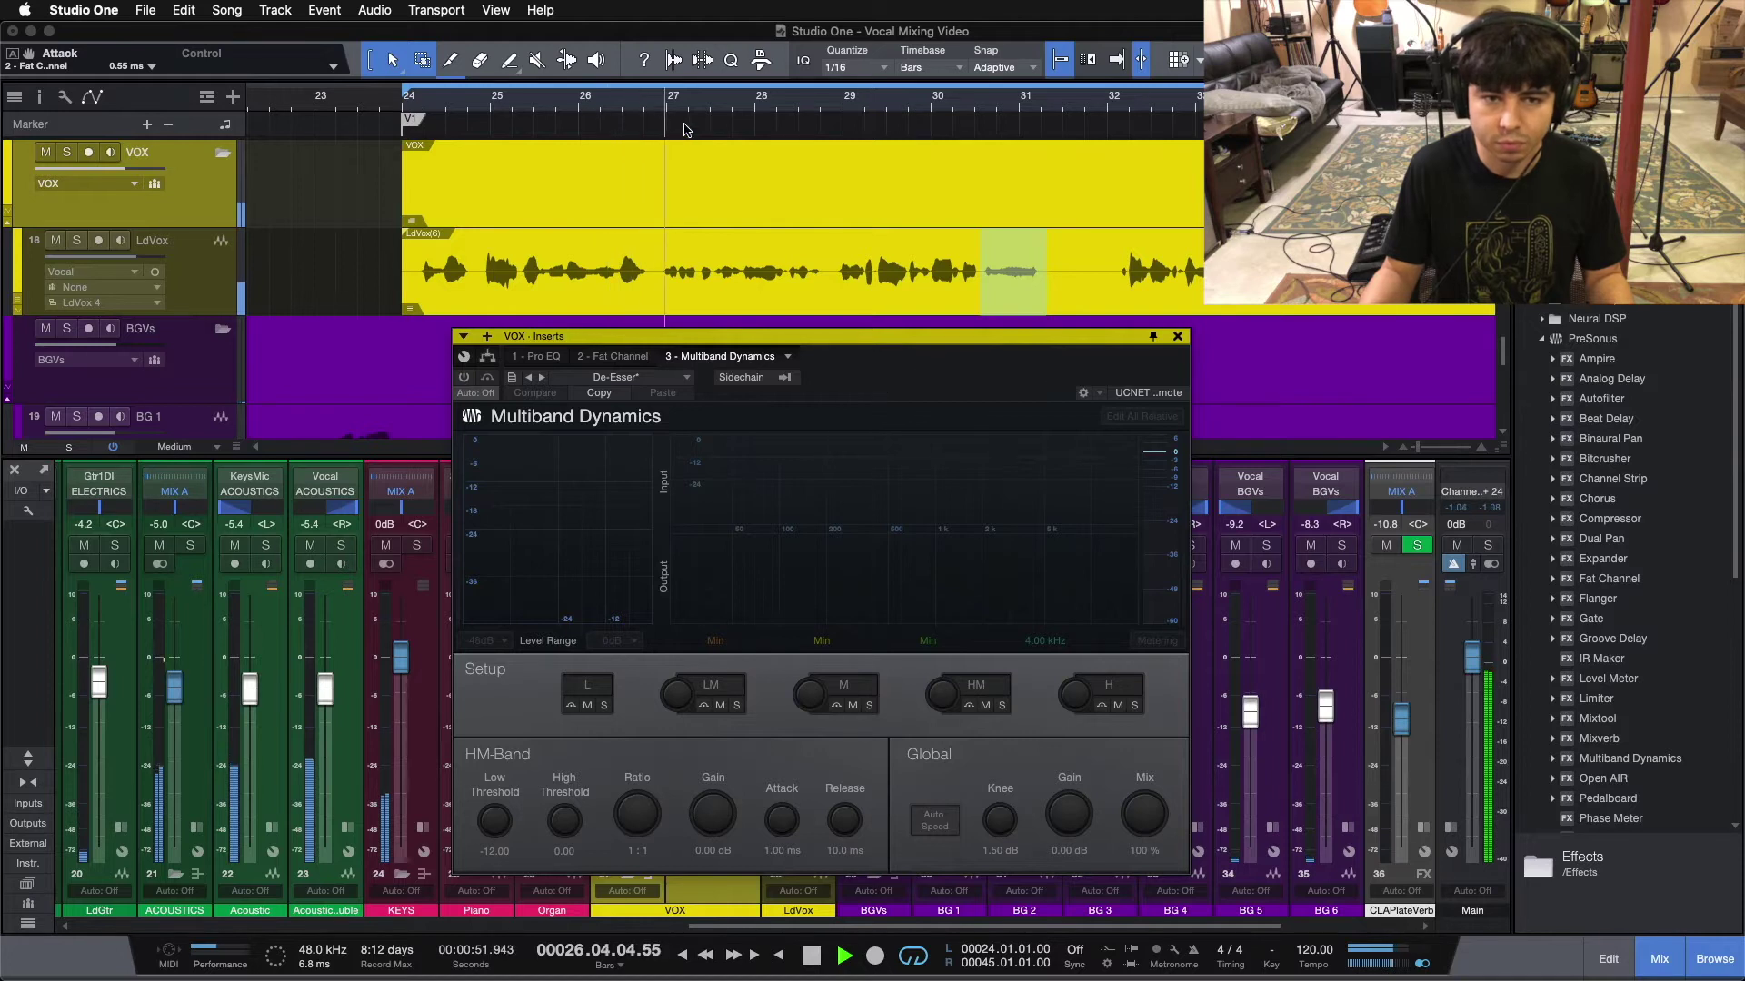
left_click_drag(520, 108, 507, 112)
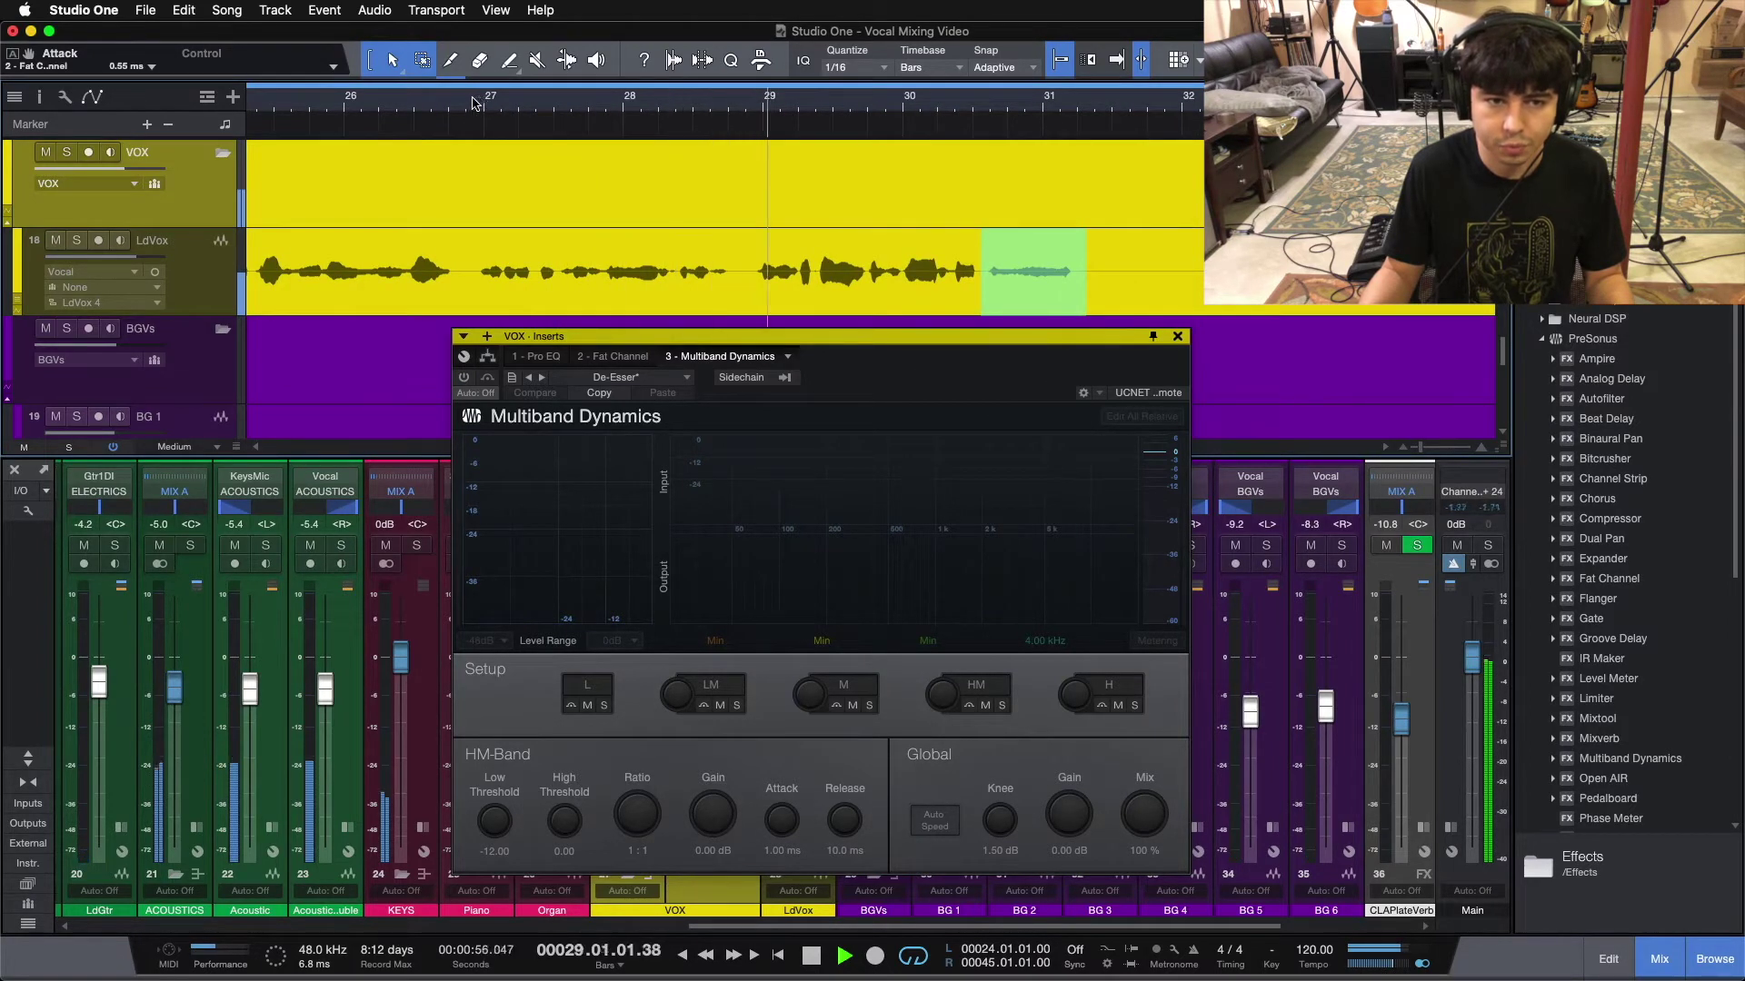
key("space")
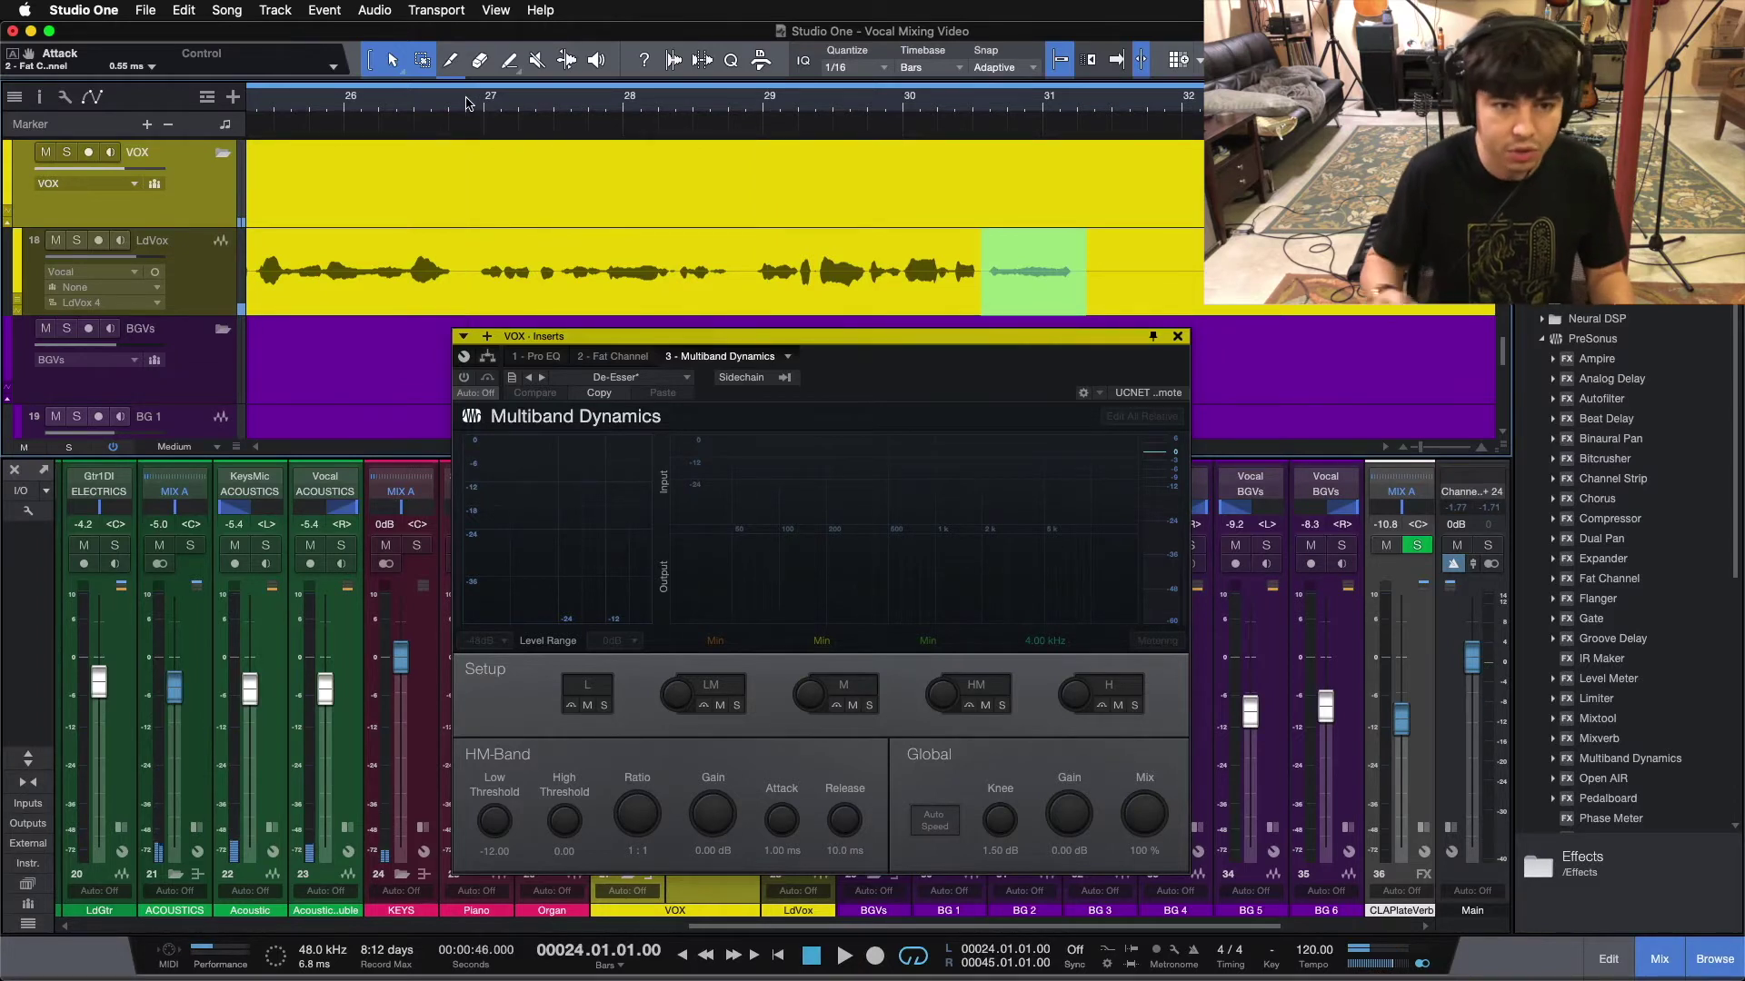
Enable Multiband Dynamics, display its H band and play the lead vocal phrase starting just before bar 27.
left_click(465, 103)
left_click_drag(881, 396, 813, 391)
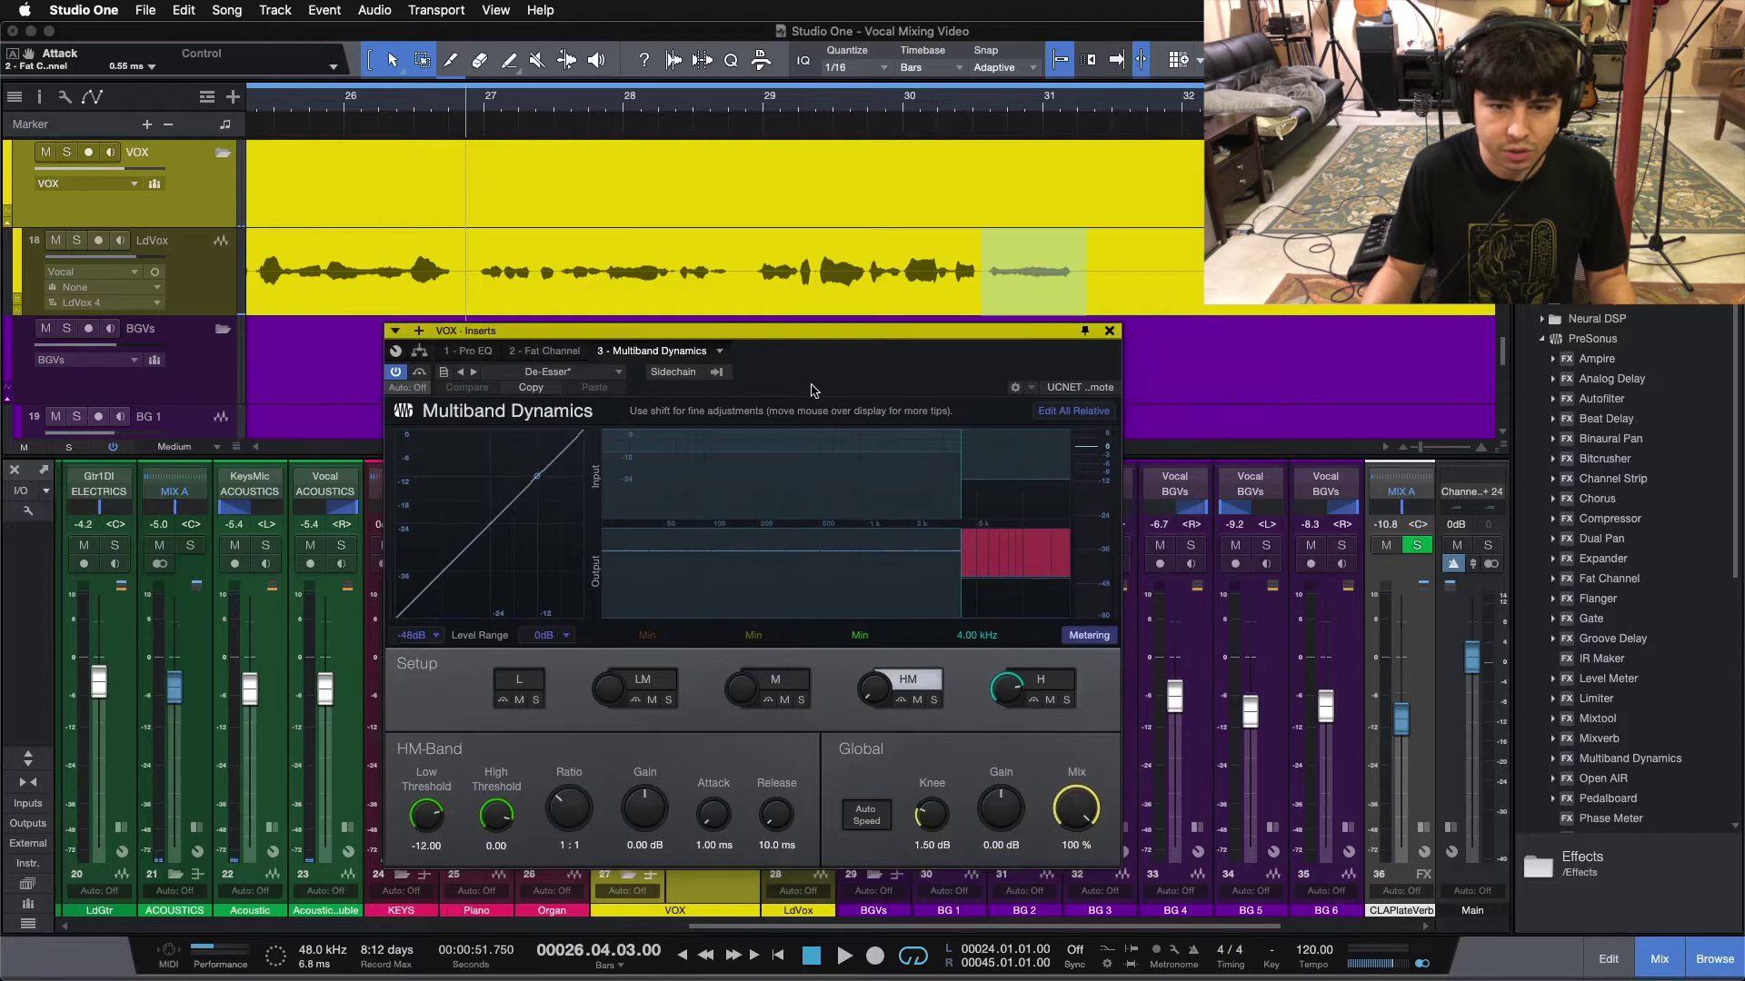
key("space")
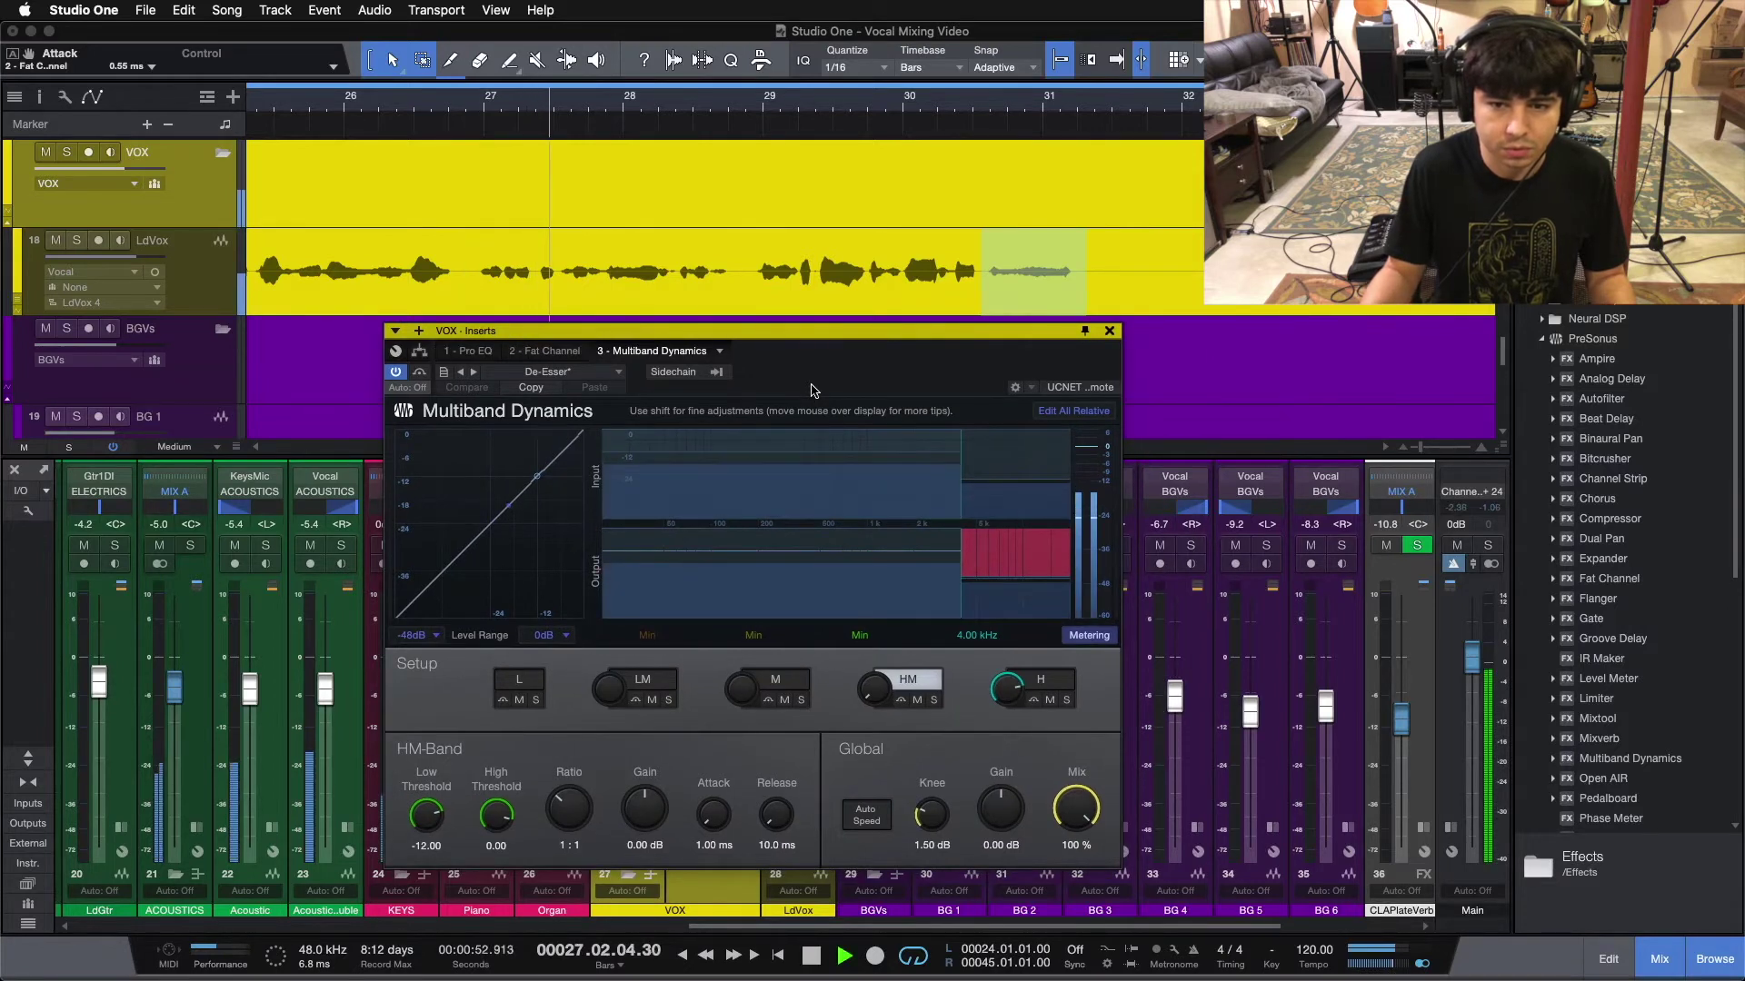
left_click(1040, 680)
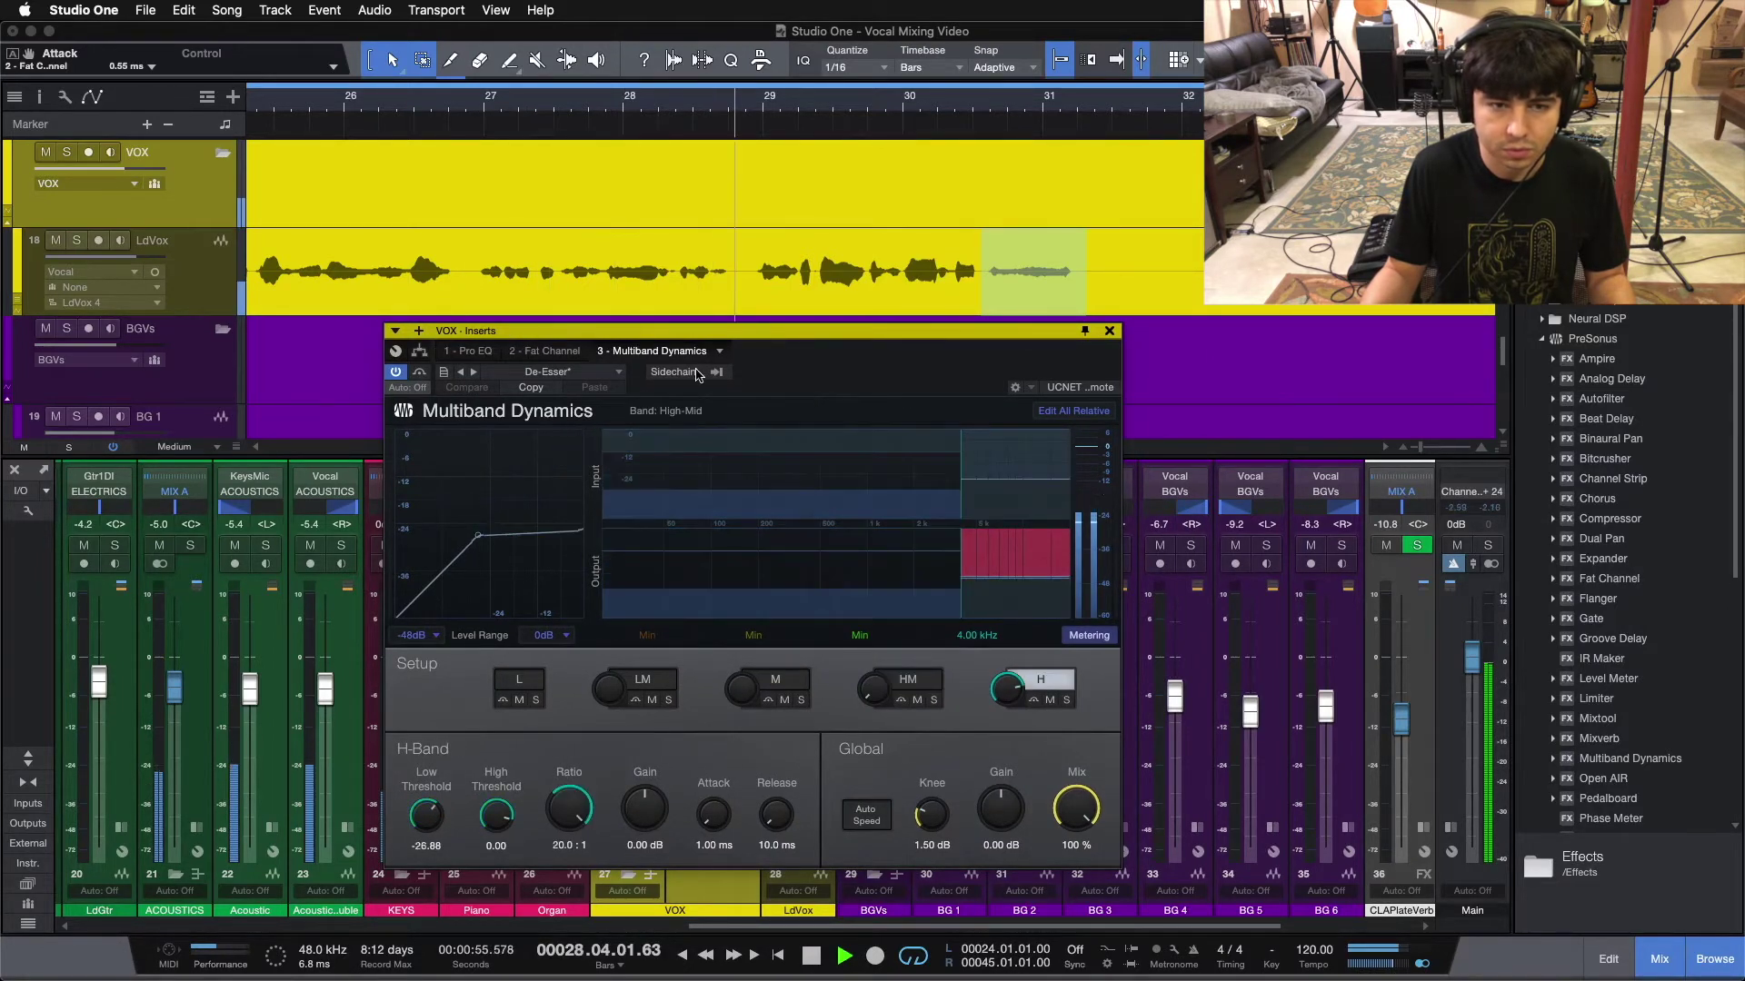
left_click(462, 101)
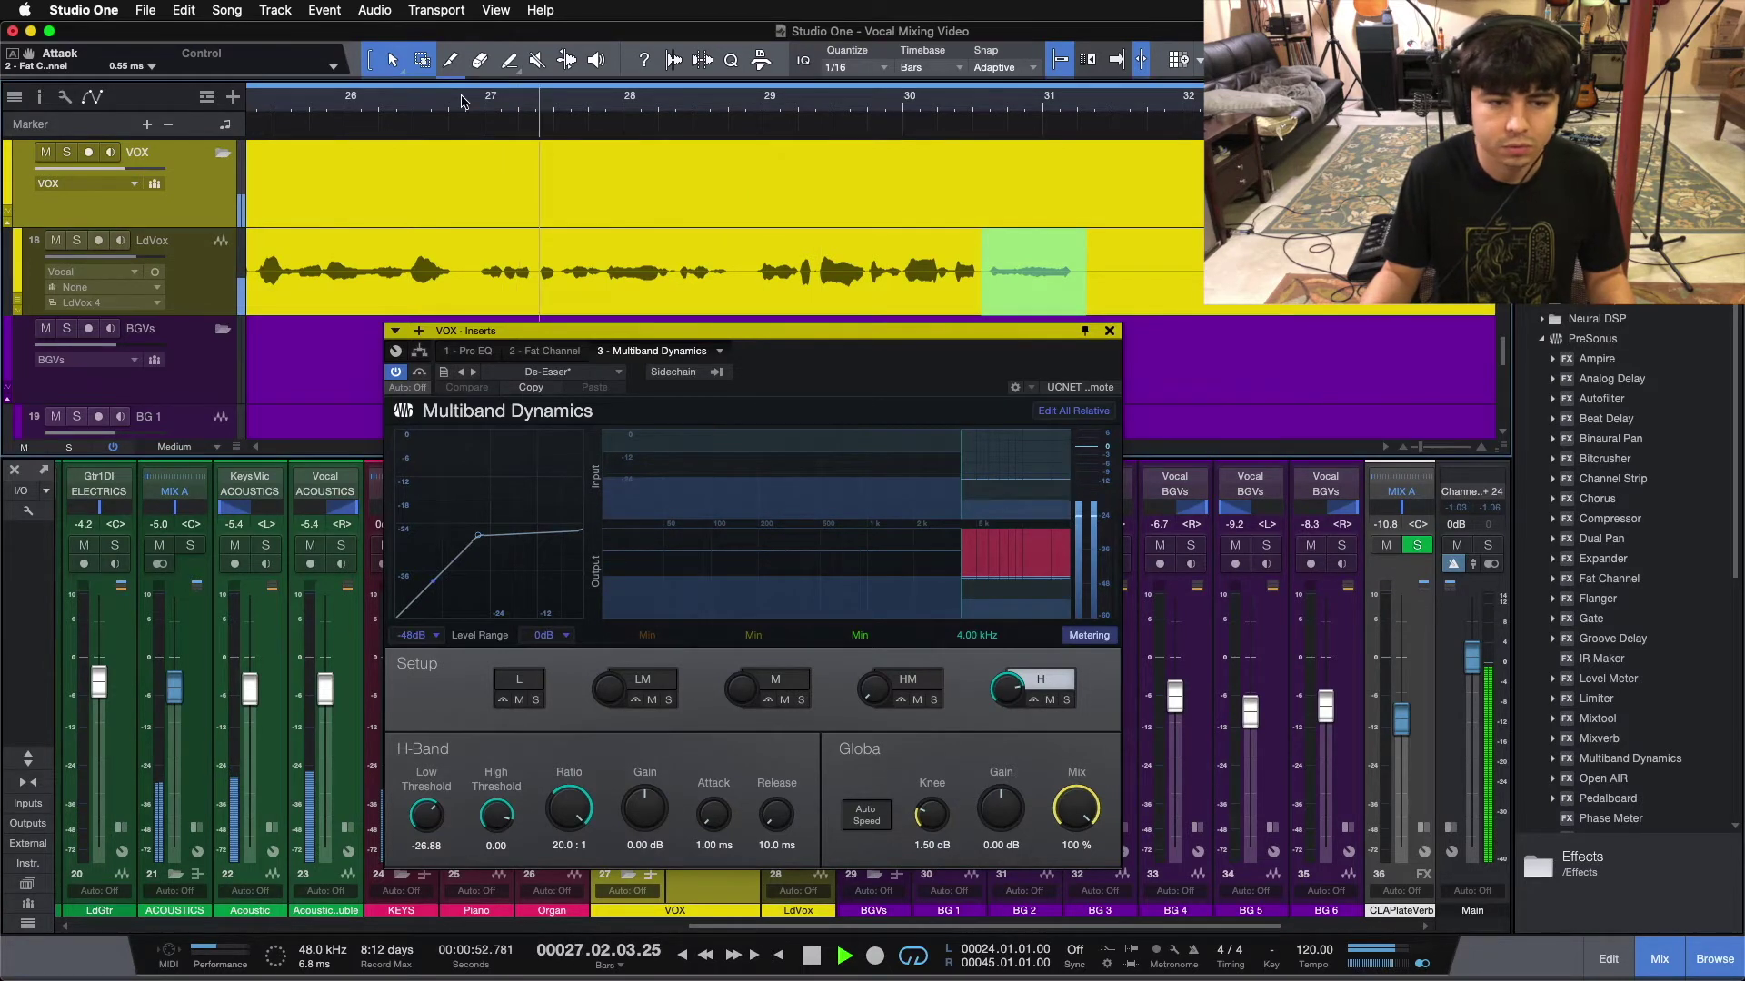
key("space")
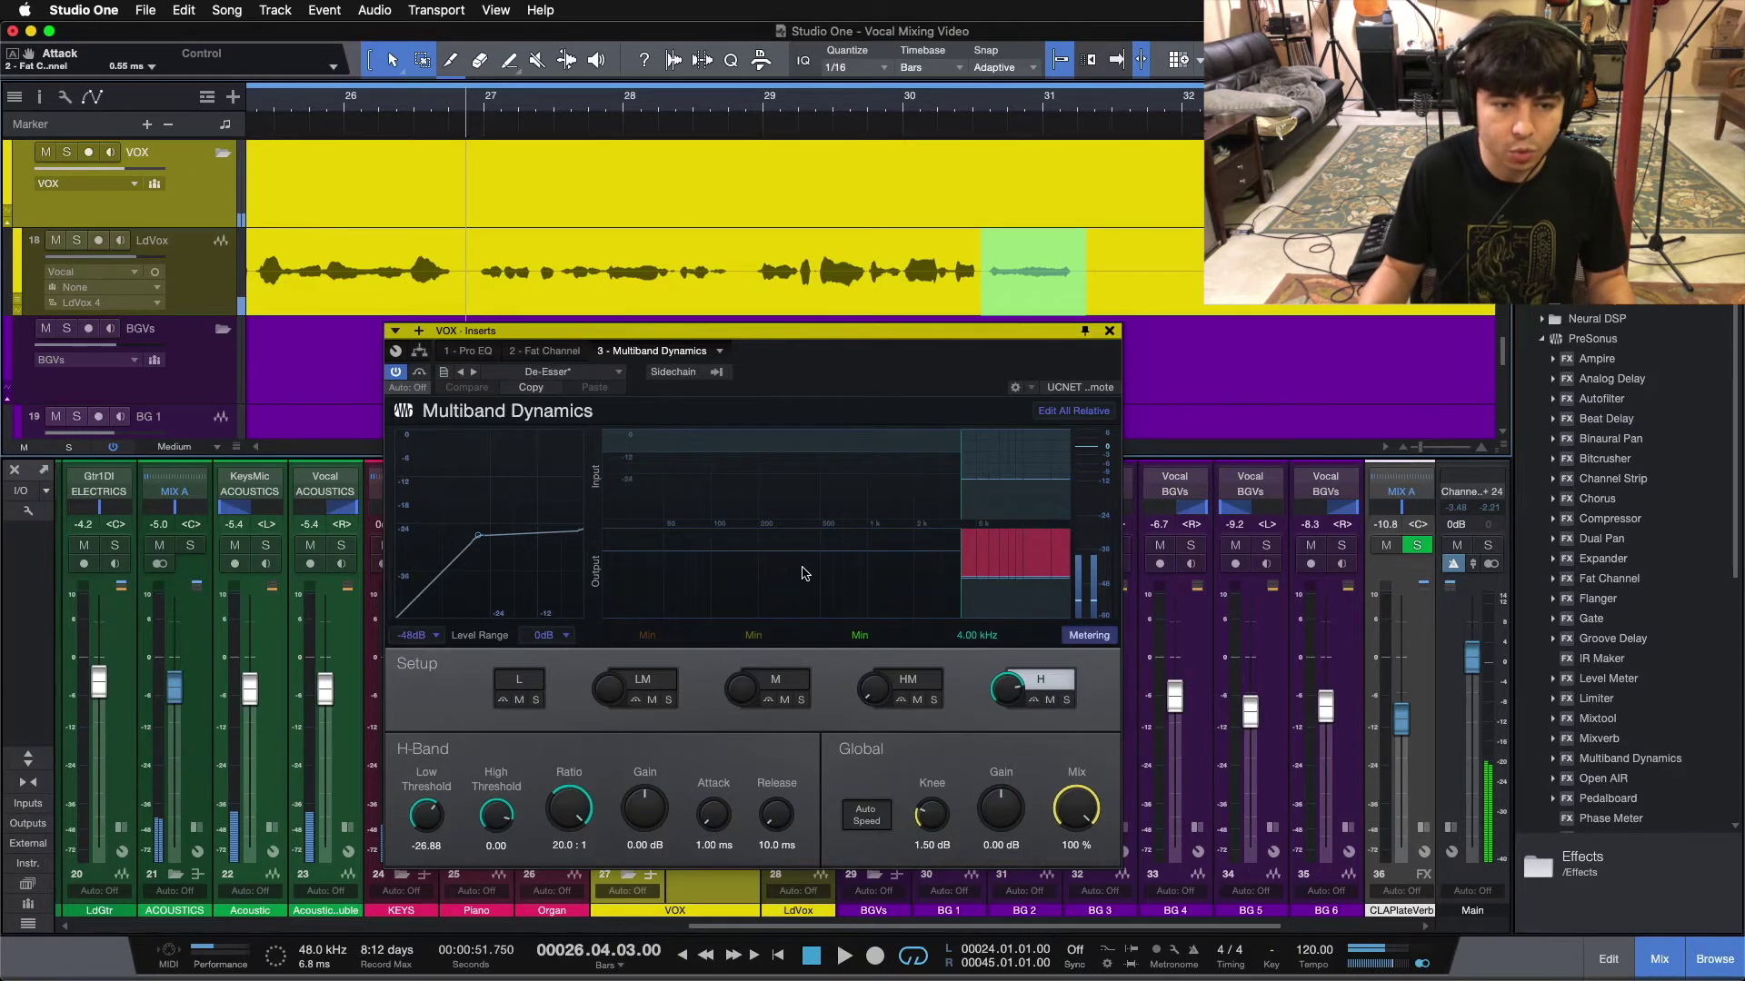
Bypass Multiband Dynamics to hear the phrase from just before bar 27 without de-essing, and switch it back on.
left_click(396, 372)
key("space")
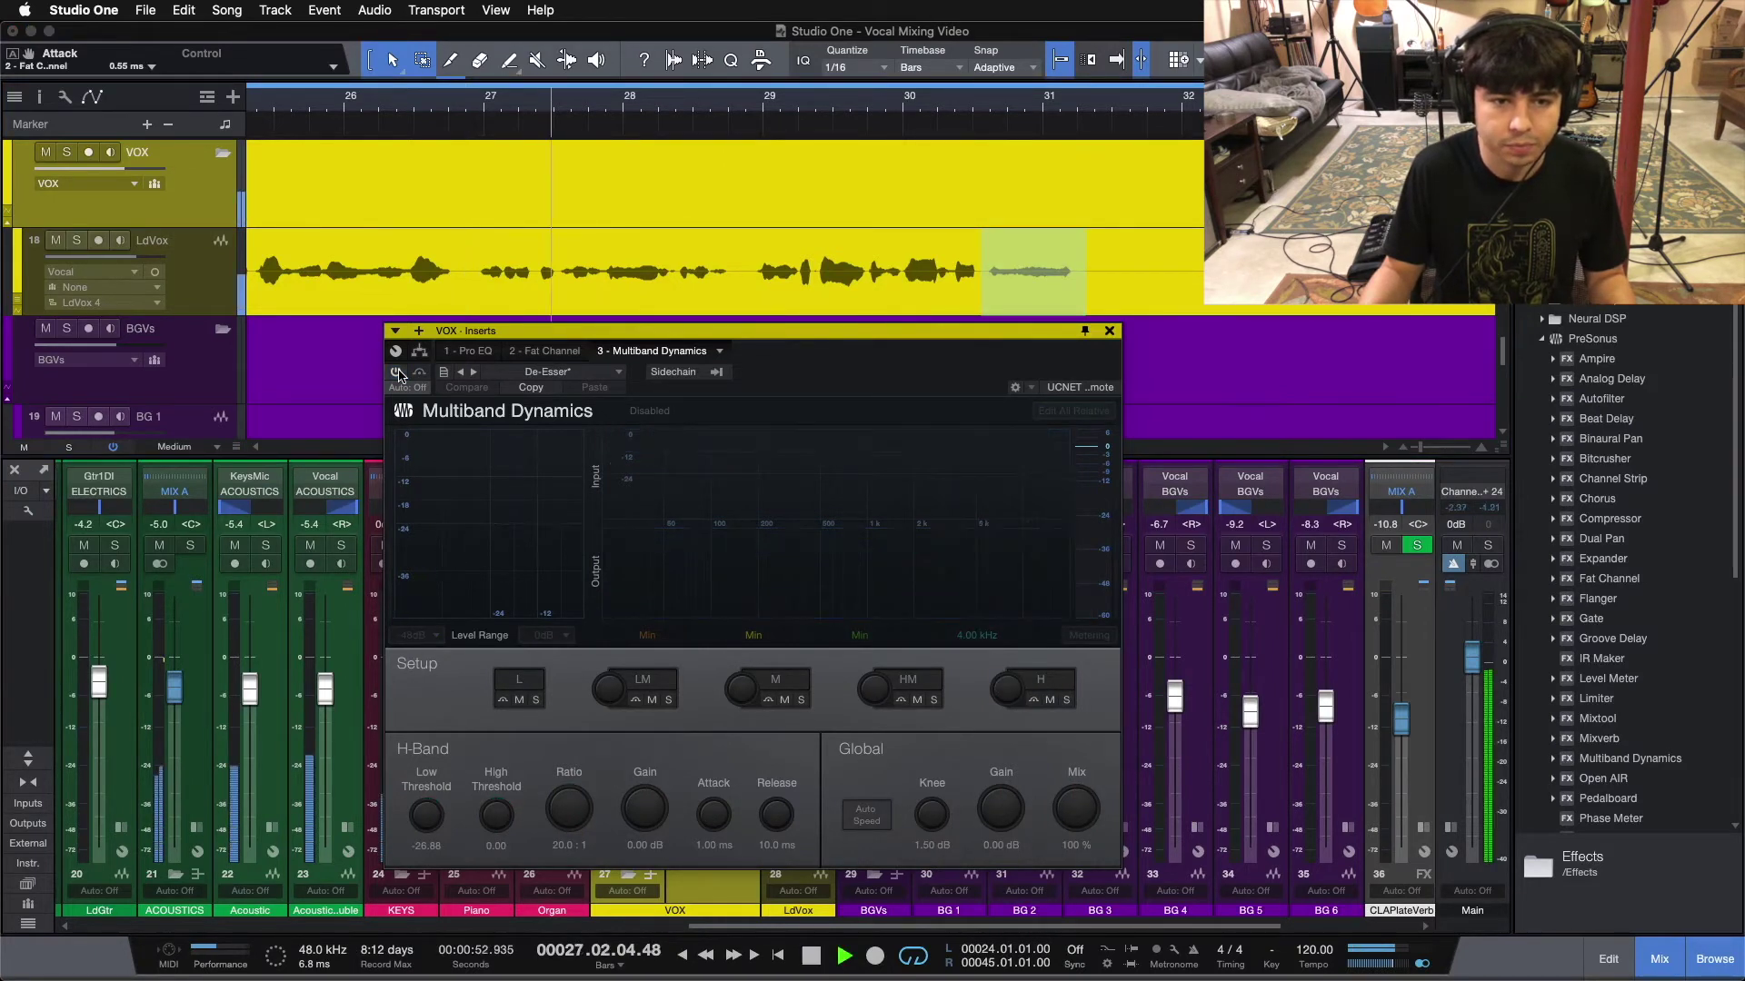
key("space")
left_click(465, 109)
left_click(395, 372)
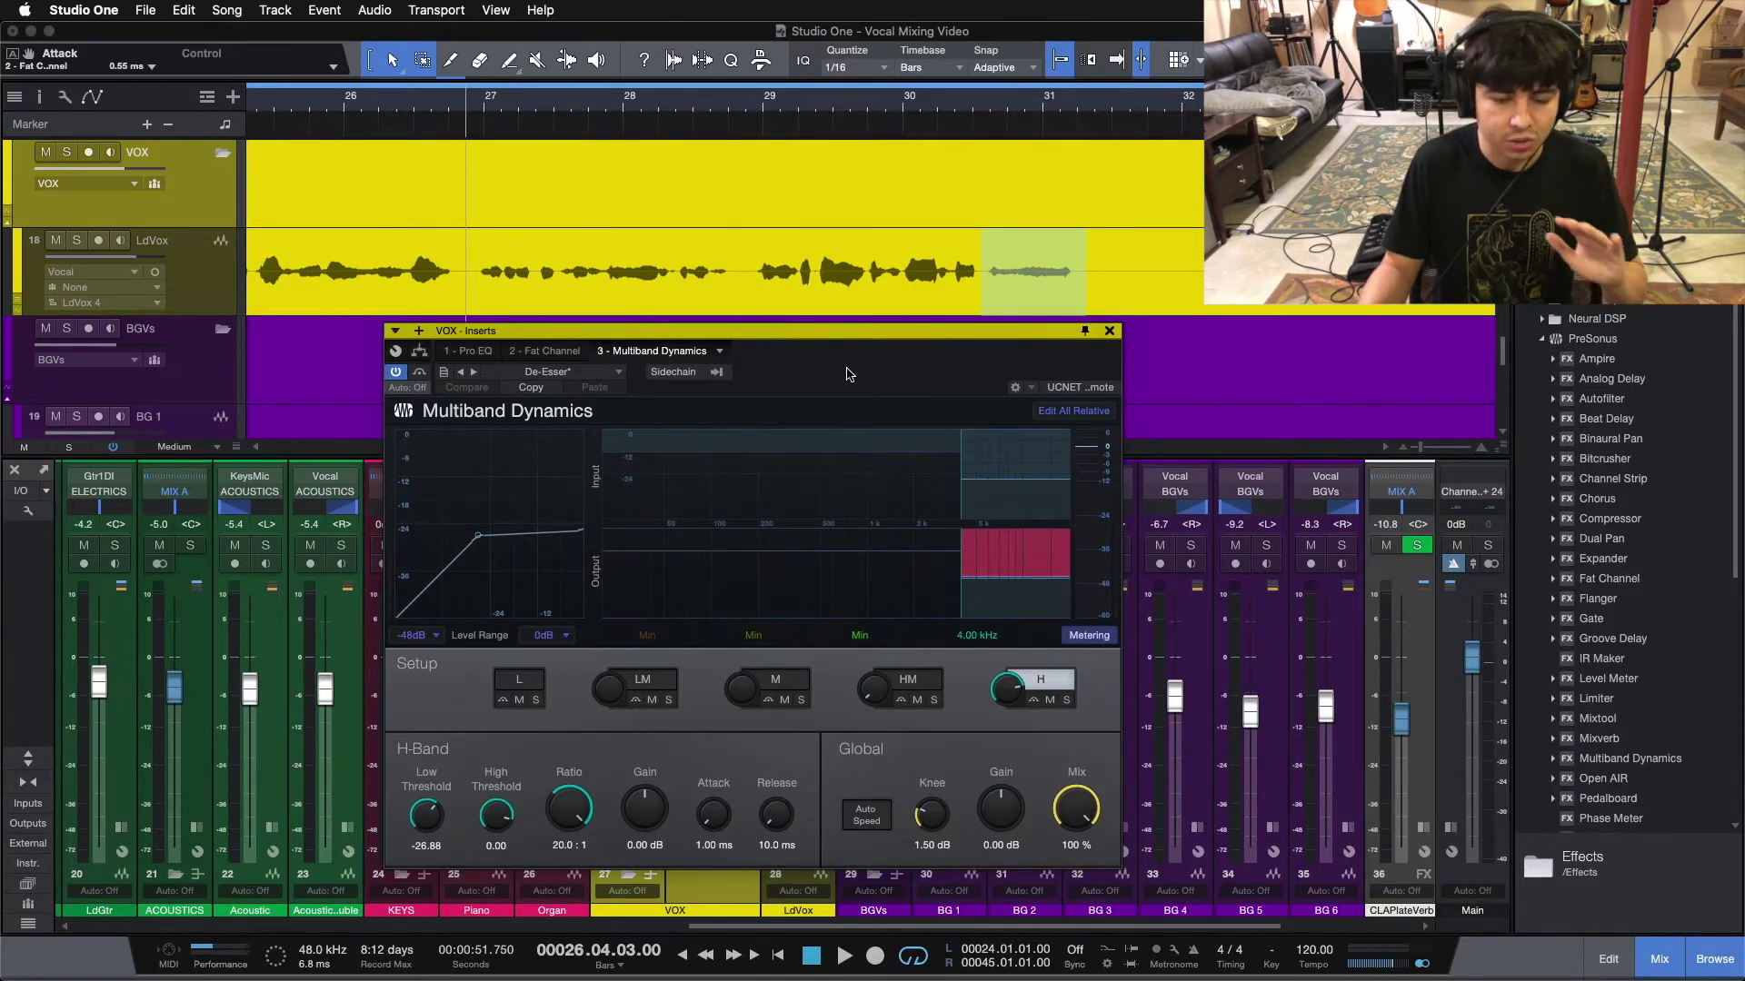
Replay the vocal phrase from just before bar 27 with the de-esser active to judge the sibilance.
key("KP_1")
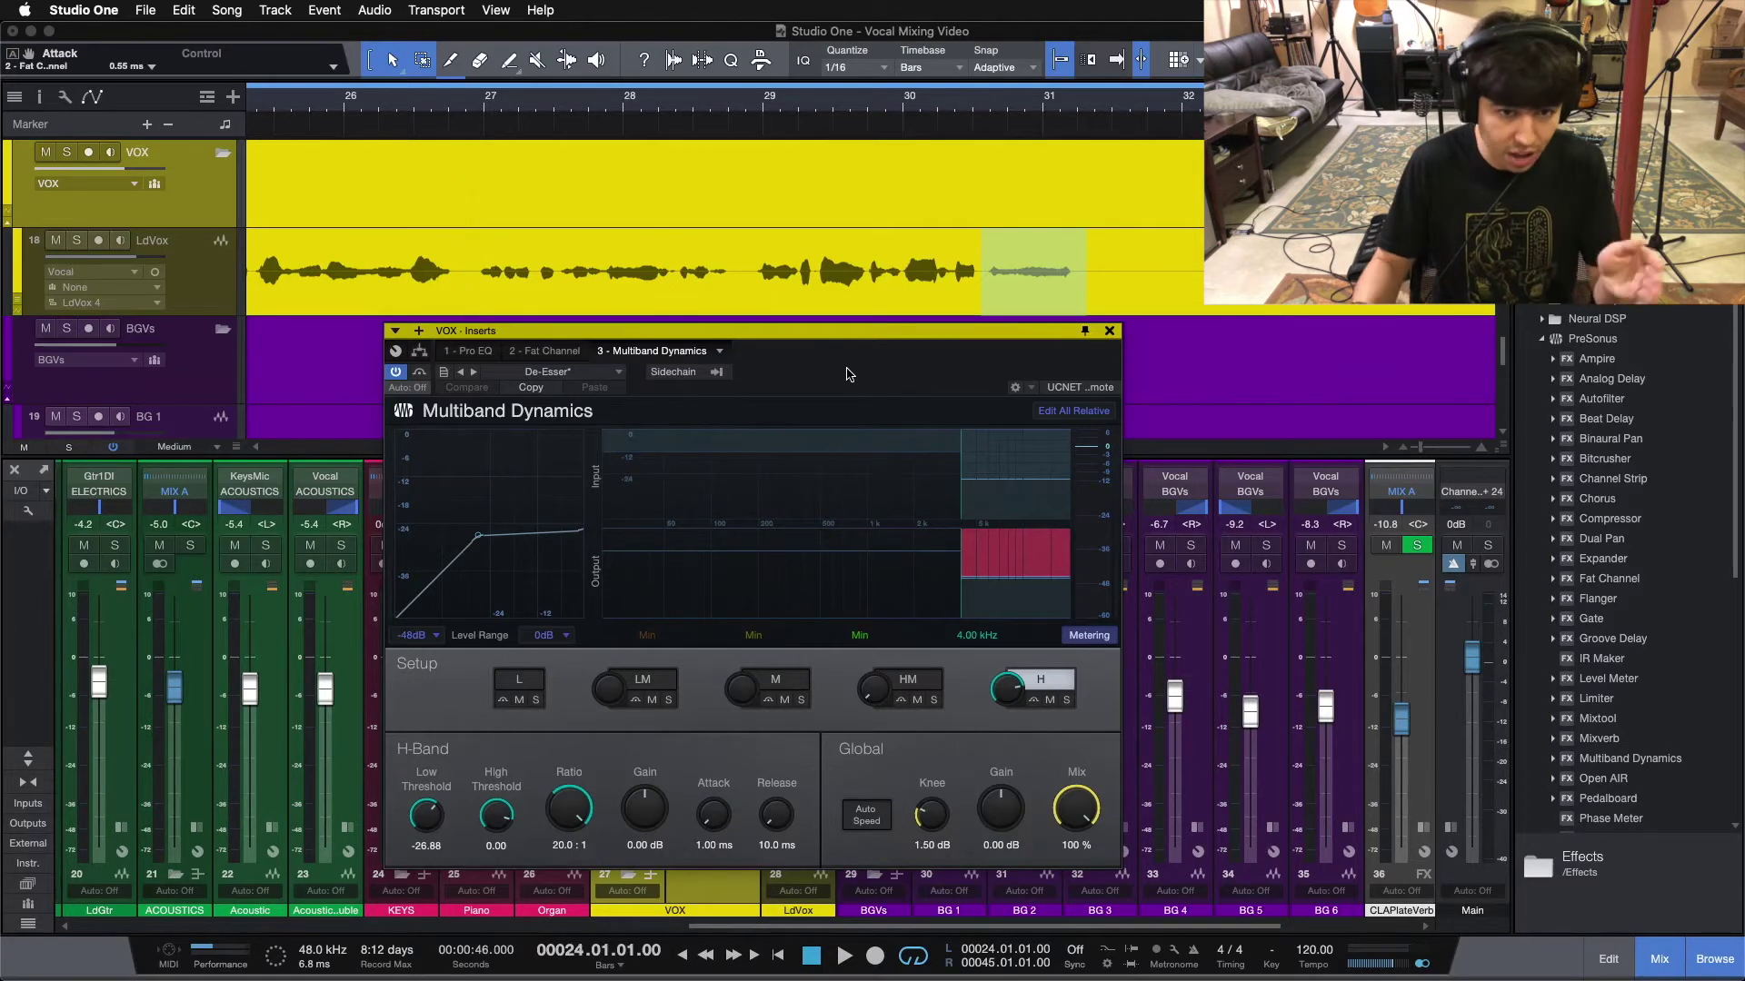
left_click(460, 107)
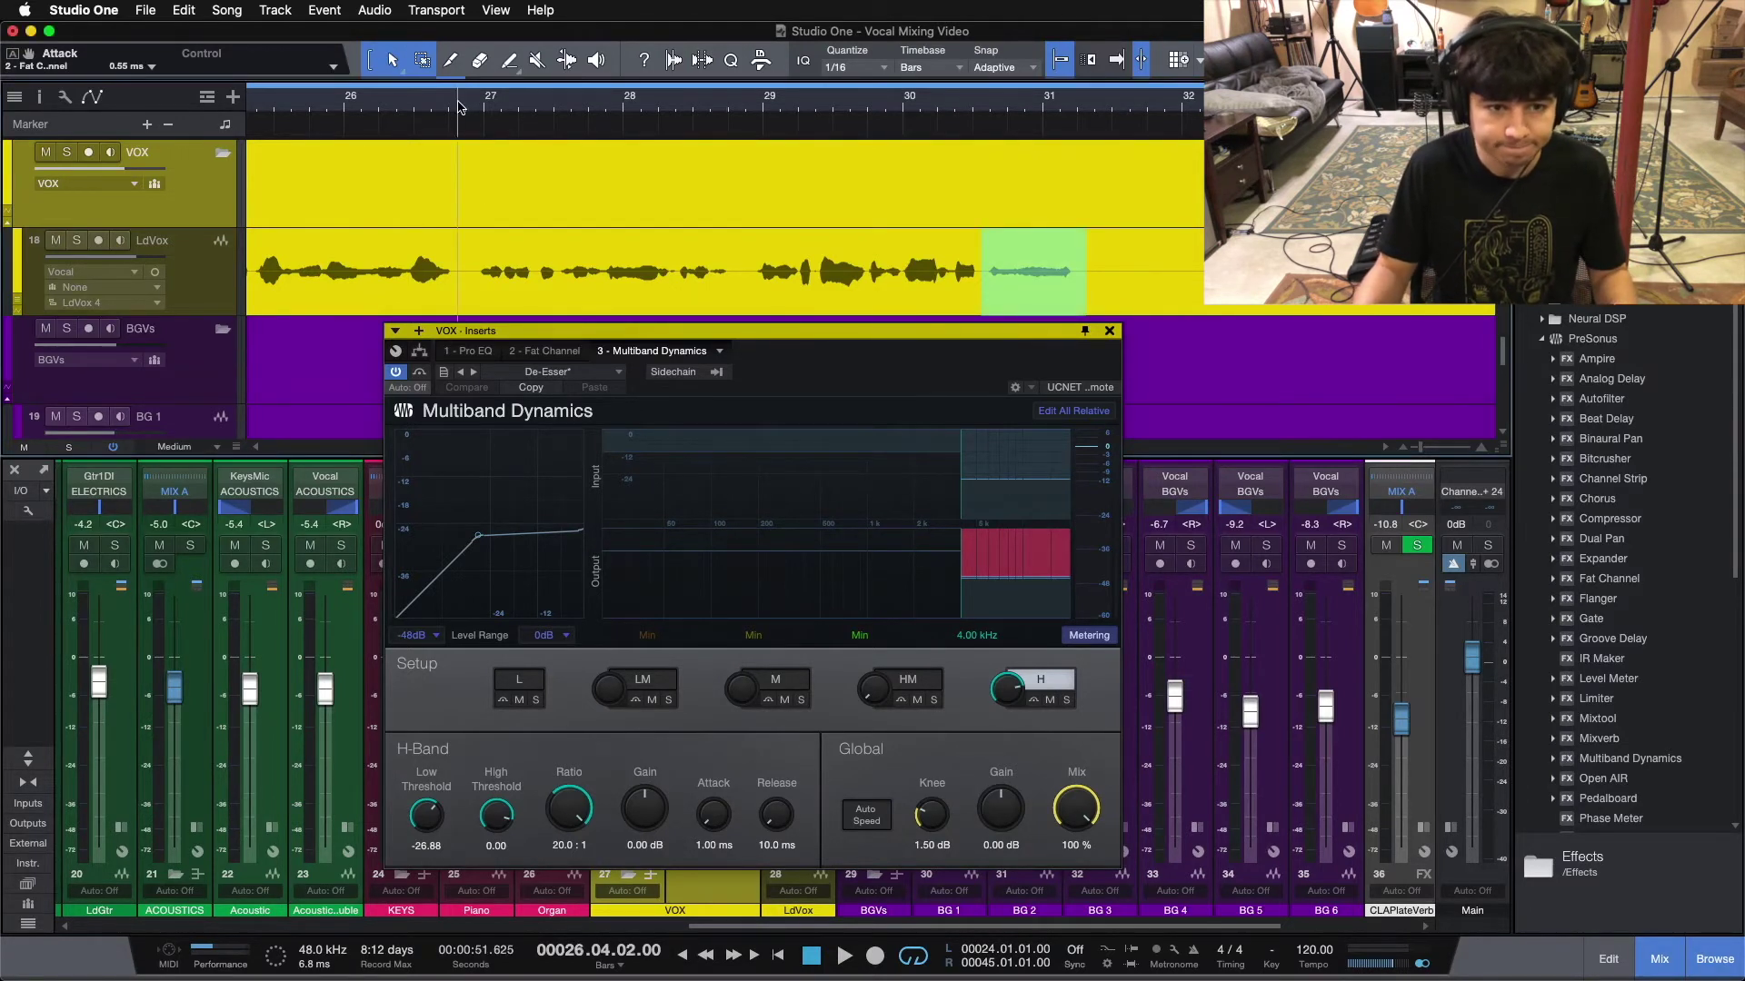
key("space")
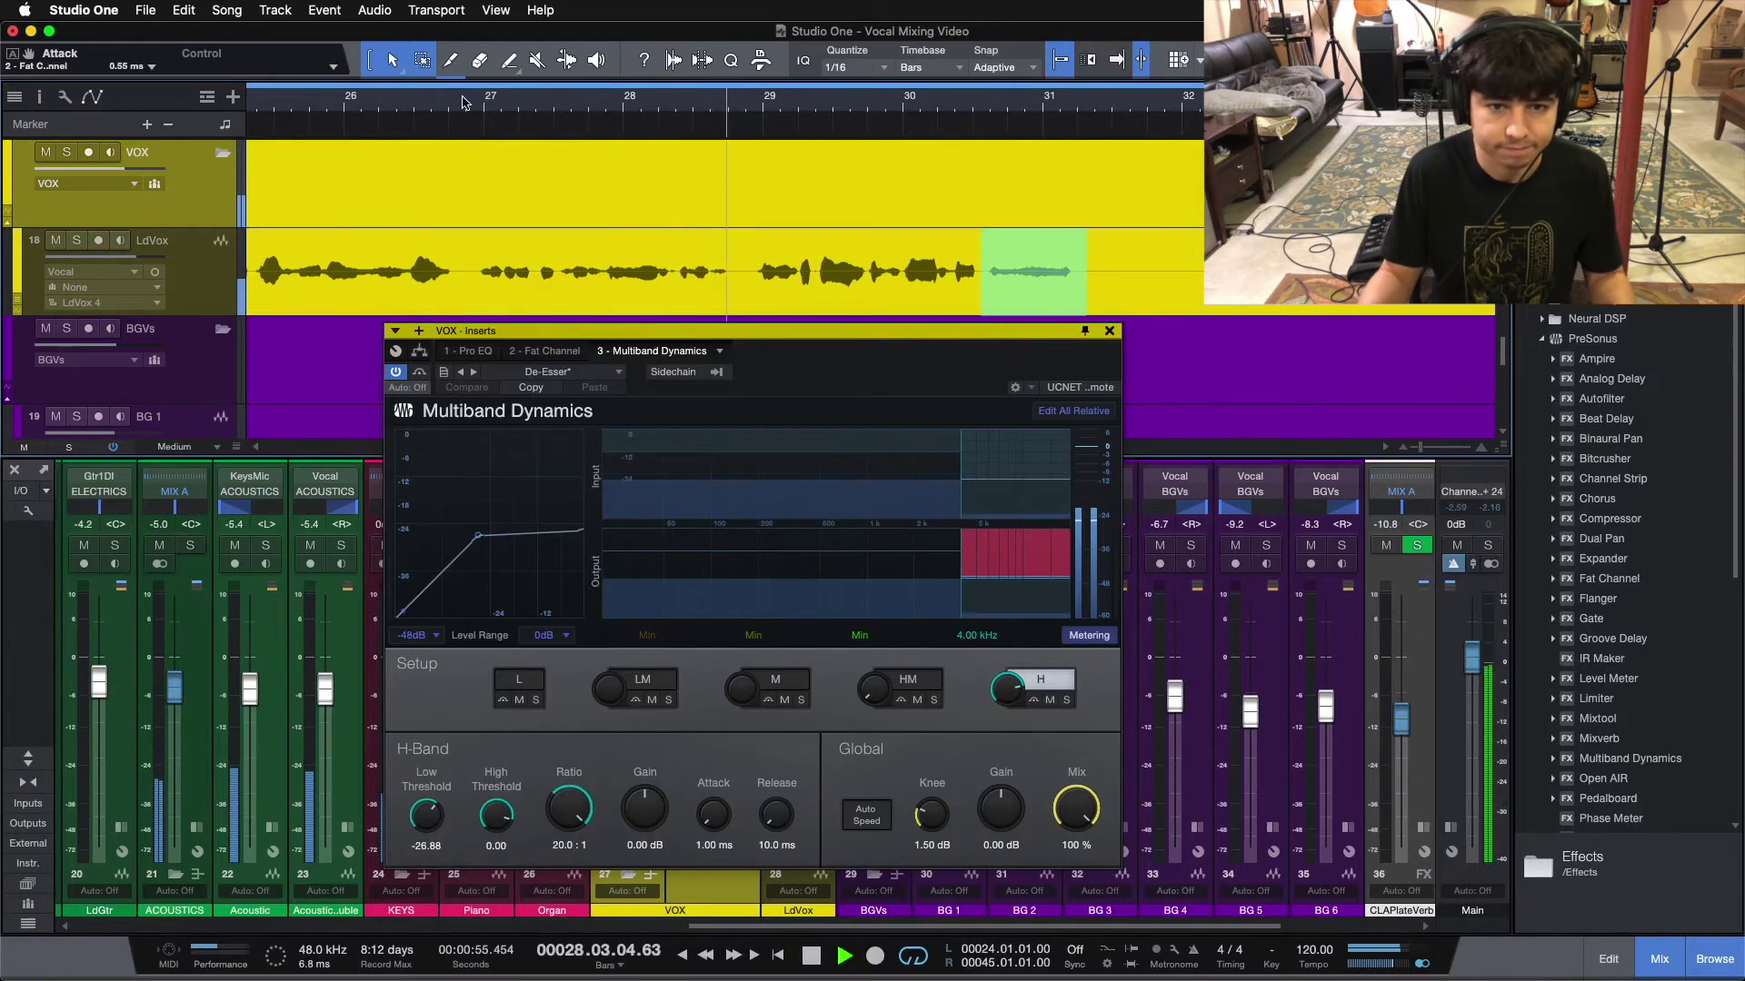
key("space")
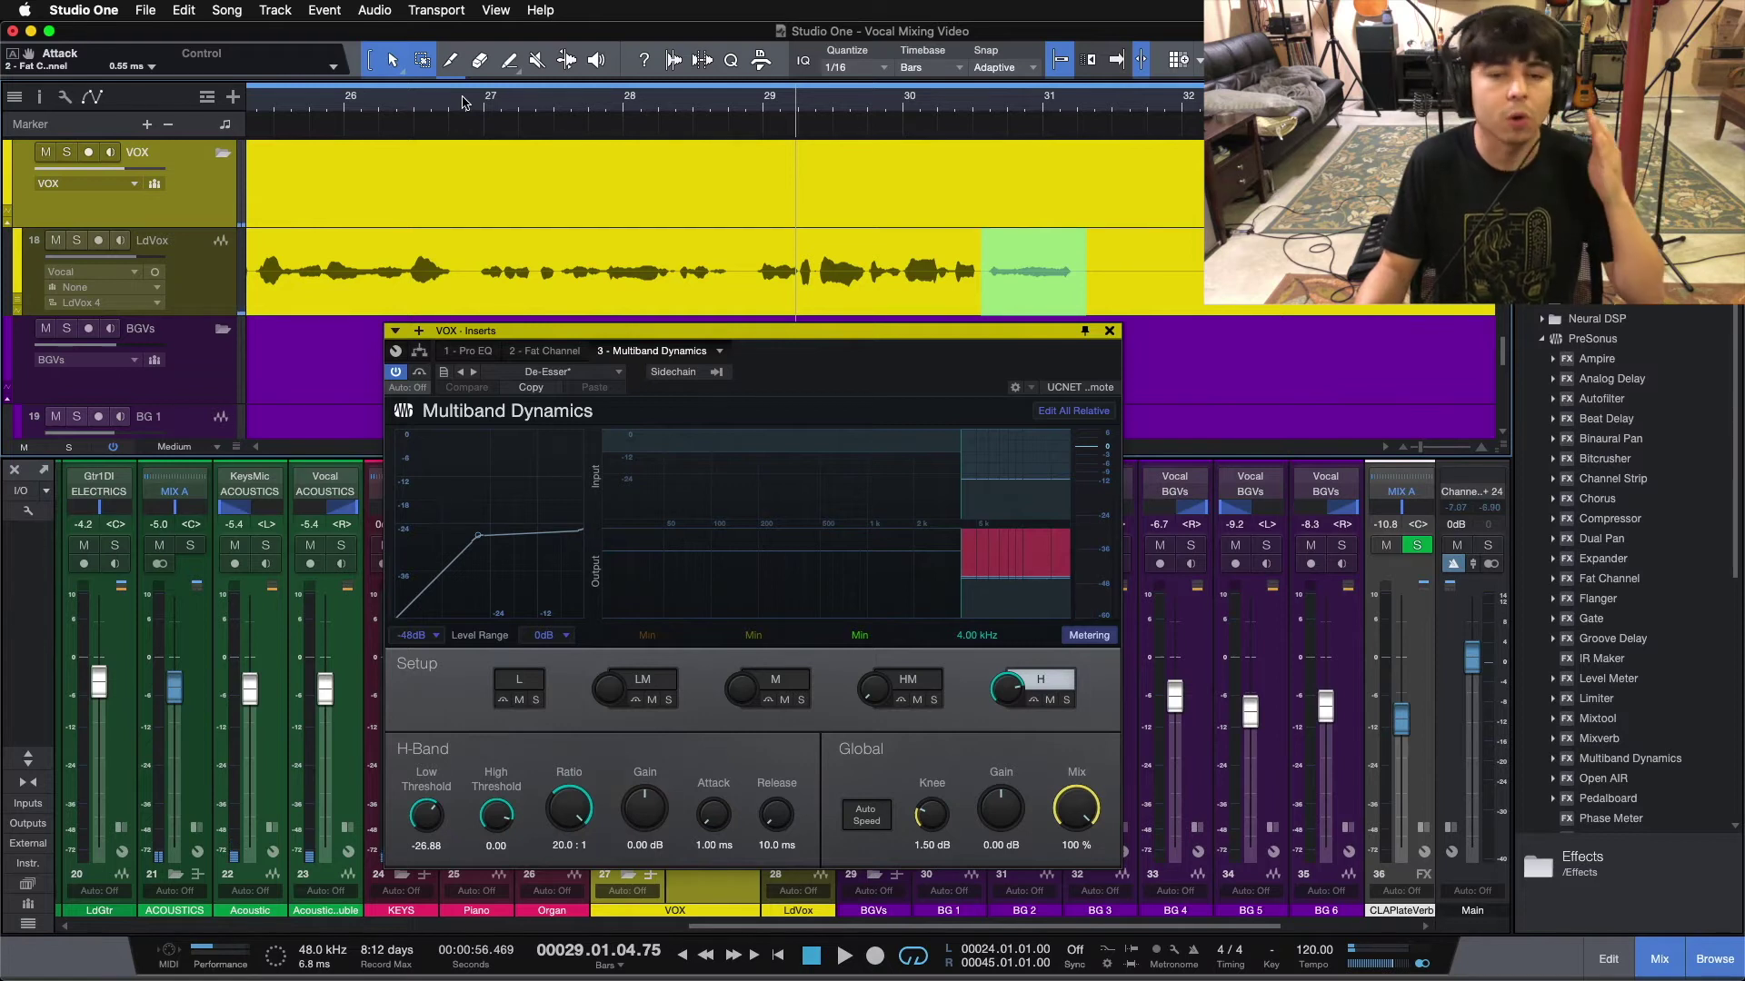
Compare the phrase from just before bar 27 again with Multiband Dynamics bypassed.
left_click(464, 100)
left_click(394, 373)
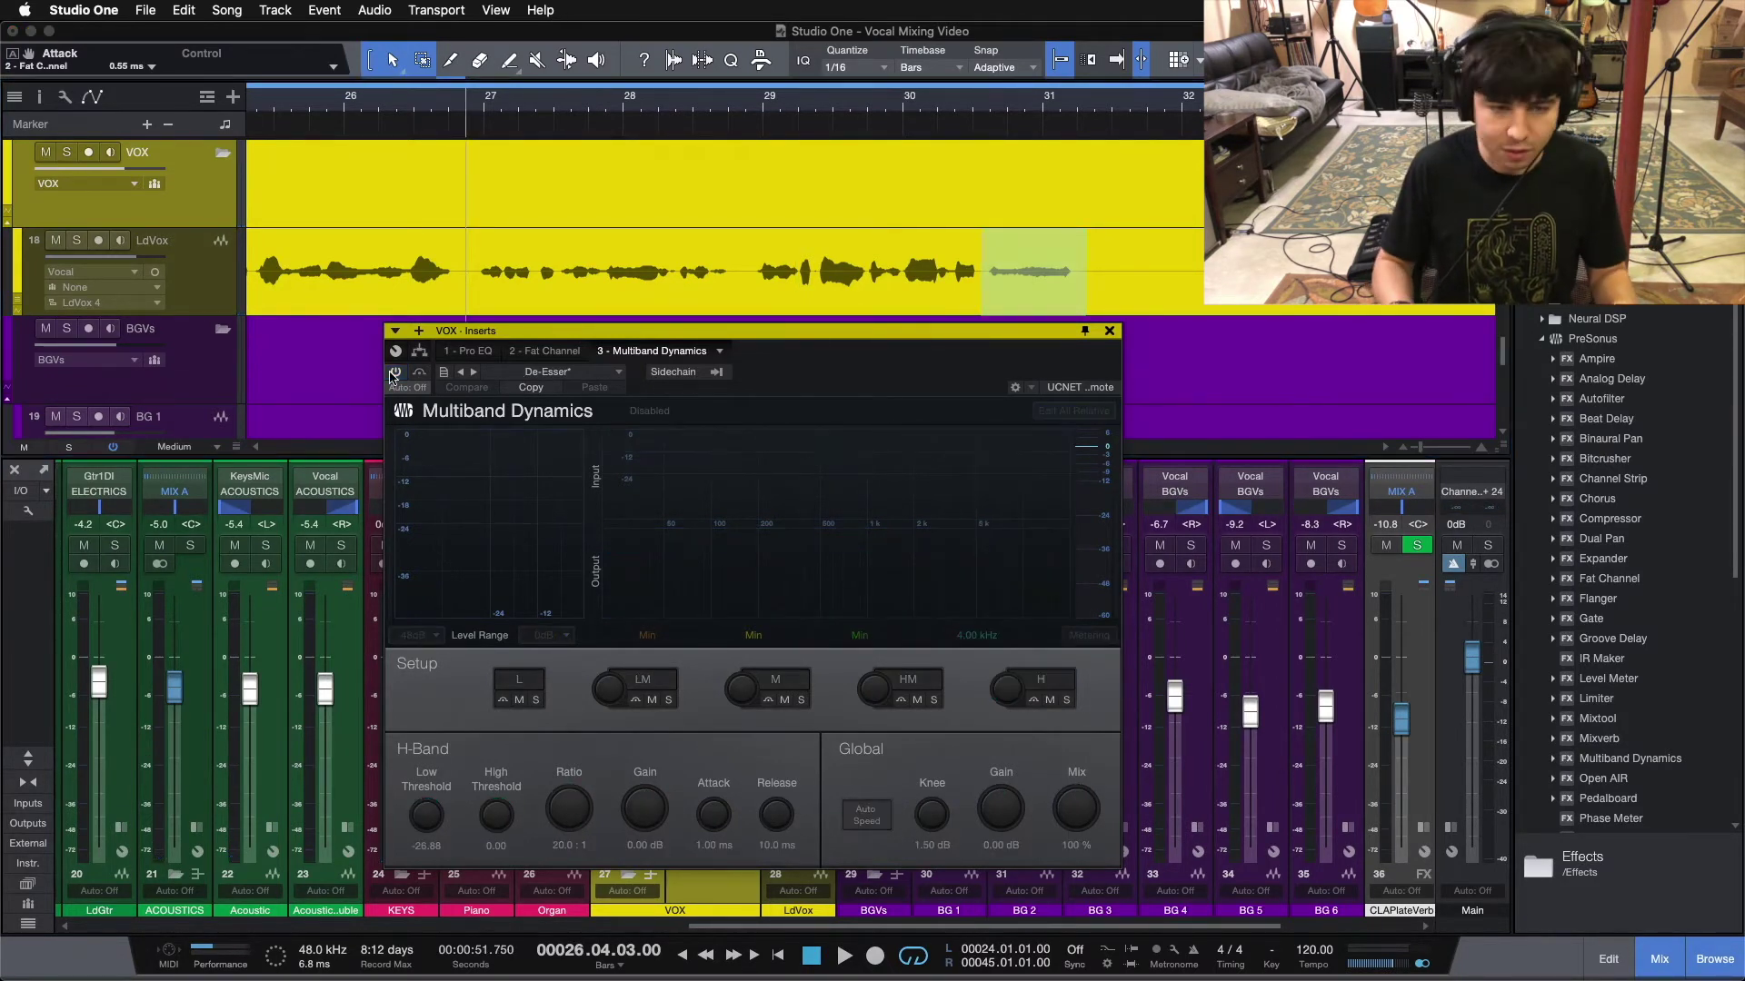
left_click(395, 373)
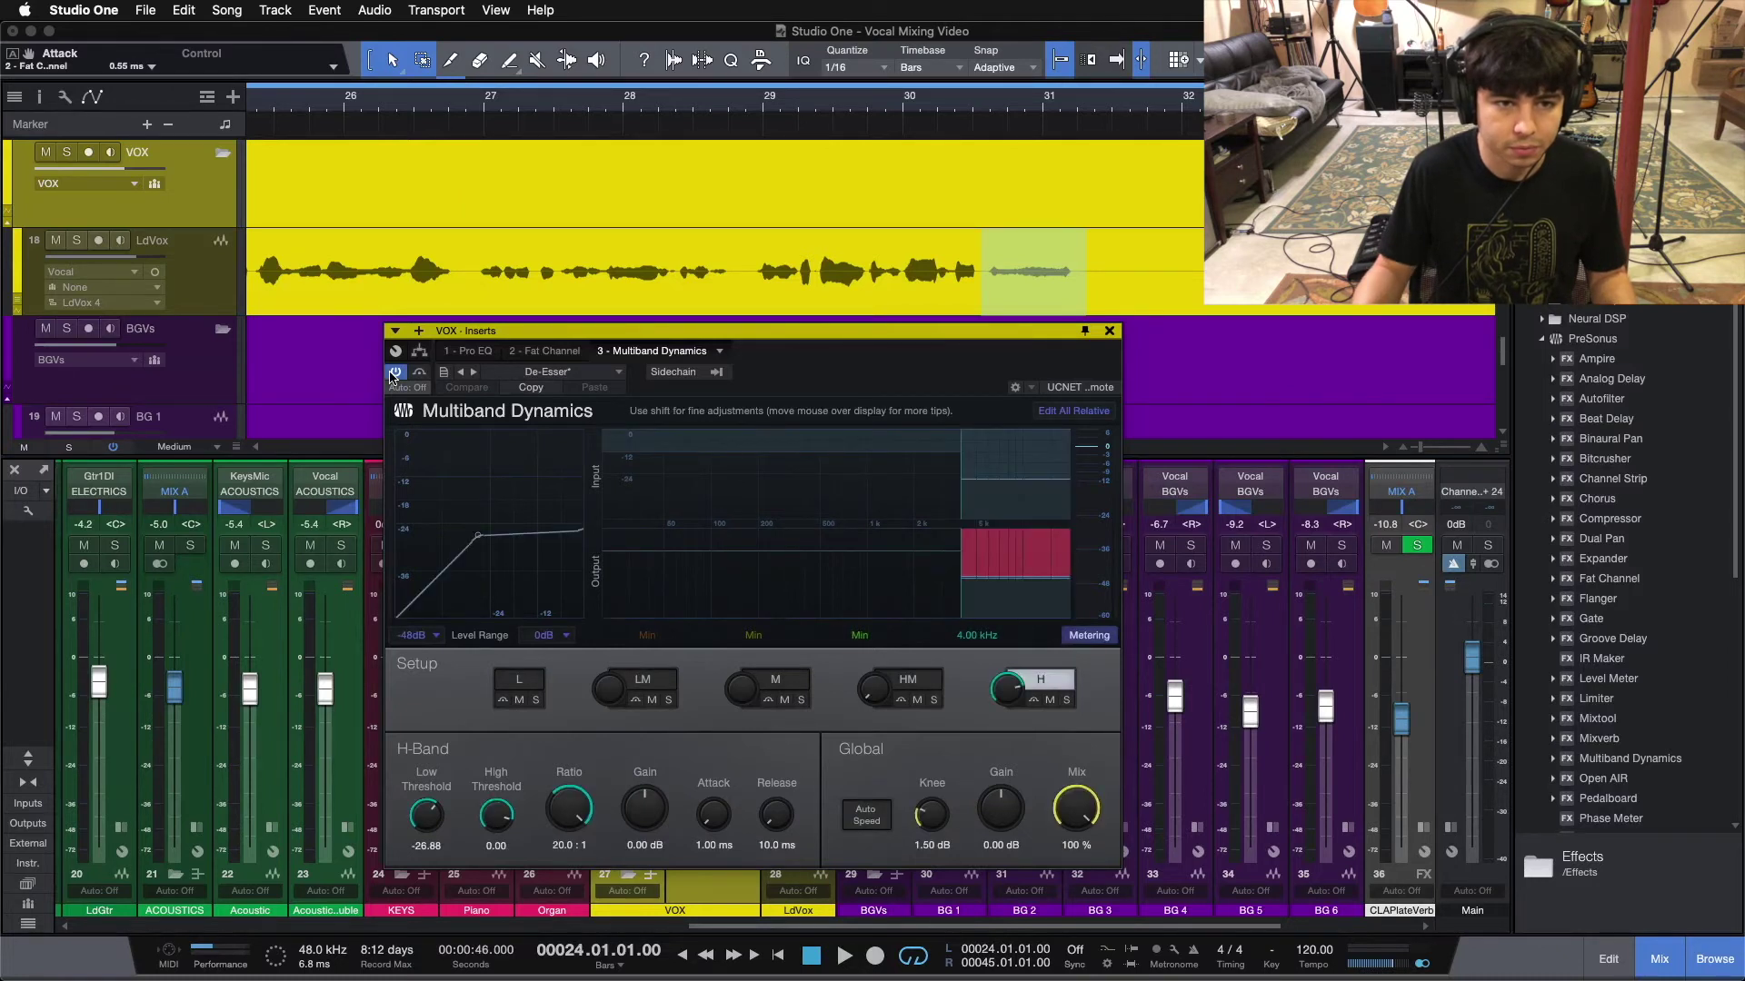
left_click(457, 109)
key("space")
left_click(395, 373)
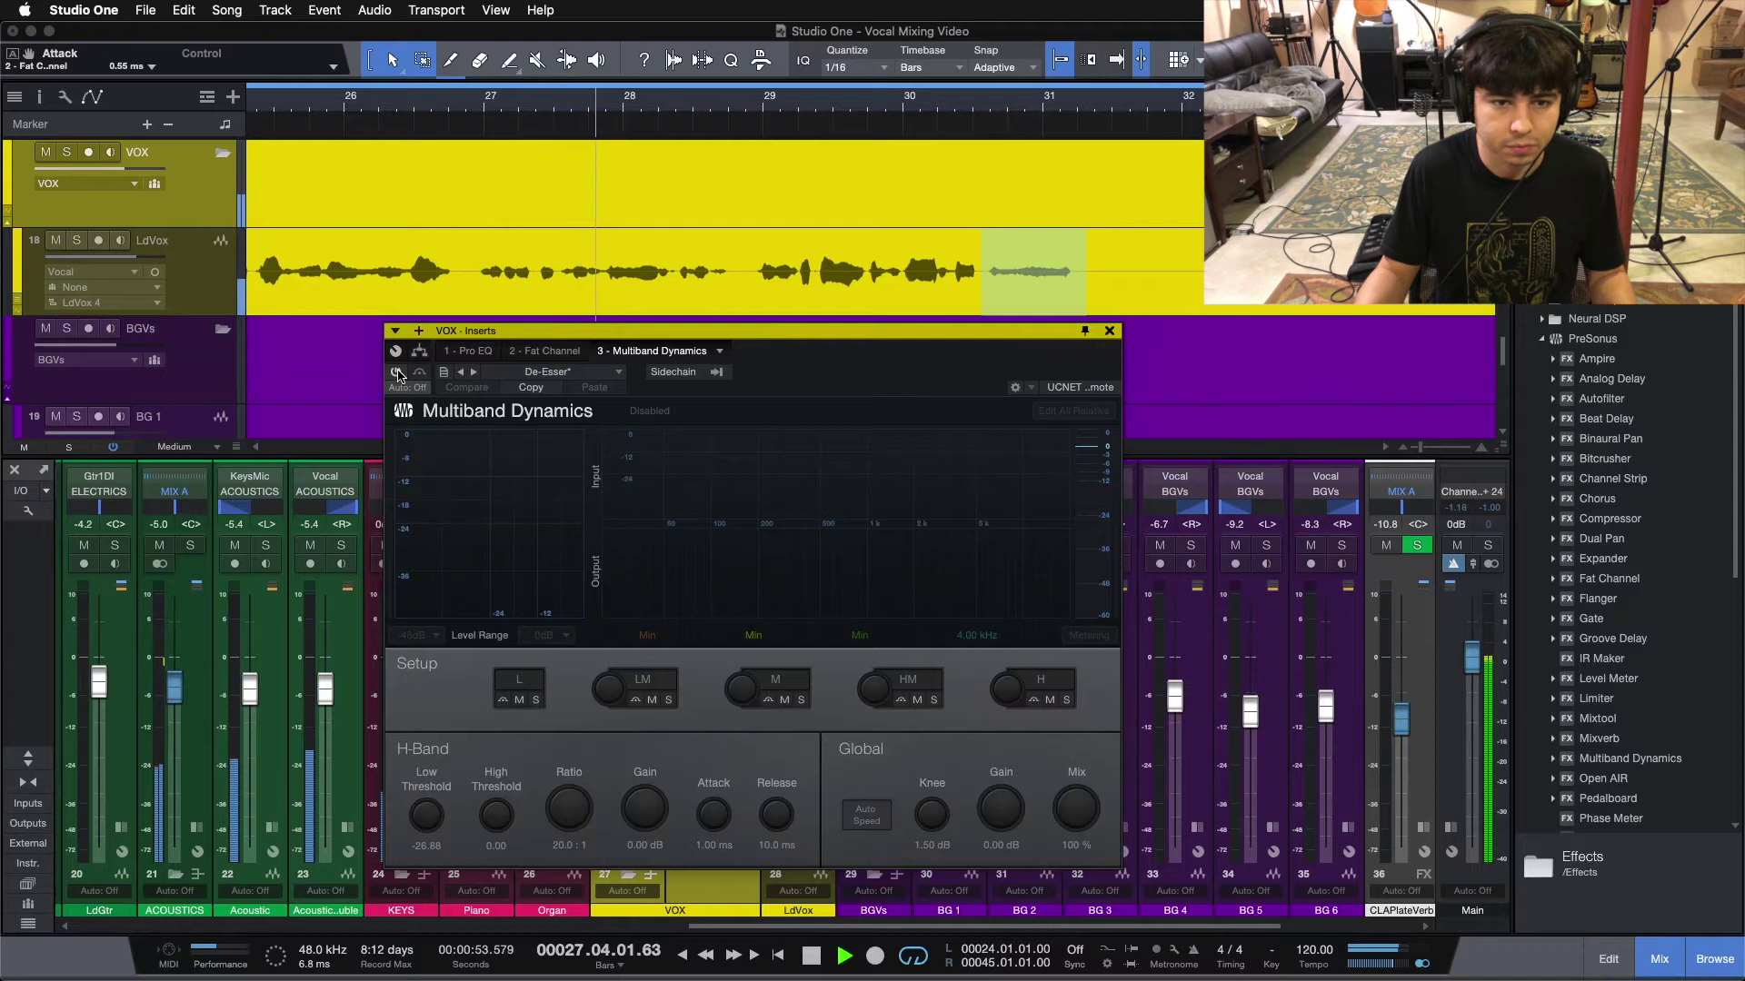
key("space")
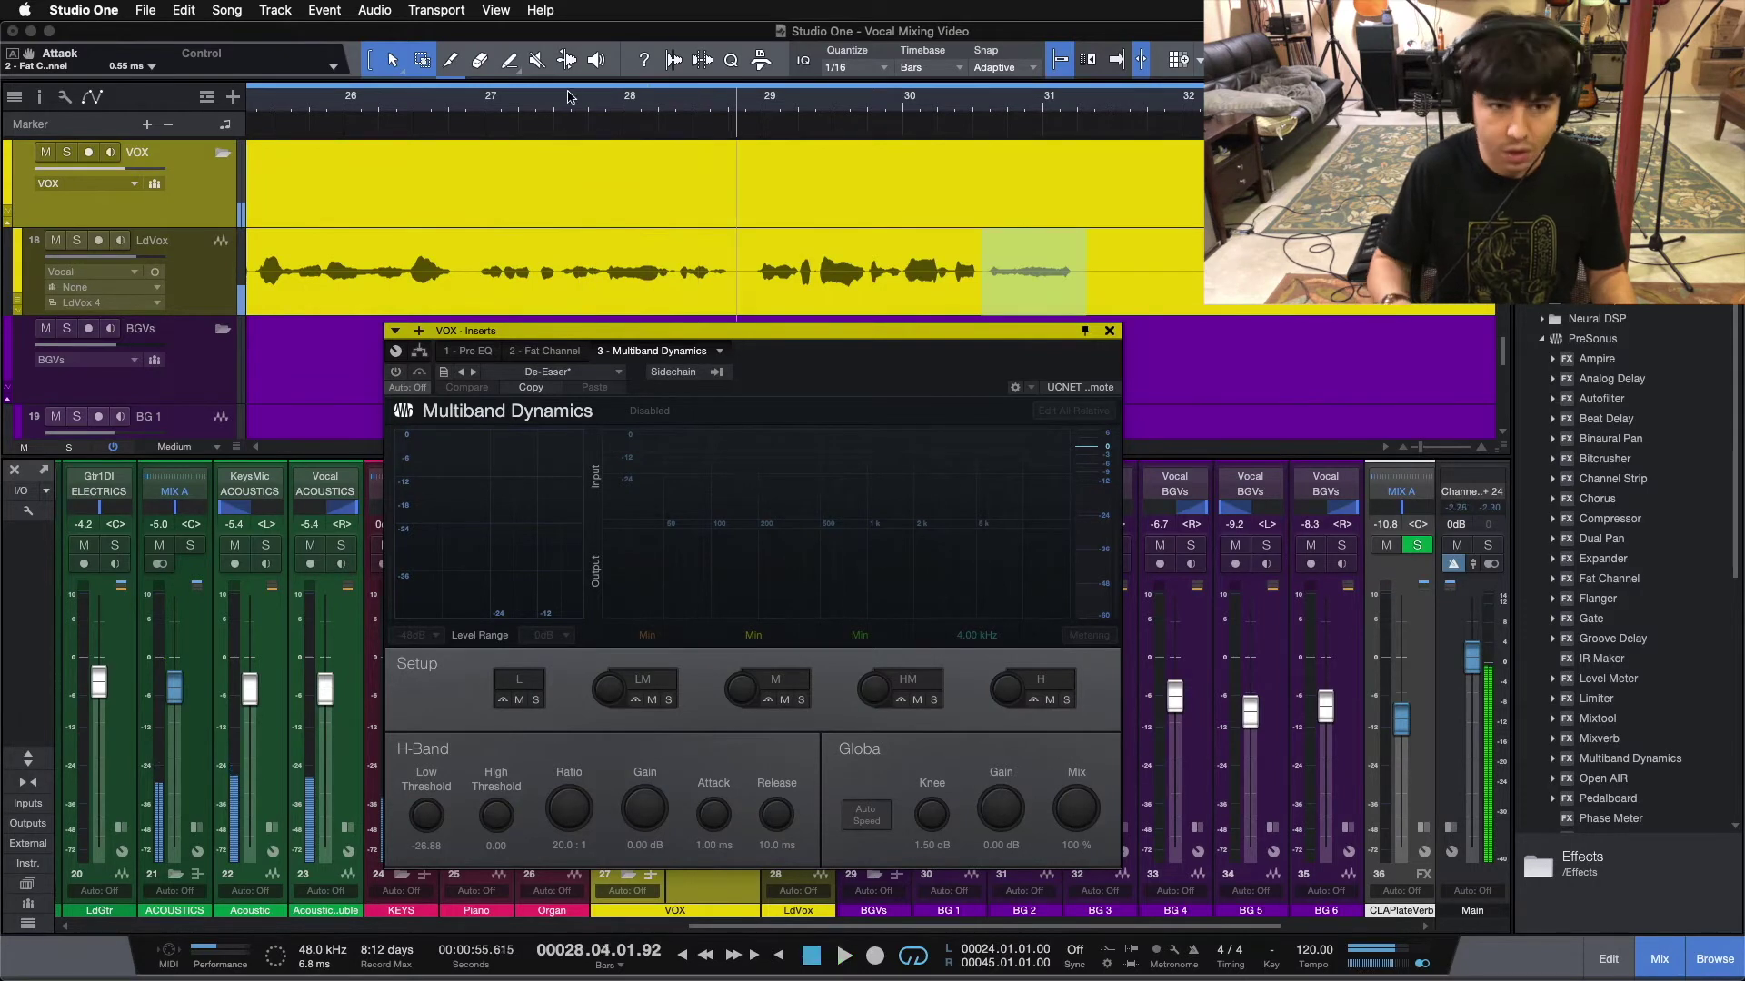
Reactivate Multiband Dynamics on the VOX bus, play the vocal from about bar 27 and close the plug-in window.
left_click(485, 109)
left_click(397, 372)
key("space")
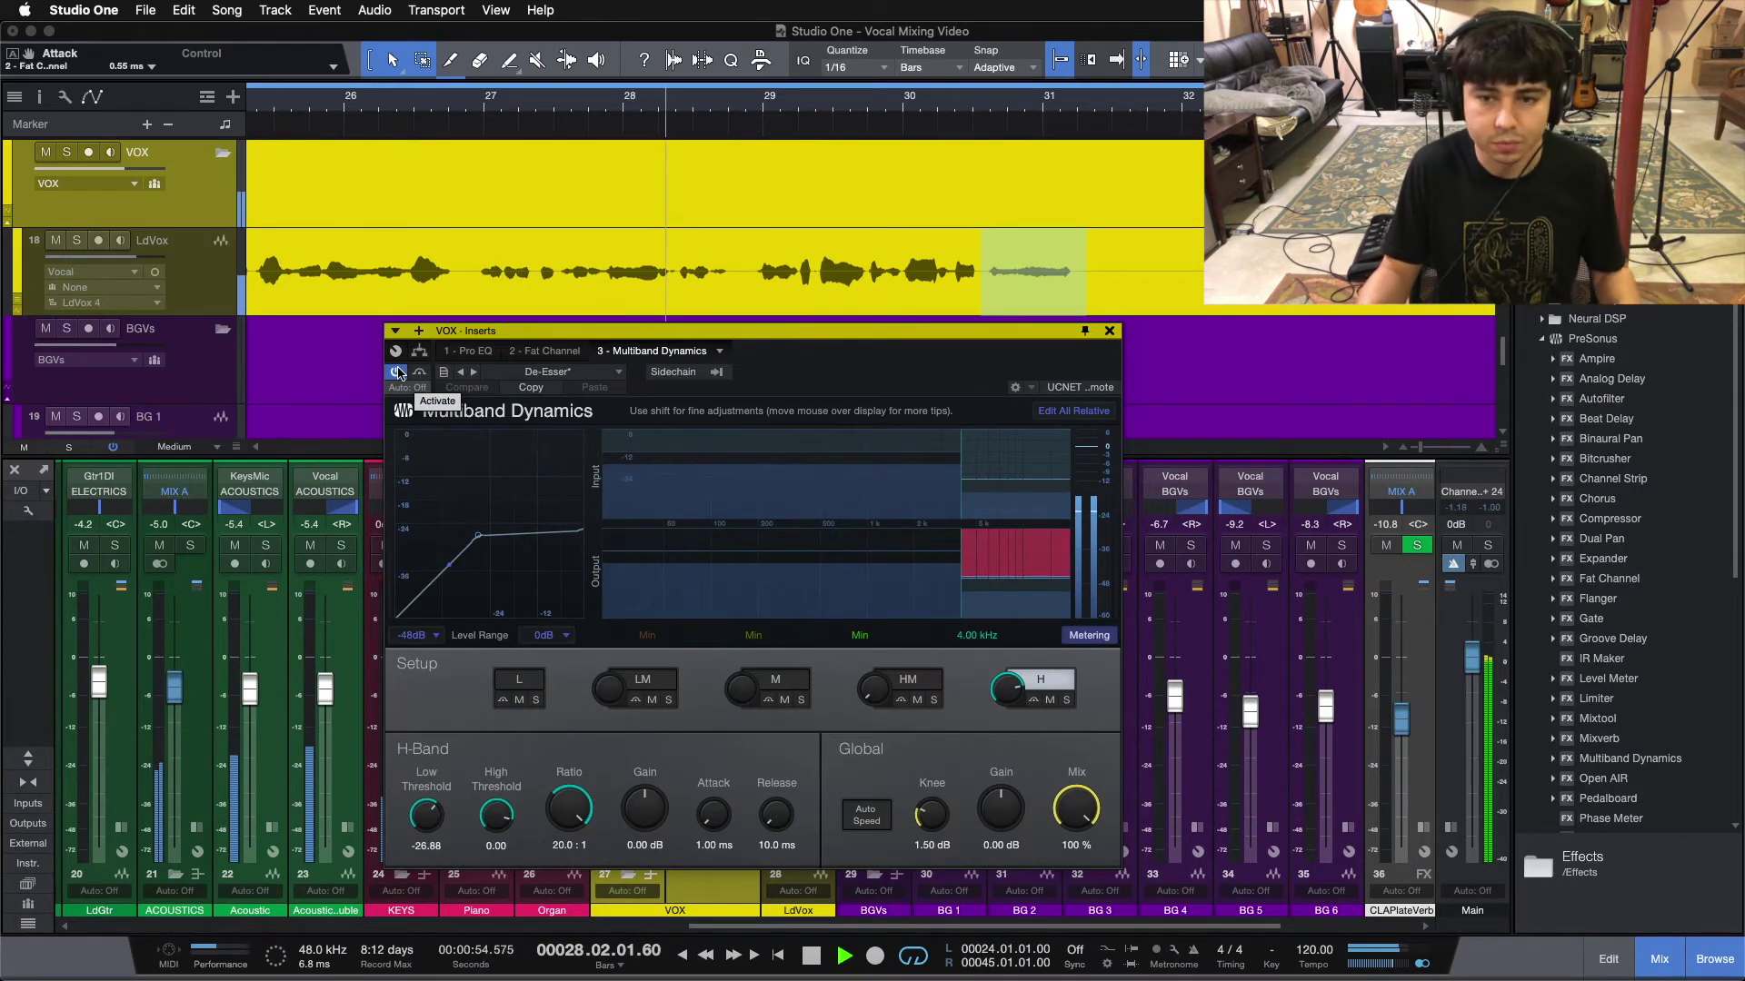
key("space")
left_click(1108, 331)
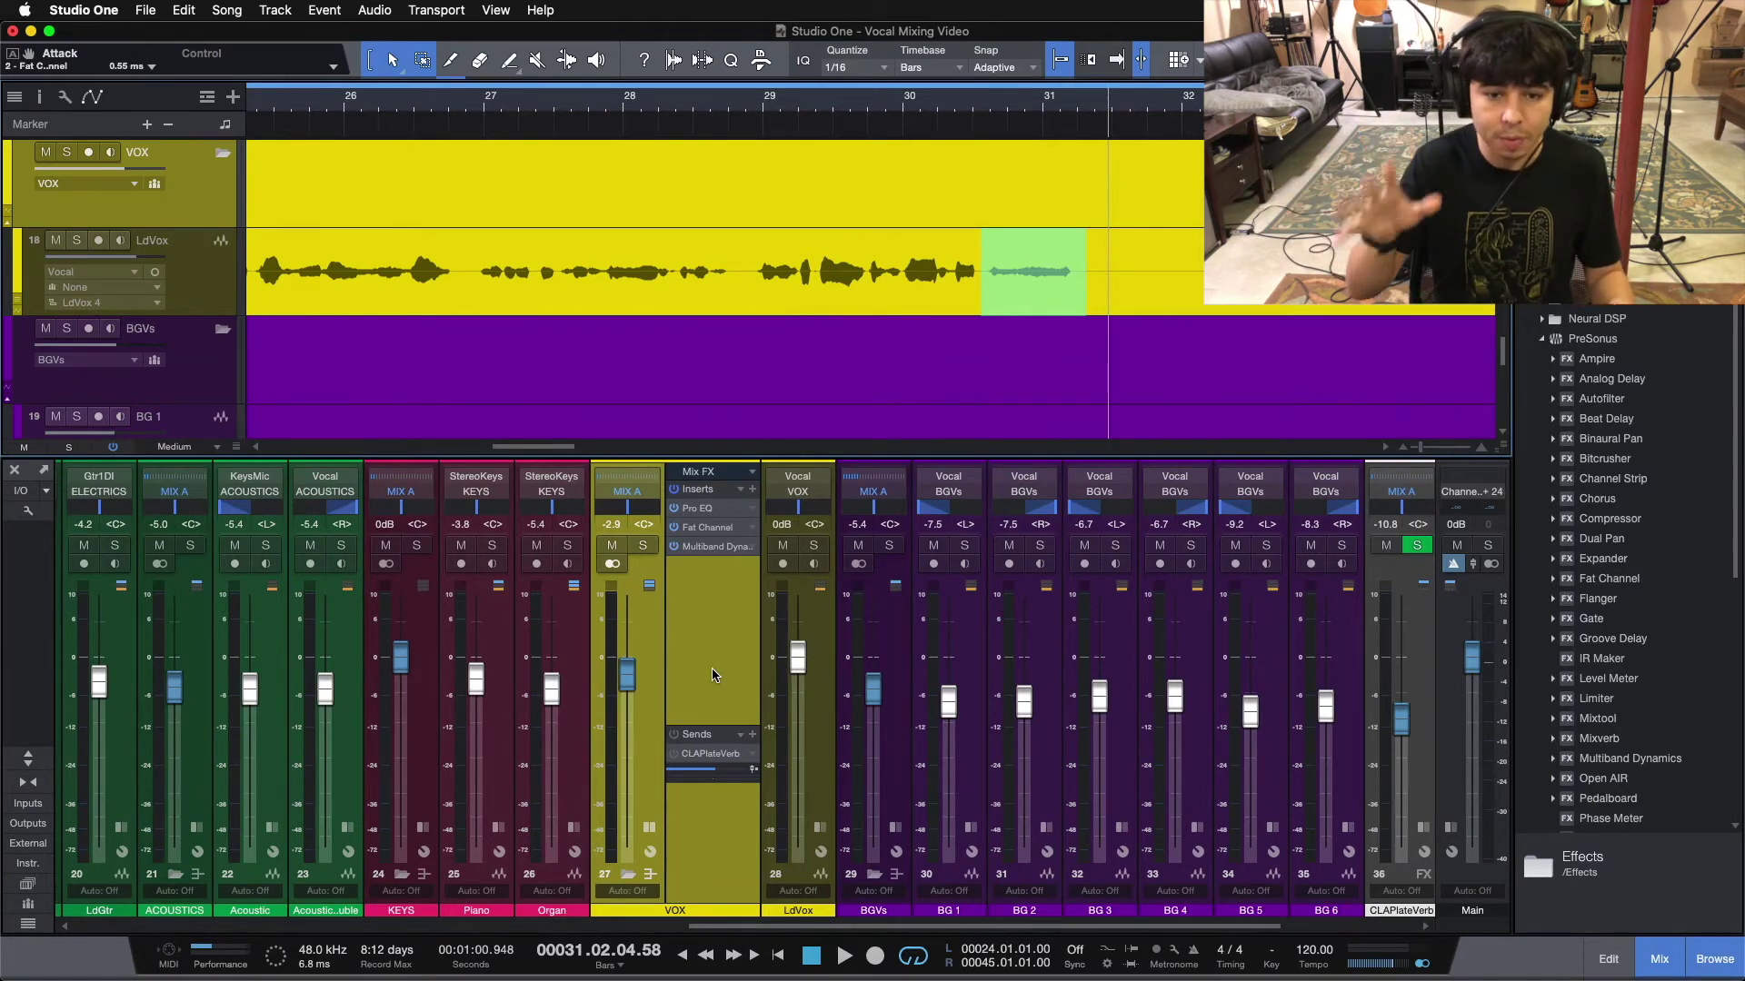
Mark the opening LdVox phrase from bar 24 to just before bar 27, and clear the selection.
left_click_drag(702, 100, 900, 99)
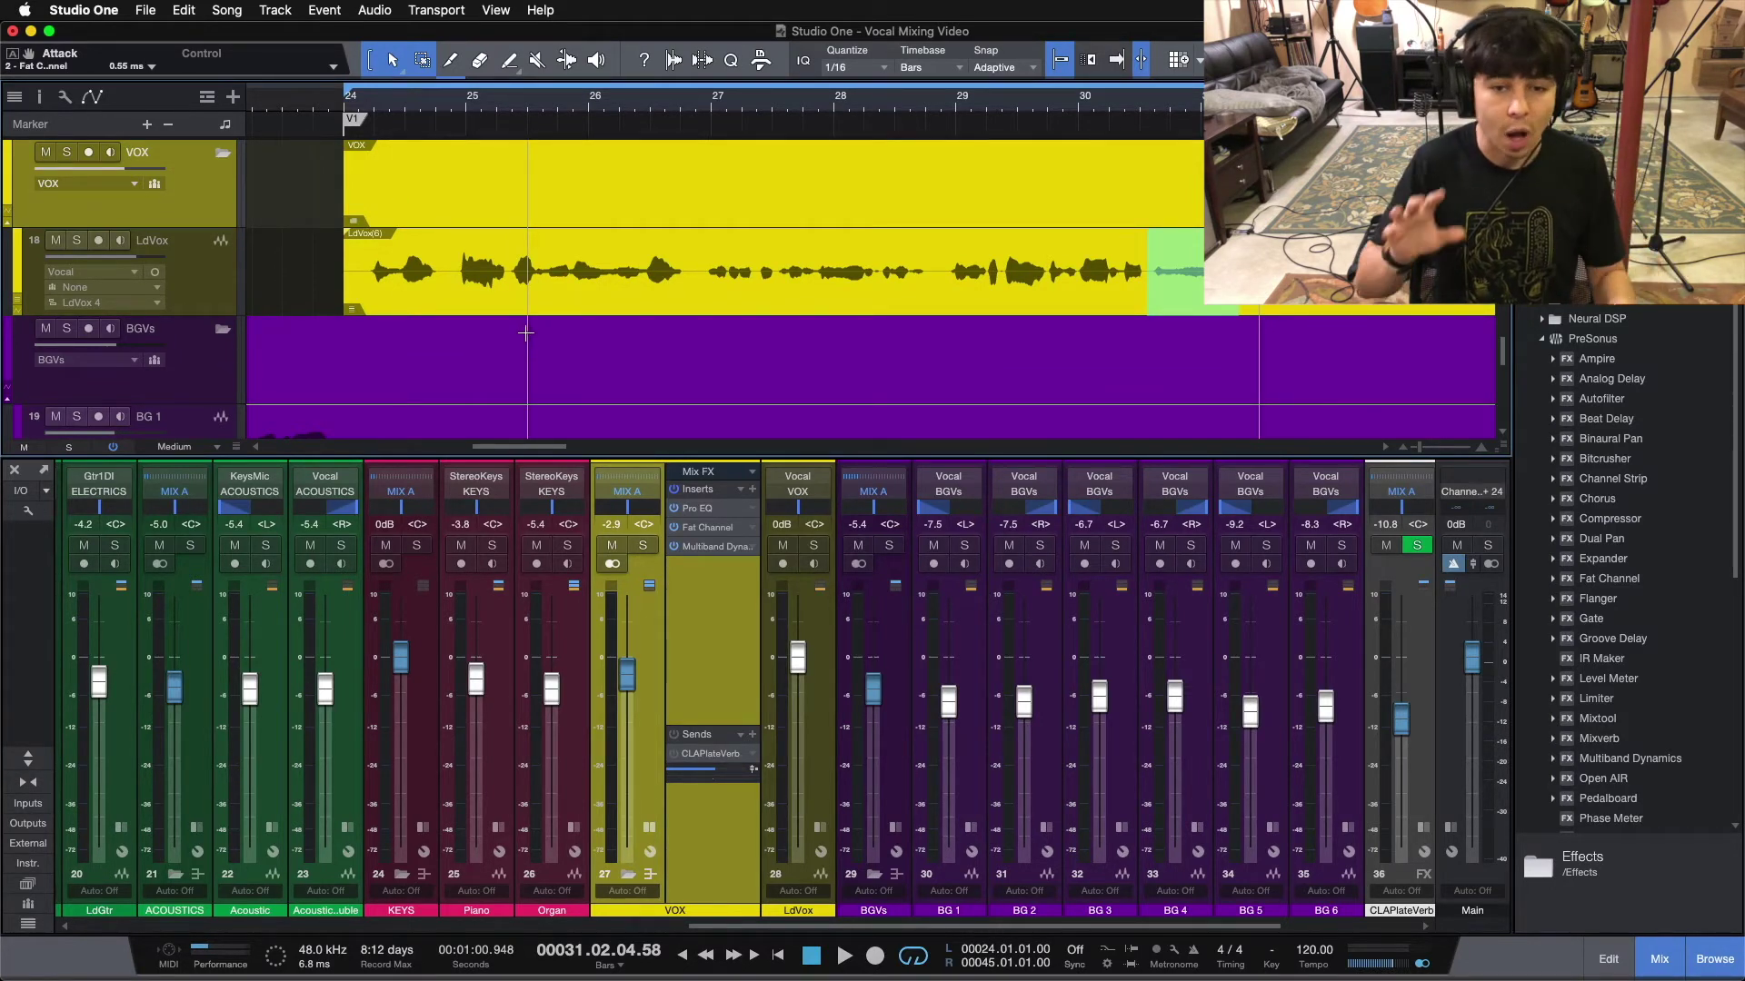
left_click_drag(696, 262, 313, 269)
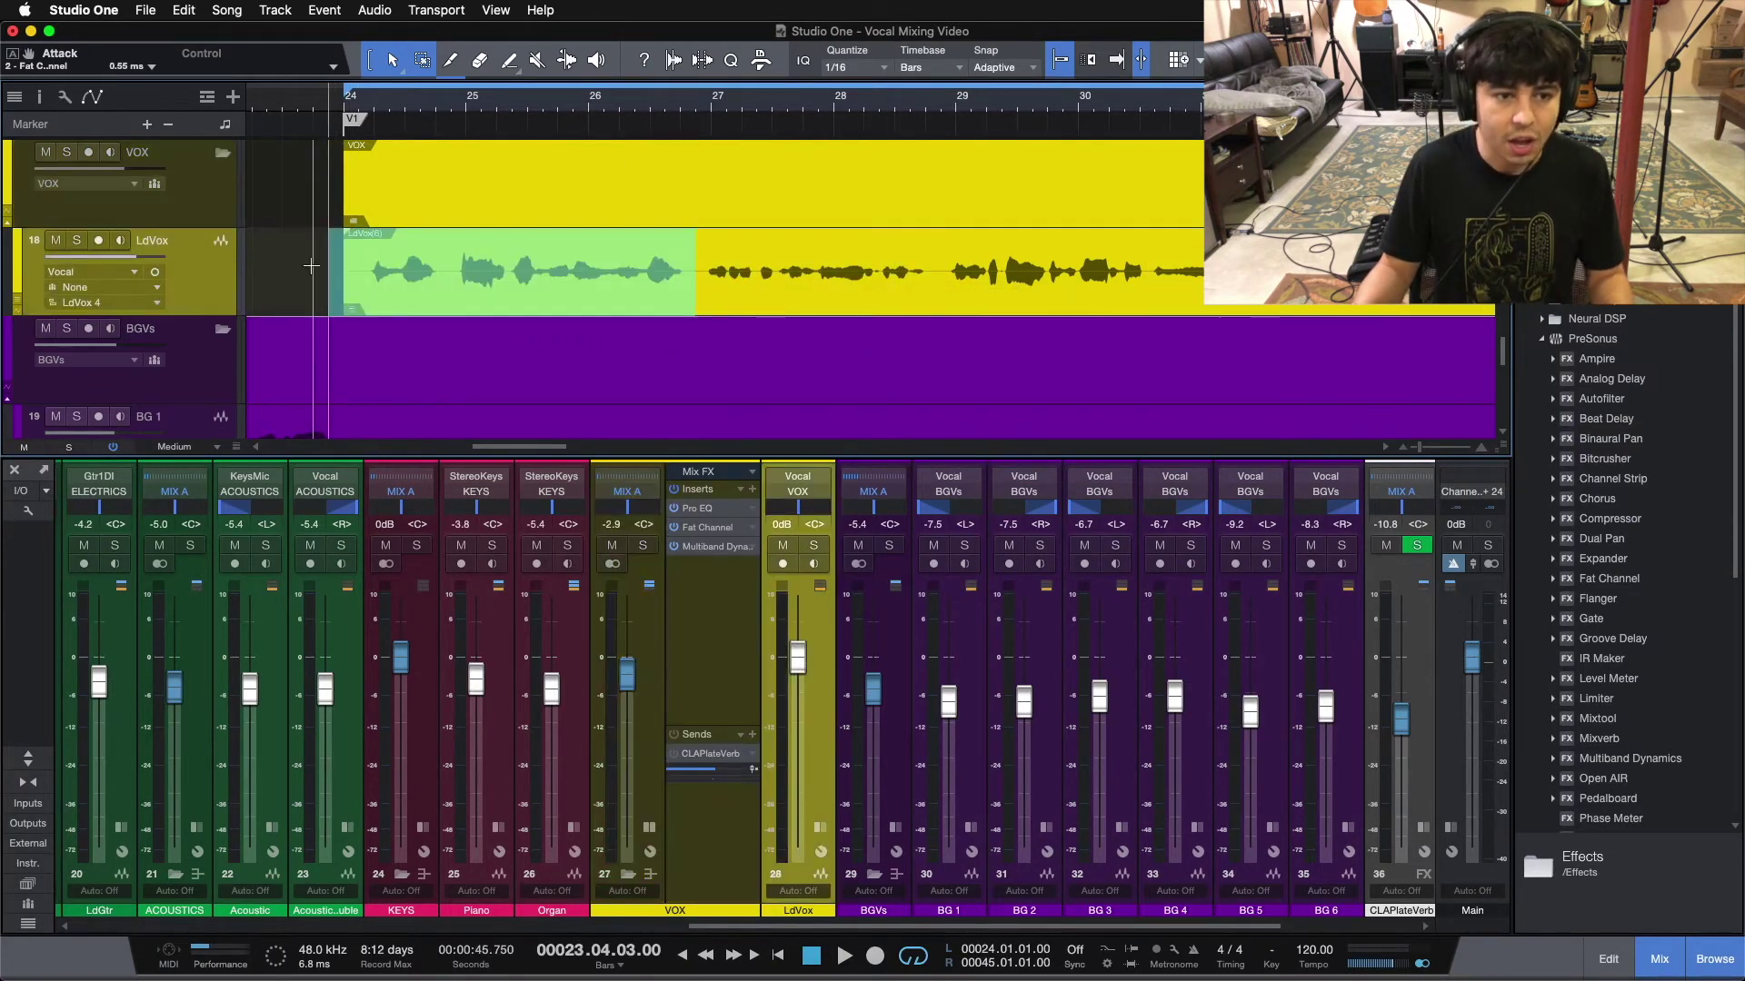
left_click(311, 266)
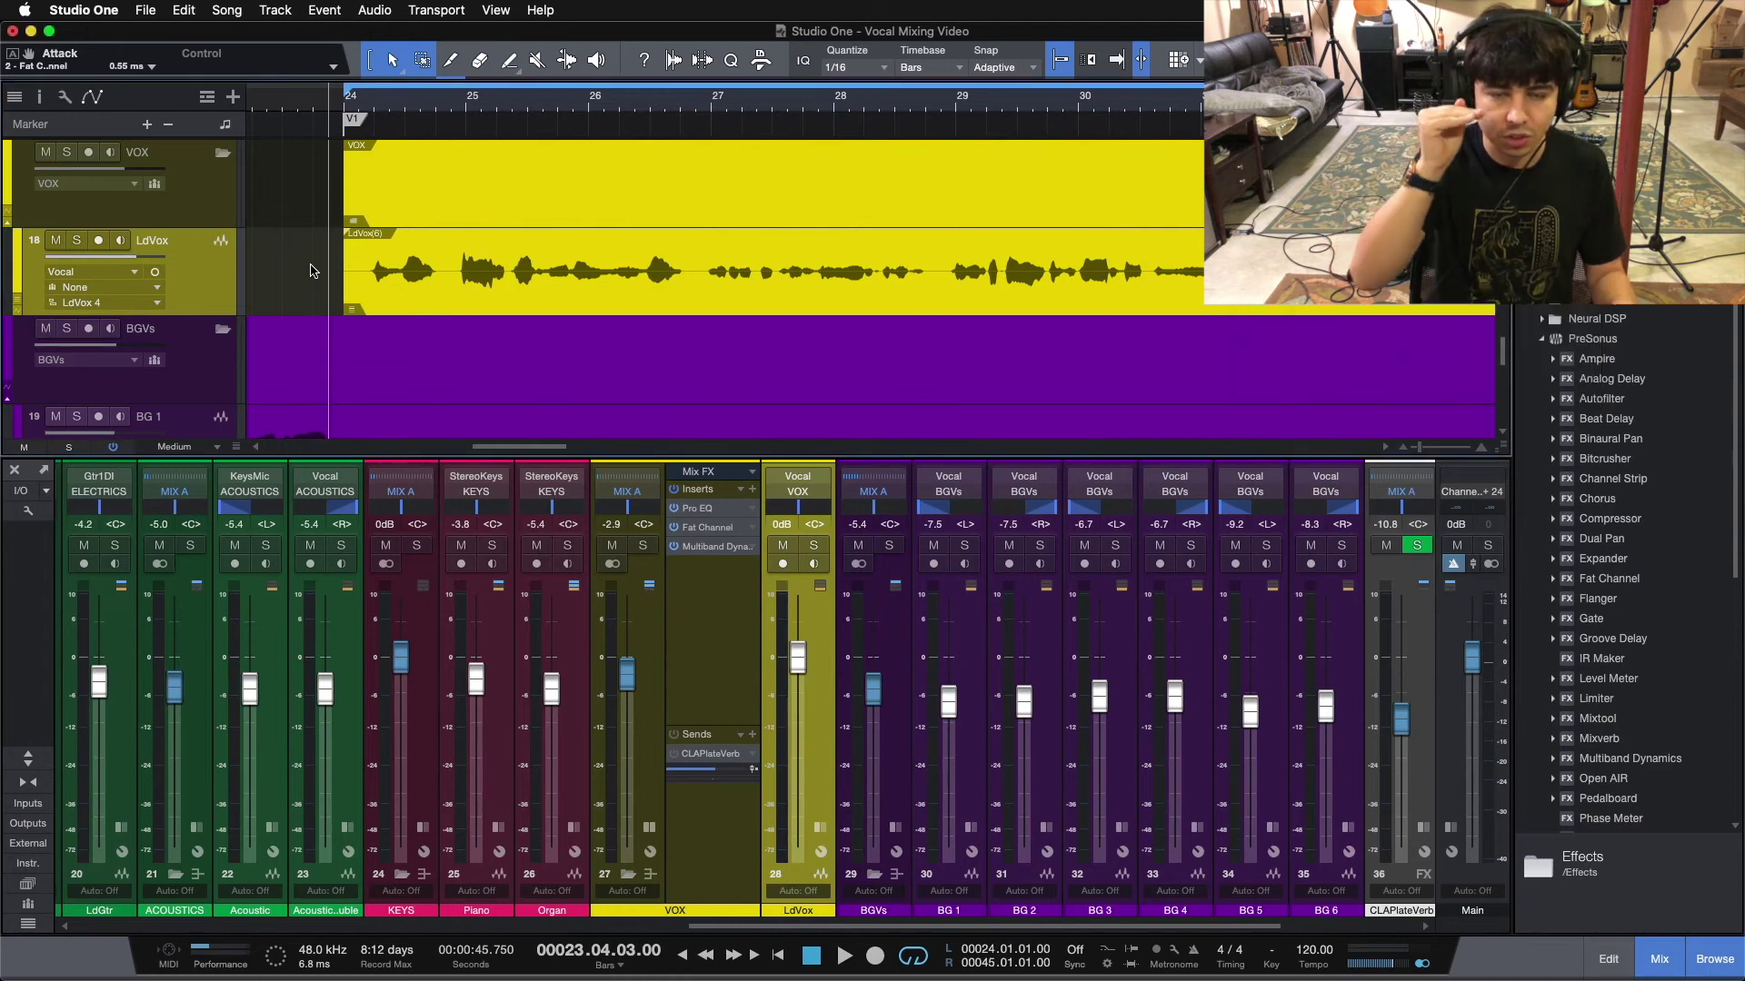
Reopen the VOX bus's Multiband Dynamics to review the H band with the playhead just before bar 27, and close it.
left_click(714, 547)
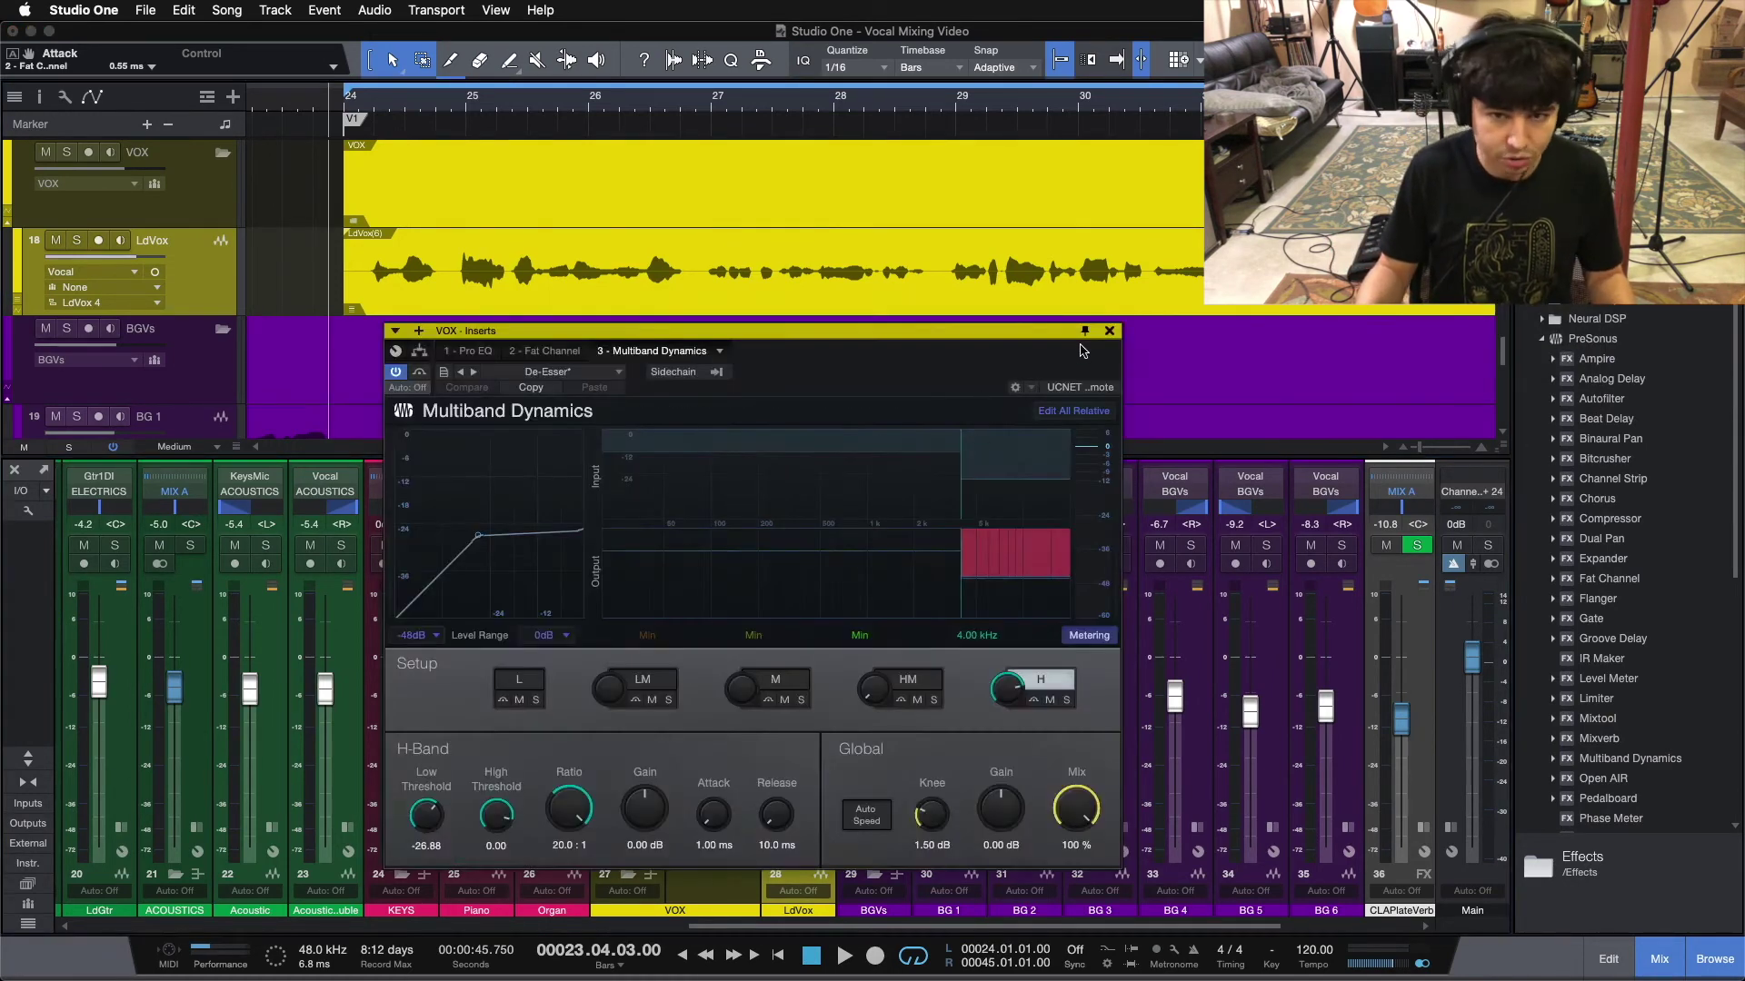
left_click(694, 109)
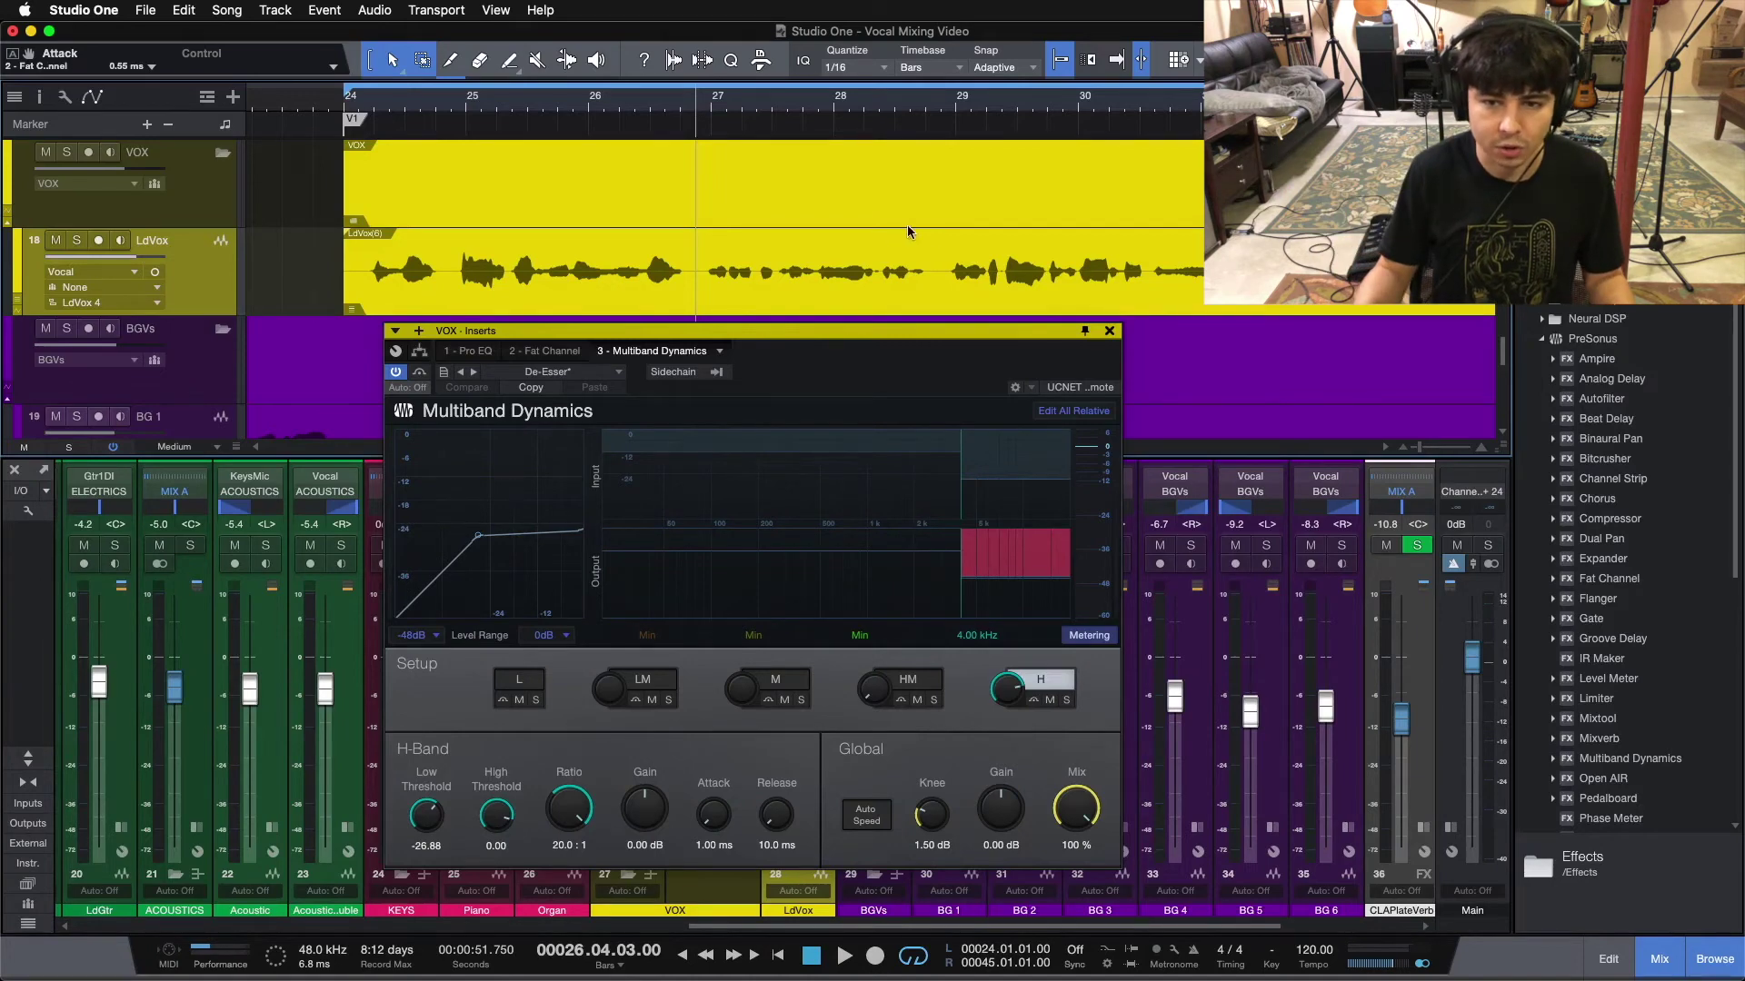
left_click(1108, 329)
Play the verse from bar 24 through the full VOX bus chain of Pro EQ, Fat Channel and Multiband Dynamics.
key("KP_1")
mouse_move(690, 101)
left_mouse_down()
mouse_move(647, 61)
mouse_move(690, 104)
left_mouse_up()
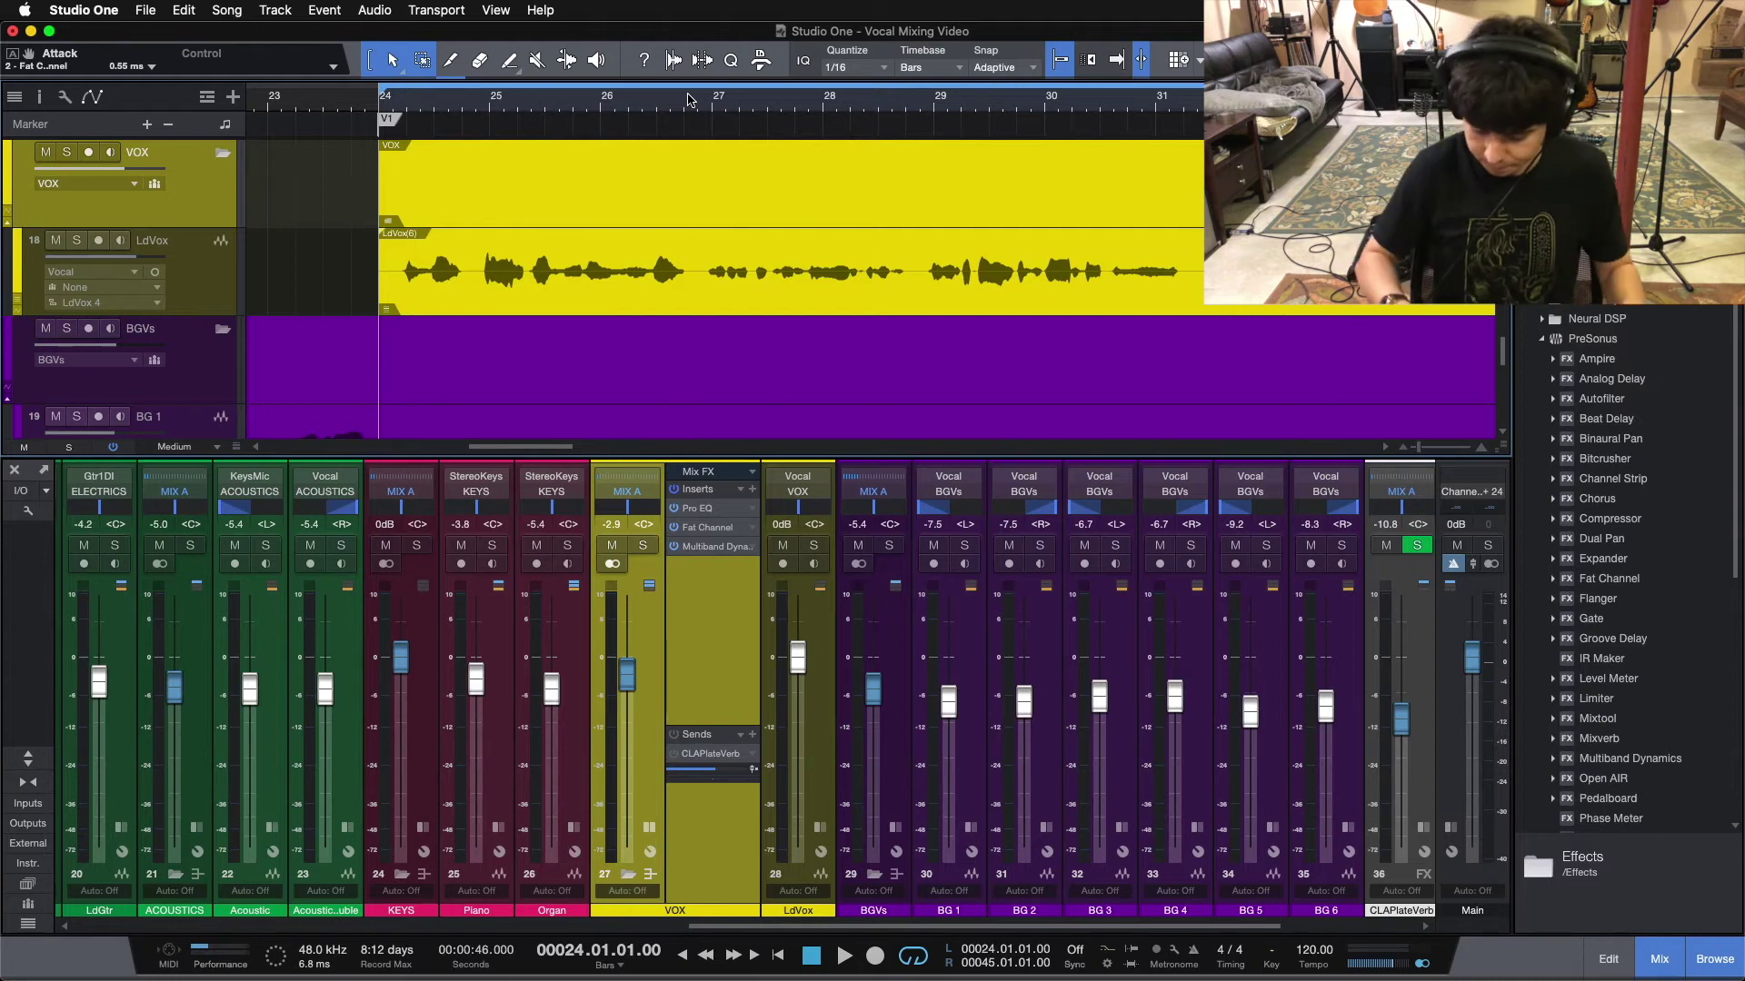
key("space")
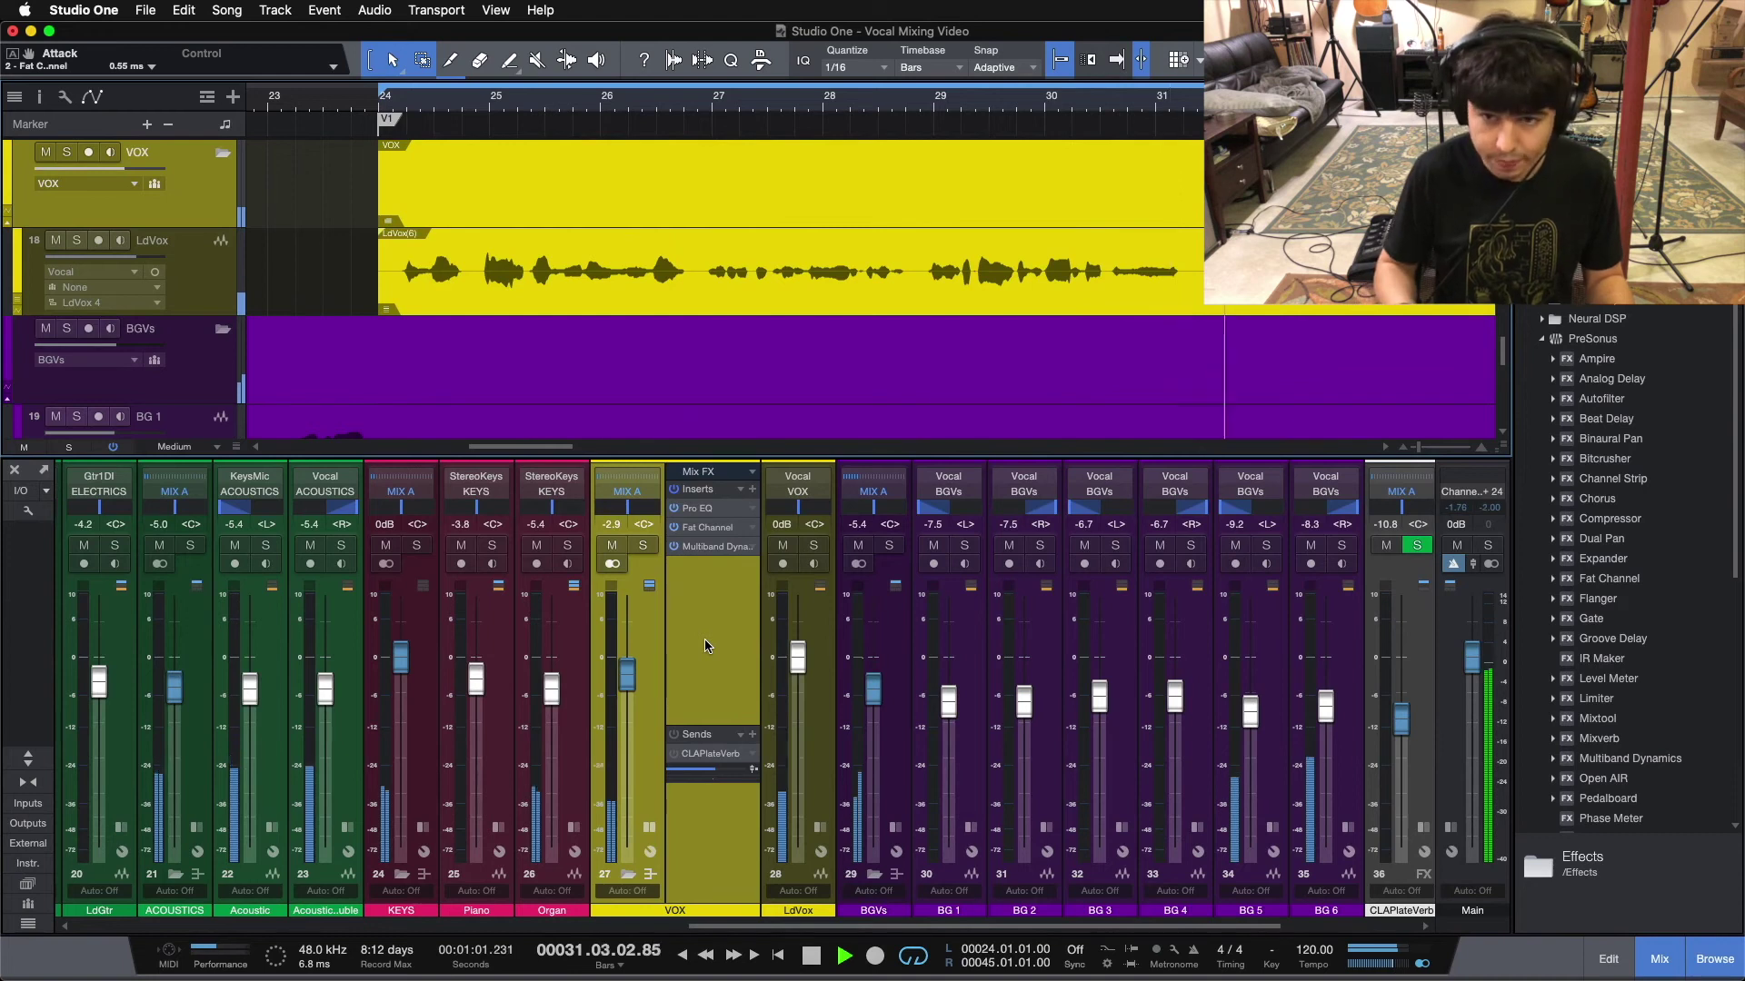
key("space")
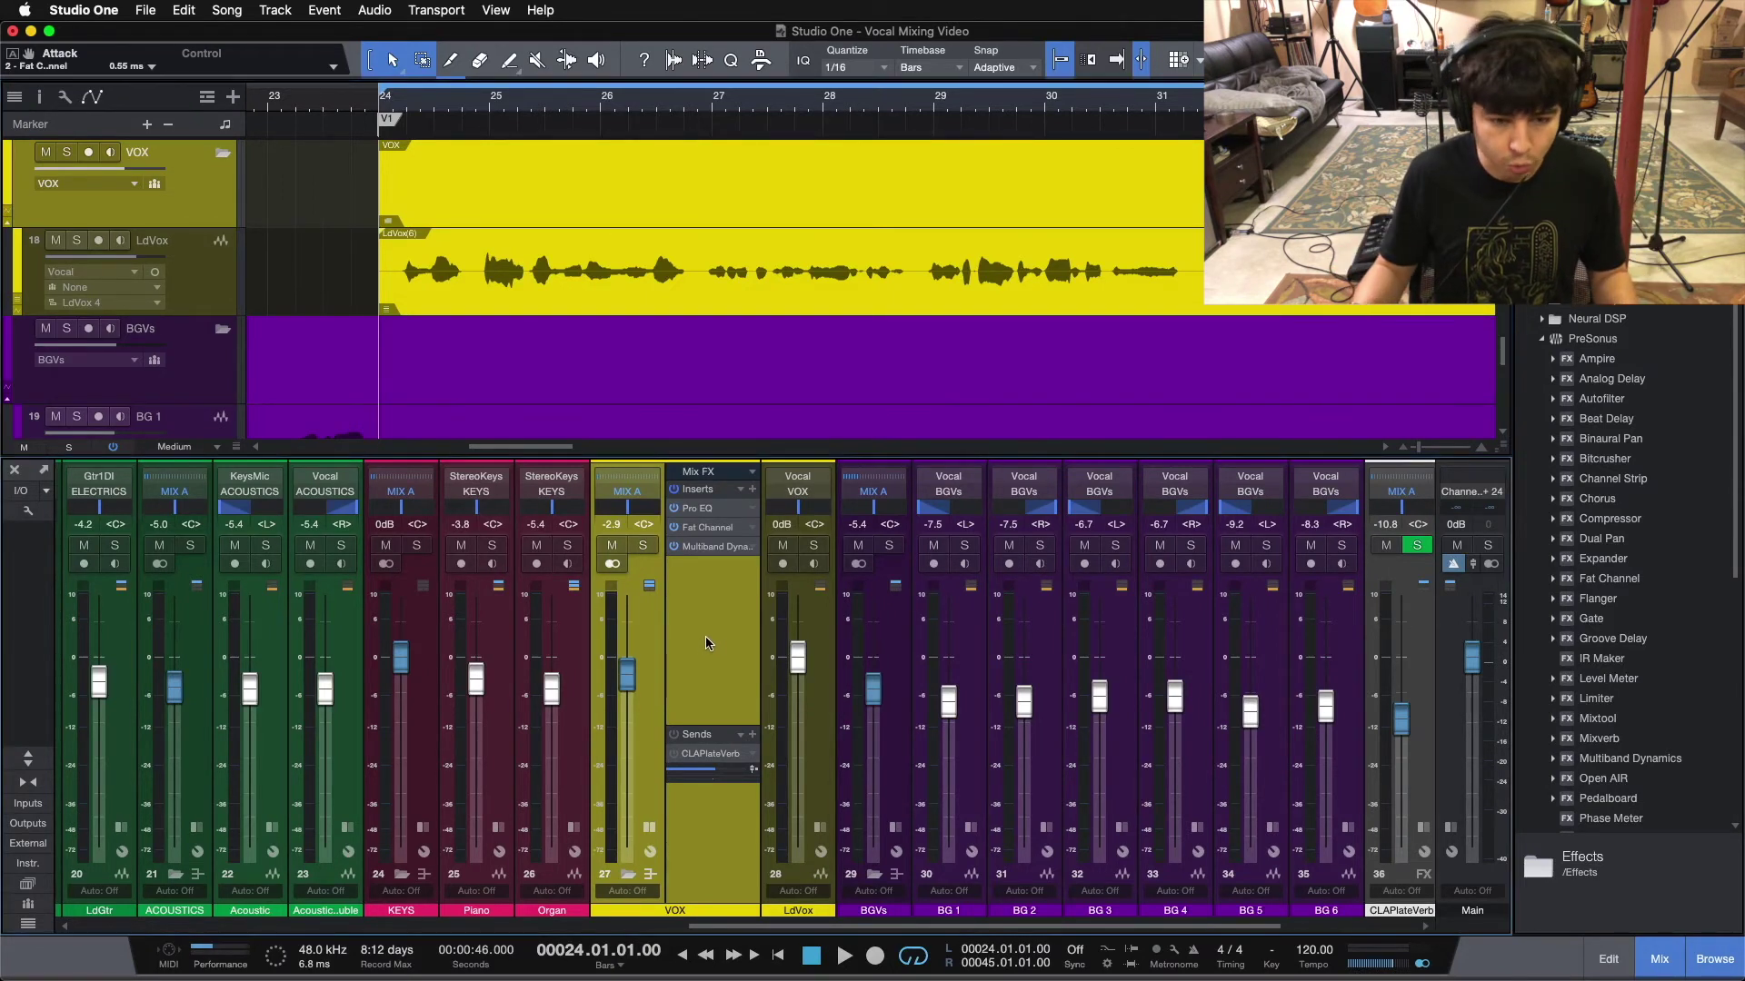
Activate the VOX bus's CLAPlateVerb send, then inspect the Room Reverb on the CLAPlateVerb channel and close it.
left_click(674, 755)
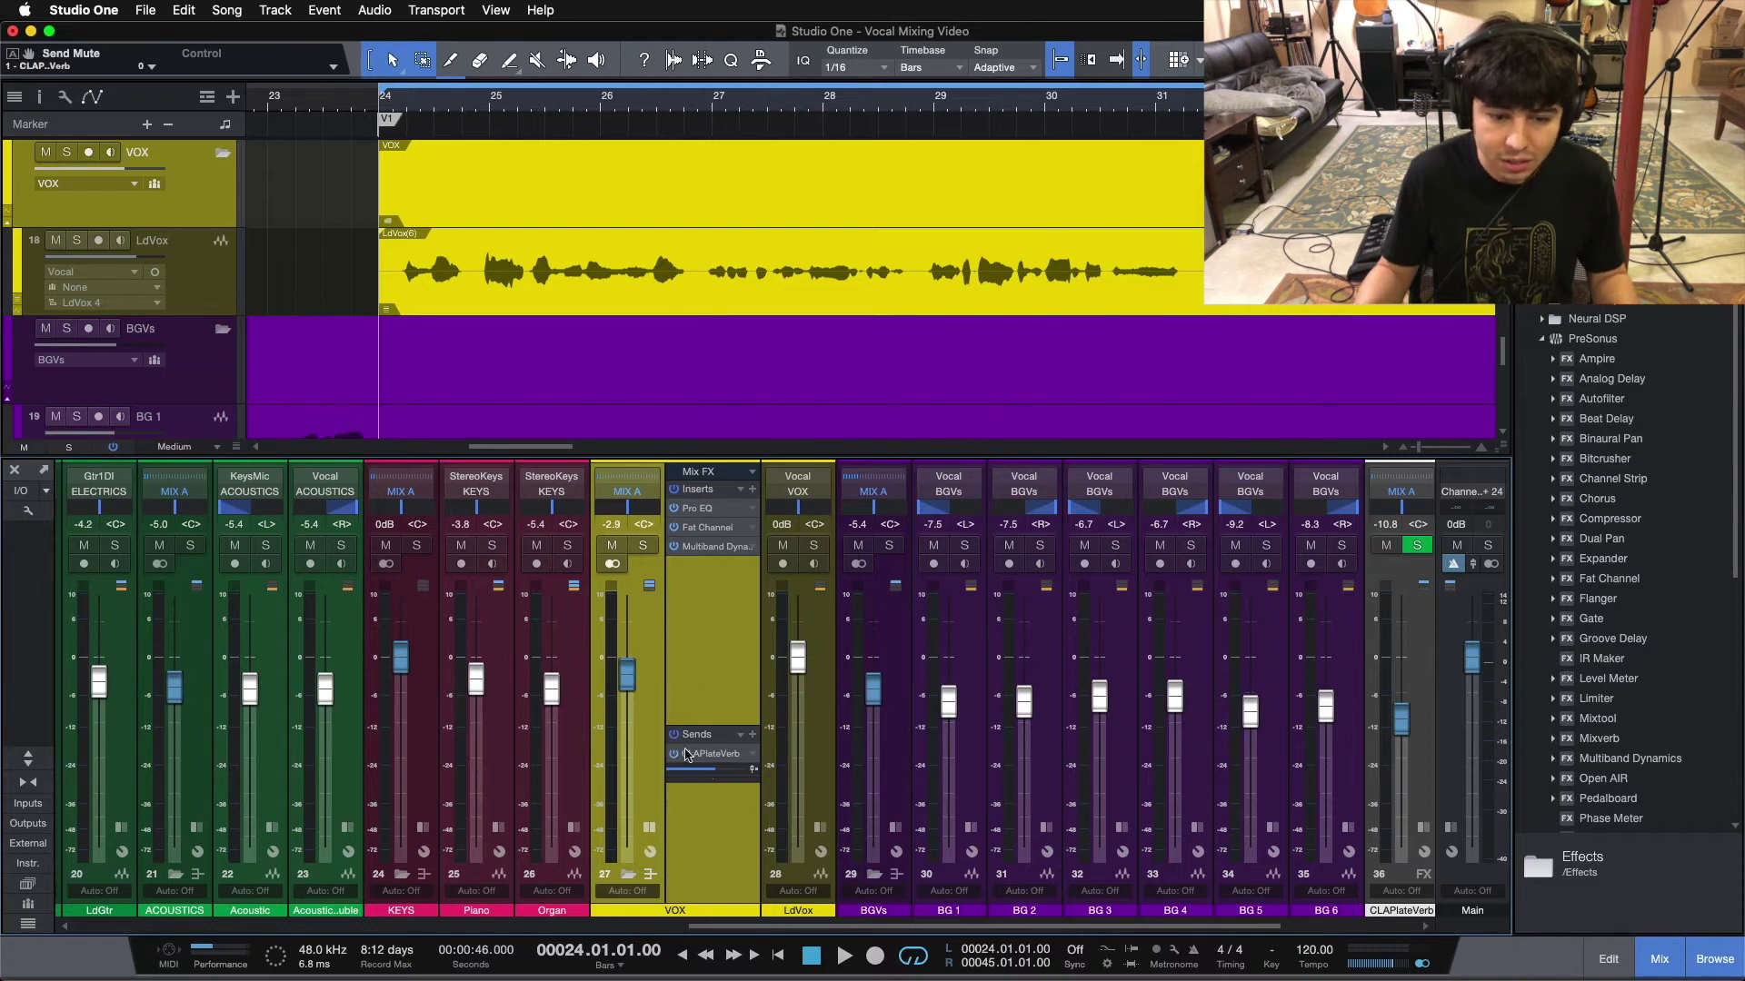
scroll(413, 643, "right", 5)
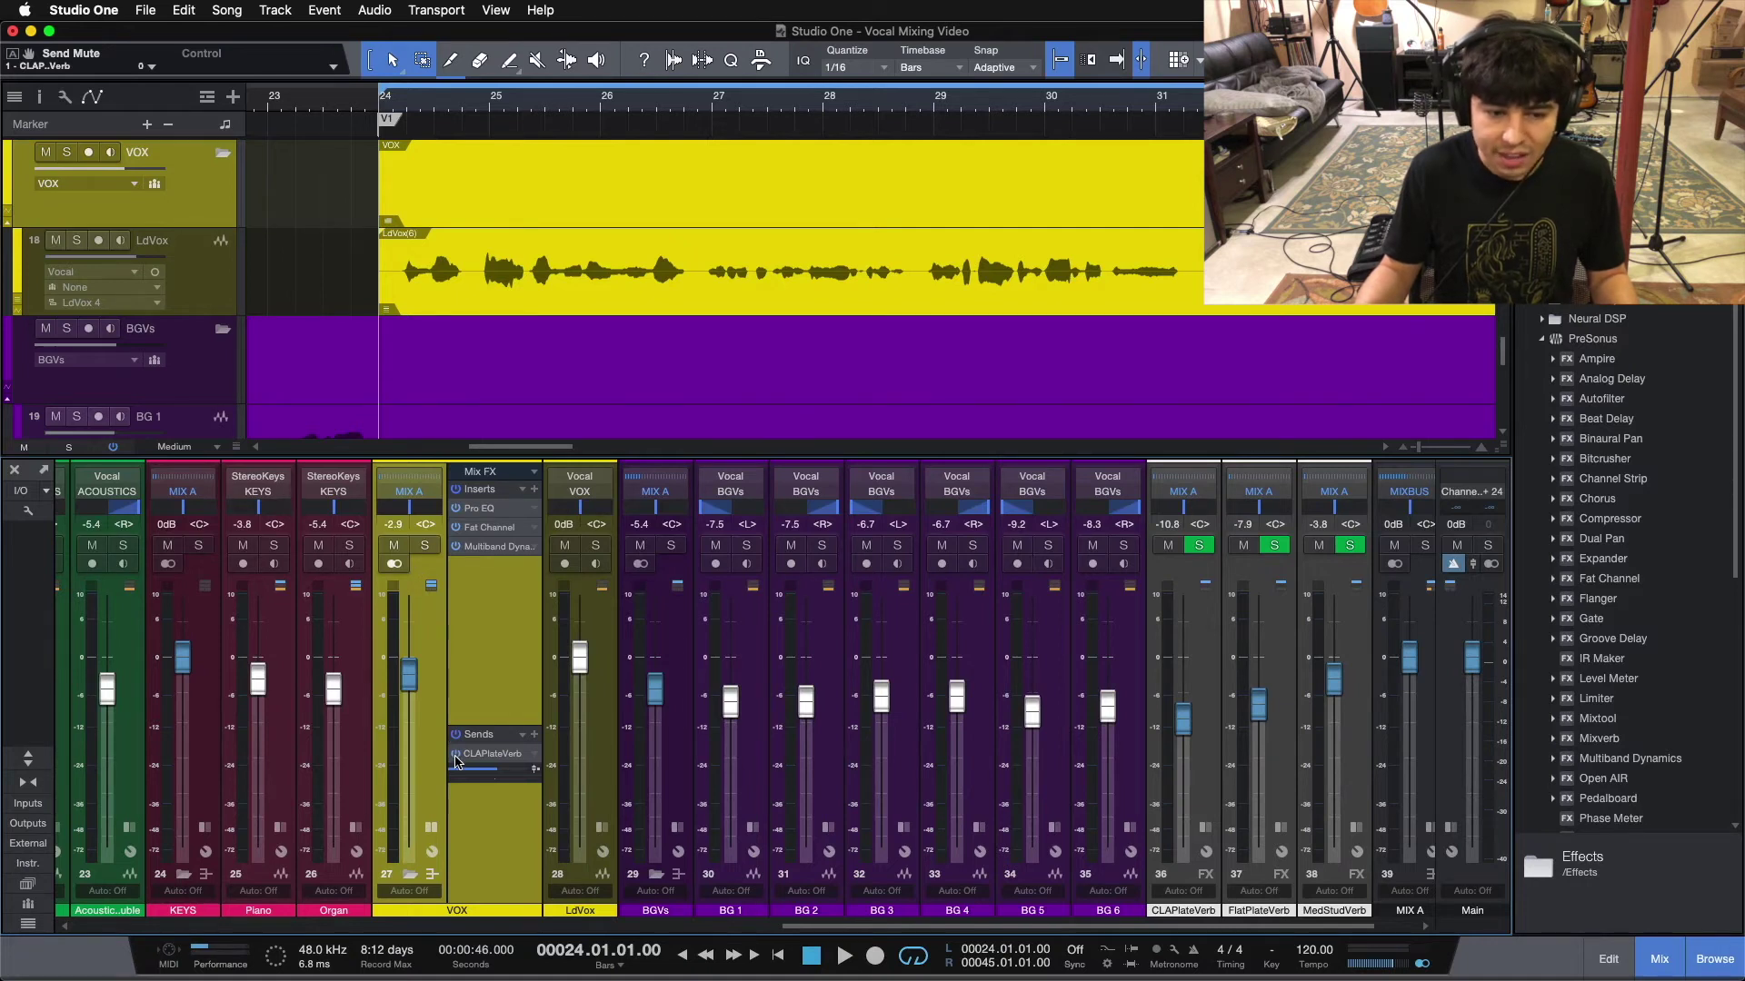
left_click(1204, 874)
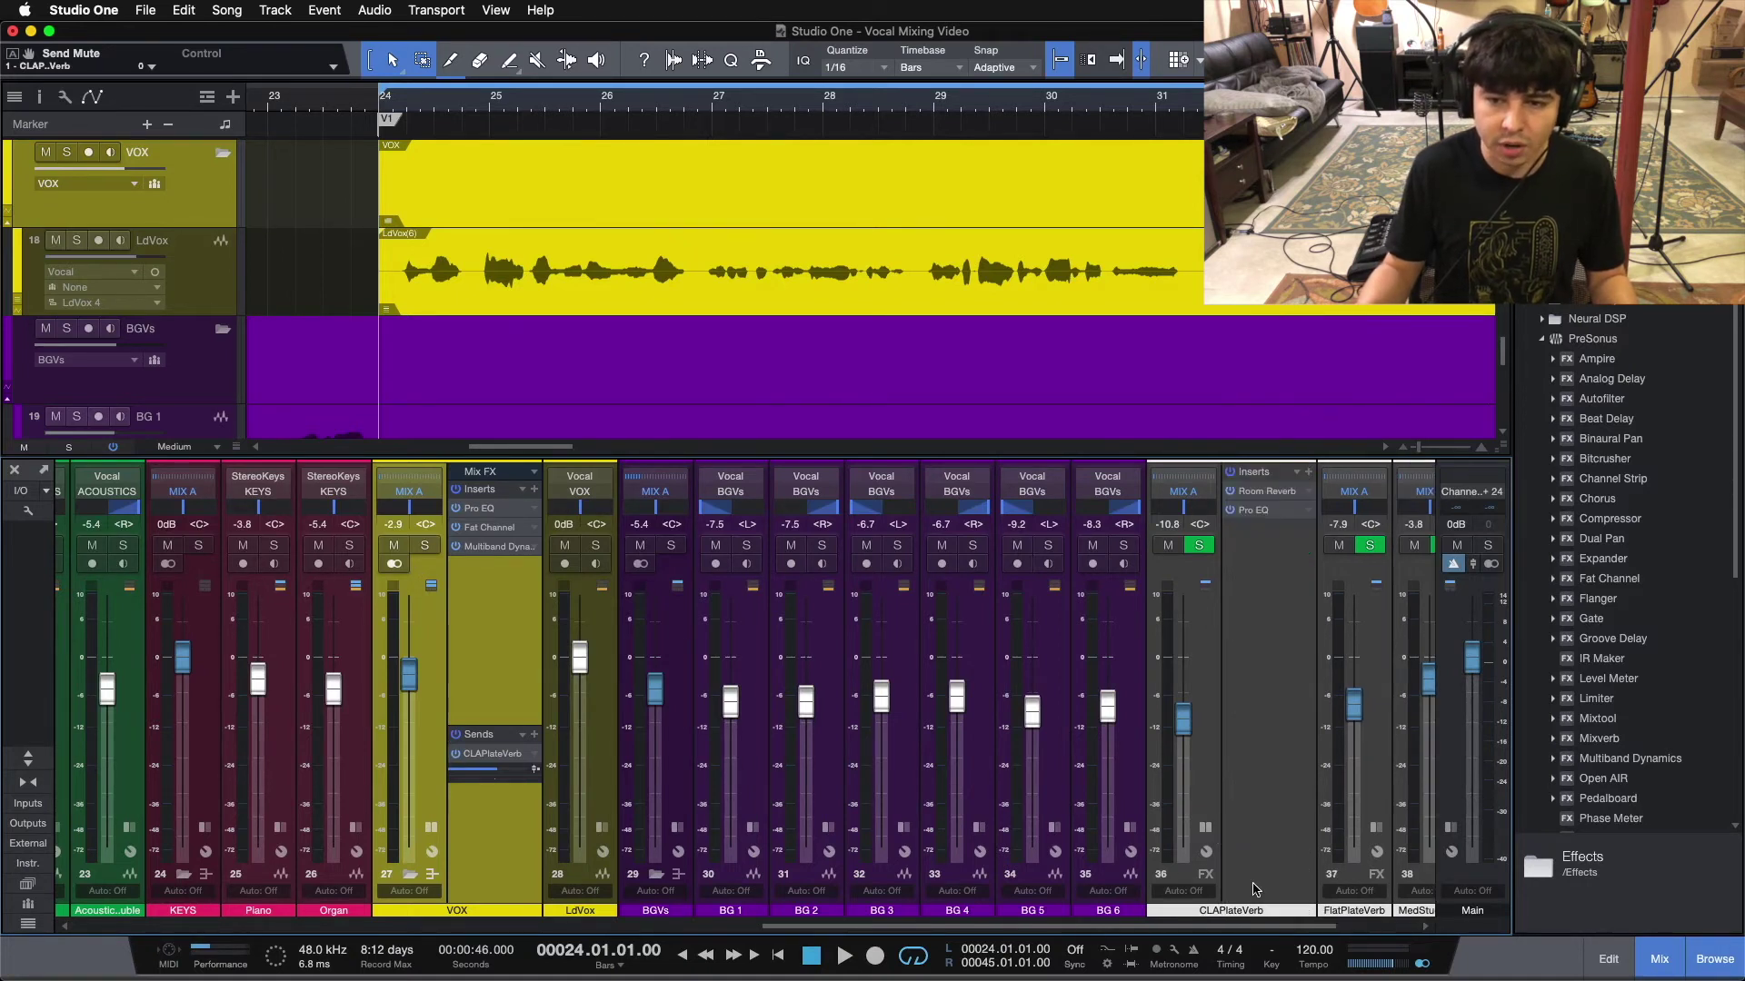
left_click(1268, 492)
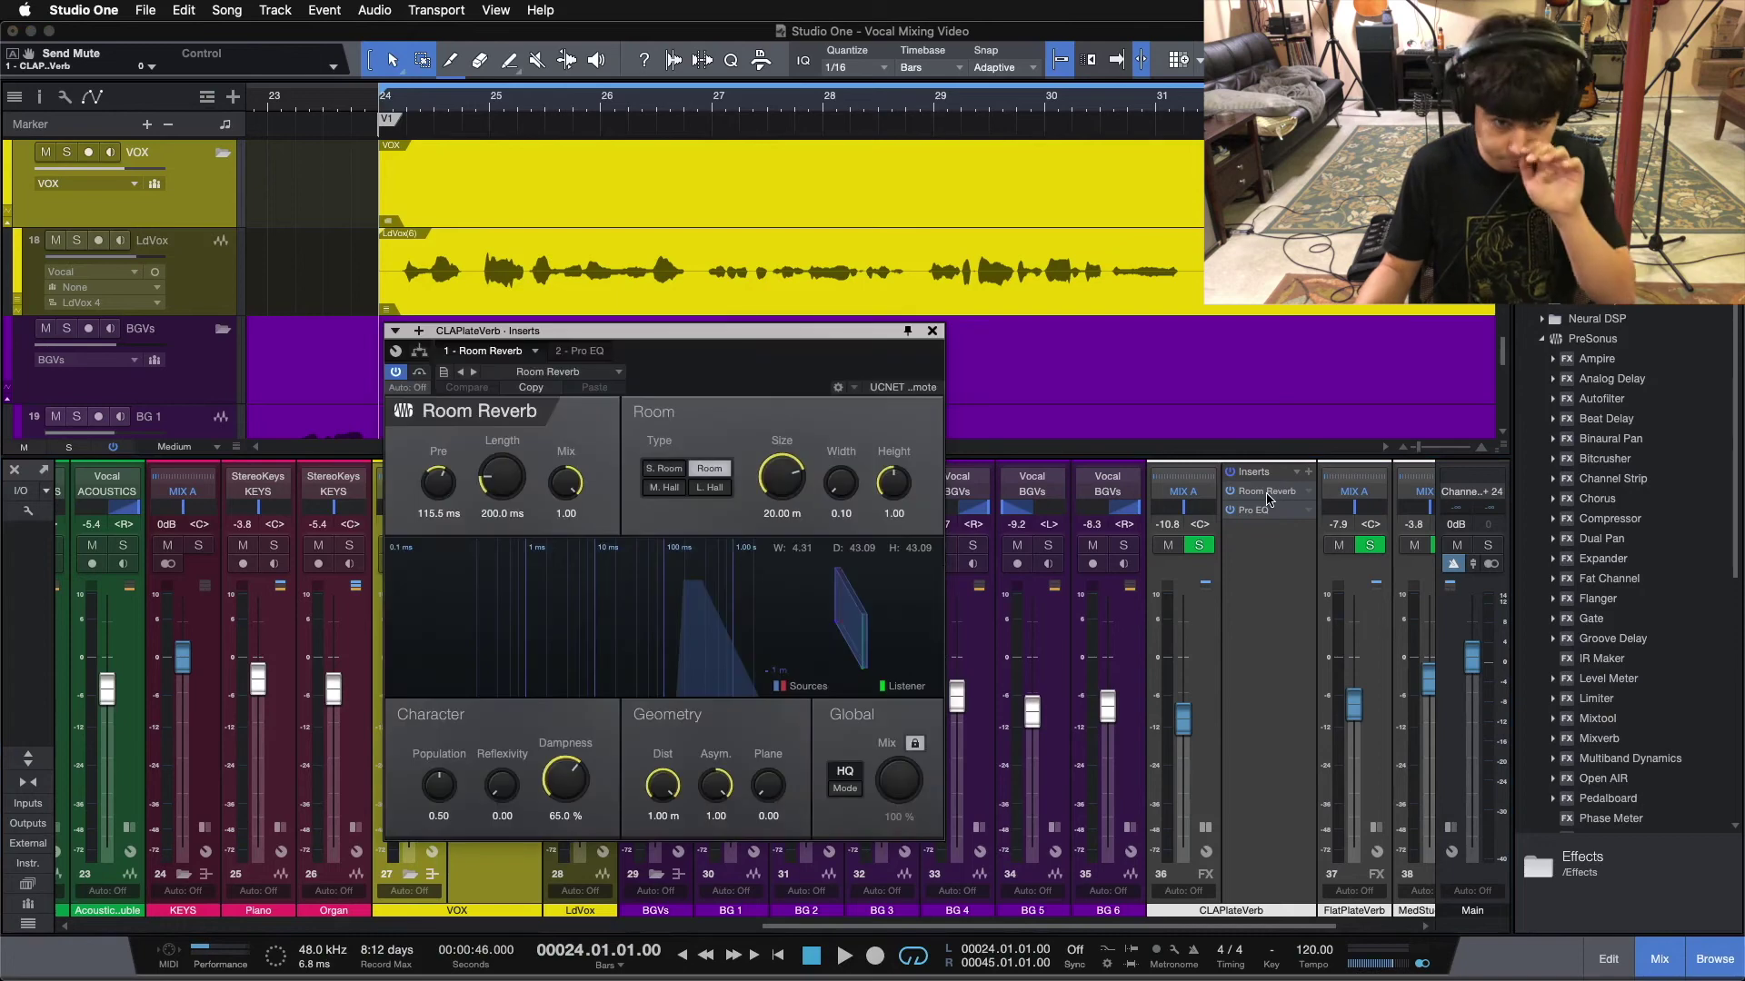
left_click_drag(687, 383, 676, 391)
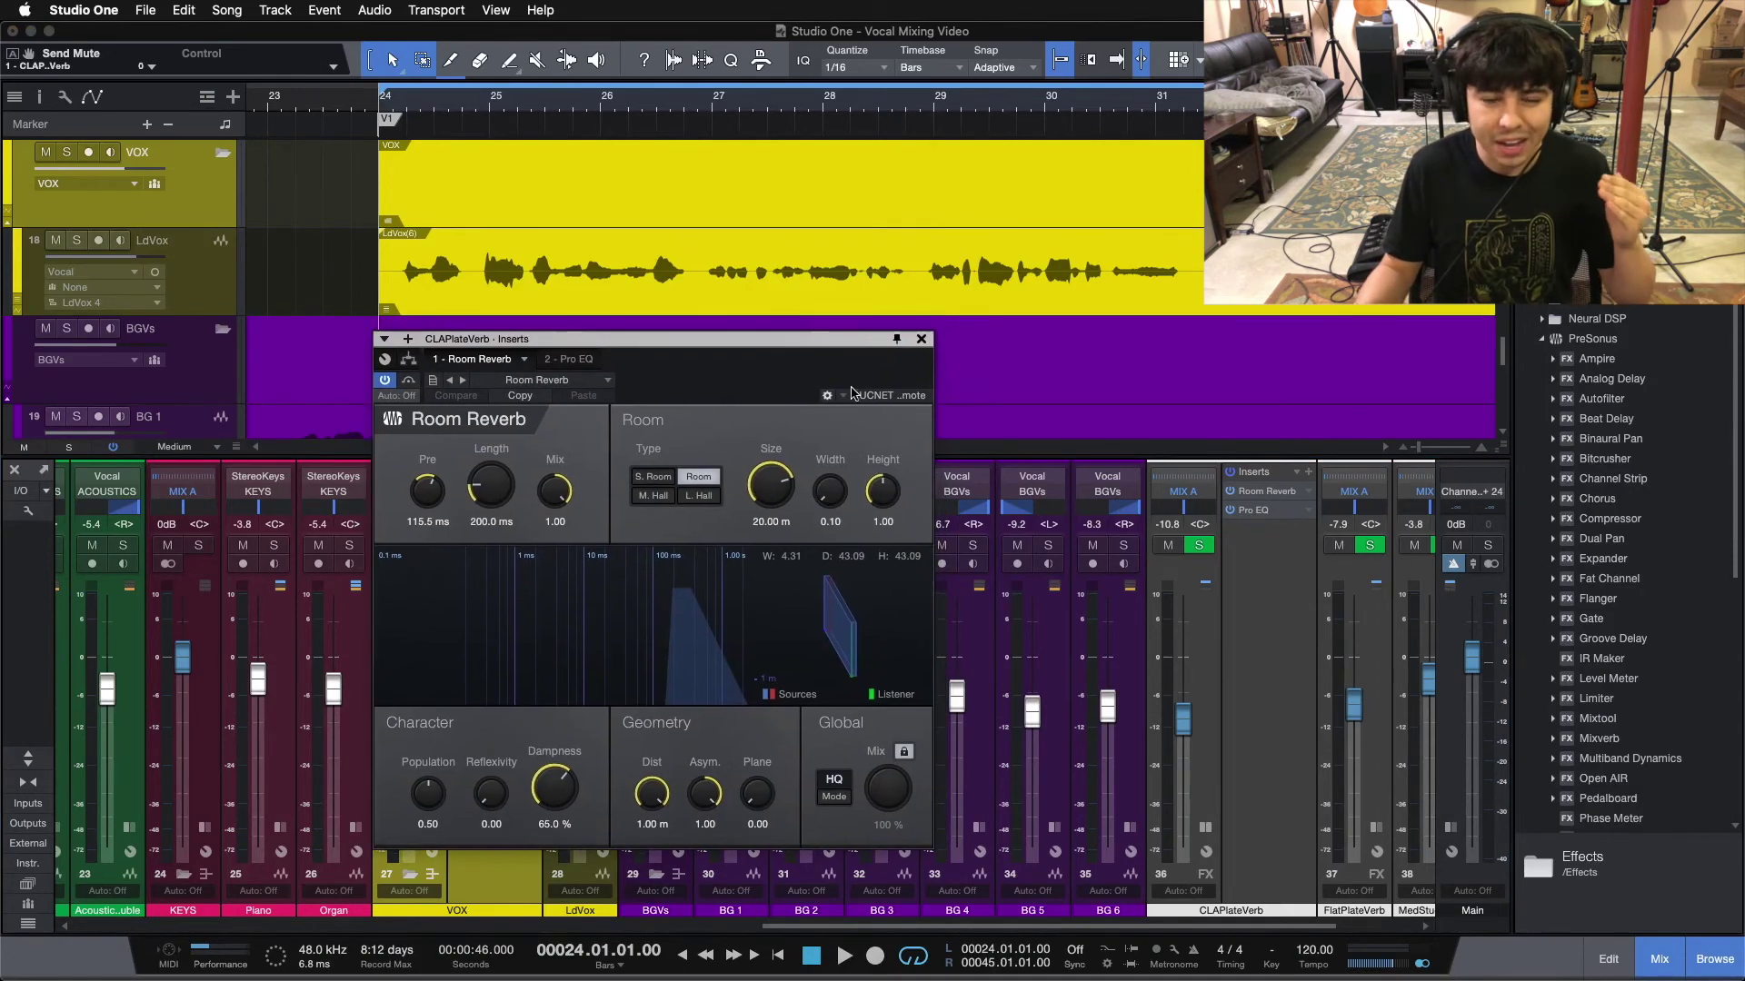
left_click(922, 339)
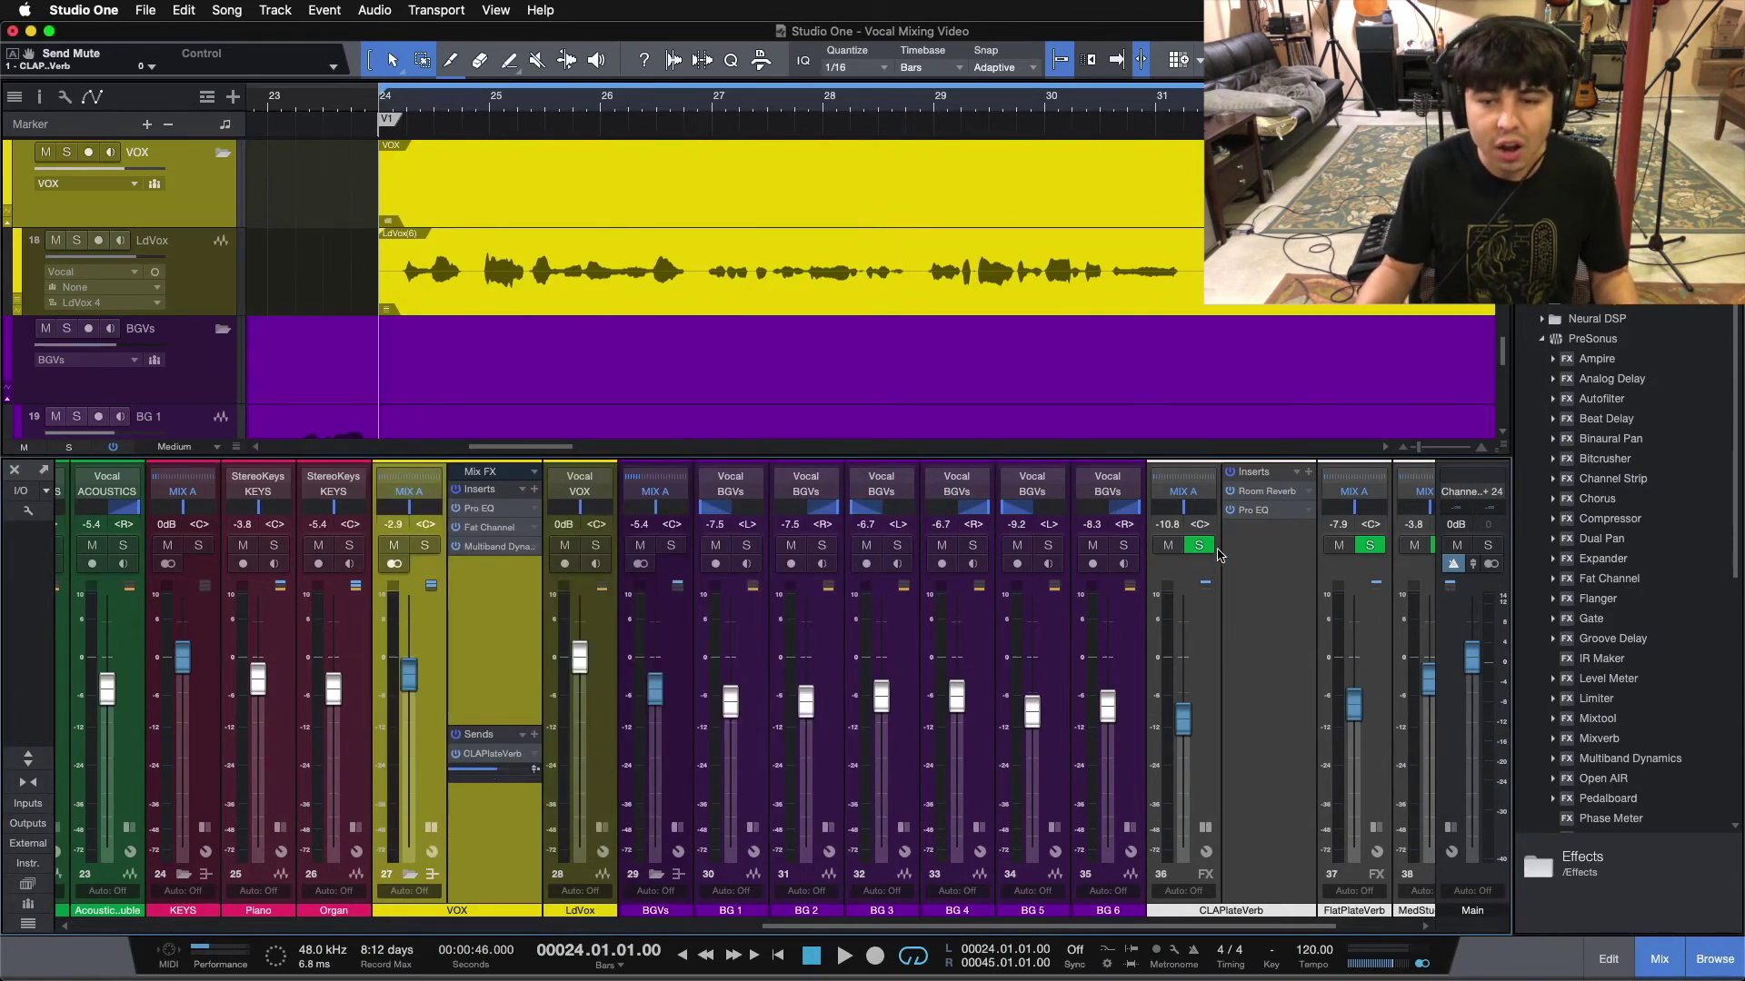
Review the Pro EQ on the CLAPlateVerb channel, set its spectrum display to Third Octave and close it.
left_click(1290, 509)
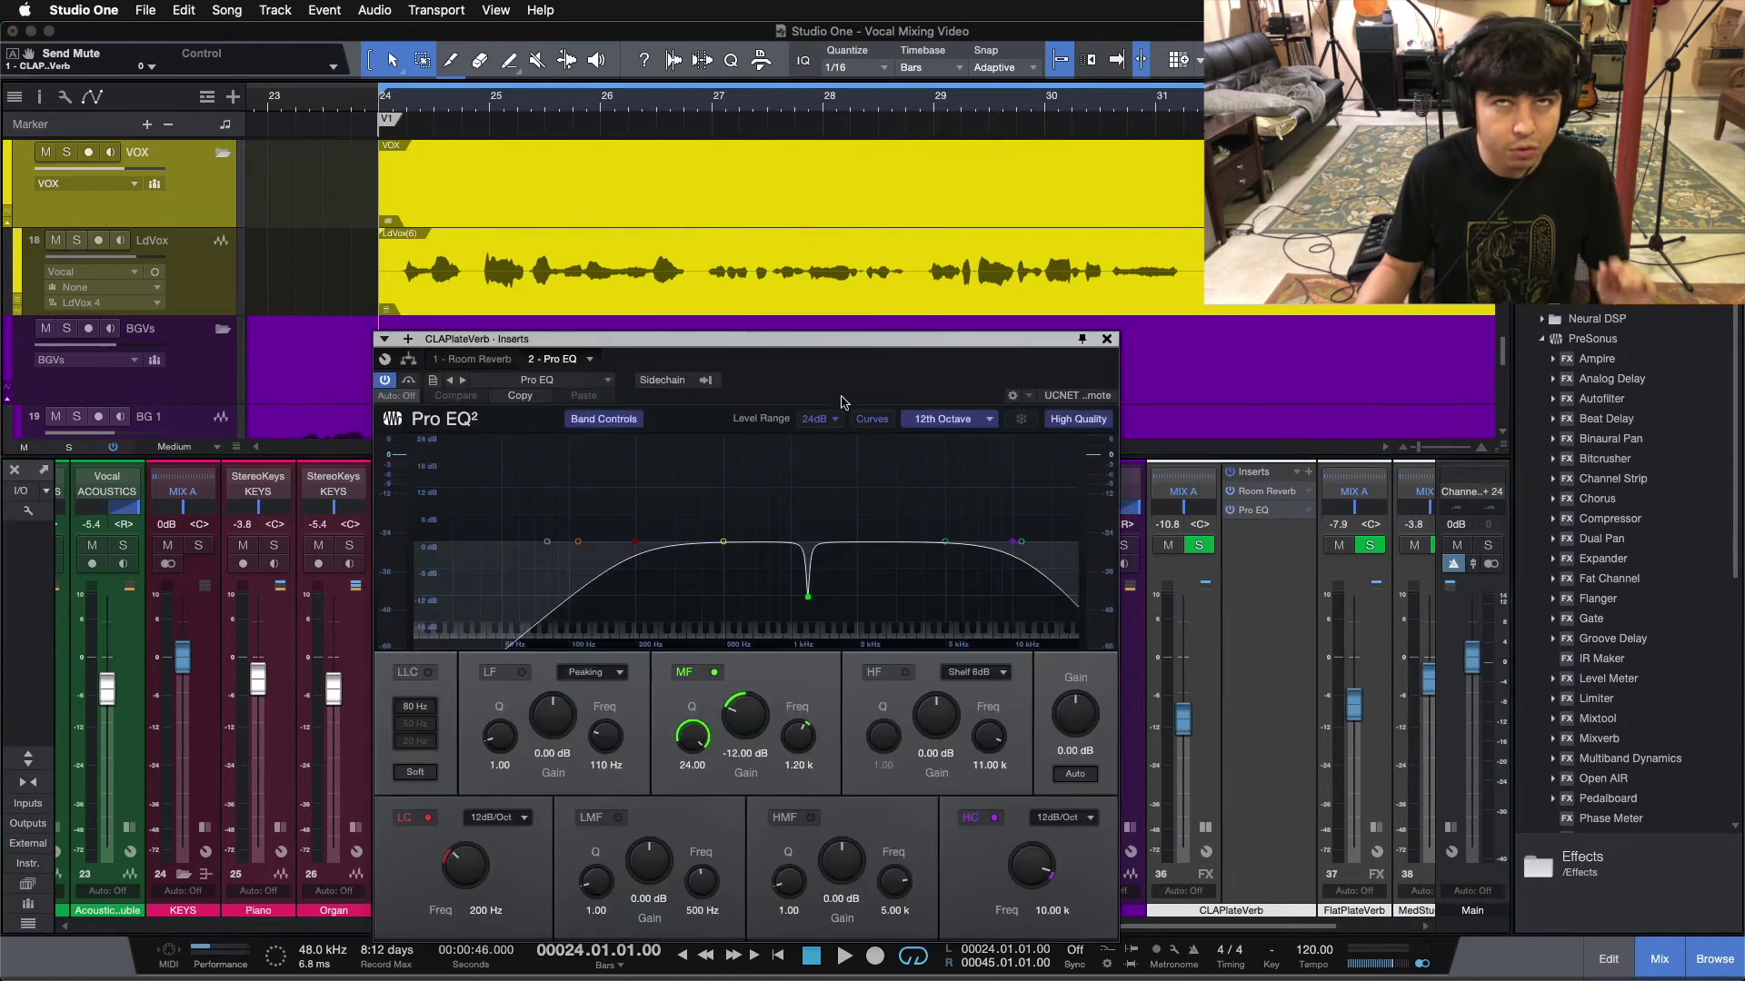
left_click(924, 420)
left_click(940, 459)
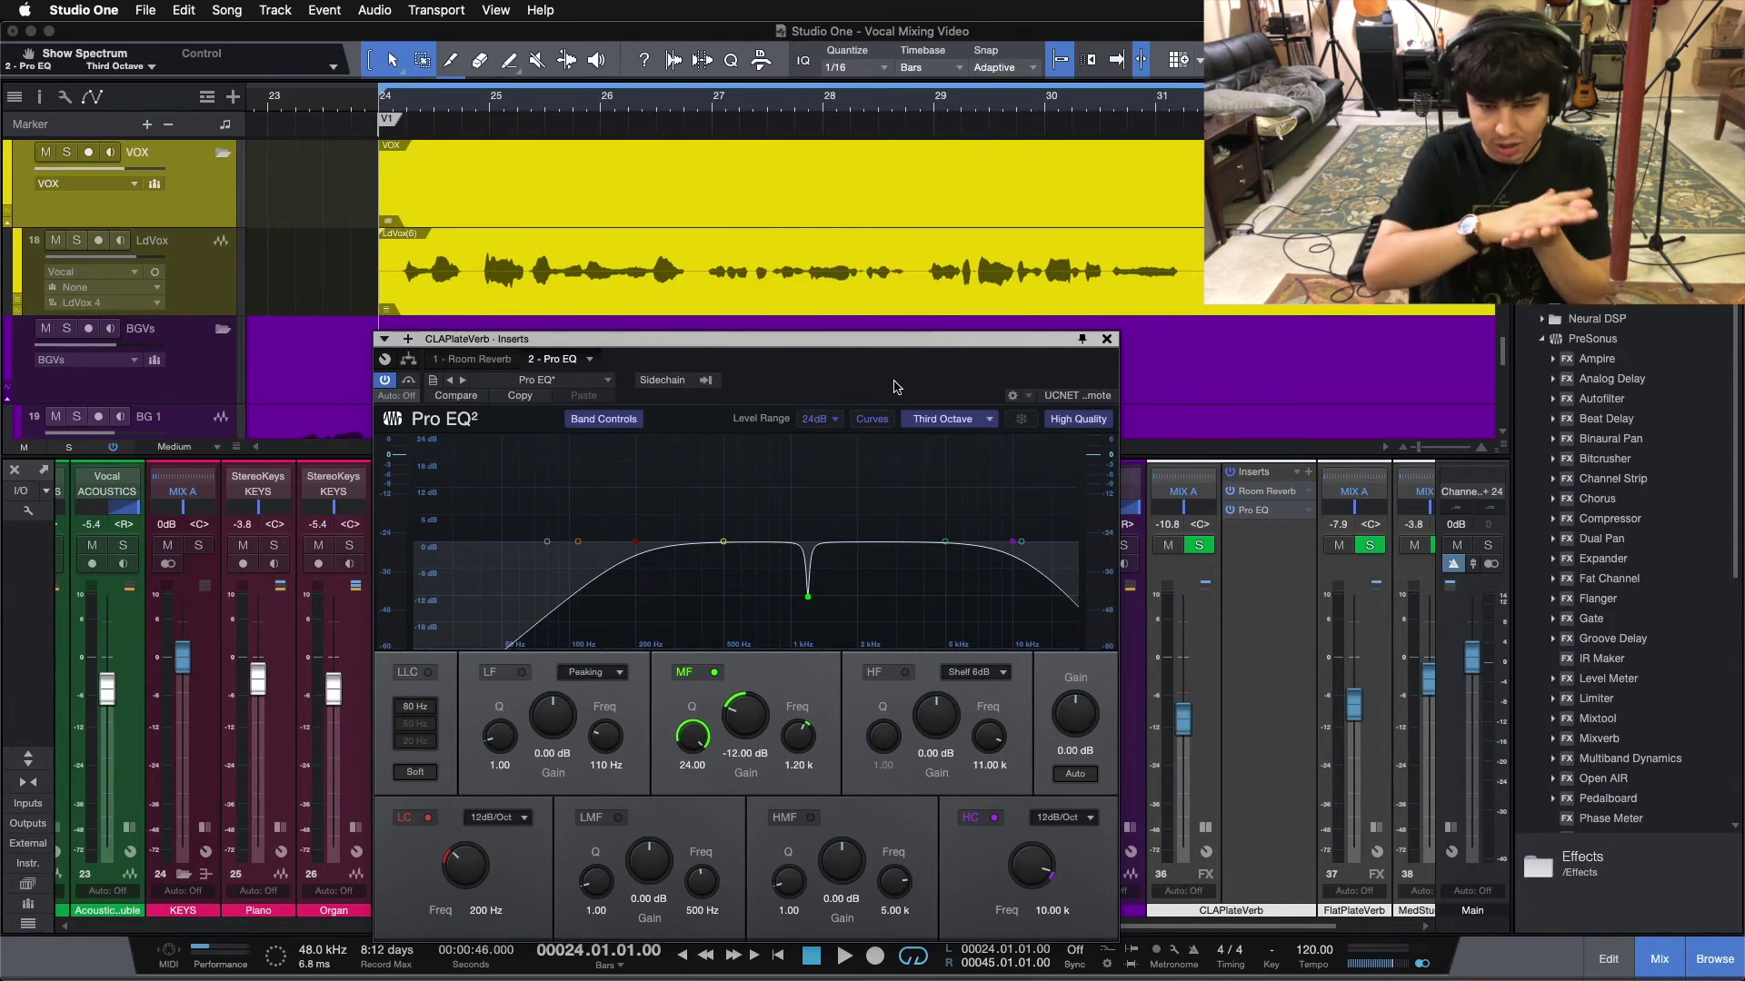
left_click_drag(899, 376, 920, 291)
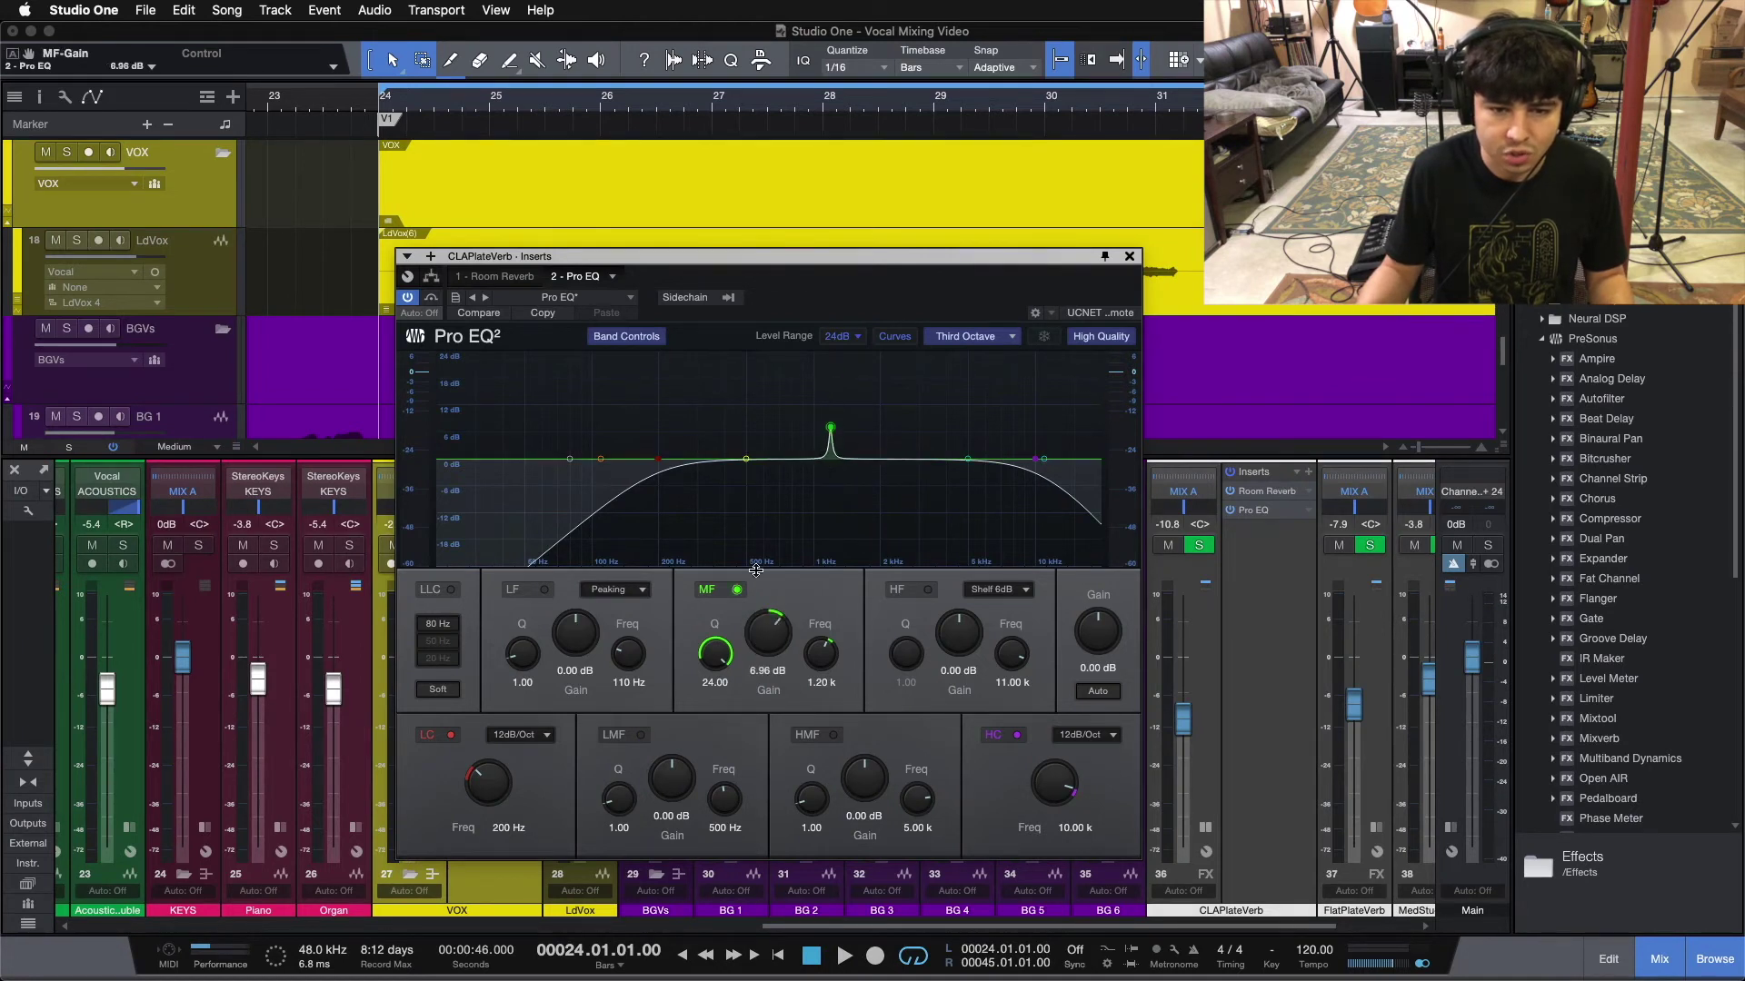
left_click(1130, 256)
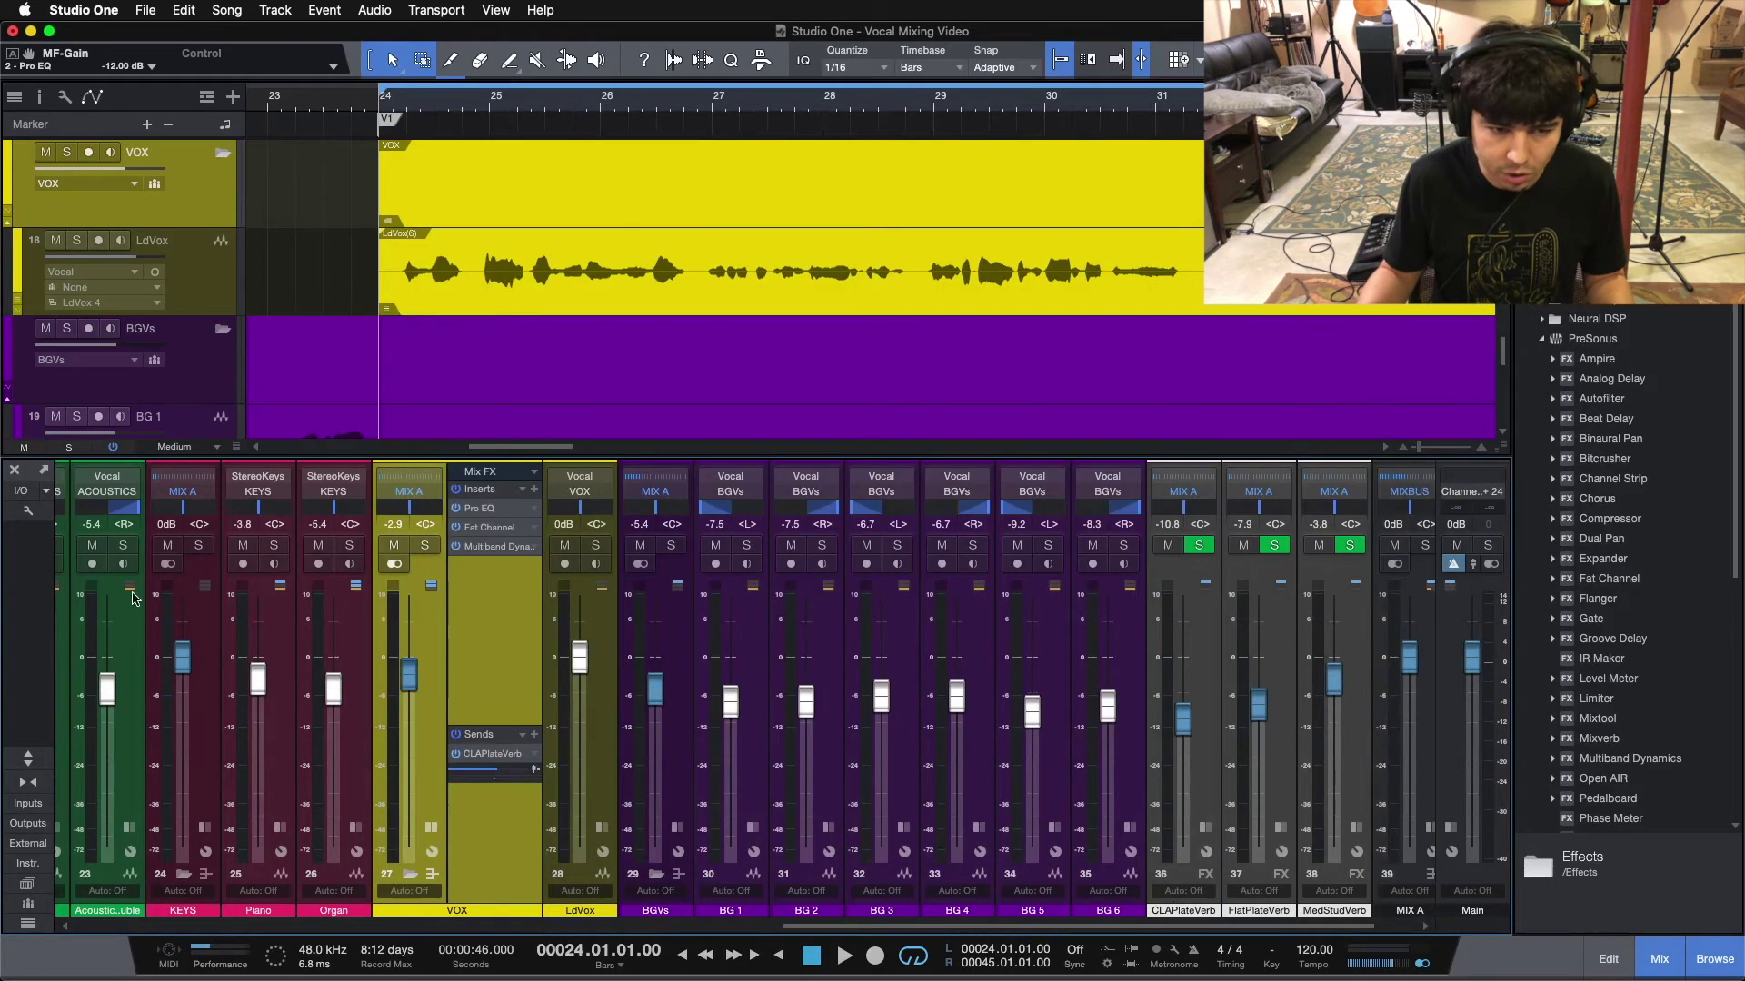
Solo the VOX bus and play from bar 24, activating its CLAPlateVerb send partway to compare dry and wet.
left_click(426, 545)
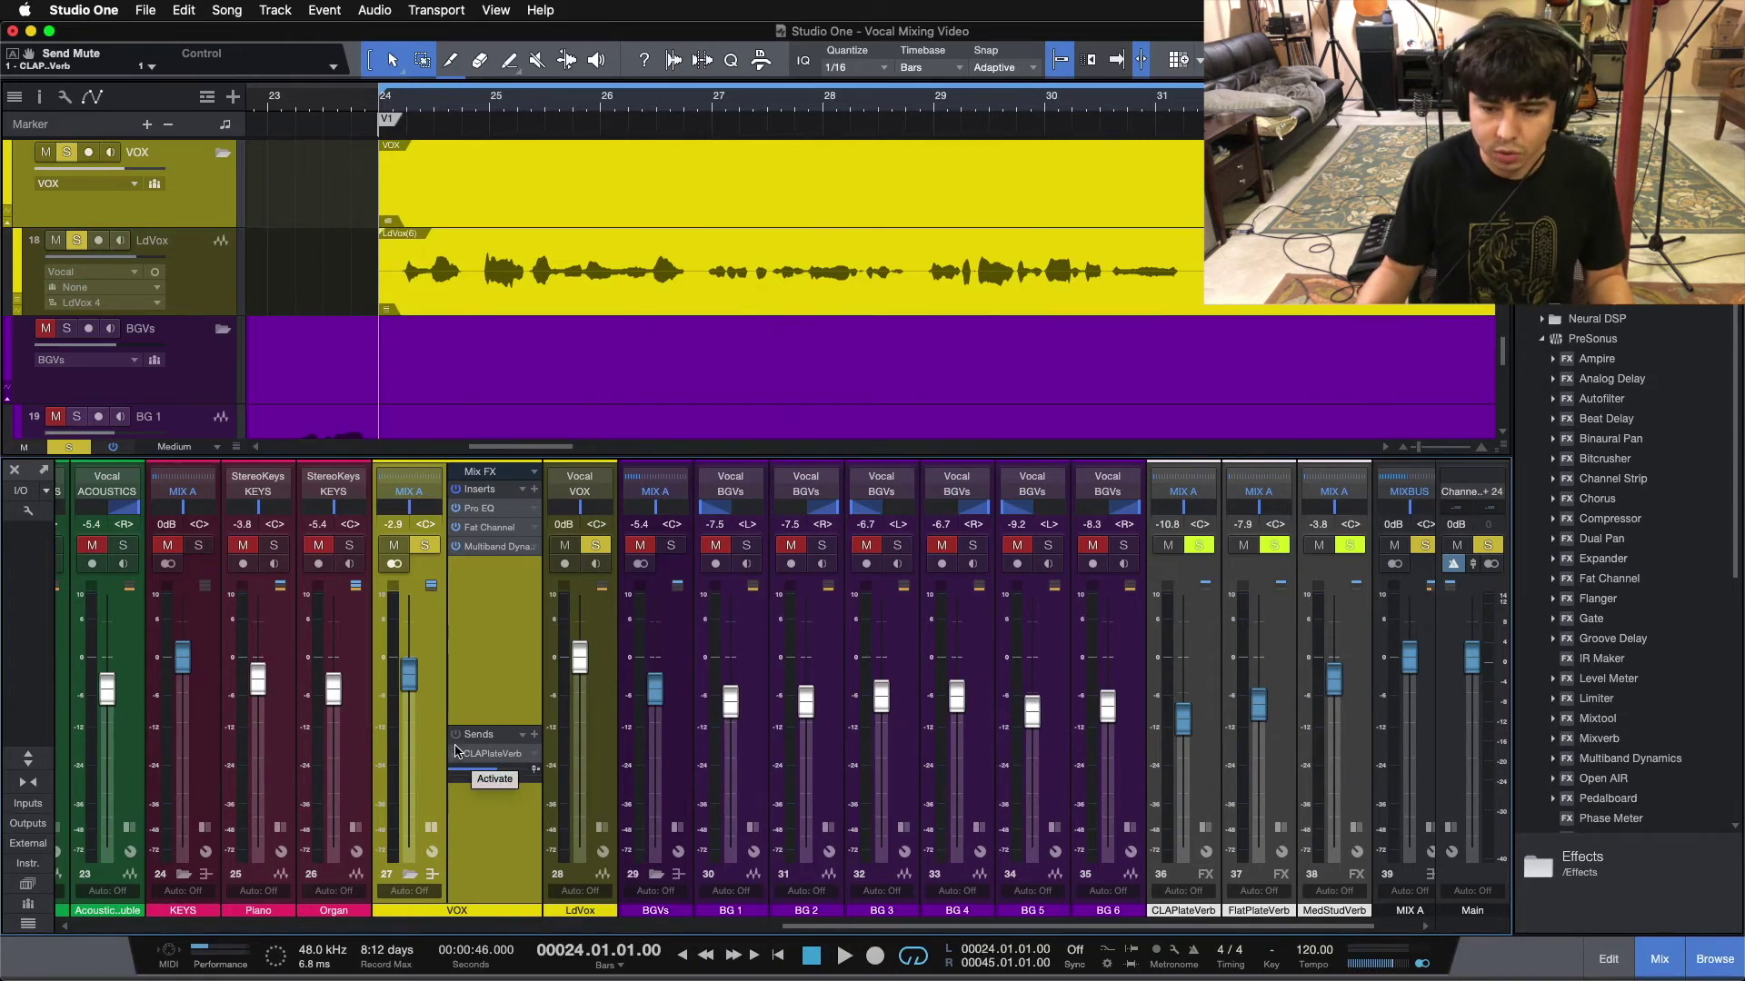
key("space")
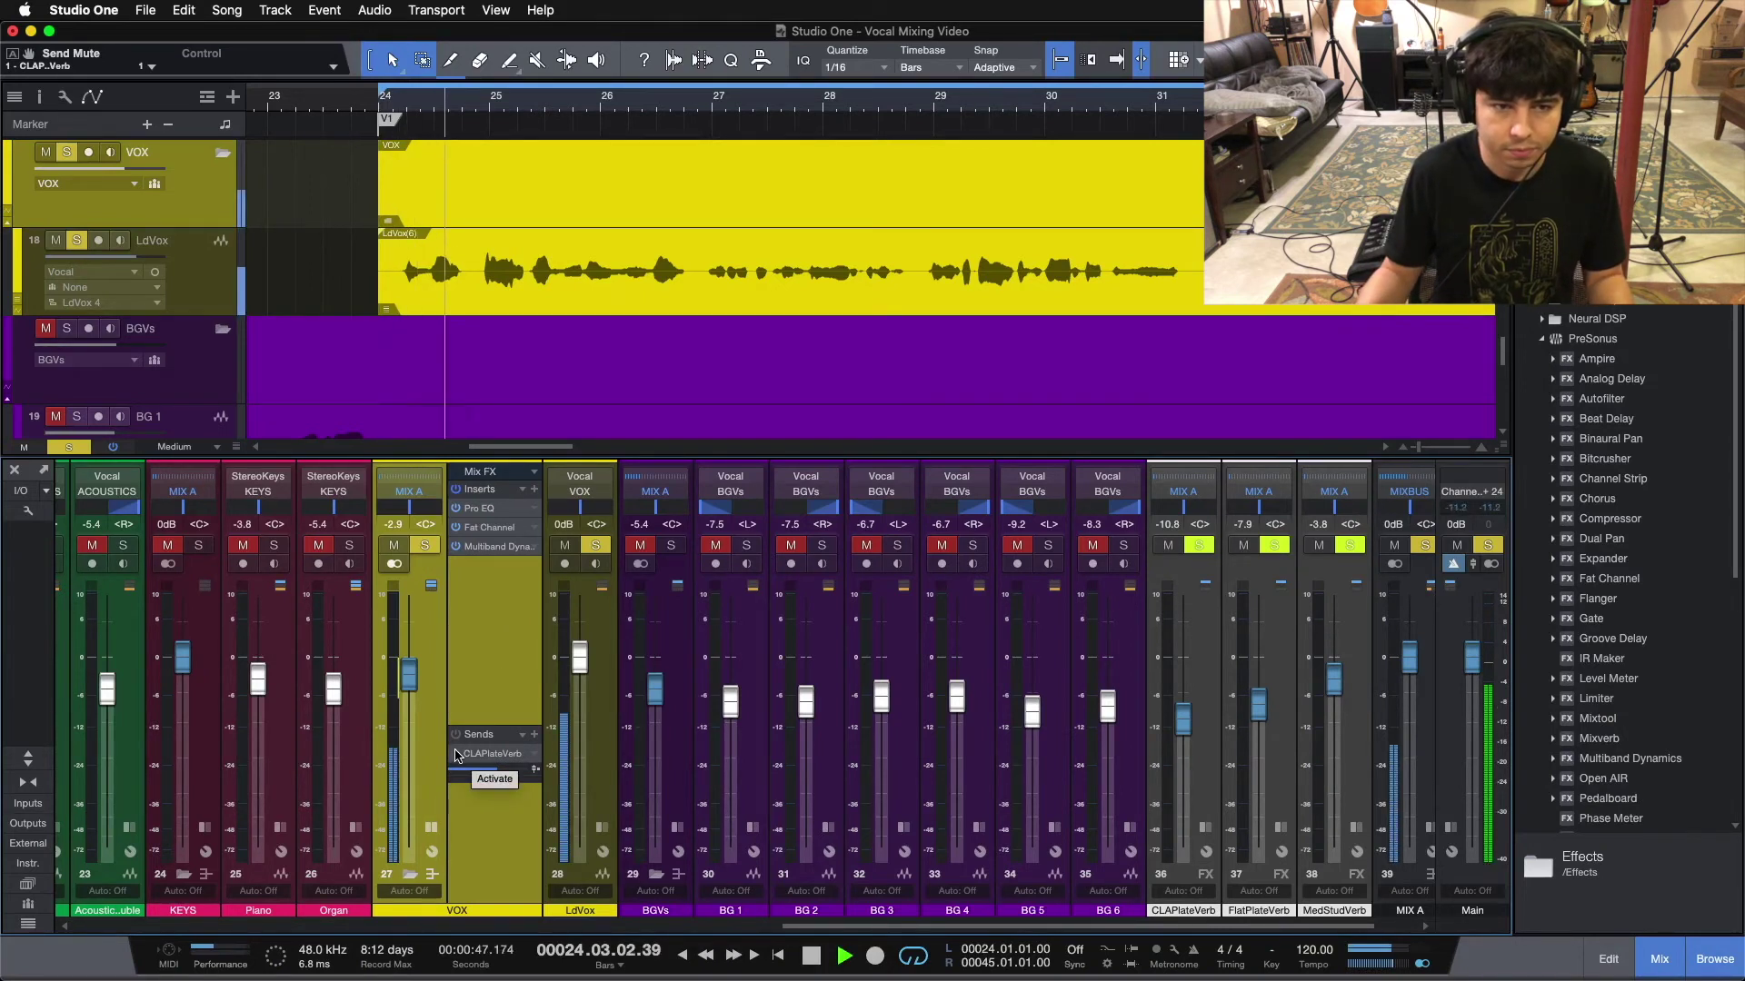
left_click(457, 755)
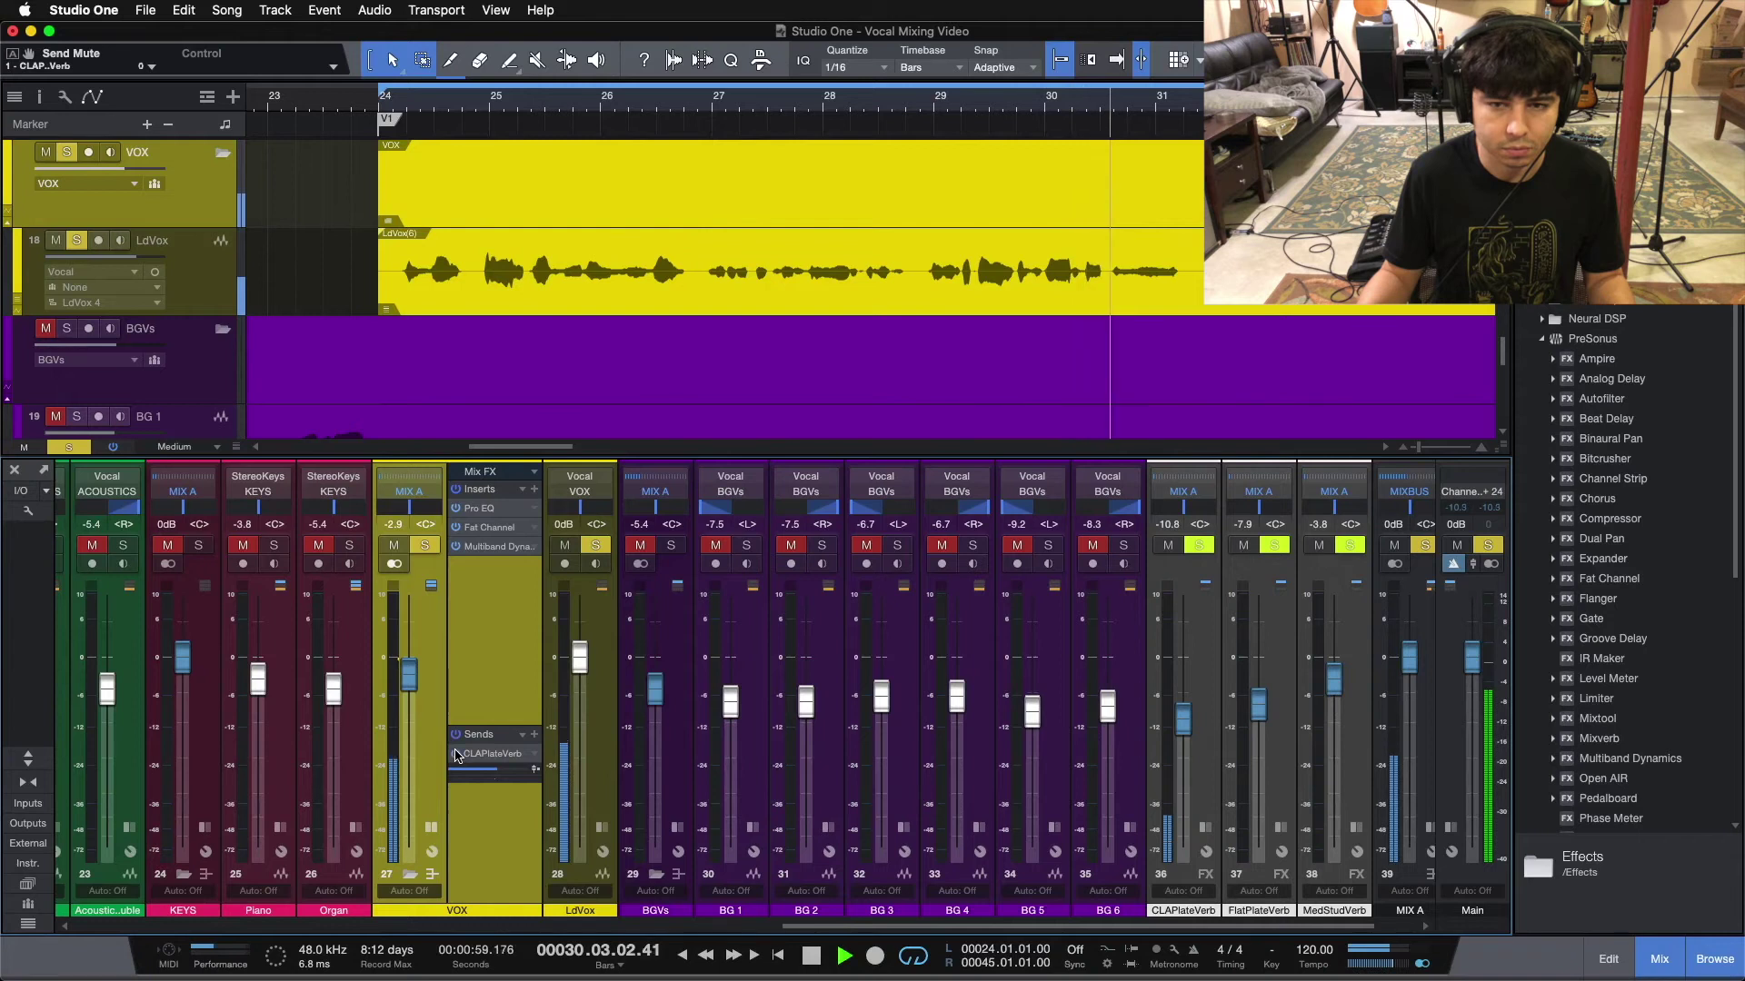
key("space")
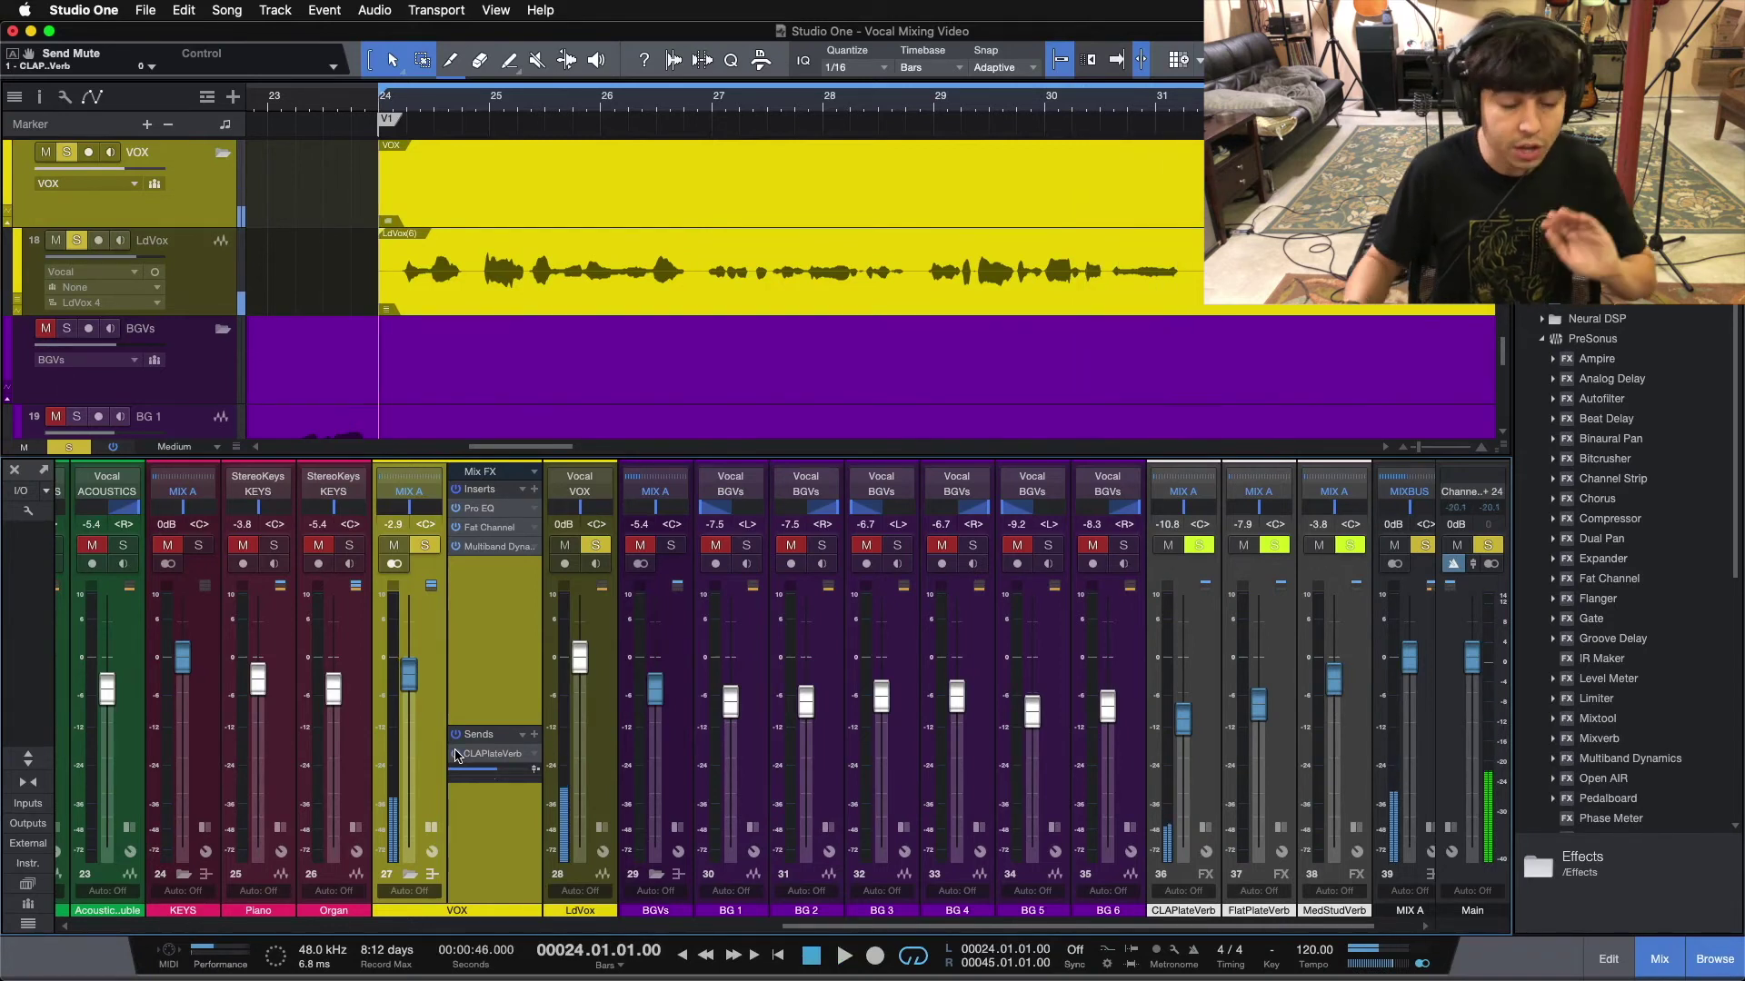
Unsolo the VOX bus and play the full mix from bar 24 with its CLAPlateVerb send off, then activate the send.
left_click(457, 755)
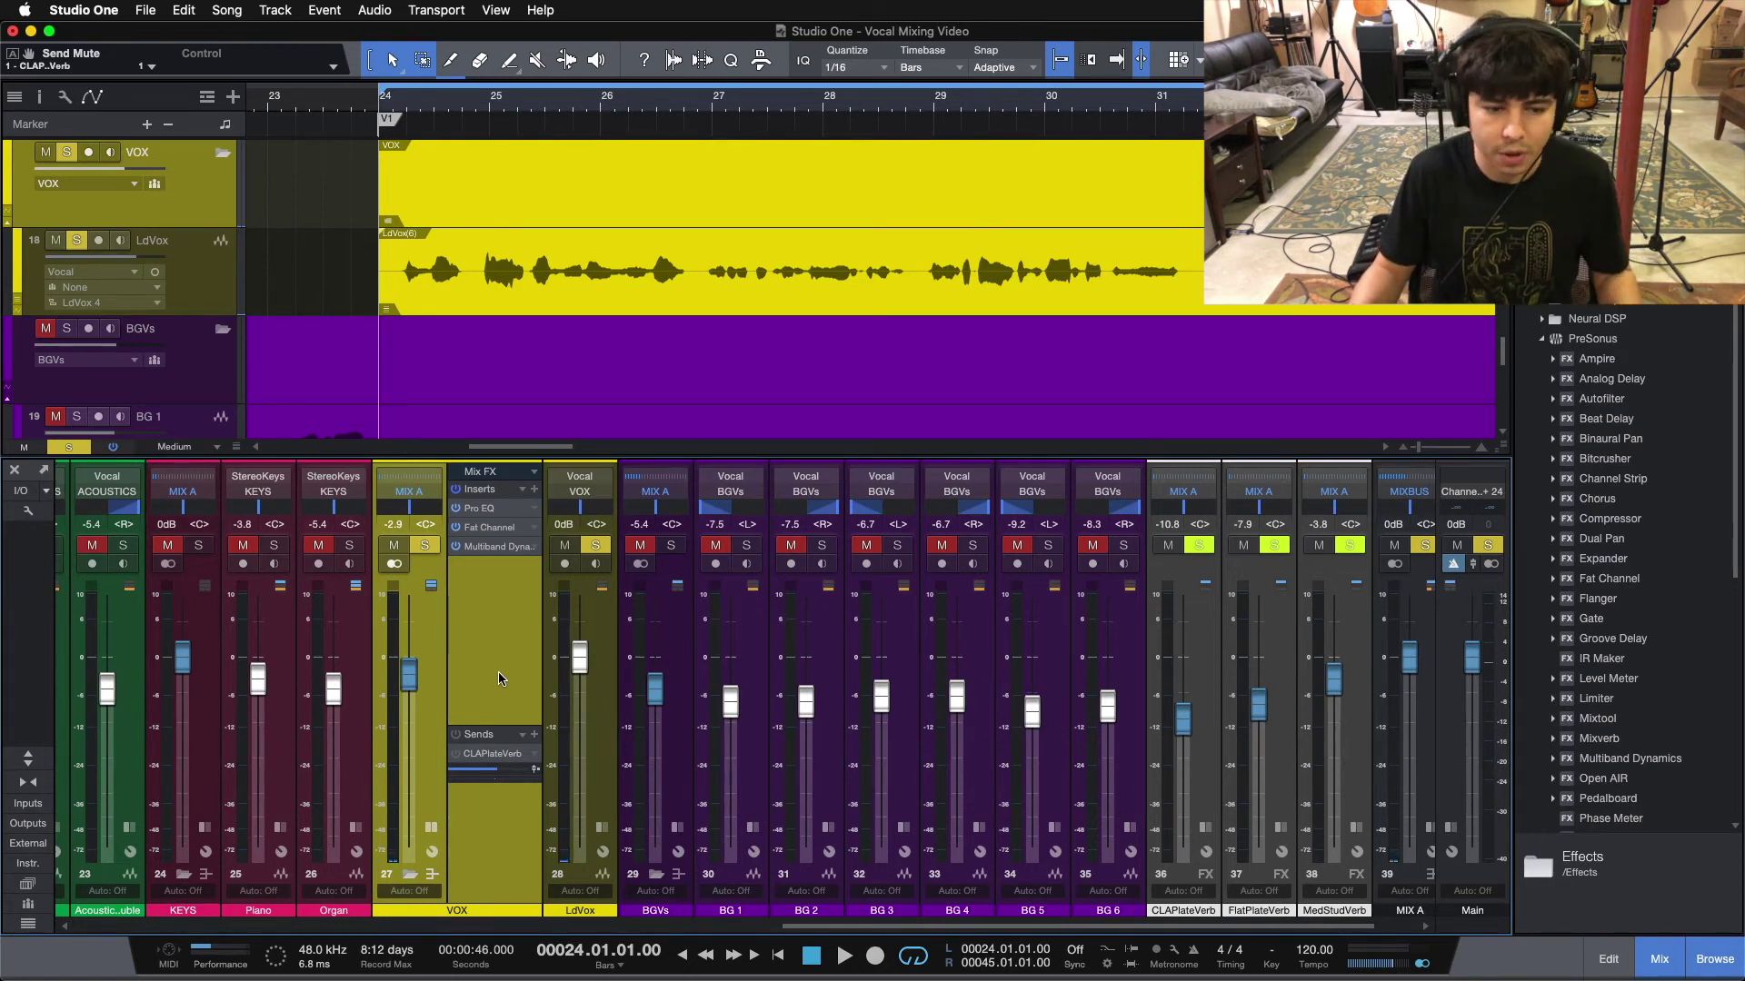
left_click(455, 754)
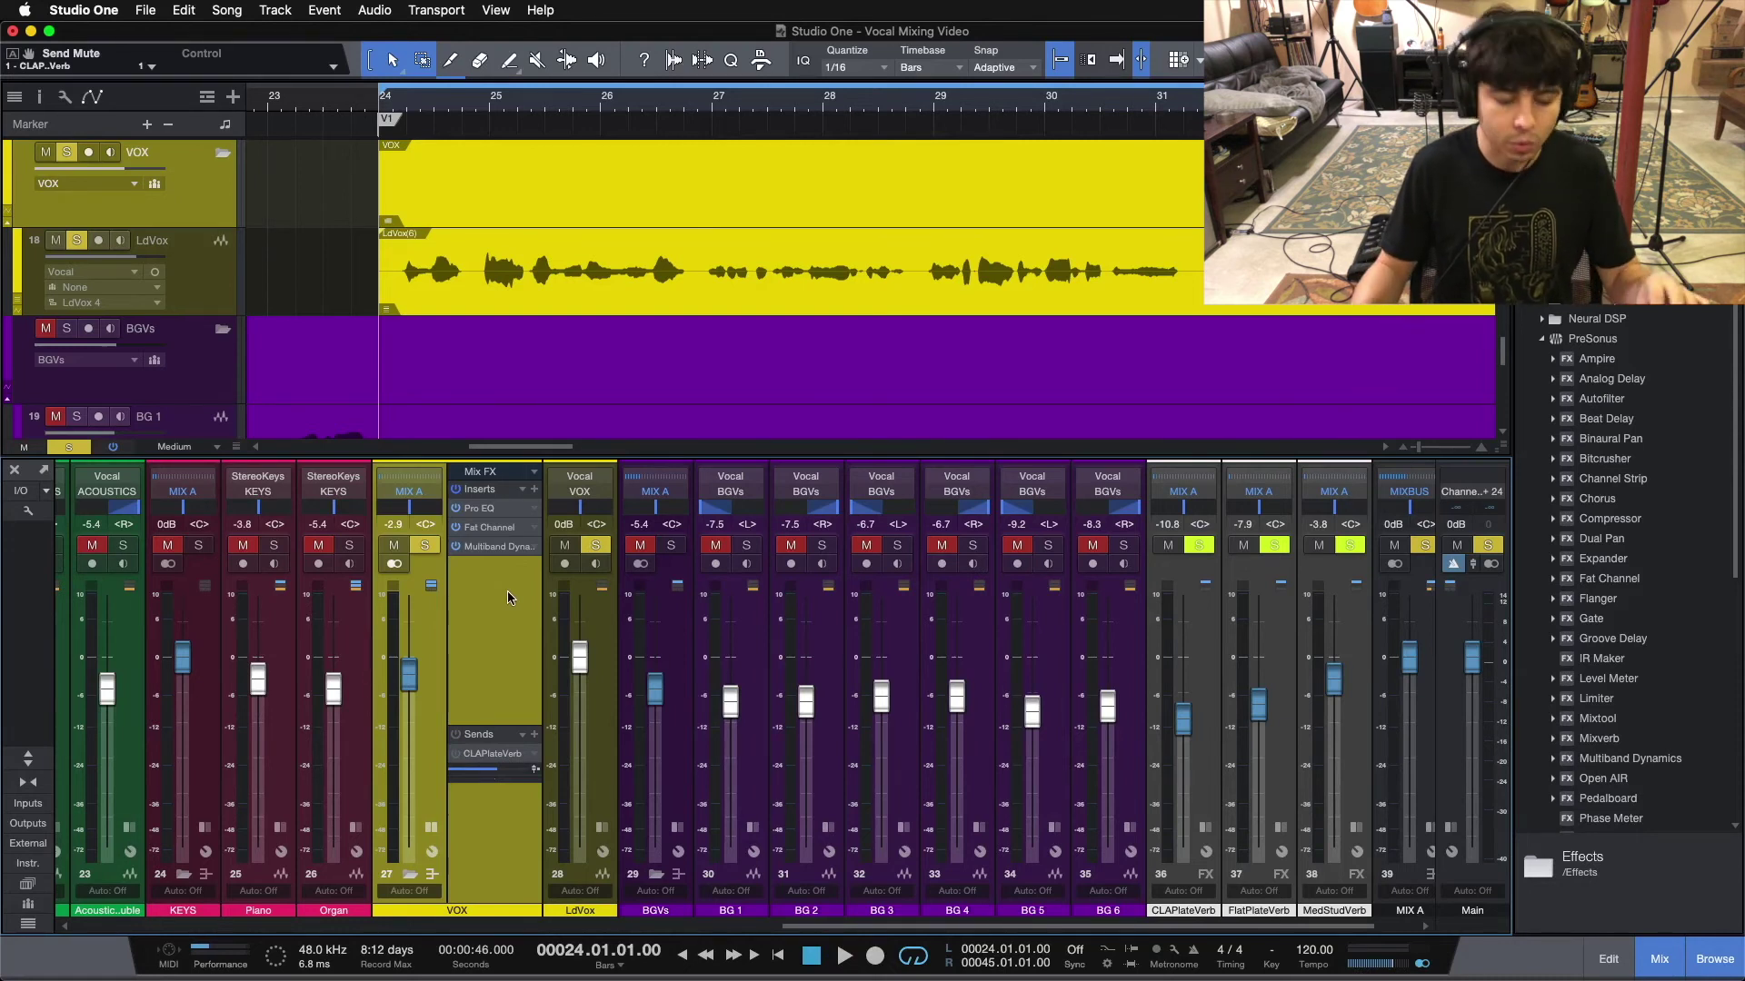
key("s")
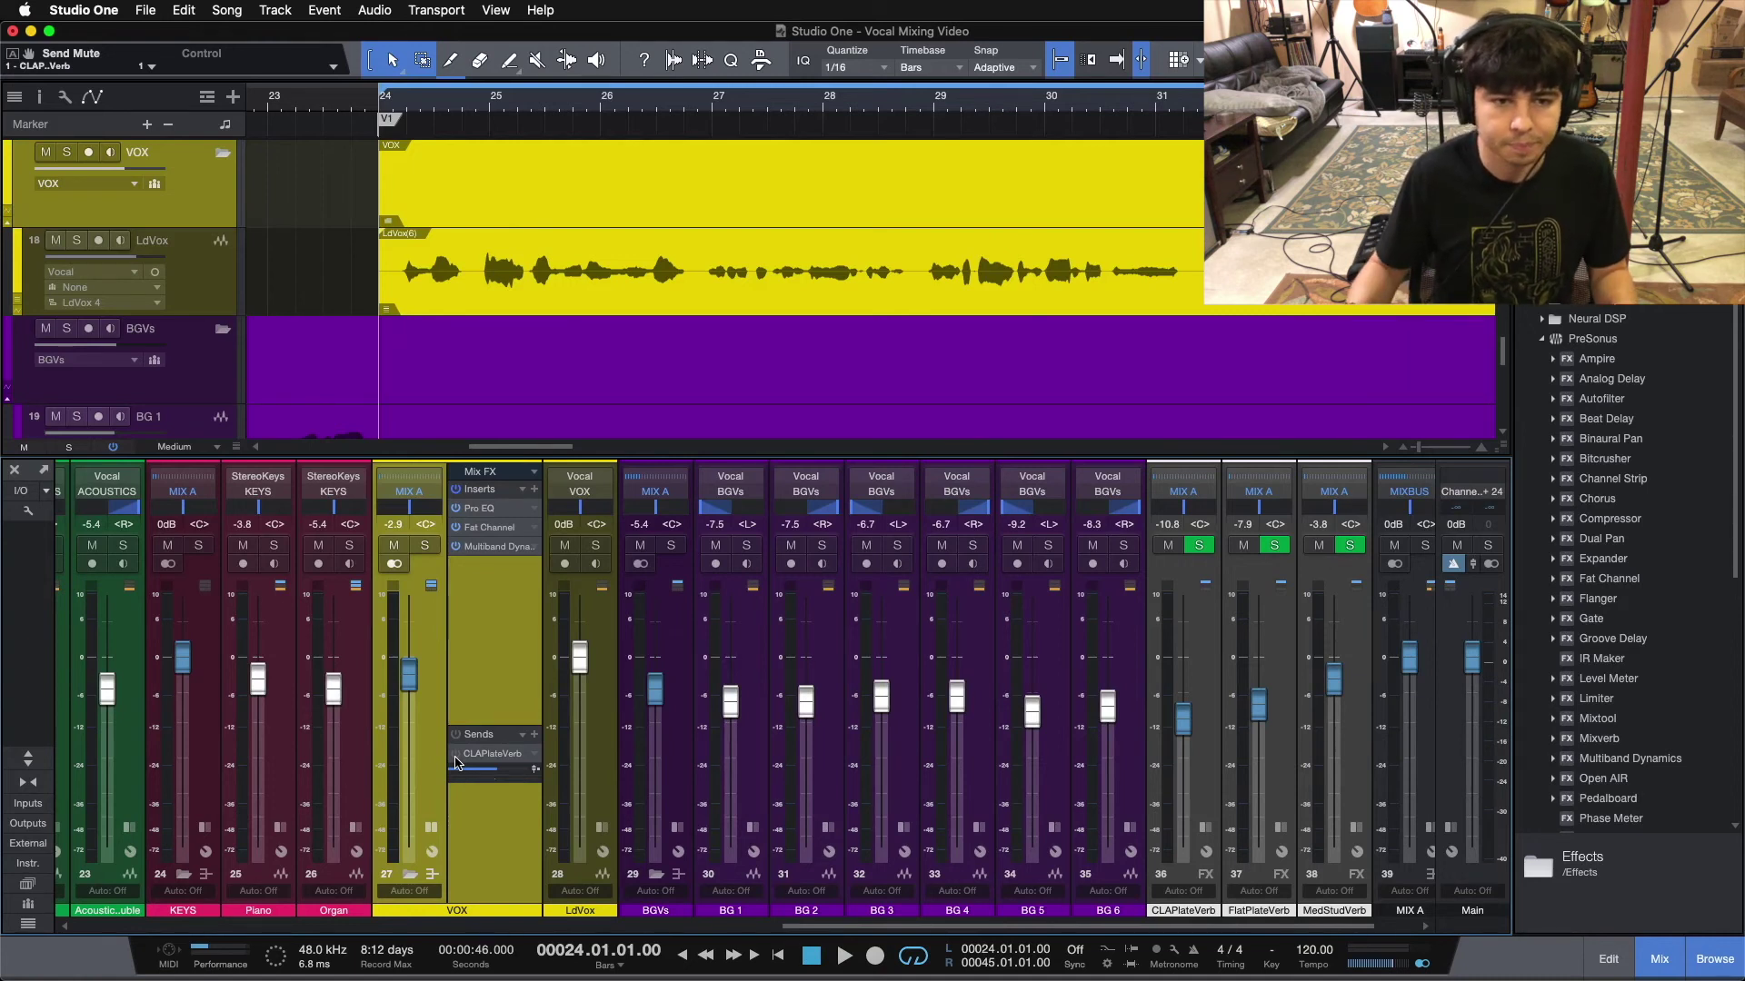
key("space")
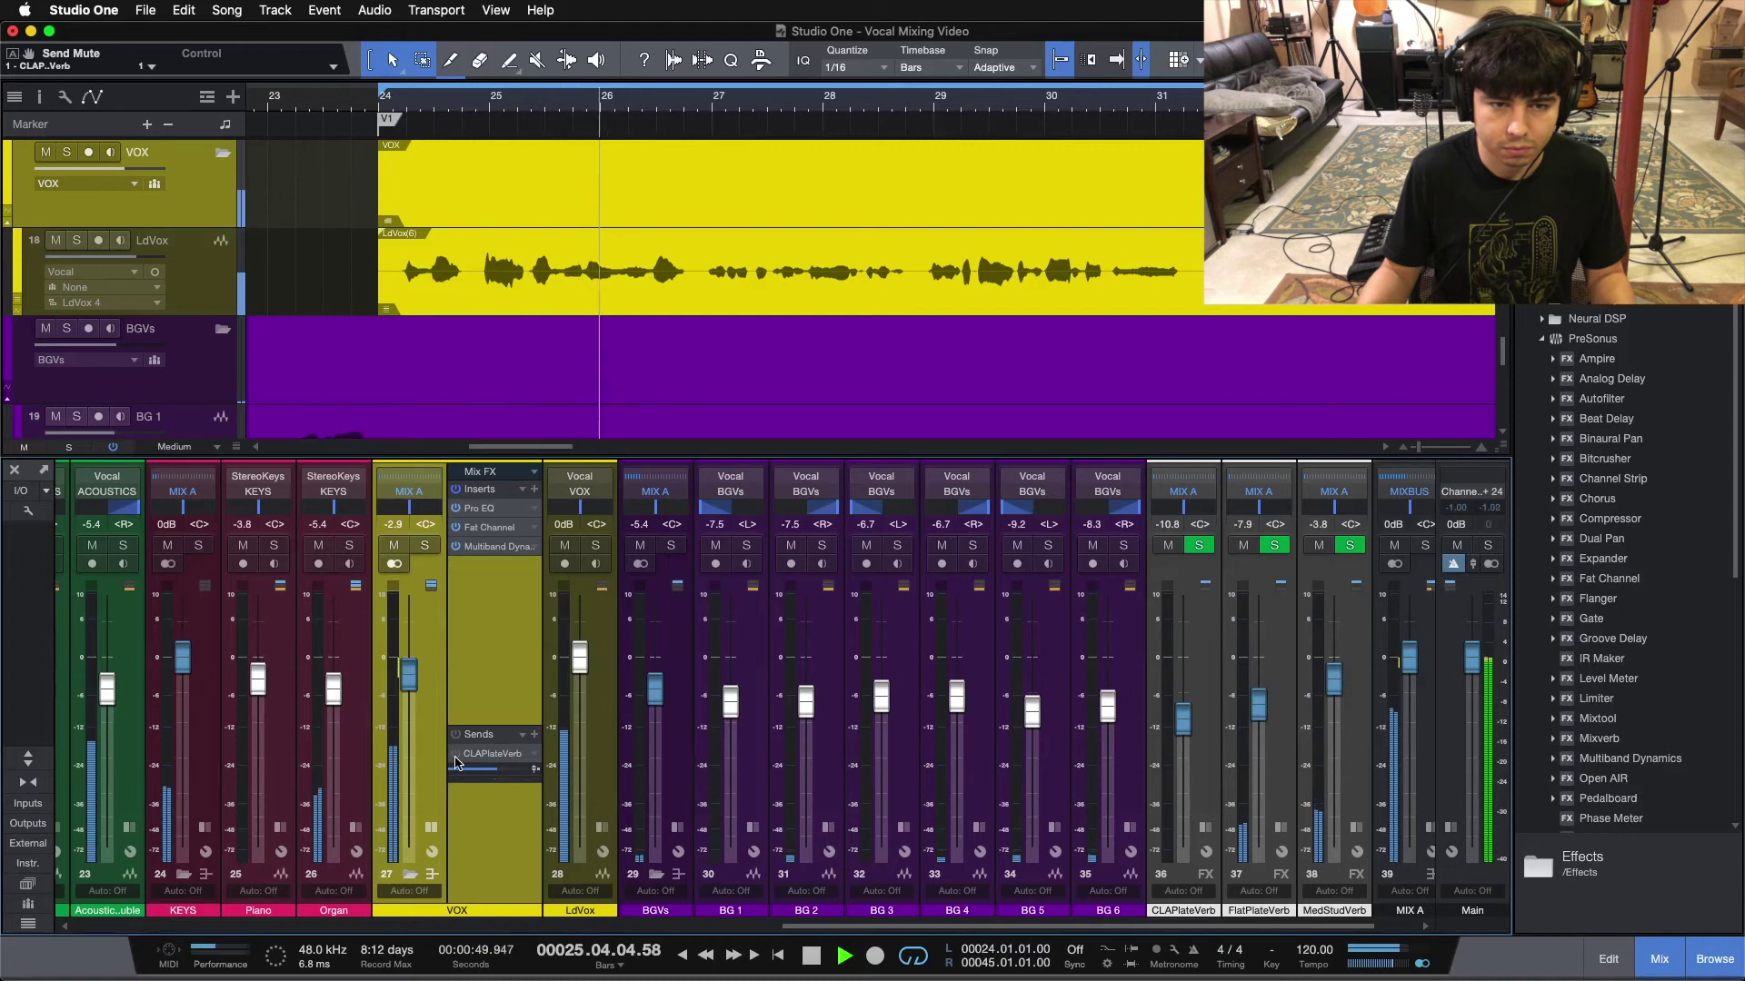
left_click(455, 755)
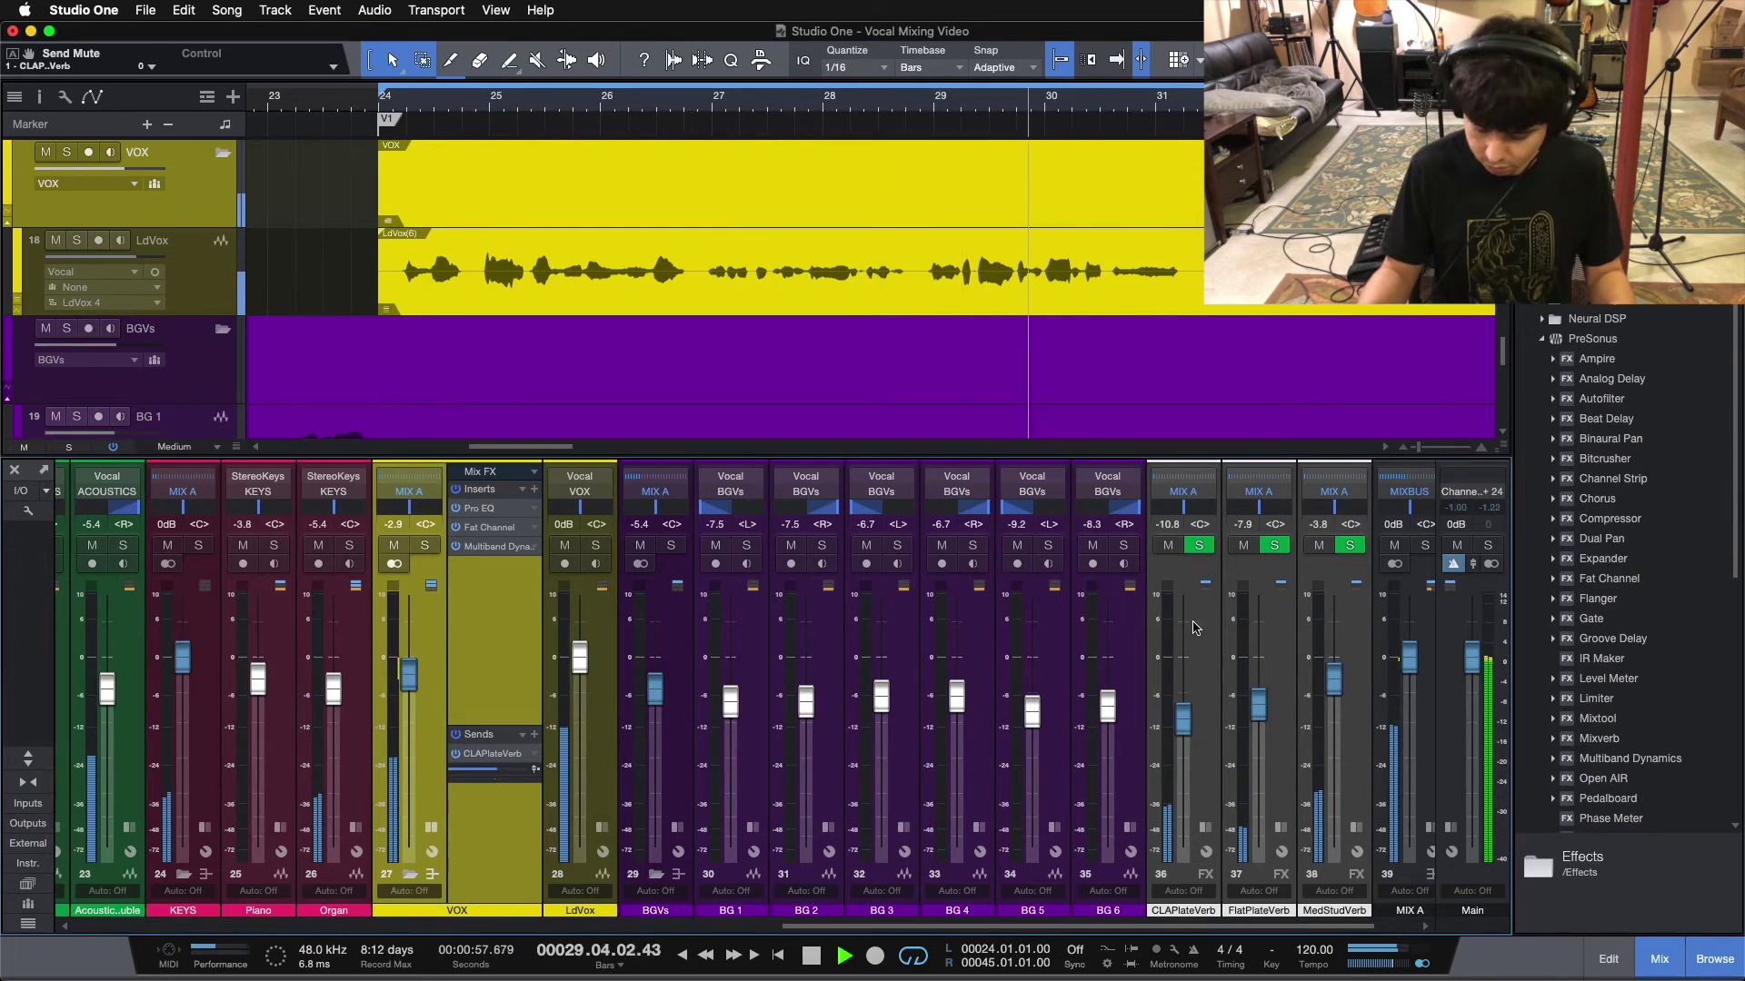
Mute and unmute the CLAPlateVerb channel during verse playback to compare the mix without and with reverb.
left_click_drag(546, 100, 582, 100)
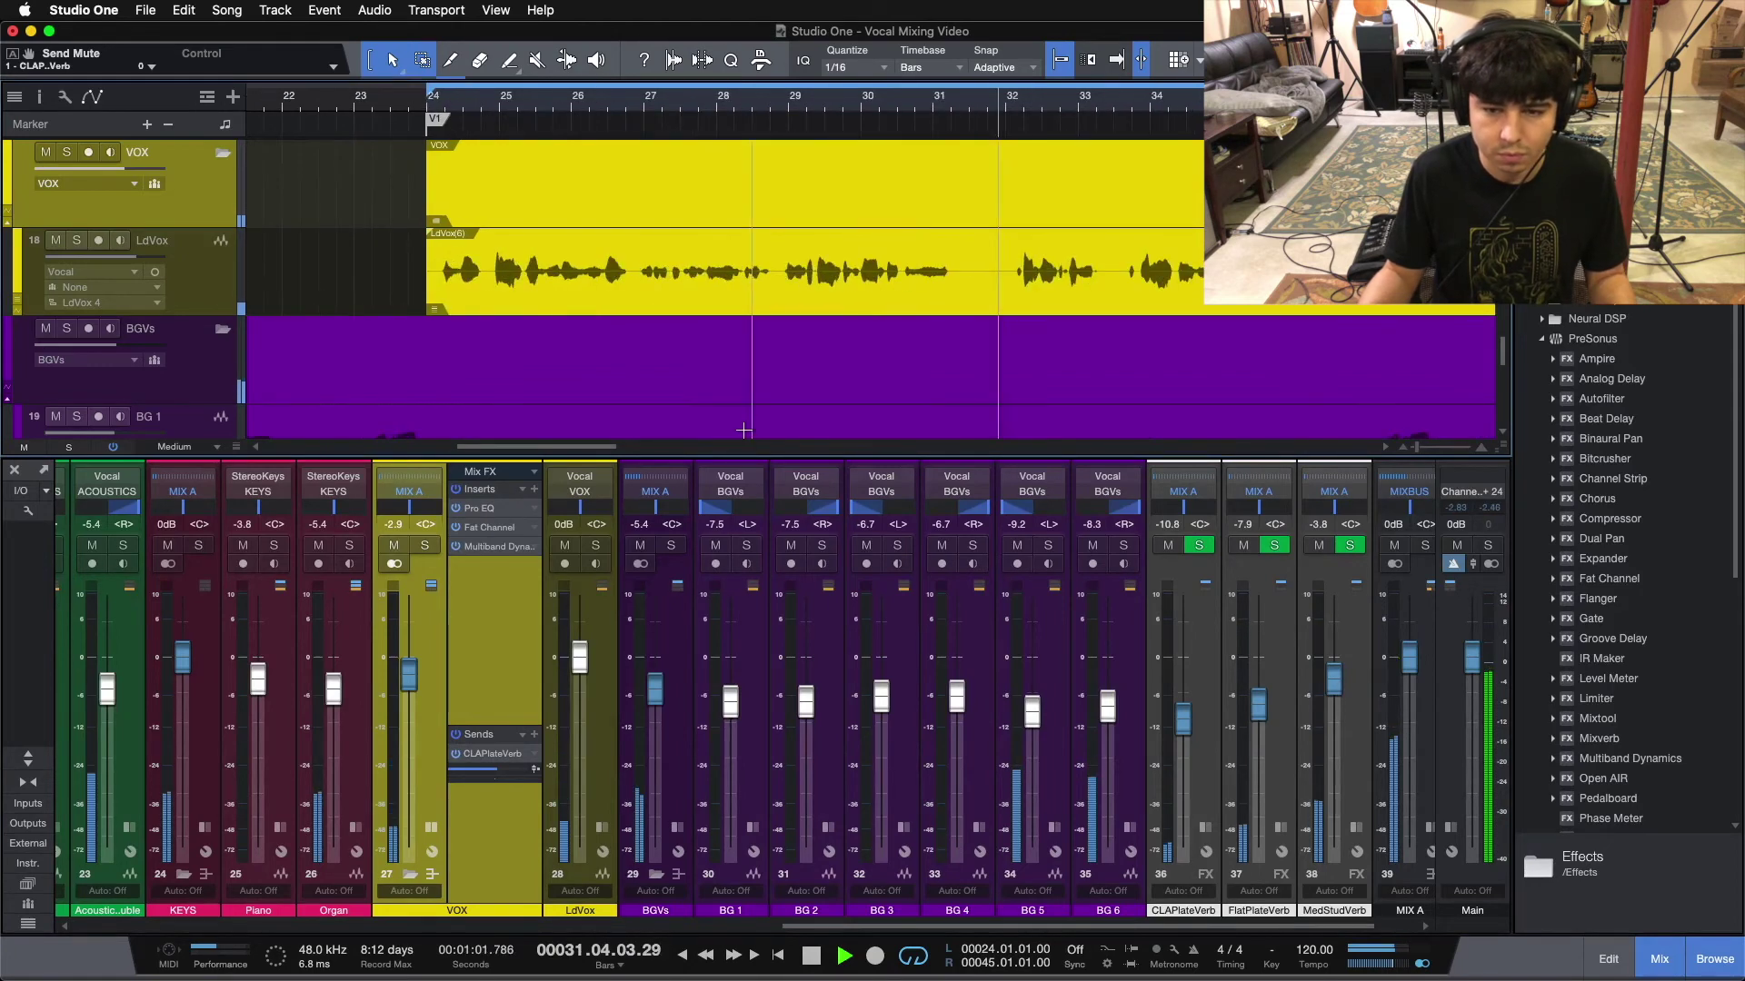
left_click(1164, 545)
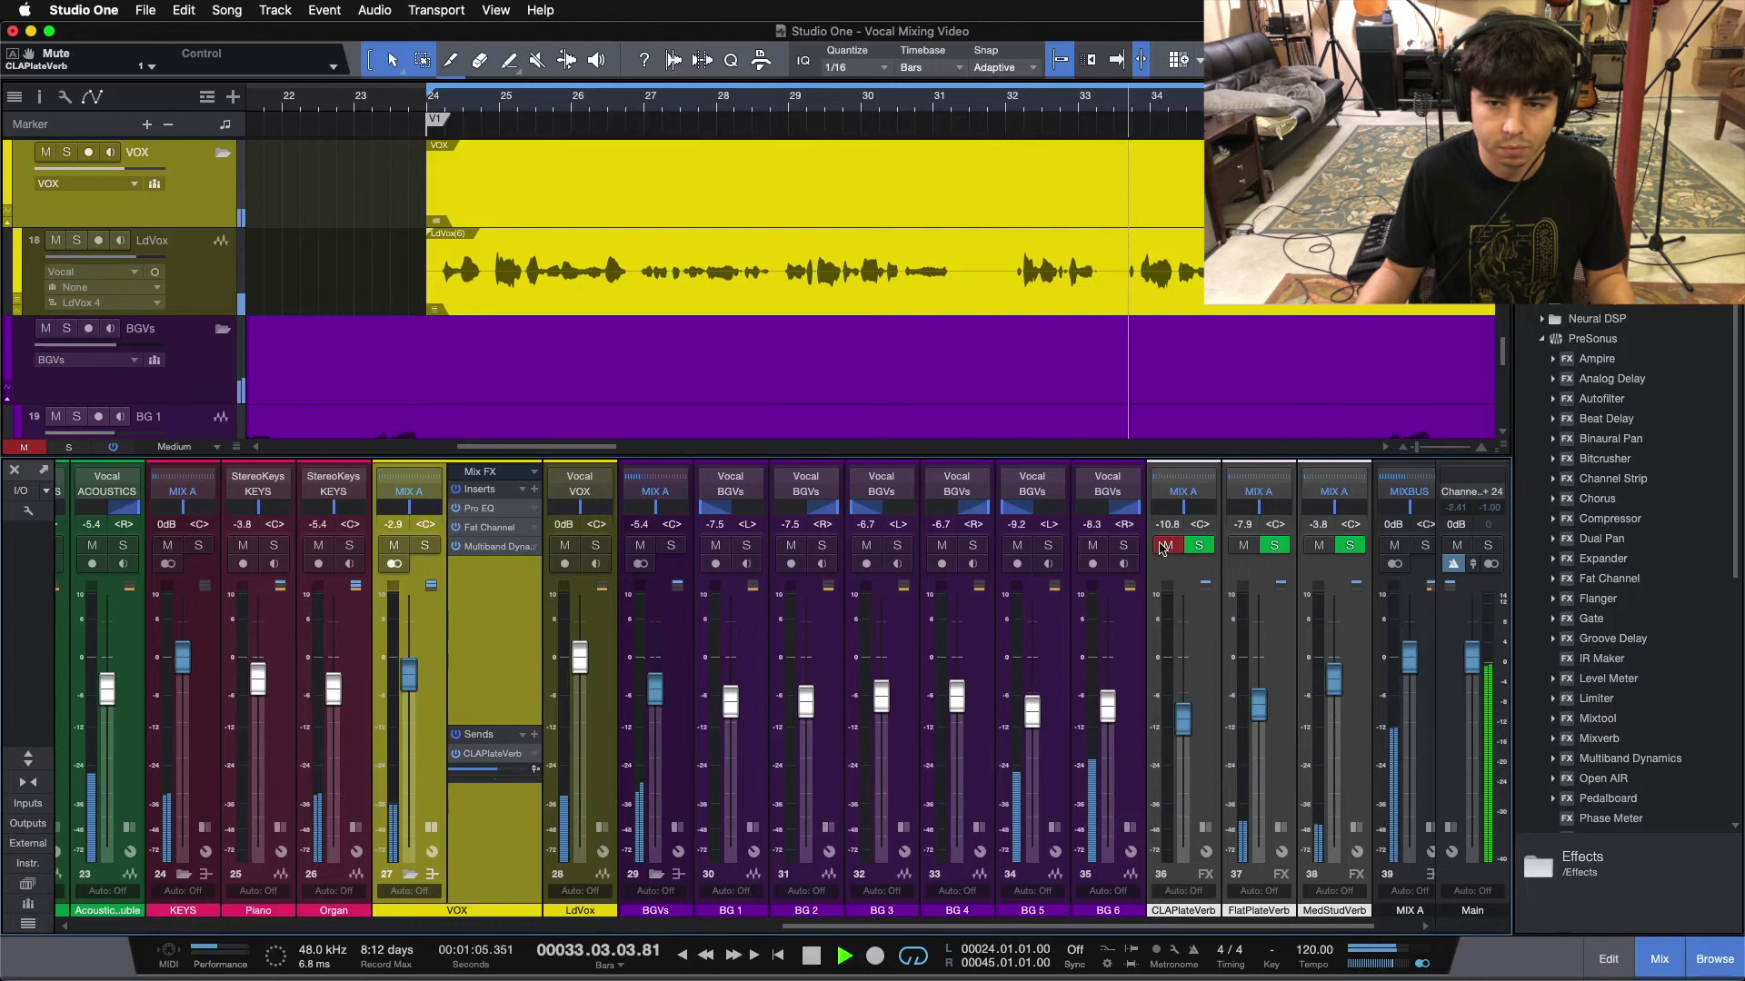
left_click(1164, 545)
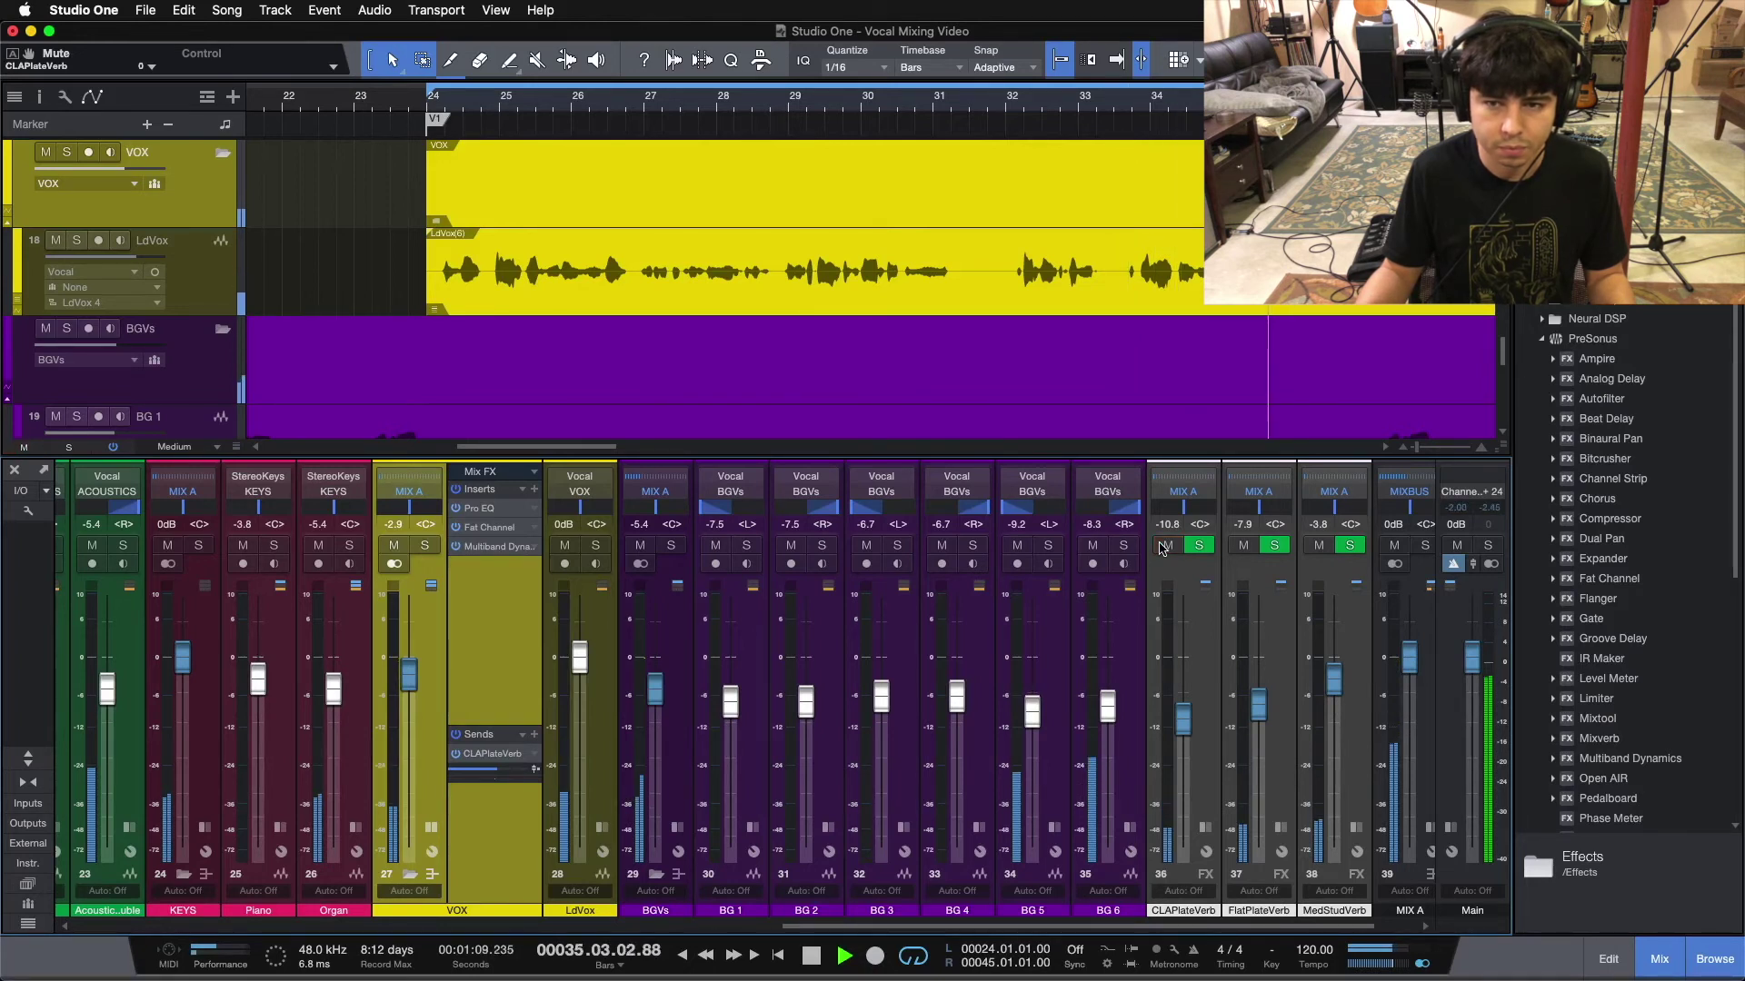
Place the playhead at bar 33 beat 3, mute the CLAPlateVerb channel and play the phrase without reverb.
left_click_drag(1205, 97, 620, 116)
left_click(620, 116)
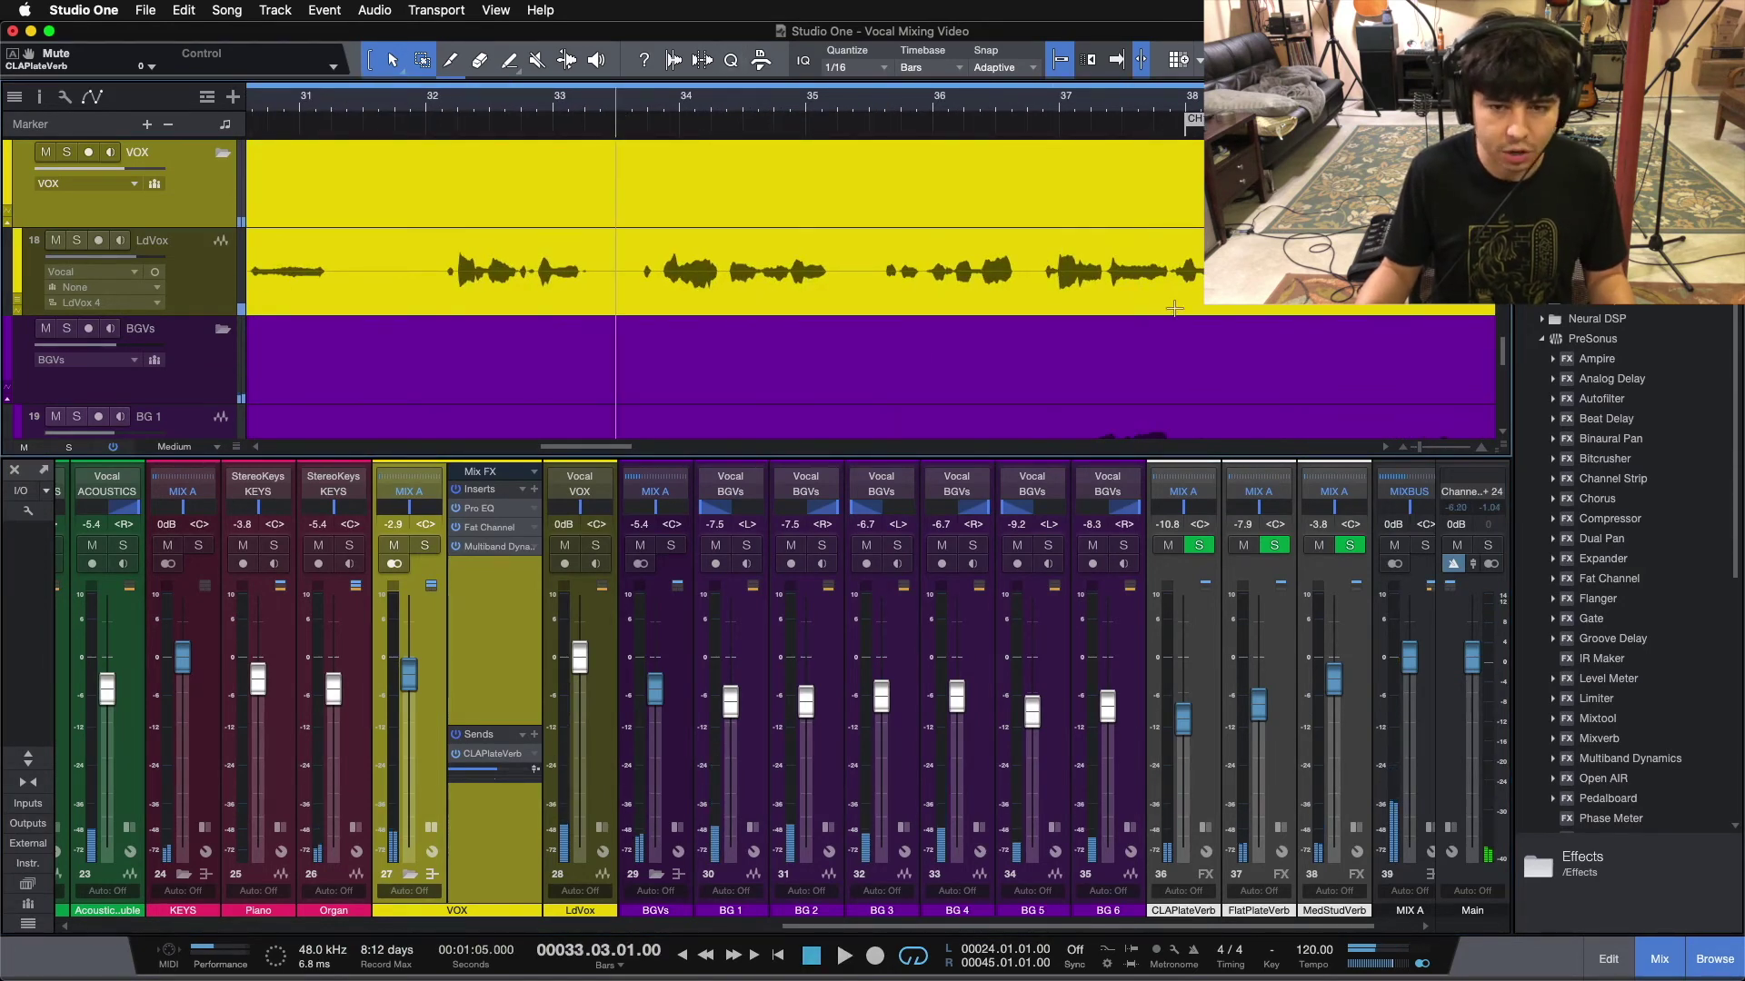
left_click(1177, 564)
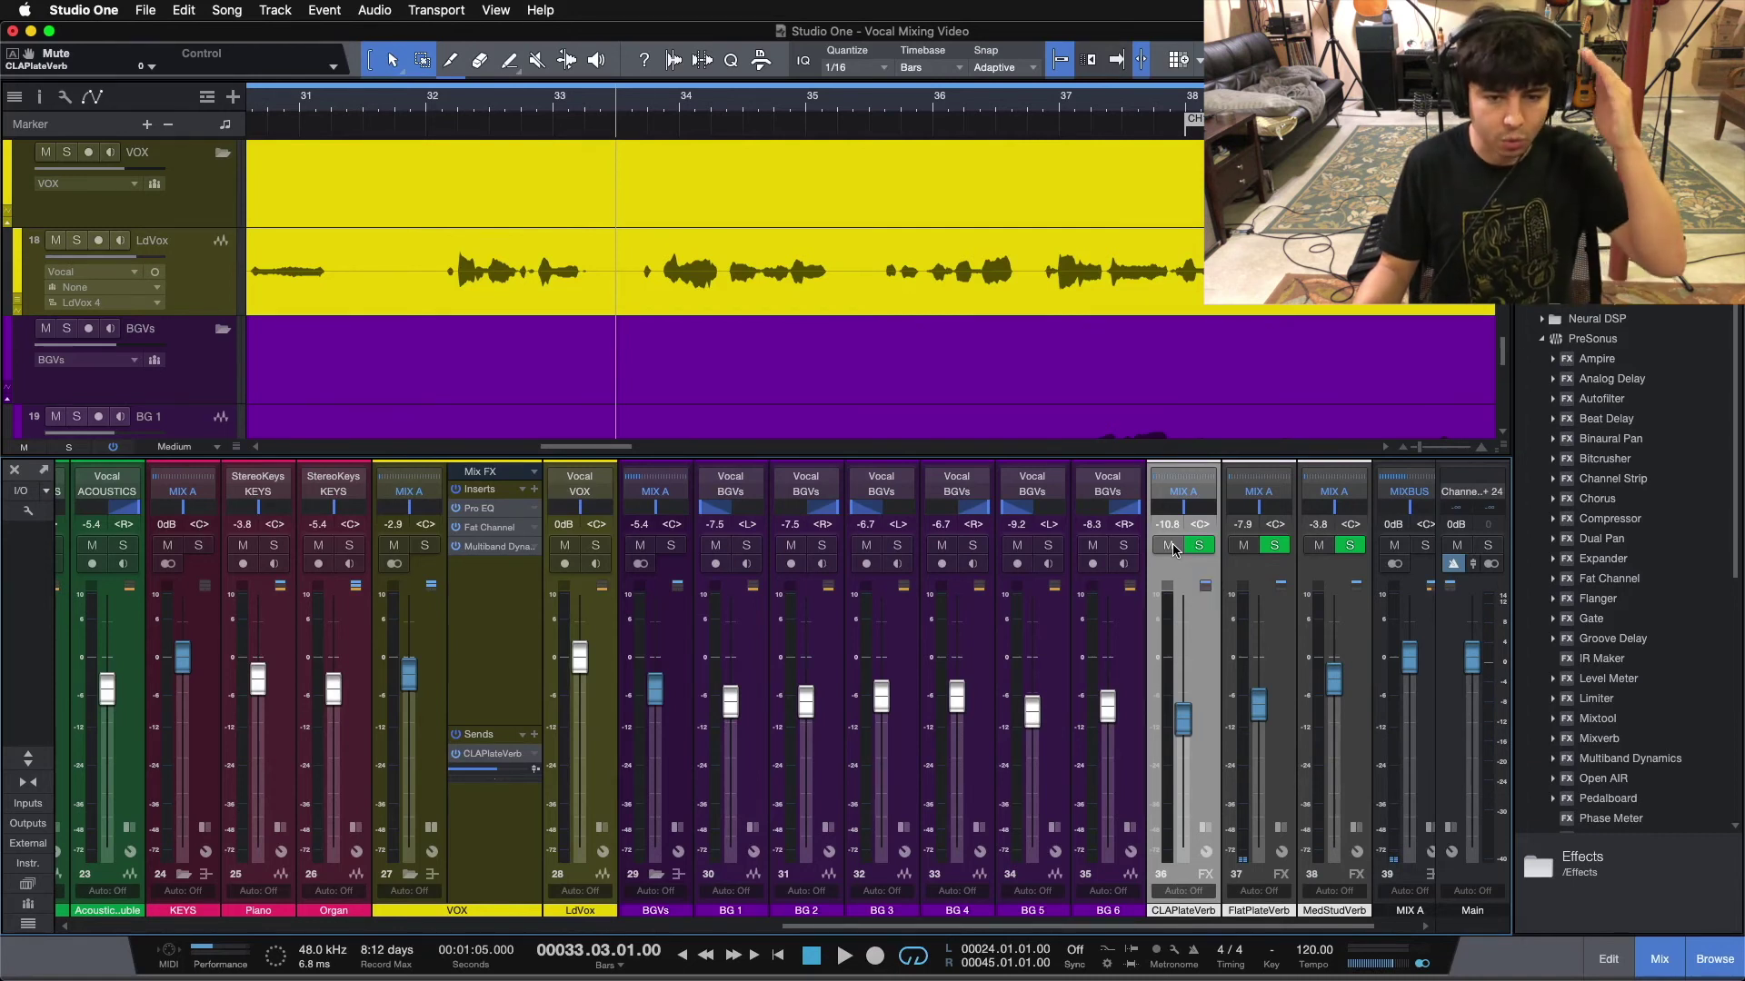
left_click(1169, 546)
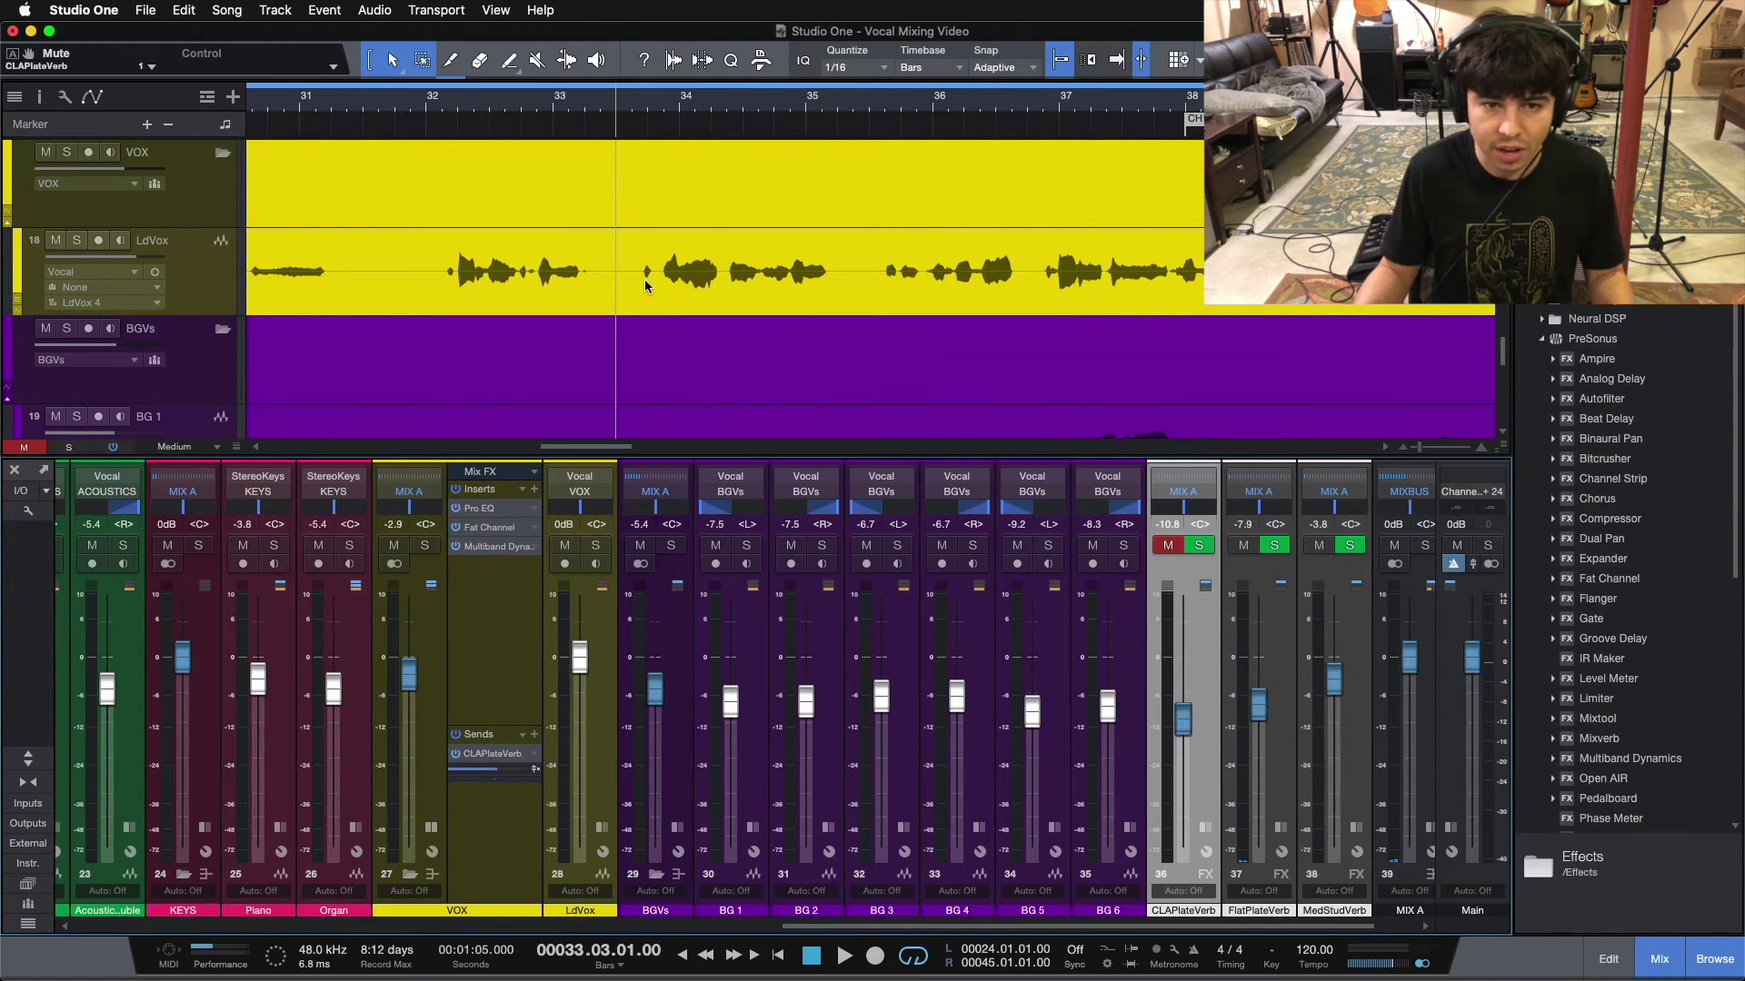
key("KP_1")
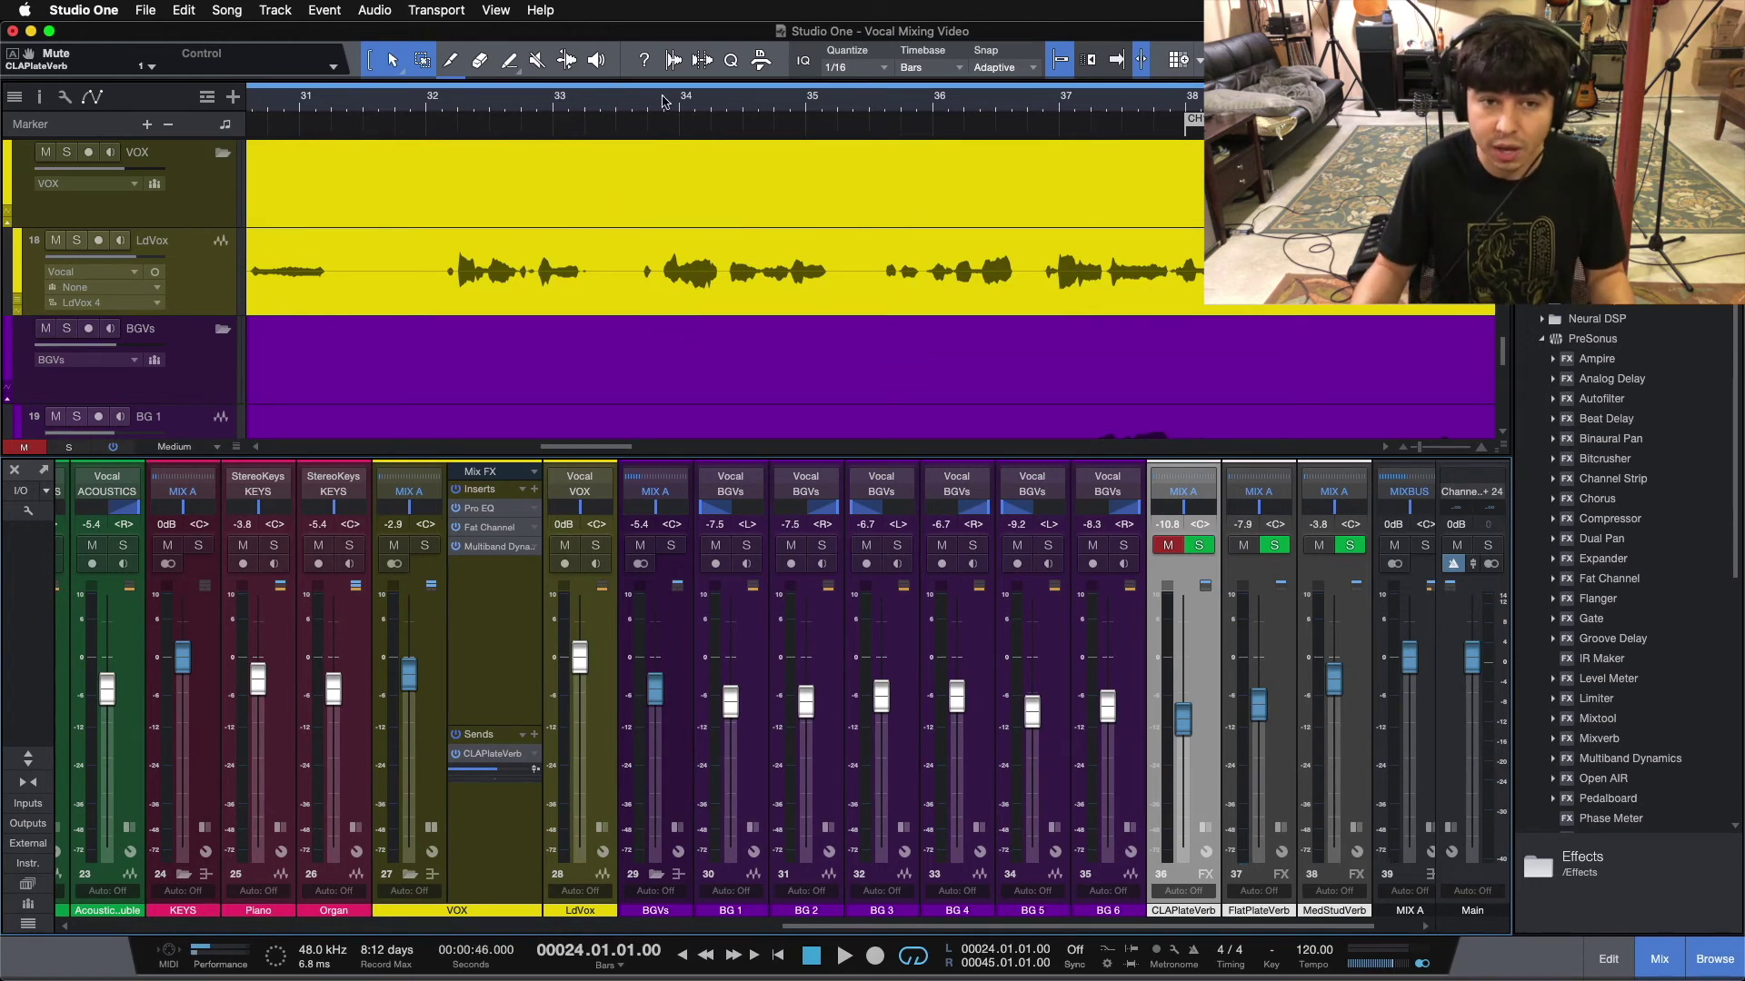
left_click(615, 95)
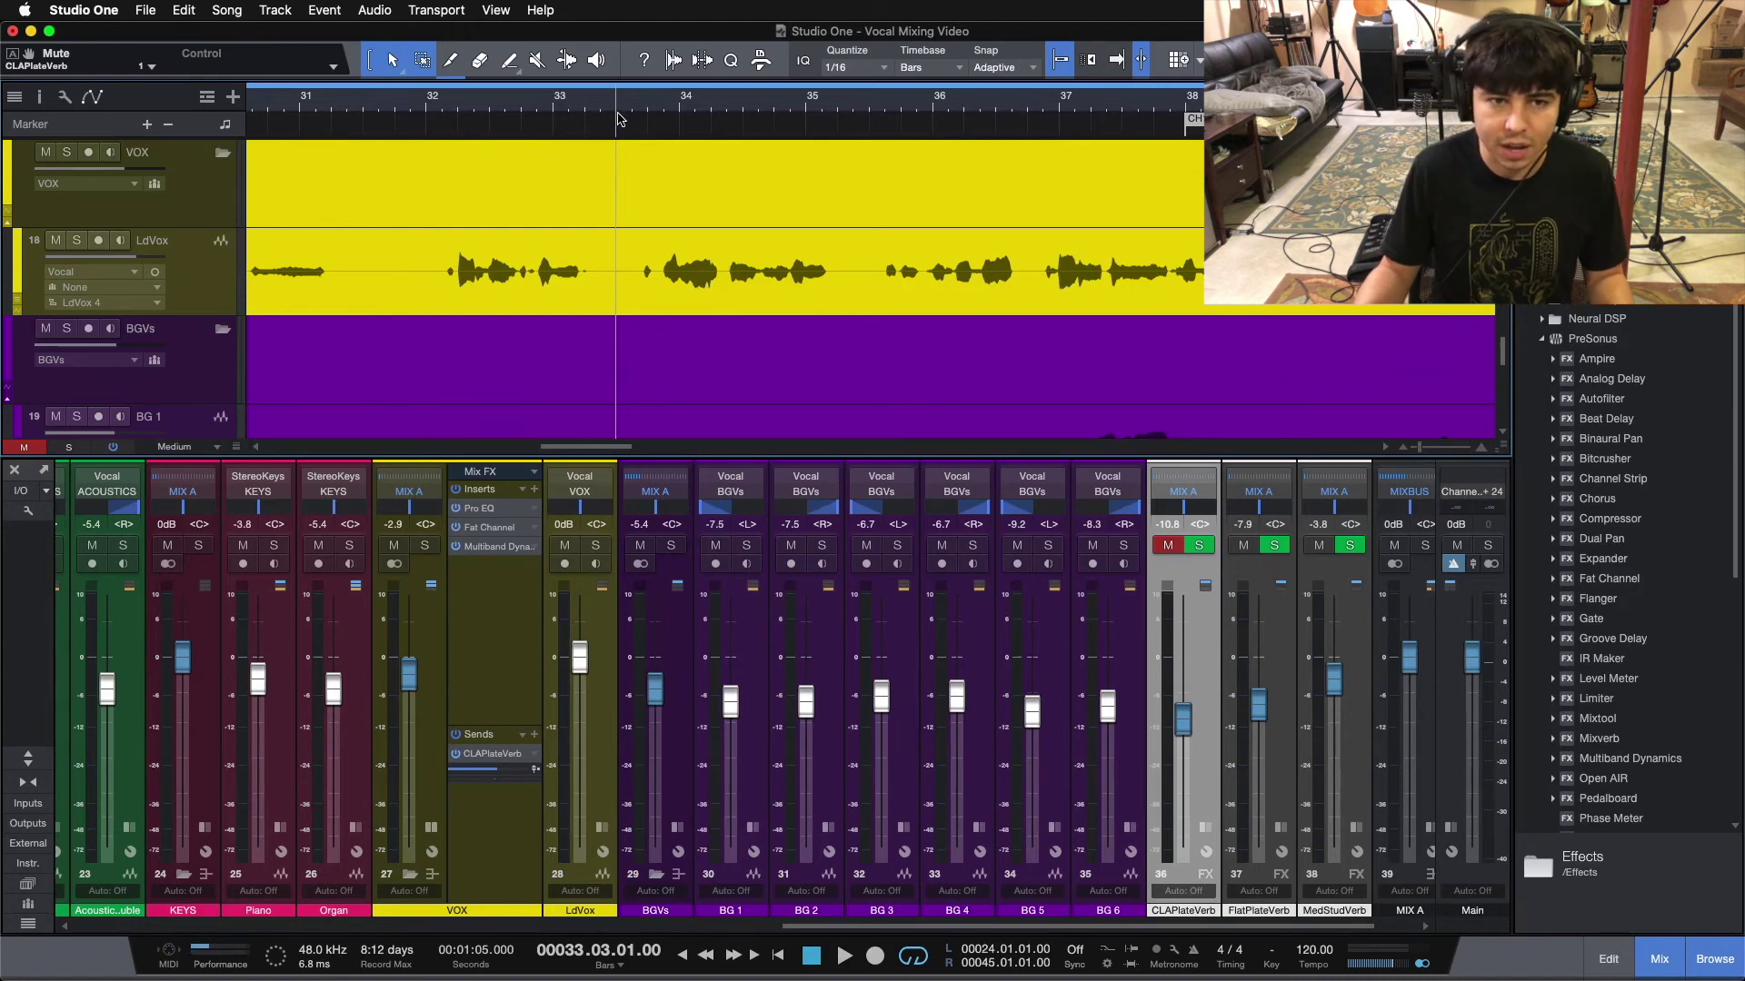
key("space")
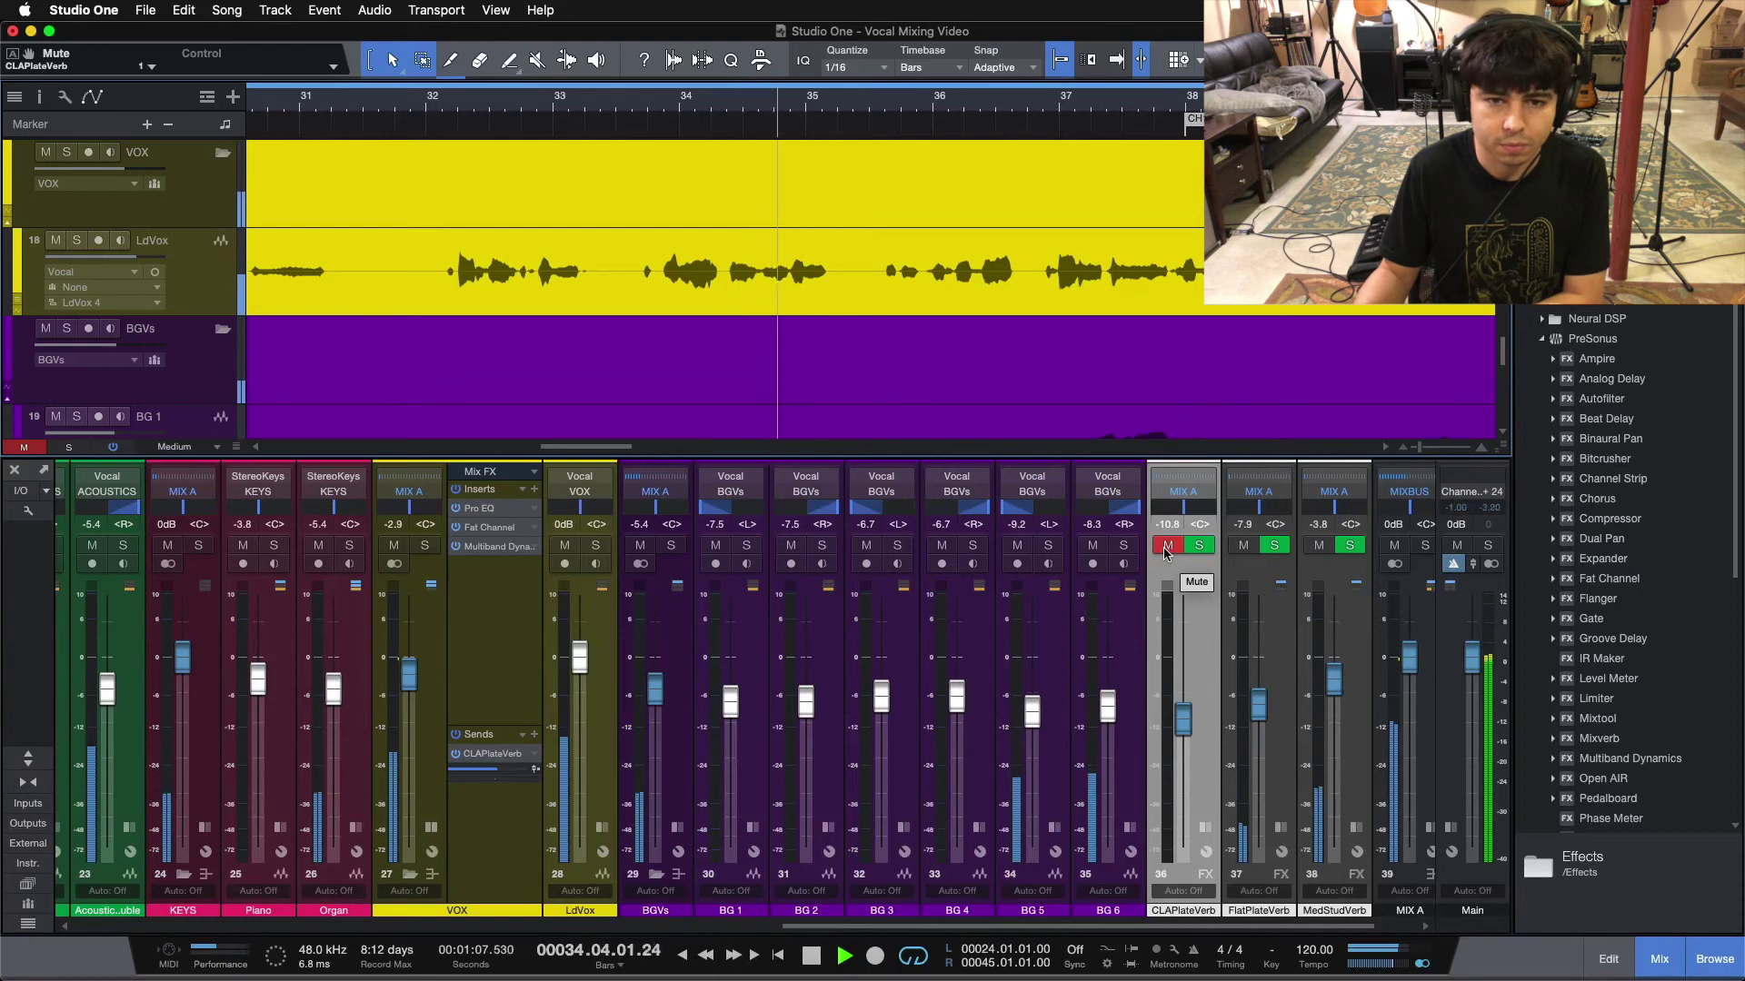
key("space")
Unmute the CLAPlateVerb channel and replay the phrase from bar 33 beat 3 with reverb.
left_click(1166, 547)
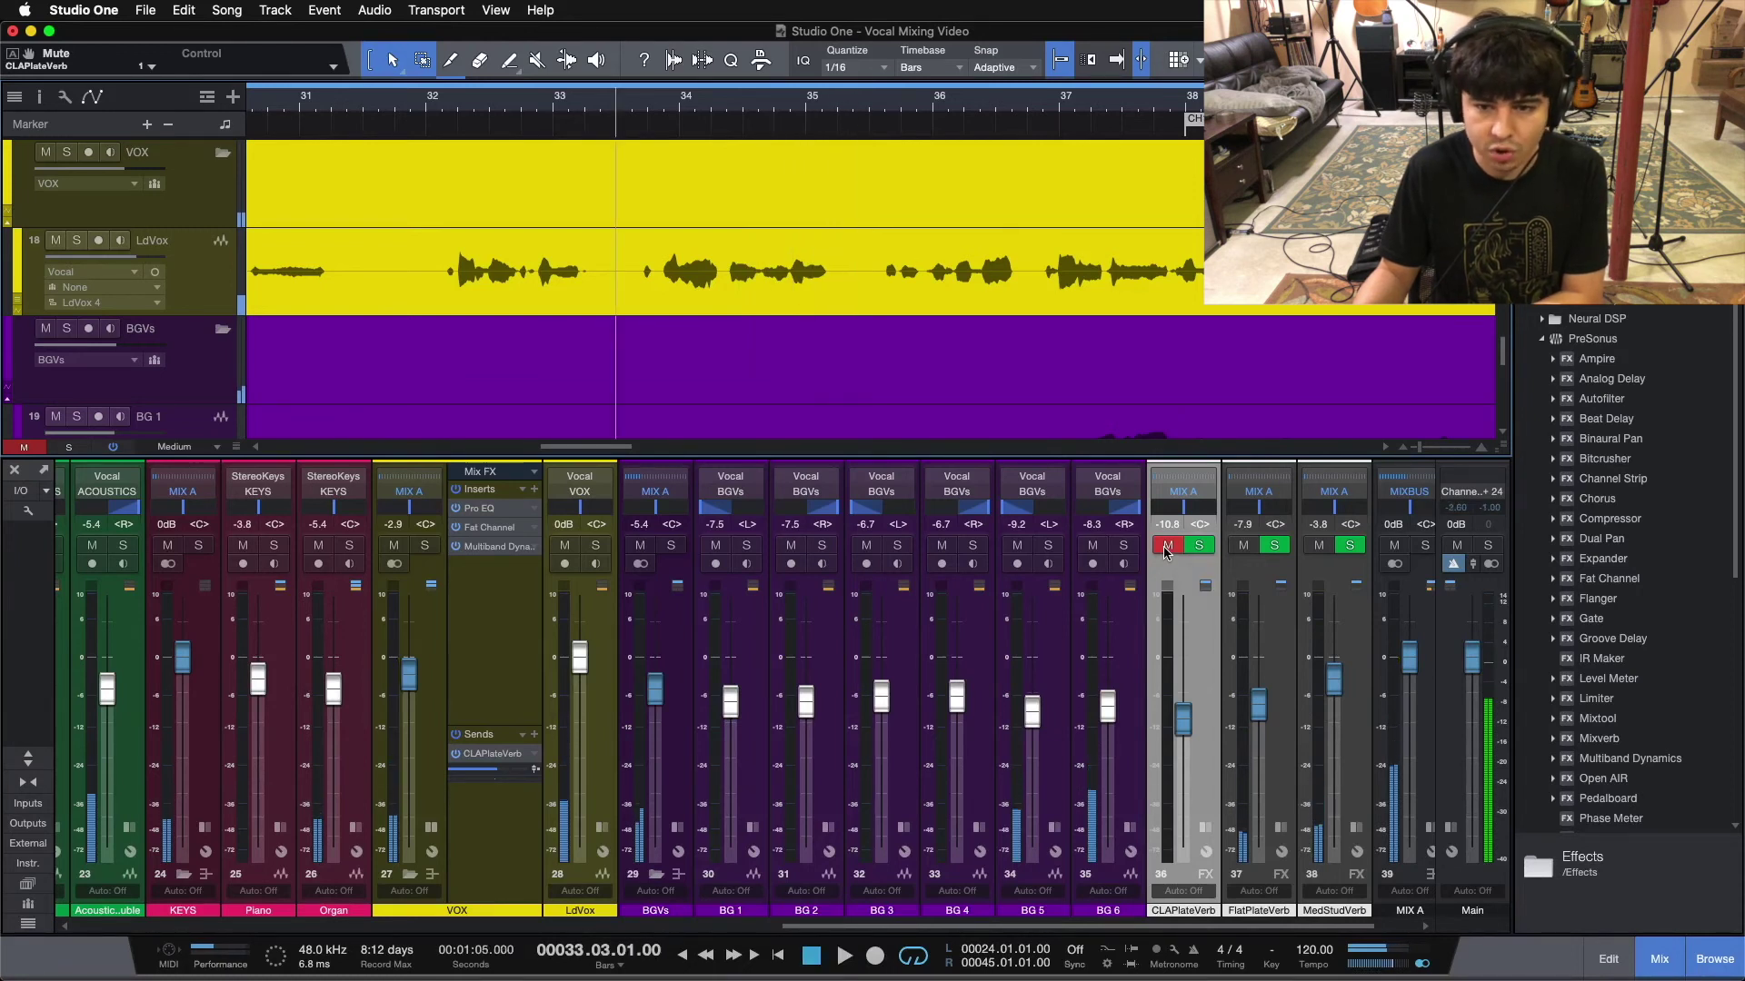
key("space")
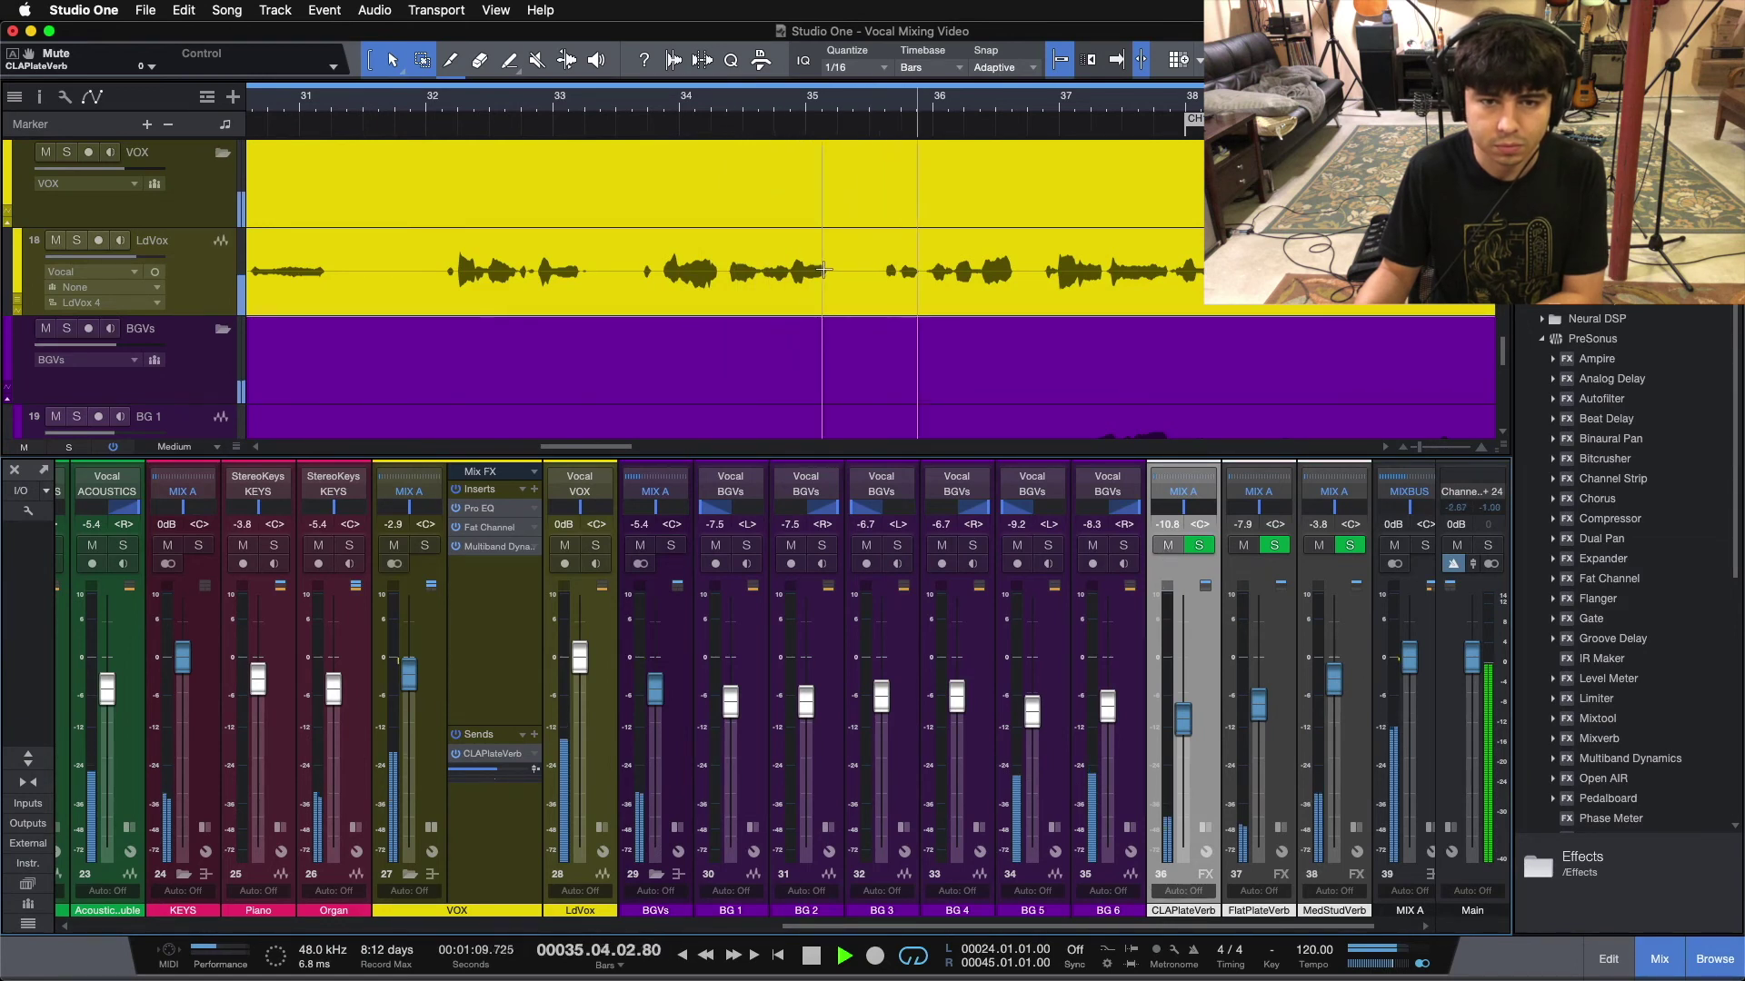
key("space")
Place the playhead at bar 34 beat 2 and play the end of the phrase with CLAPlateVerb unmuted.
left_click_drag(751, 113, 616, 109)
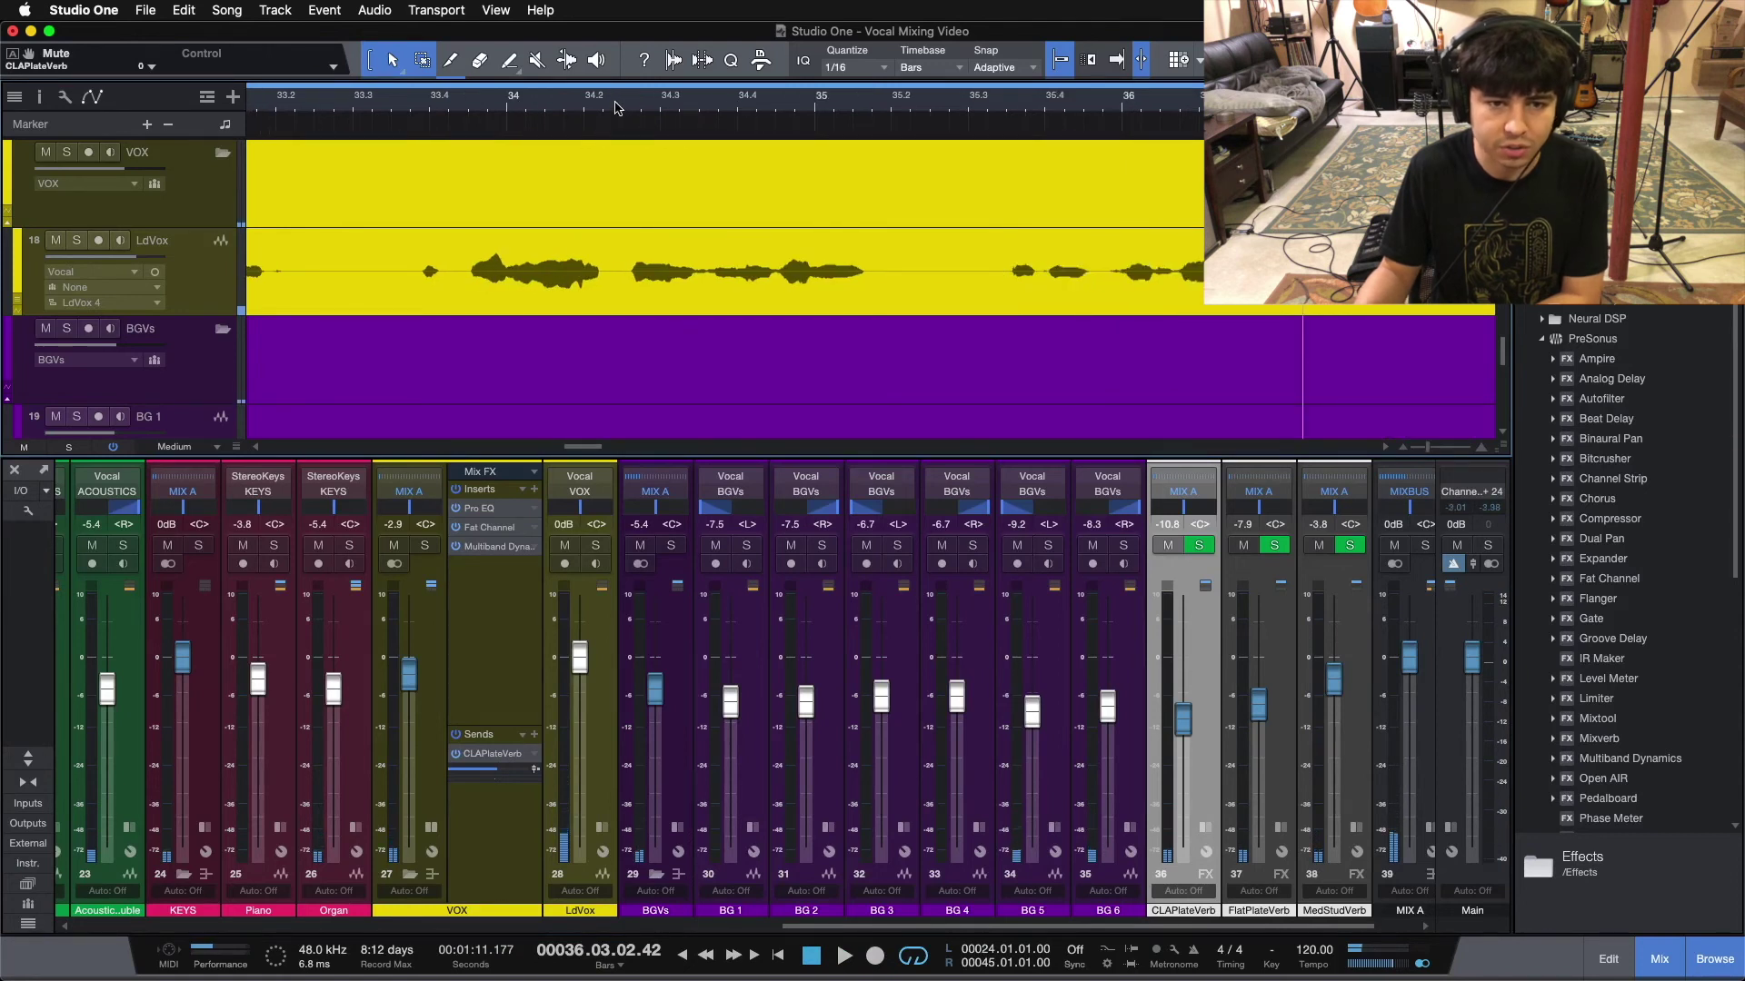
left_click(623, 109)
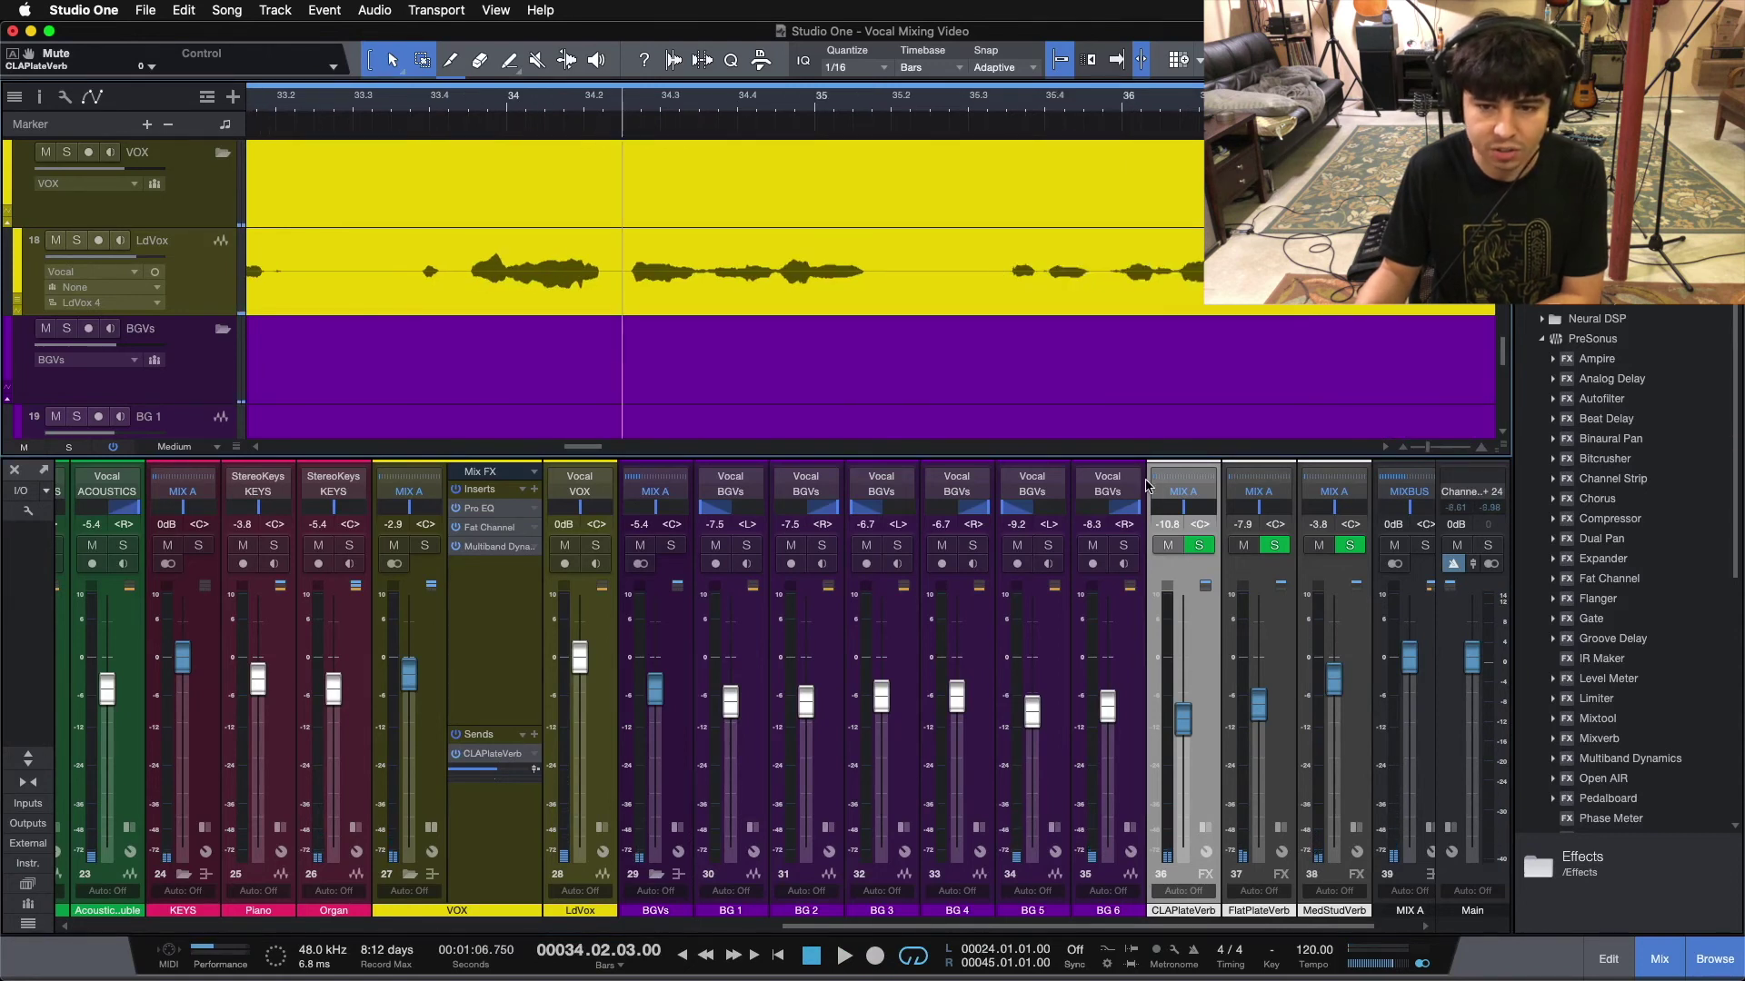
left_click(1169, 546)
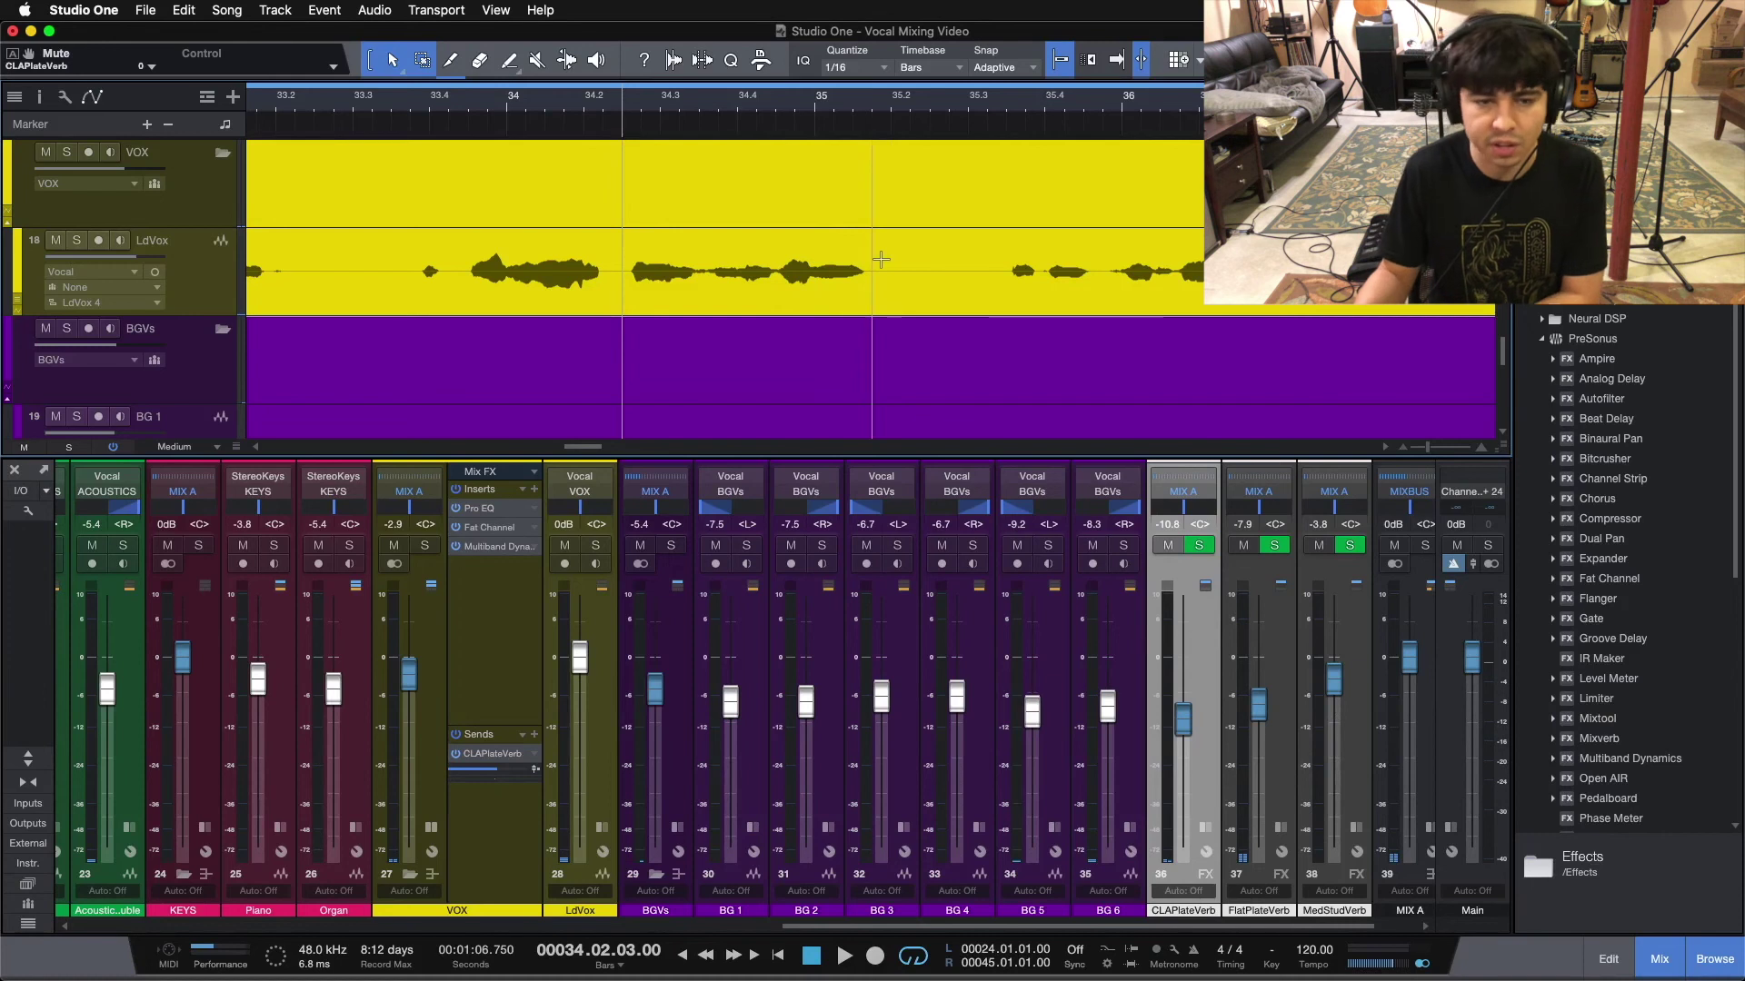
key("space")
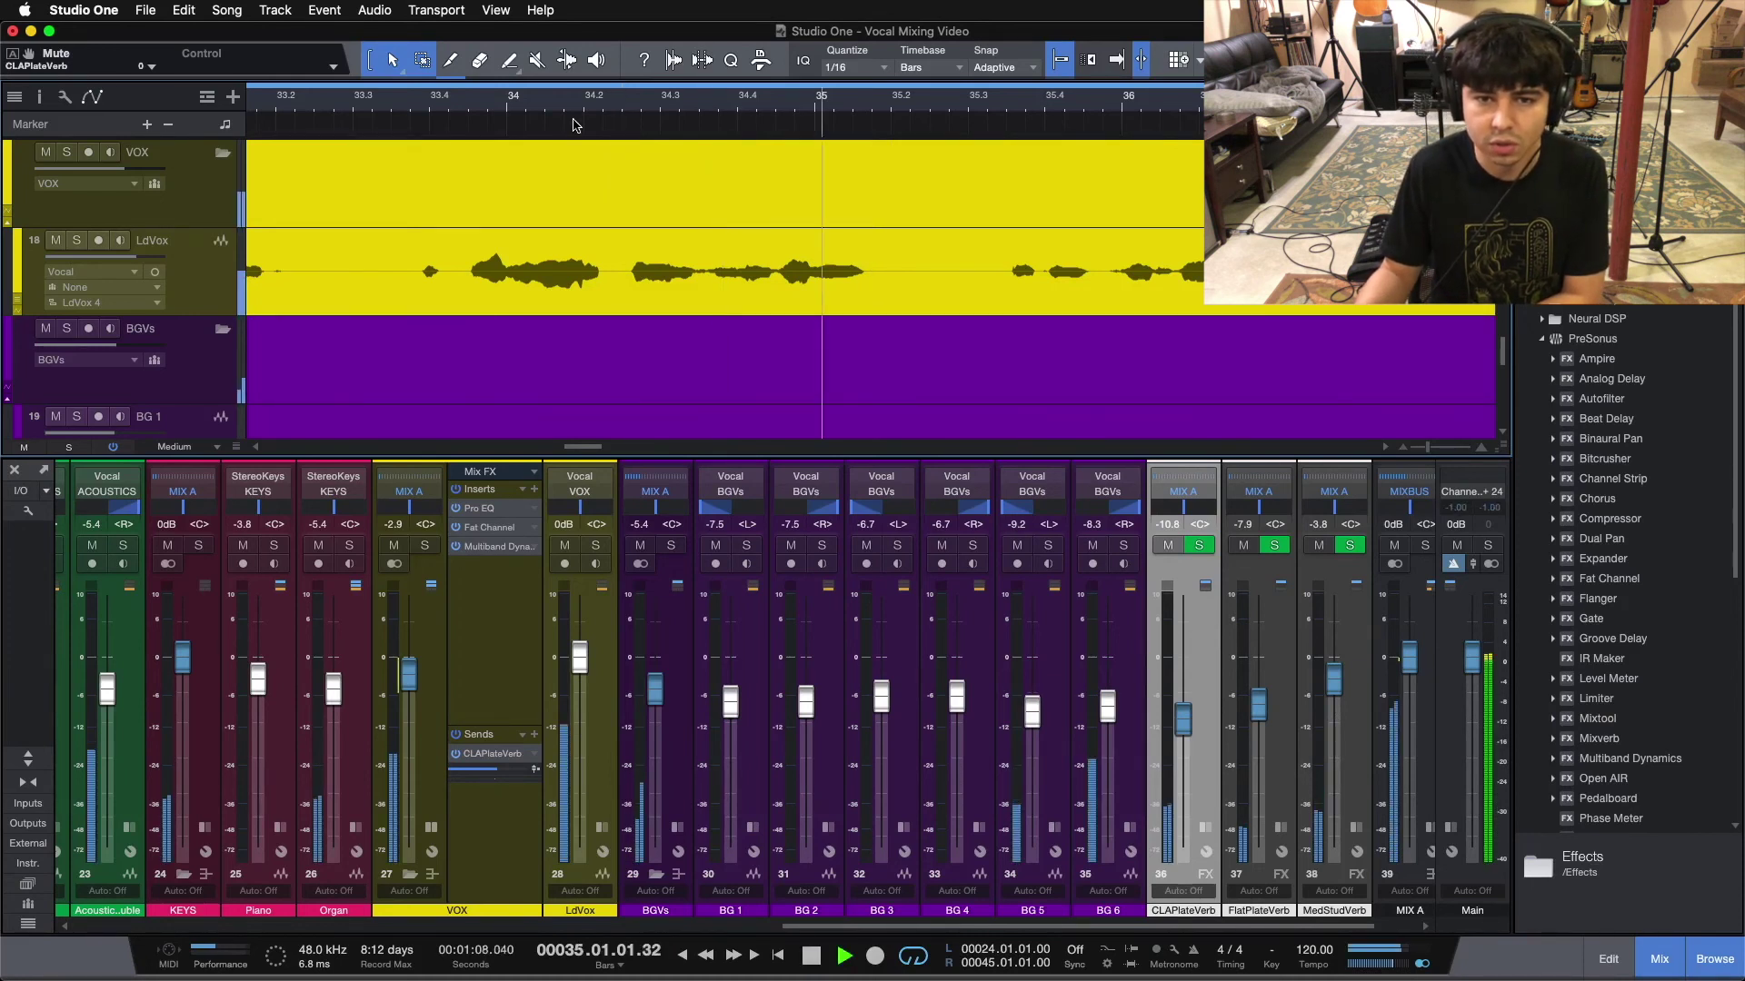
key("space")
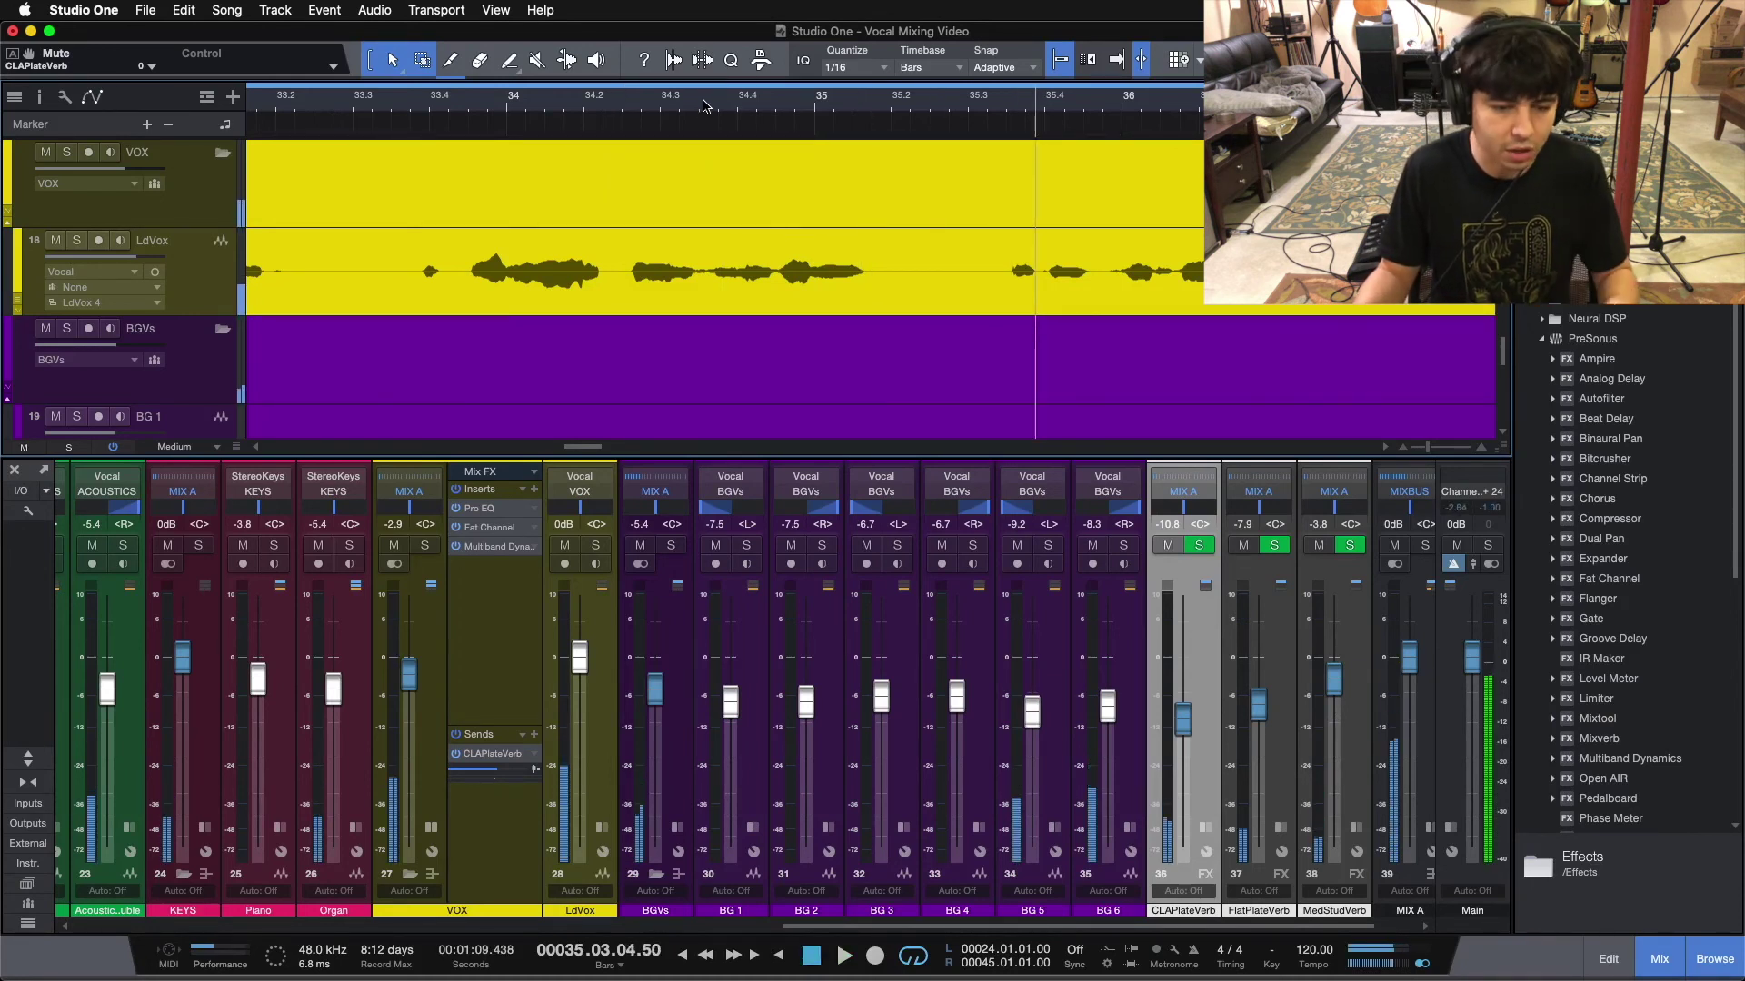
Select the VOX bus, return the playhead to bar 24 and play the verse with the full vocal chain and reverb.
left_click_drag(704, 103, 840, 46)
left_click(488, 622)
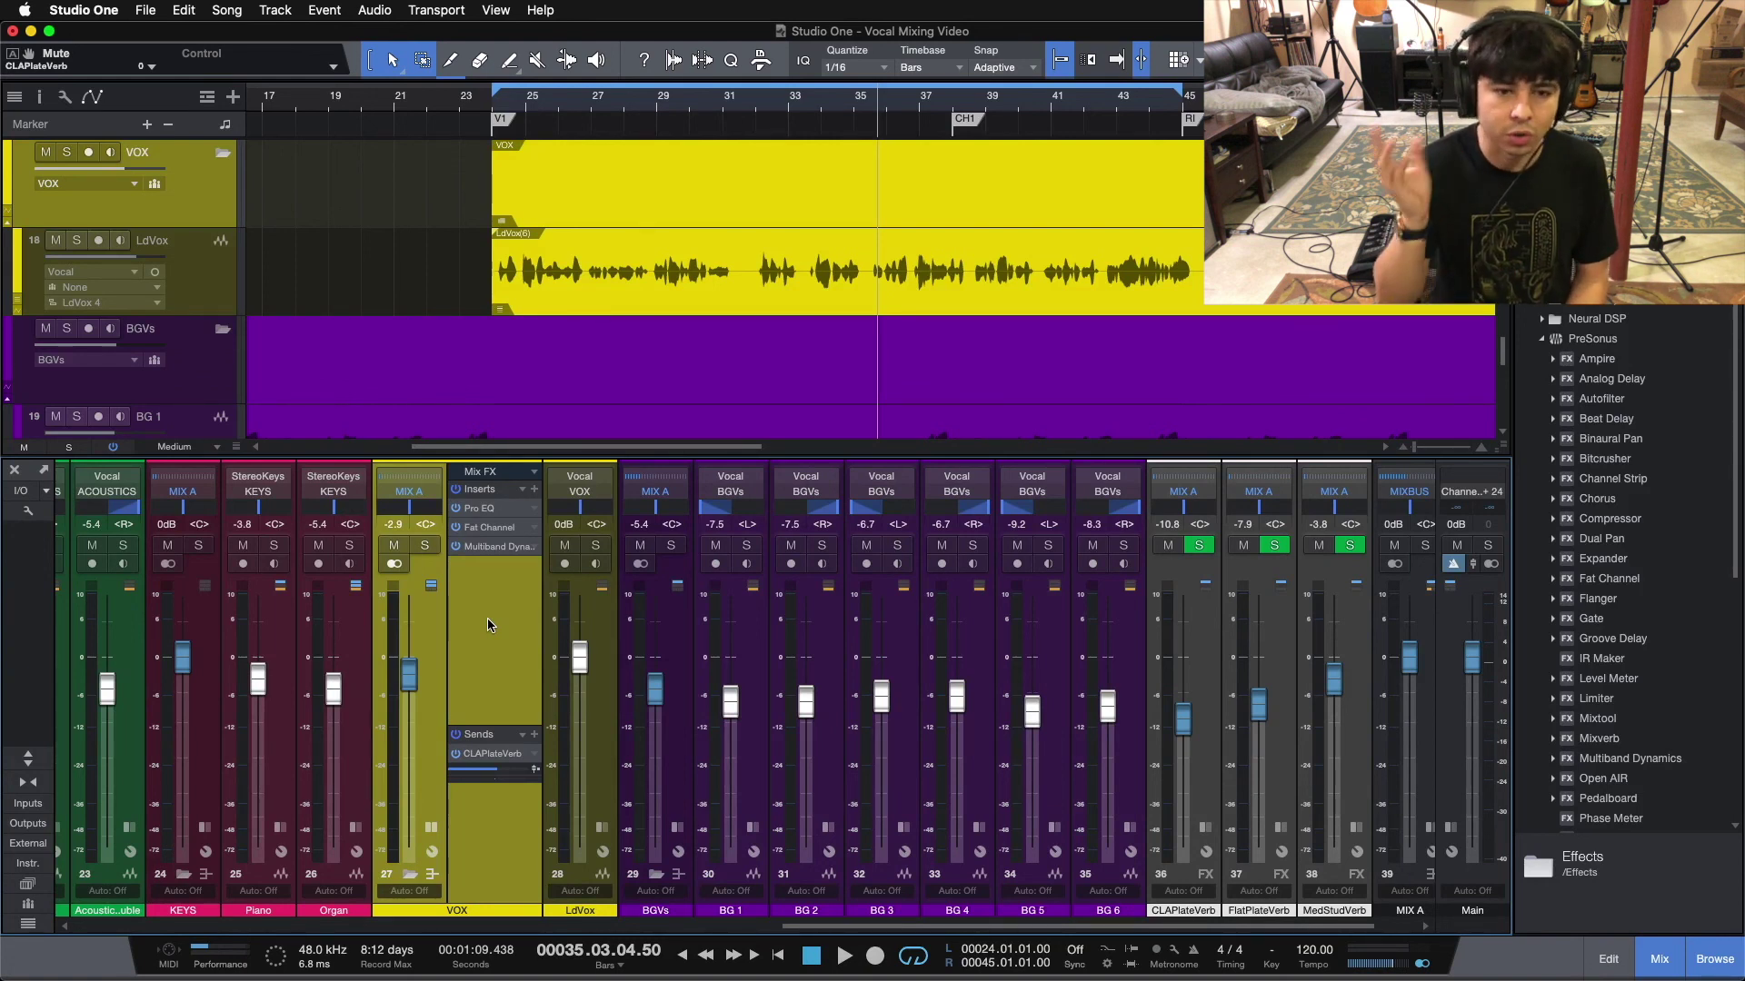
key("KP_1")
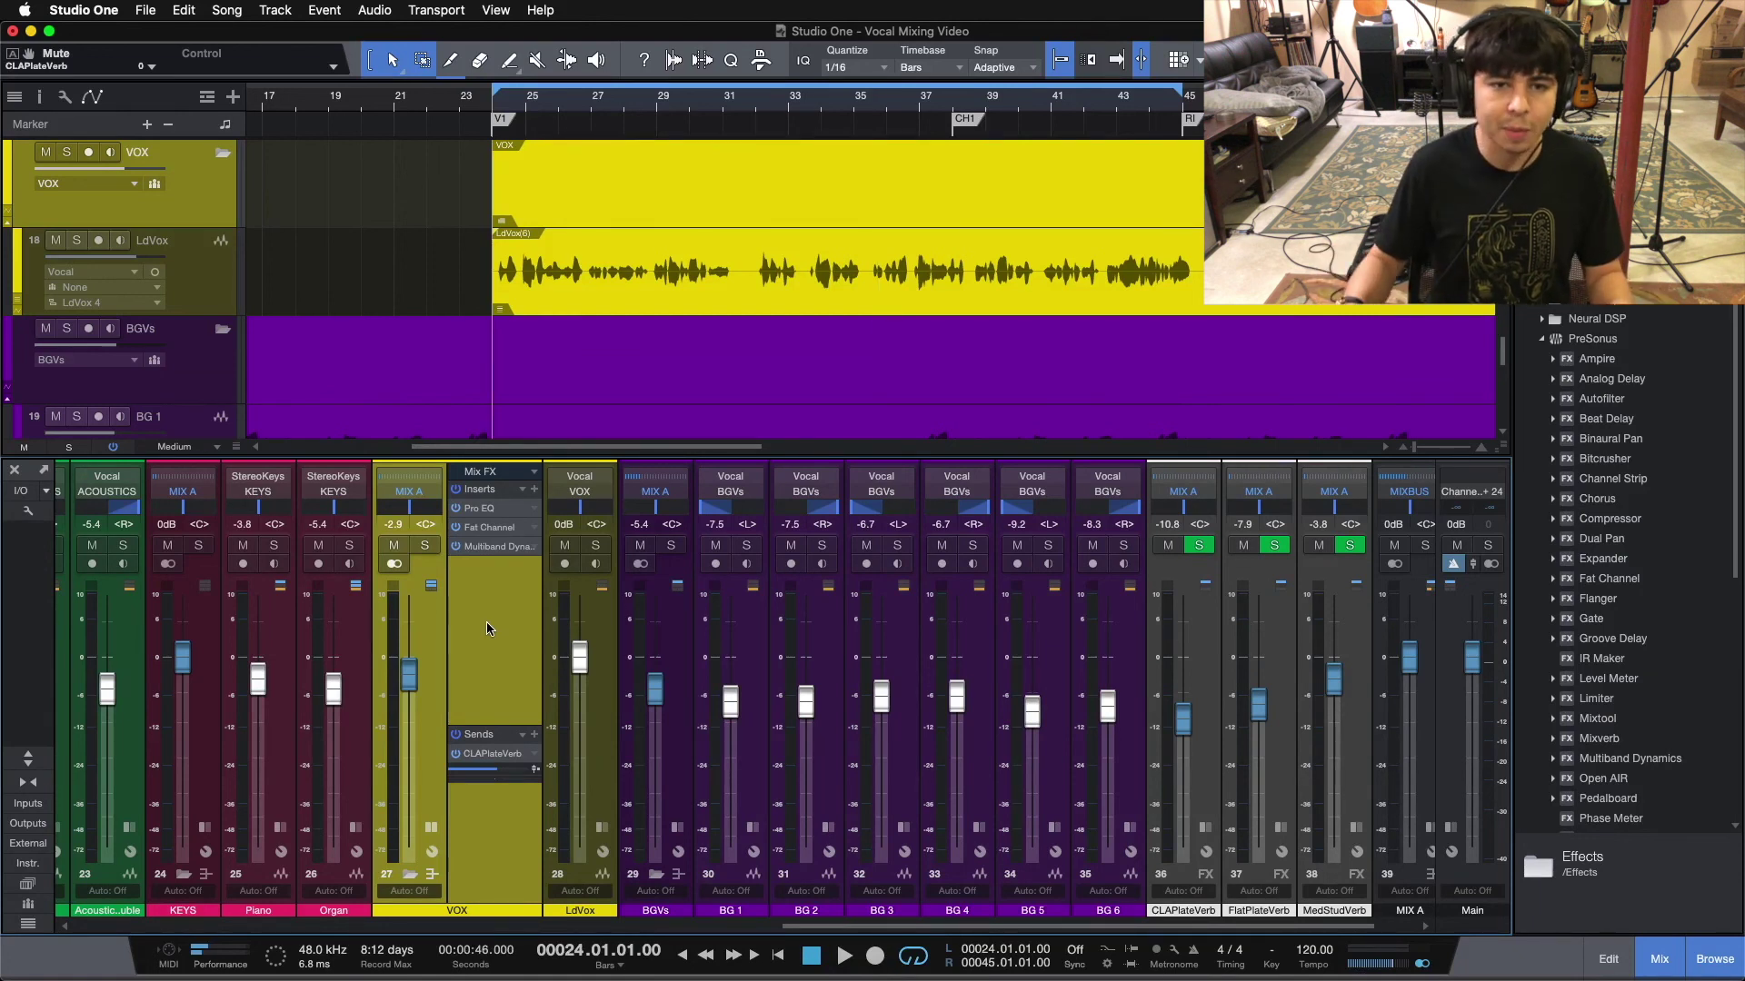
scroll(680, 118, "left", 1)
left_click_drag(680, 118, 796, 138)
key("space")
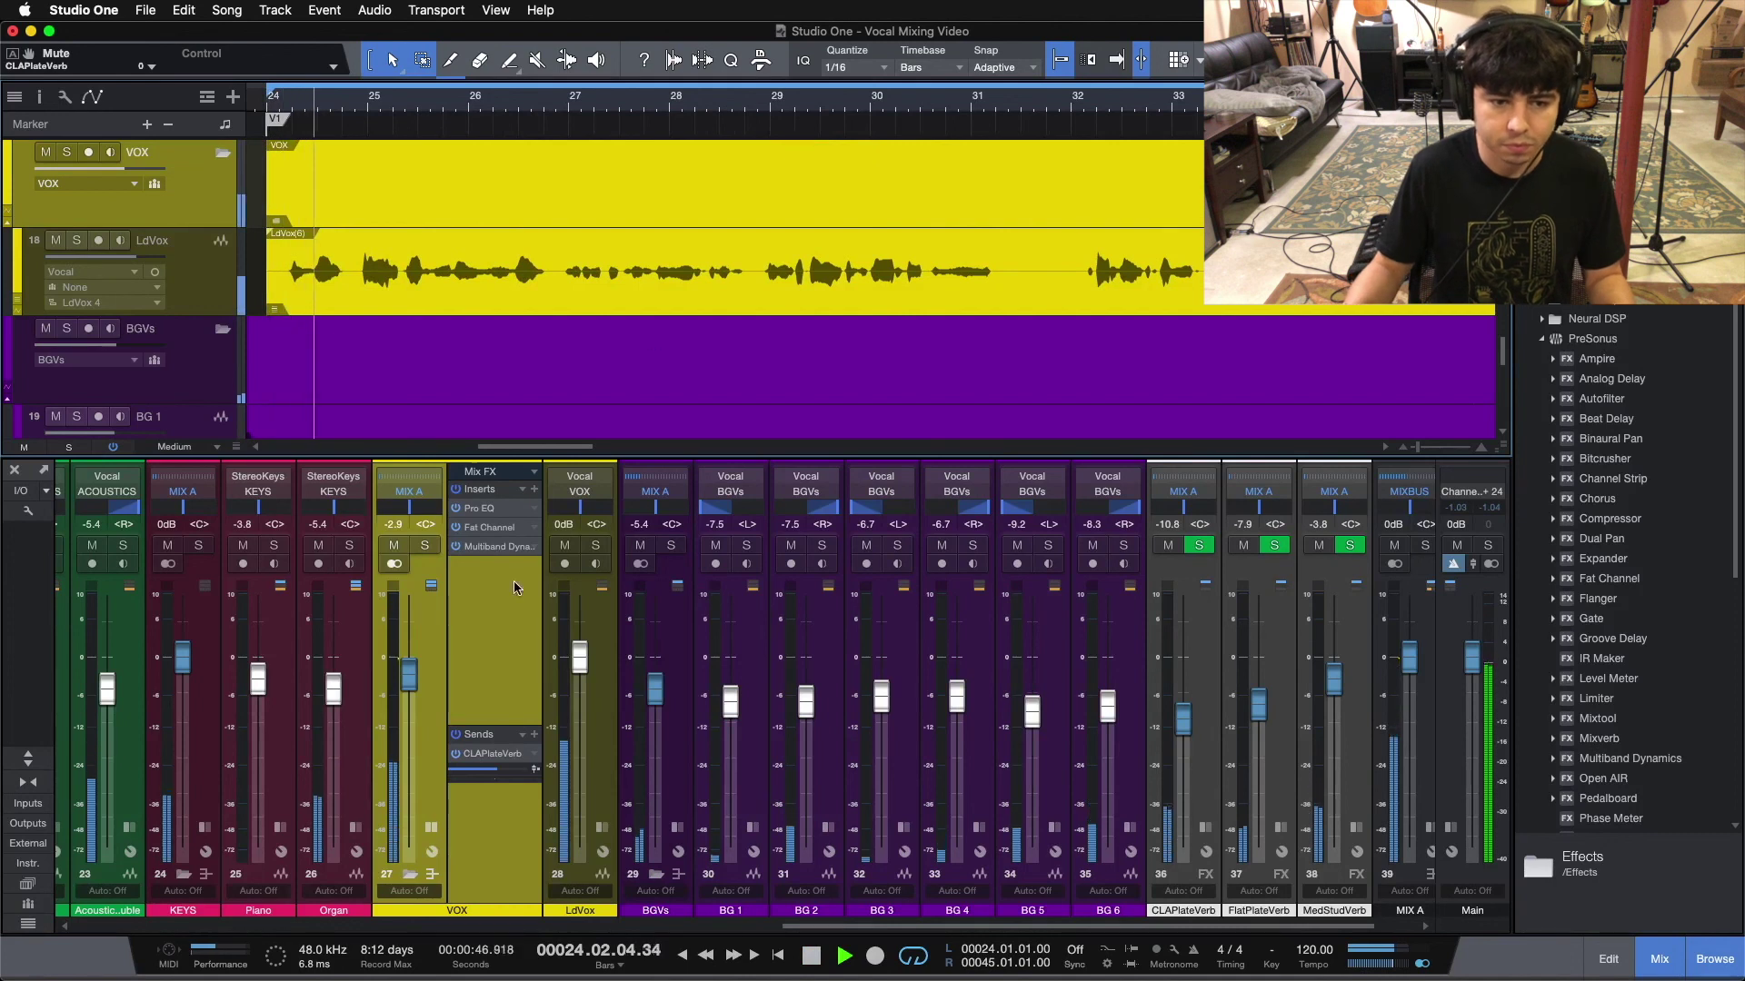